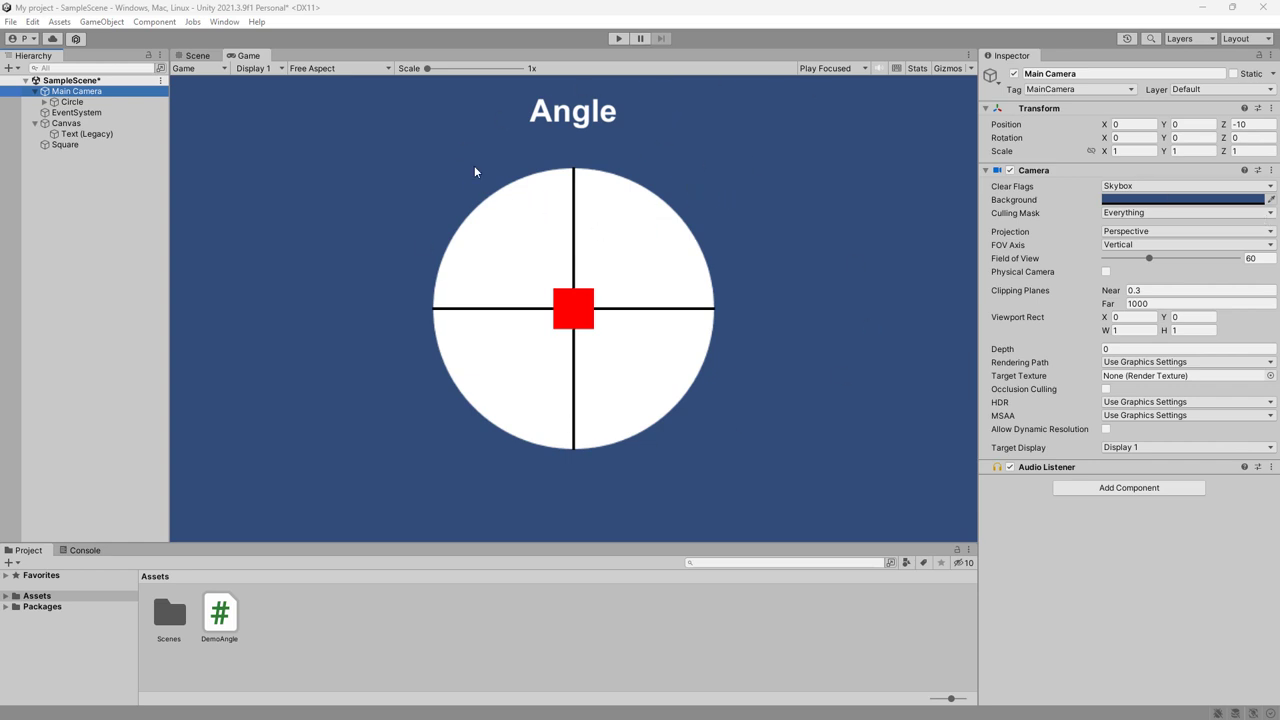
Step: Switch to the Scene view, frame the Circle, and check its horizontal scale
left_click(197, 55)
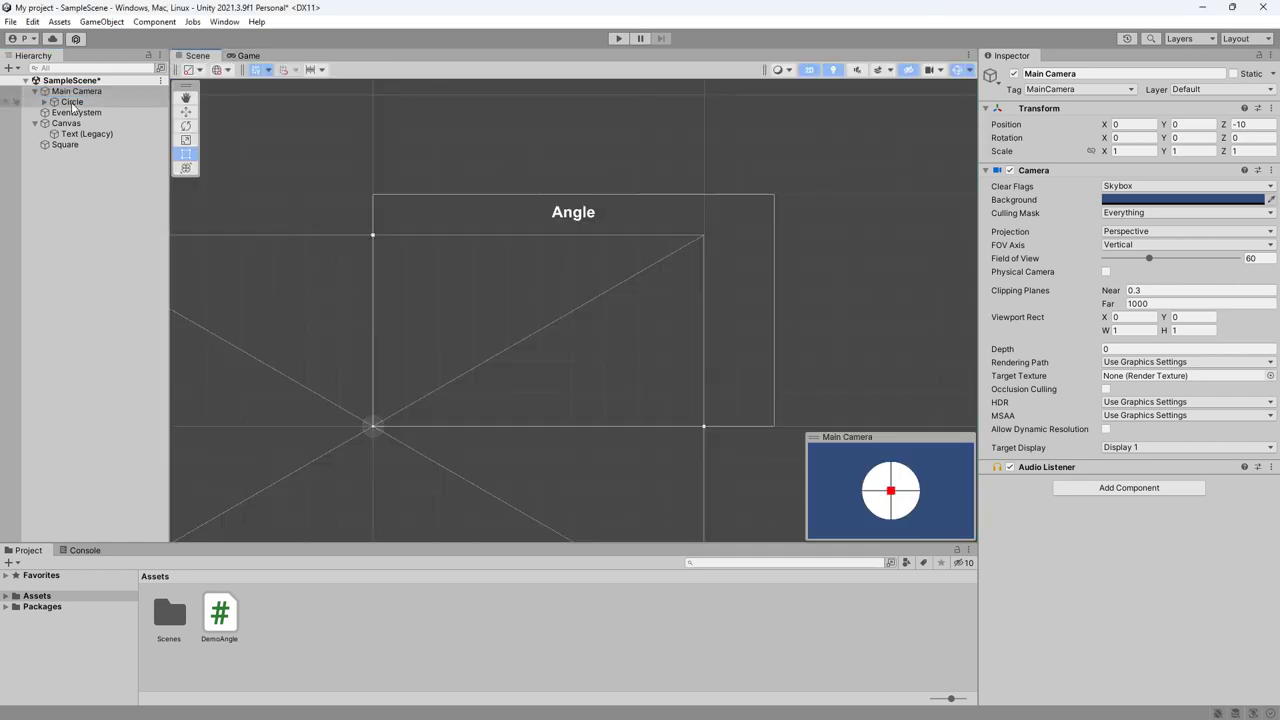
double_click(70, 102)
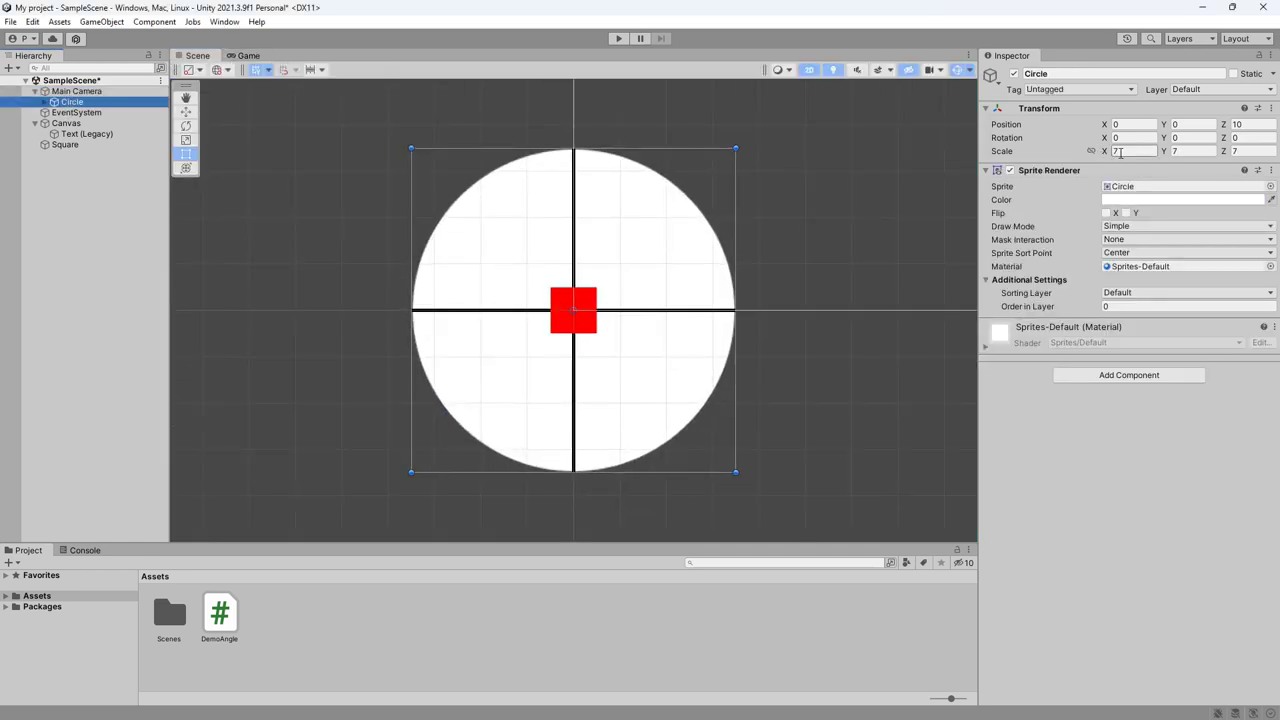
left_click(1120, 152)
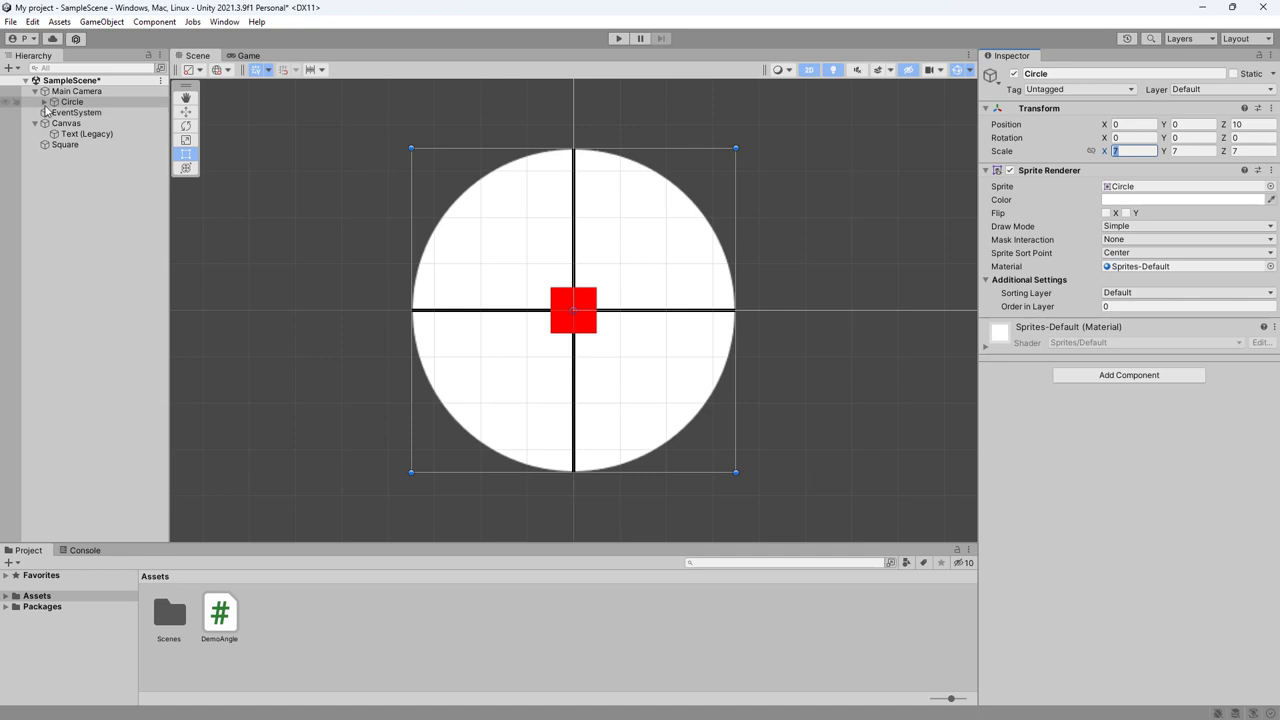
Step: Expand the Circle's line children, widen the vertical line then undo it, and select the red Square
left_click(44, 102)
left_click(80, 112)
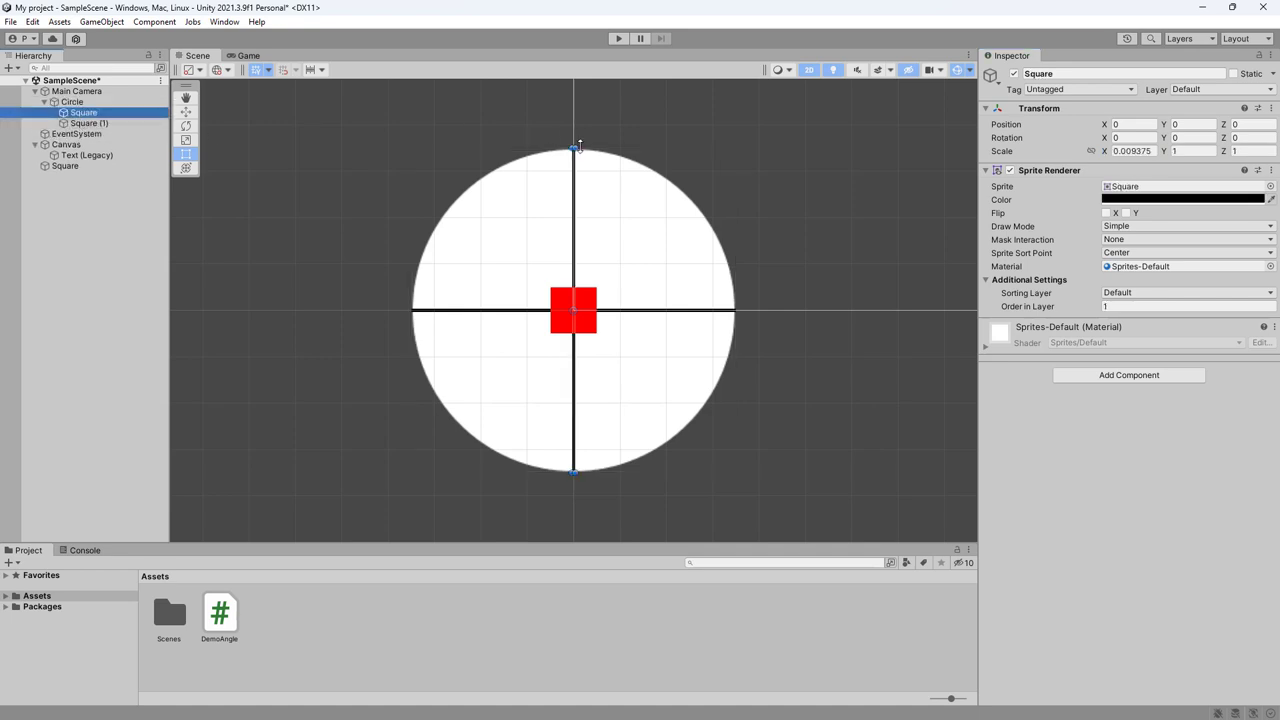
left_click_drag(579, 146, 614, 148)
key("ctrl+z")
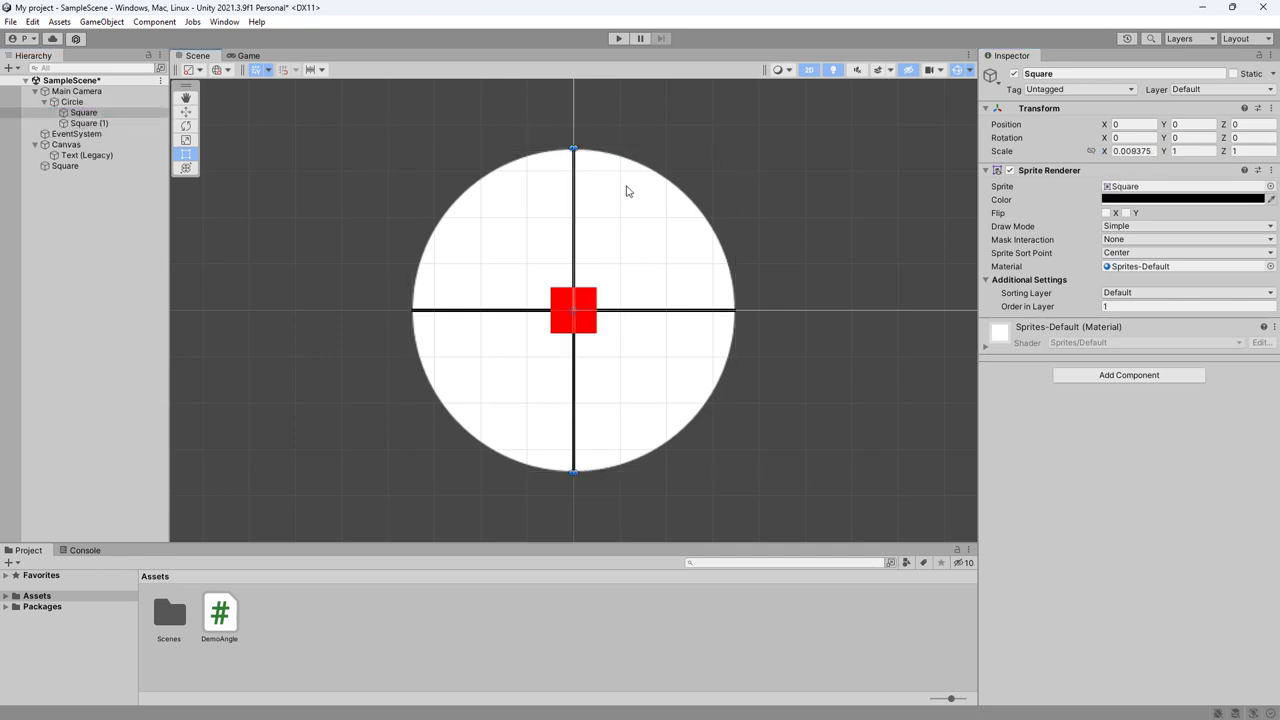
left_click(68, 167)
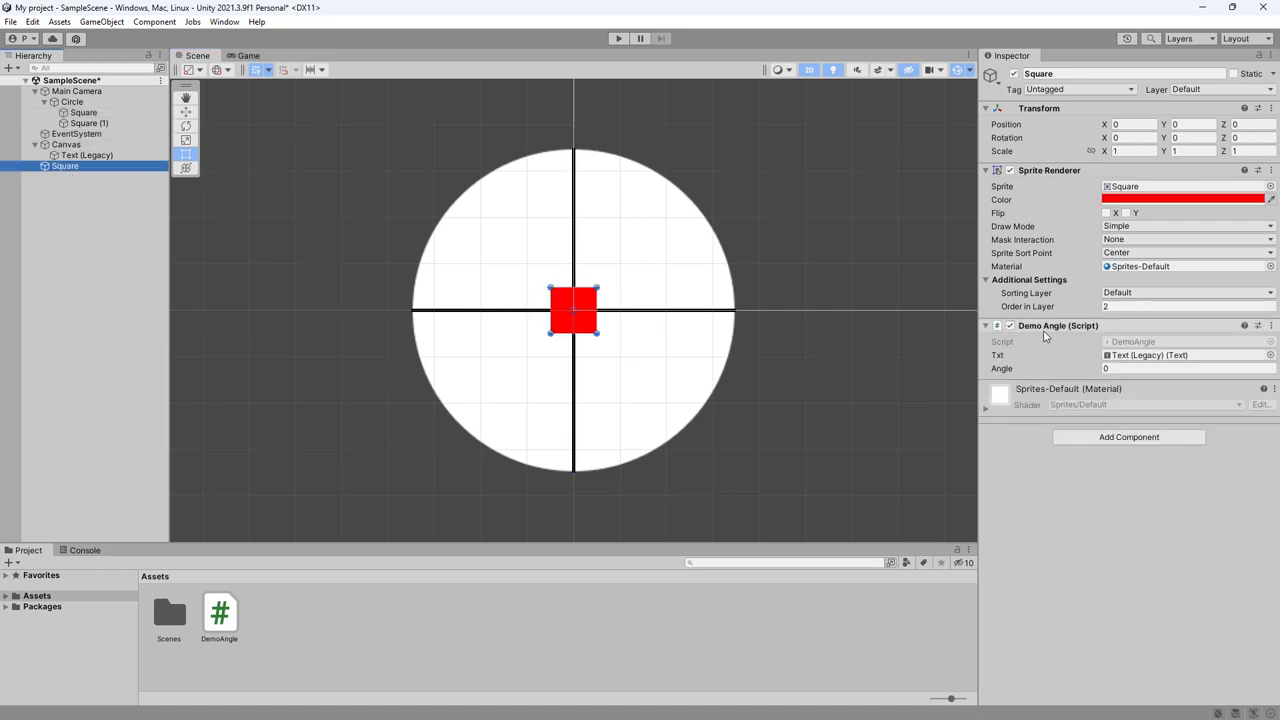
Step: Inspect the Angle title text and Canvas, return to the Game view, and select the Square
double_click(70, 155)
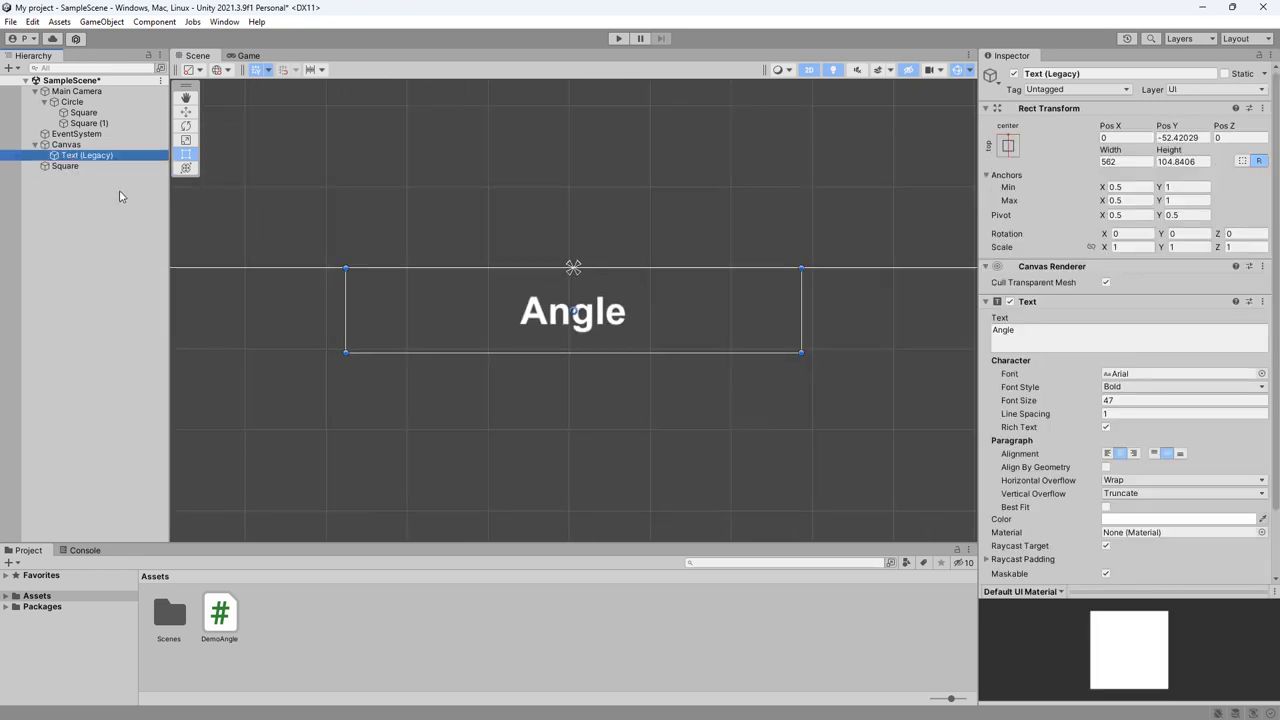
double_click(67, 145)
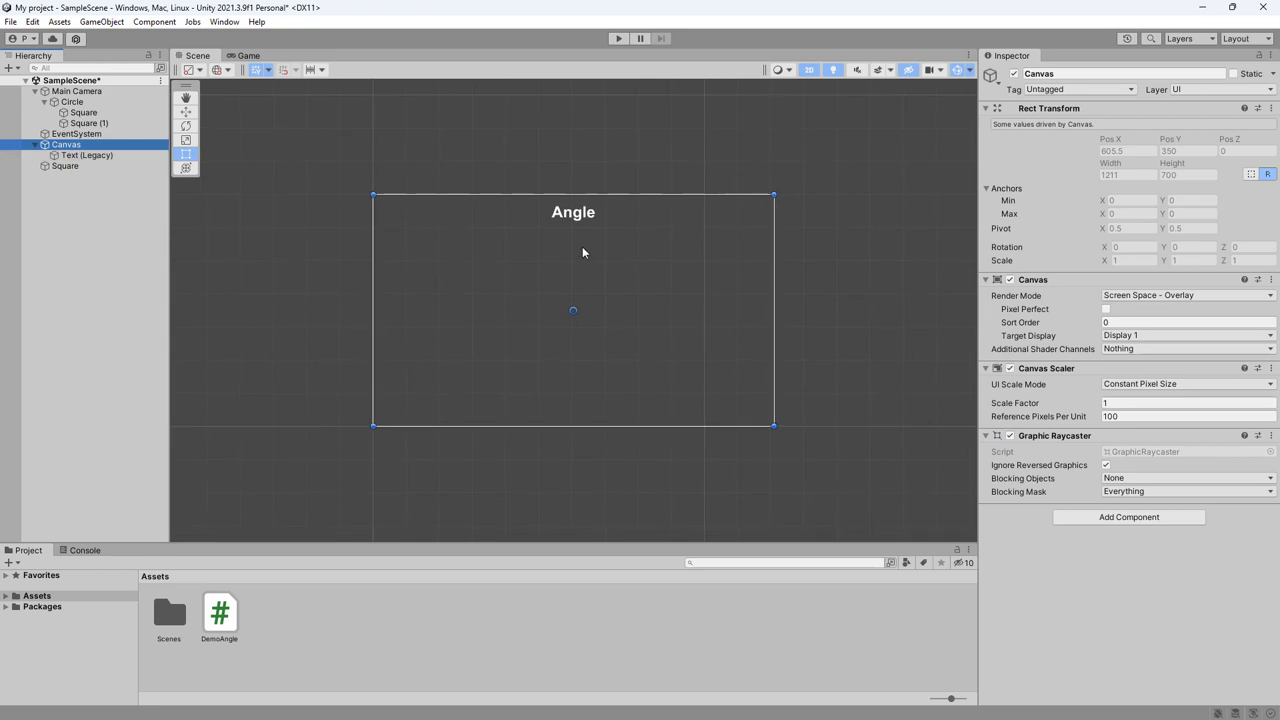
left_click(574, 218)
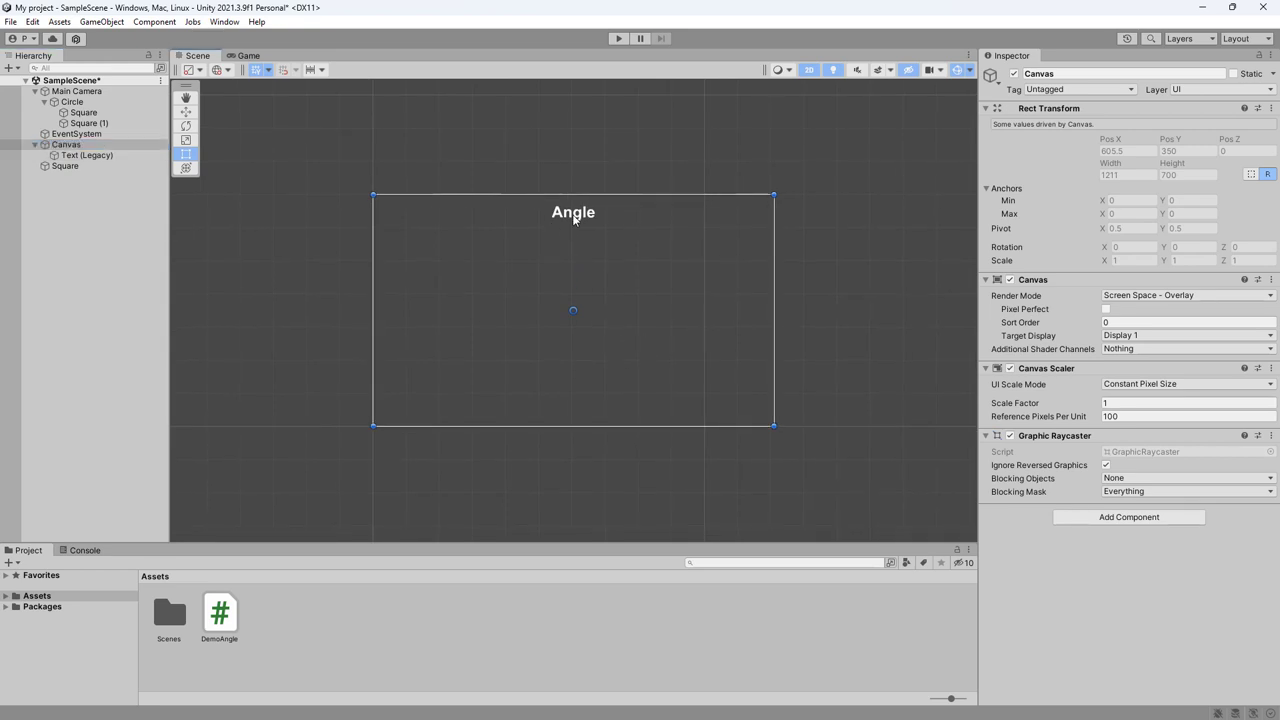
left_click(107, 157)
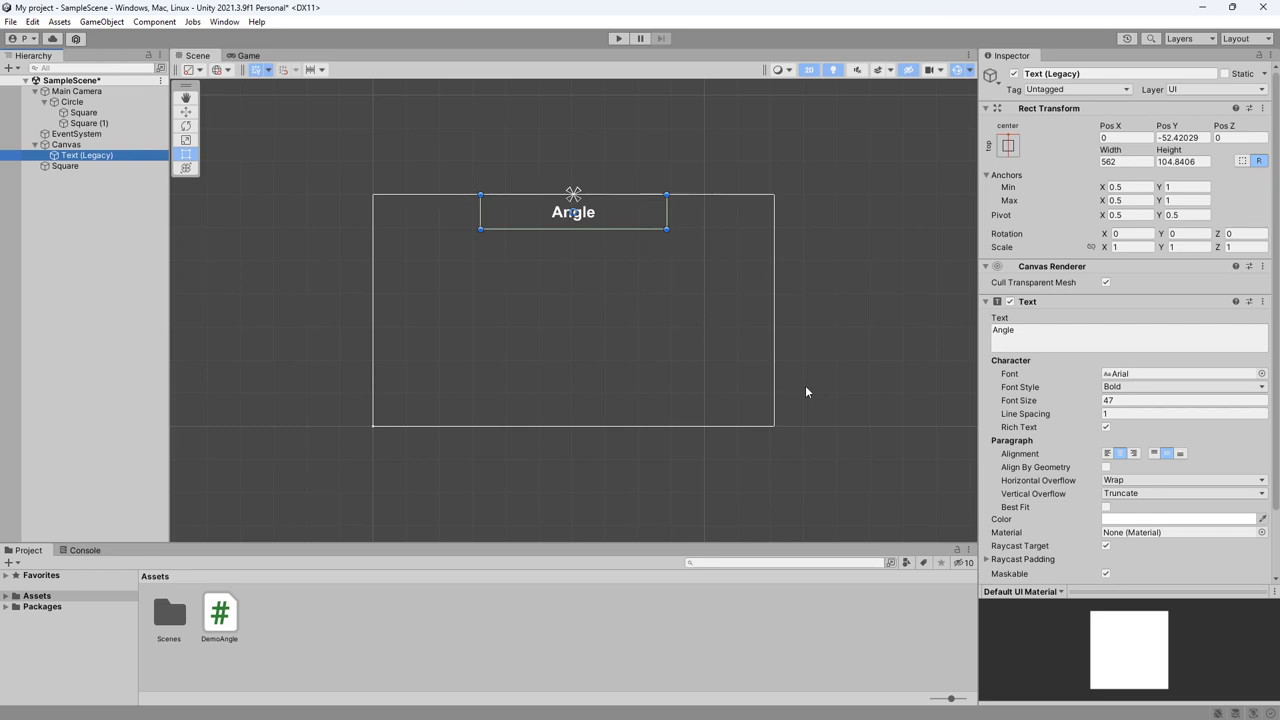
left_click(249, 57)
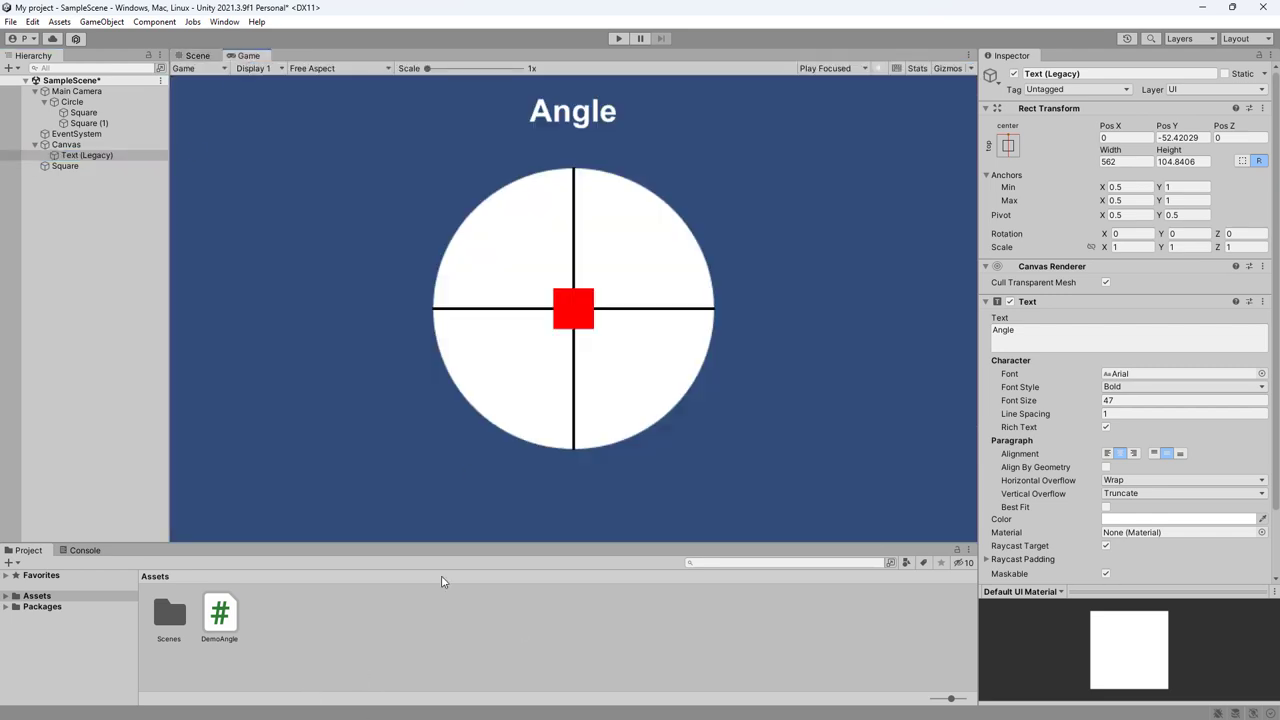
left_click(66, 166)
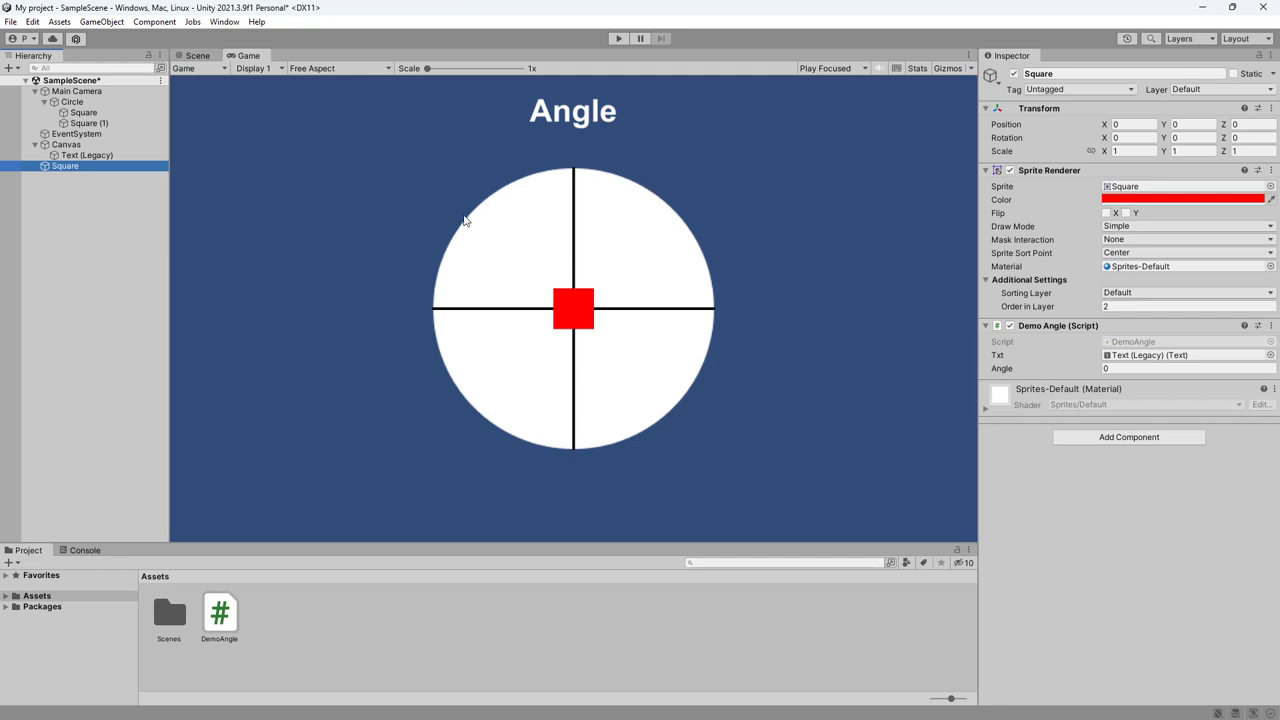
Step: Open DemoAngle.cs in Visual Studio, review its fields, and add two blank lines atop Update
double_click(219, 630)
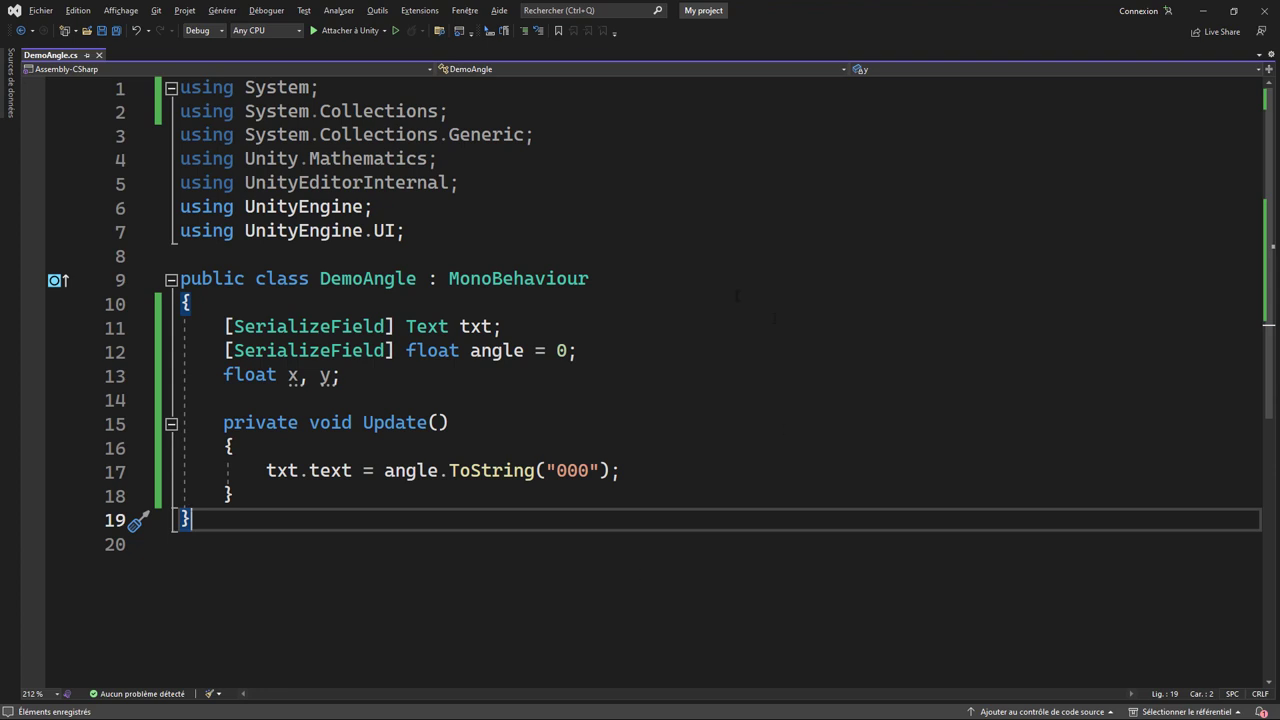
left_click_drag(224, 326, 579, 350)
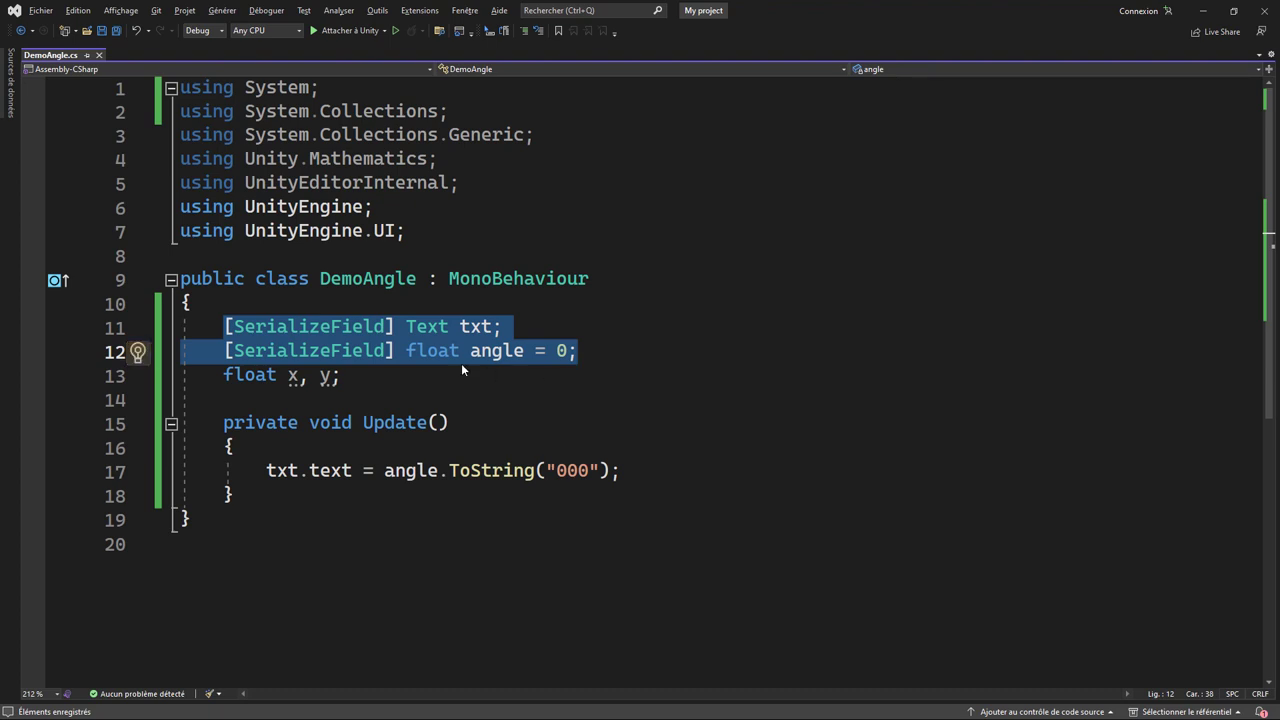
left_click(524, 352)
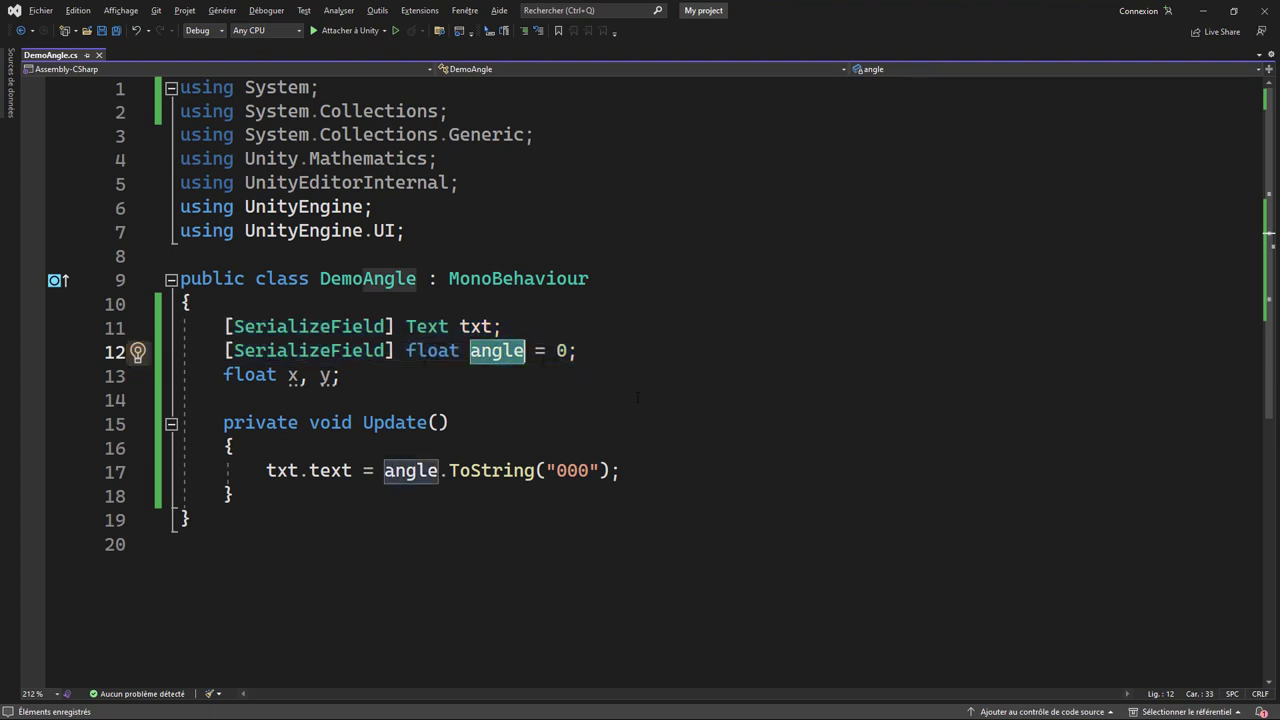
left_click_drag(224, 375, 352, 376)
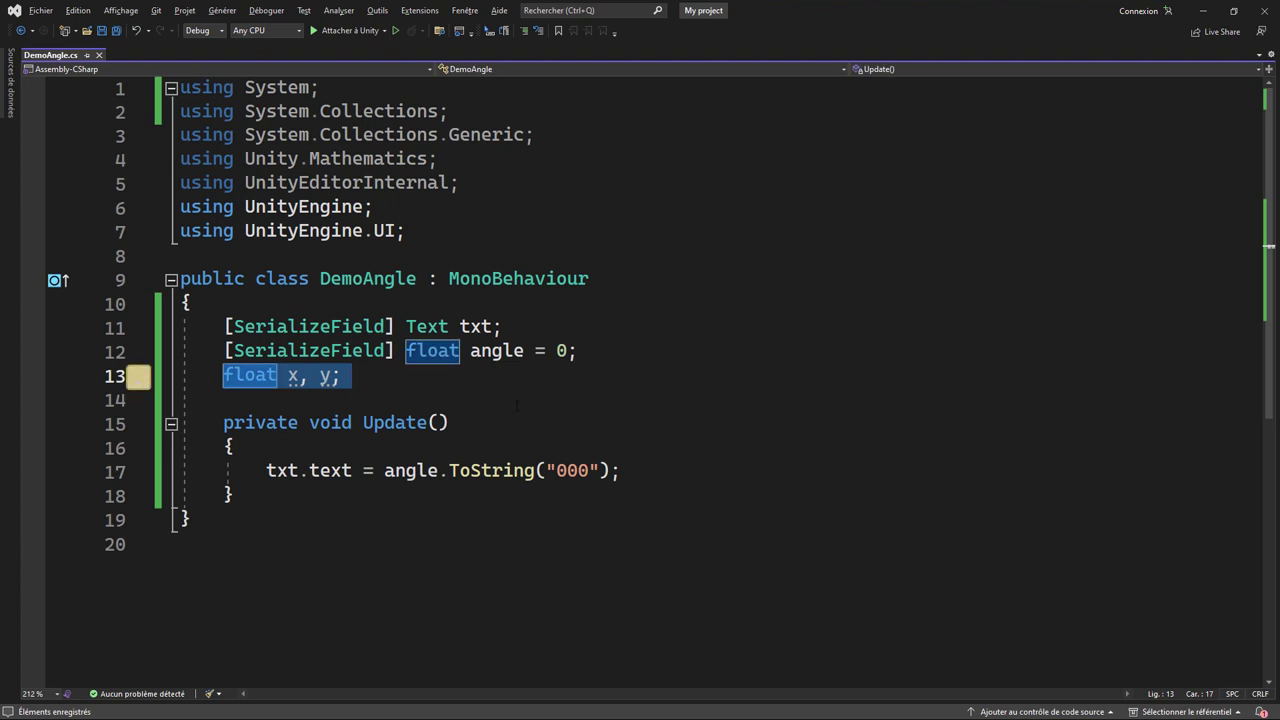
left_click_drag(266, 470, 683, 471)
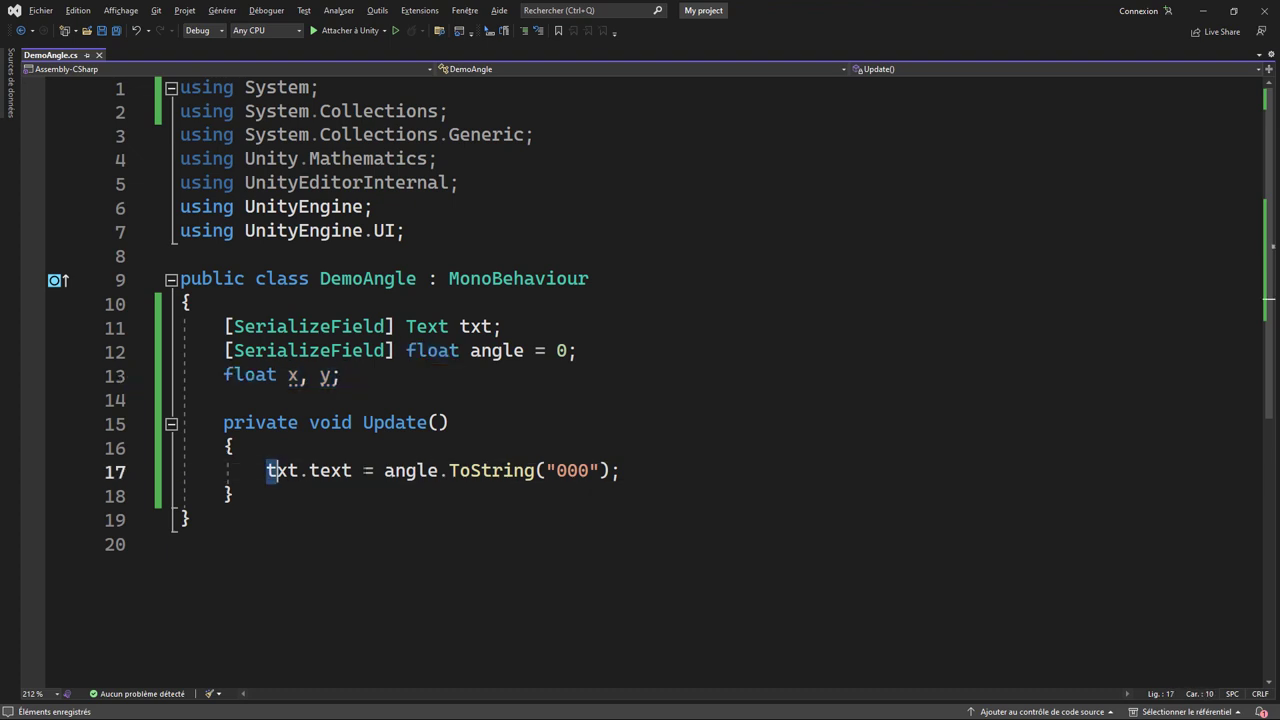
key("Home")
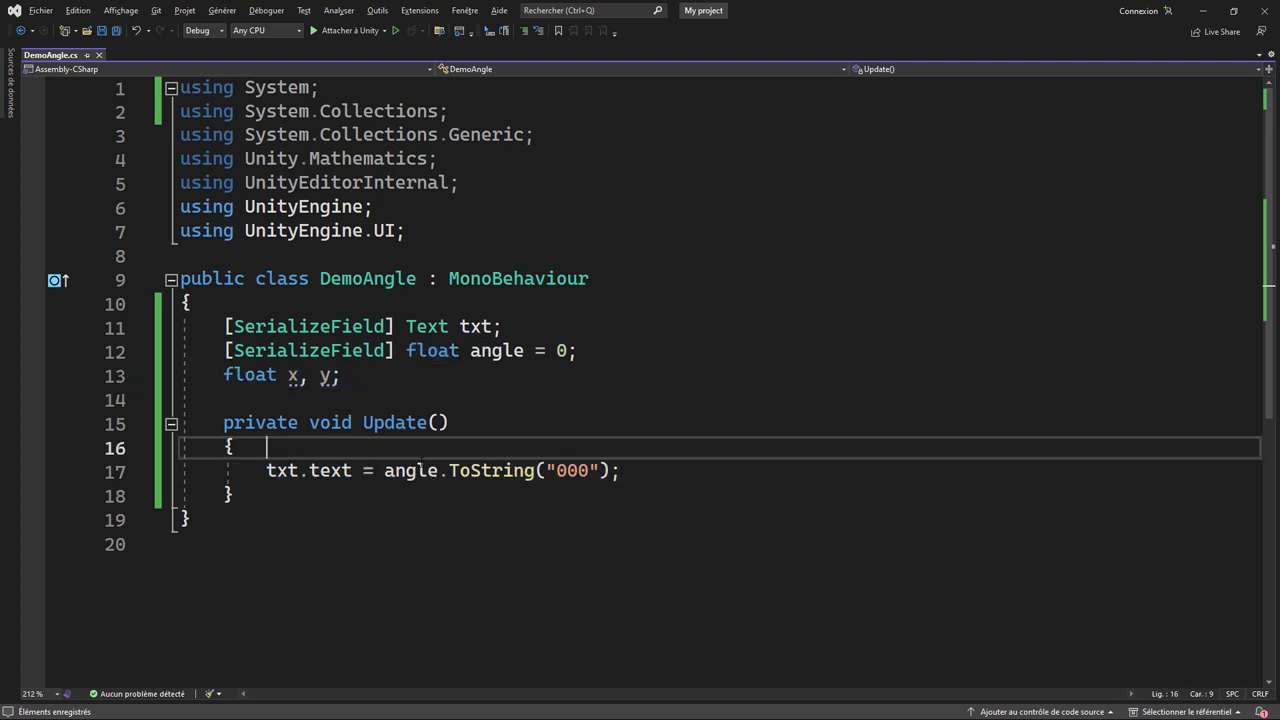
key("ctrl+Return")
key("ctrl+Return")
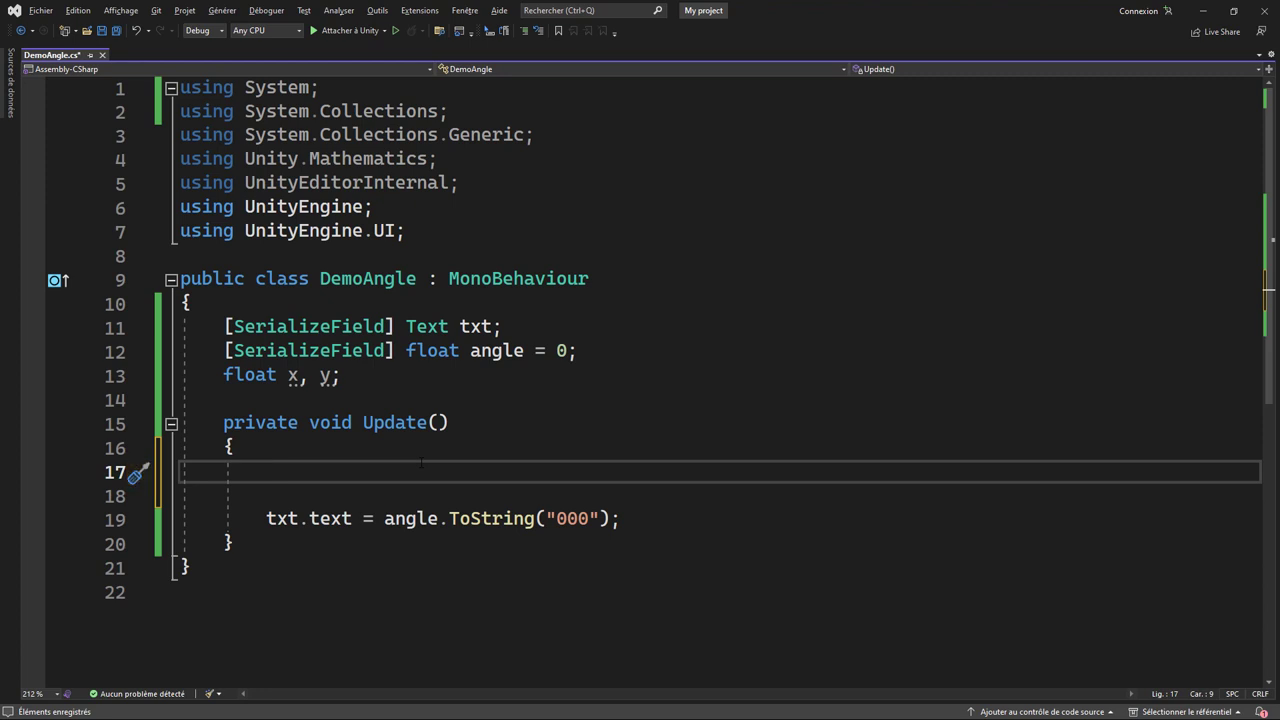
Step: Write the lines x = MathF.Cos(angle) and y = MathF.Sin(angle) in Update
type("x = ")
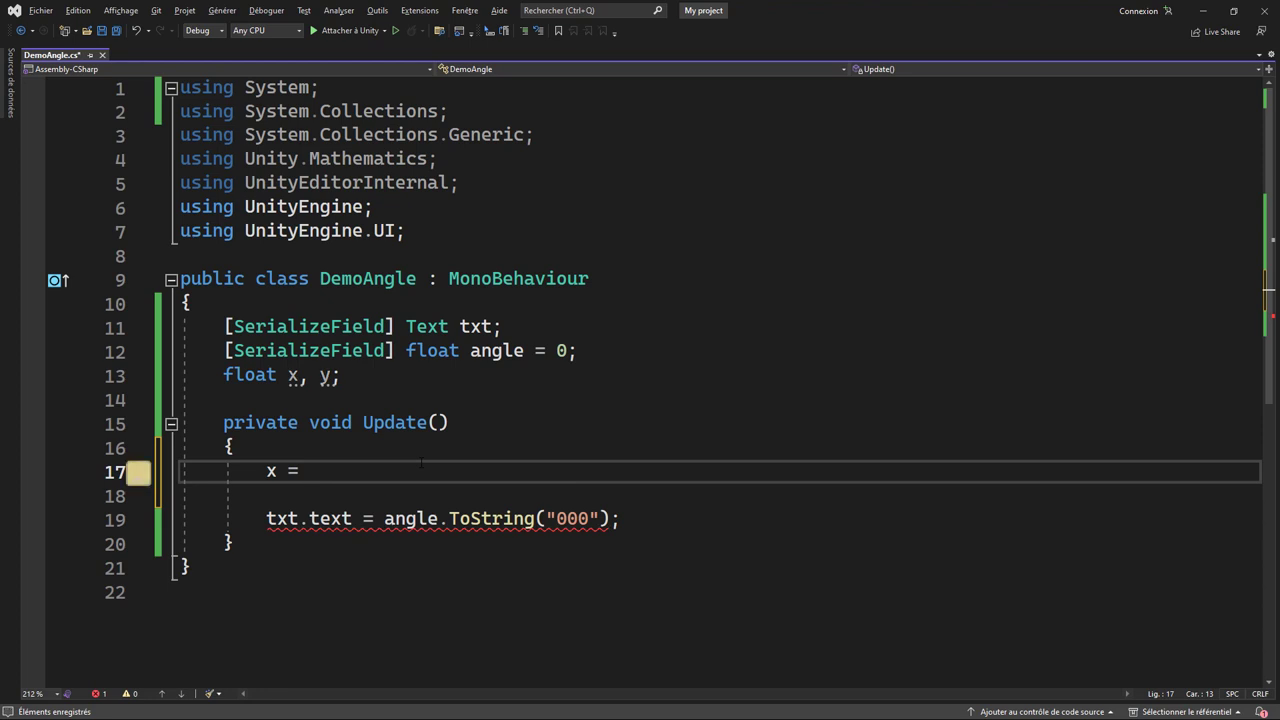
type("M")
type("at")
key("Tab")
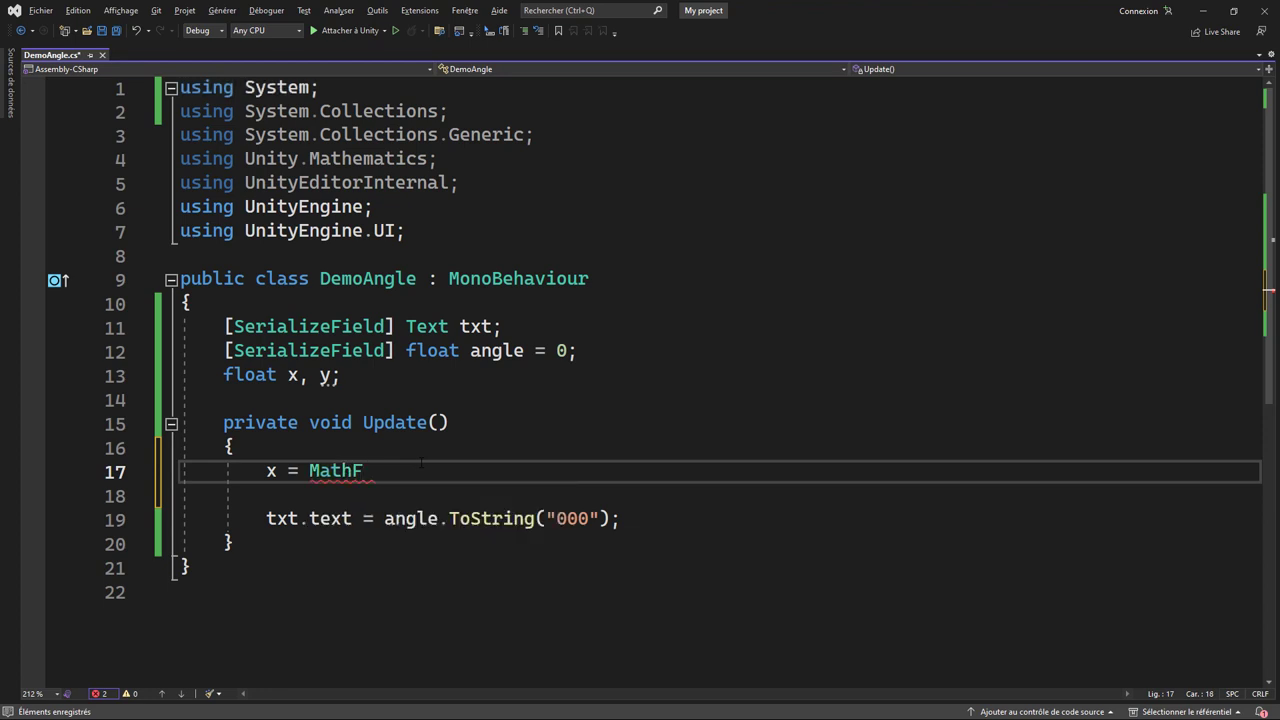
type(".")
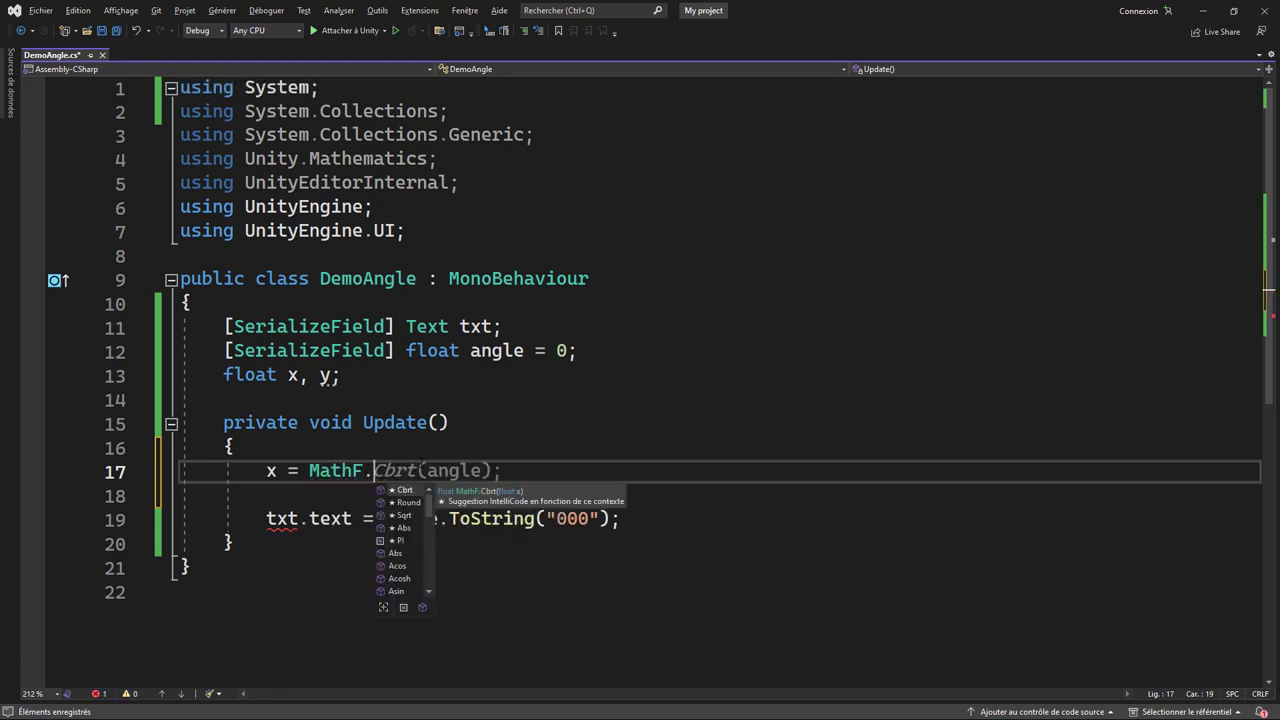
type("Co")
key("Tab")
key("Tab")
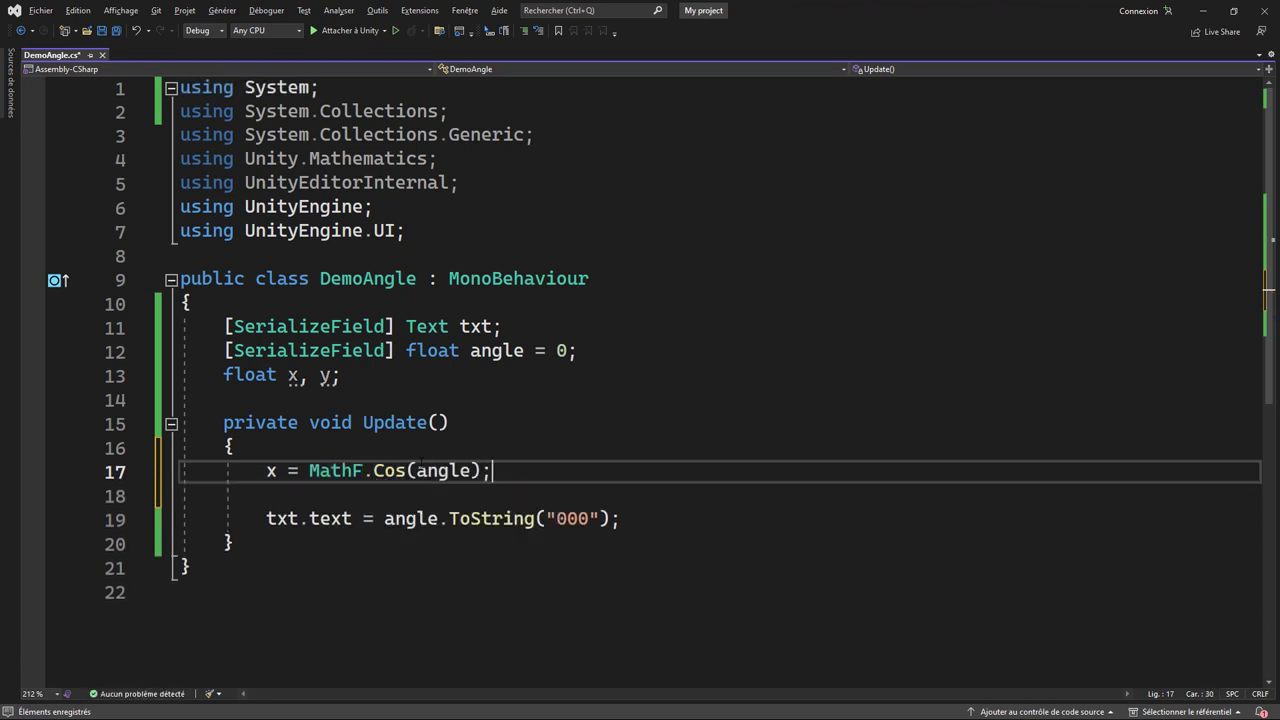
key("Return")
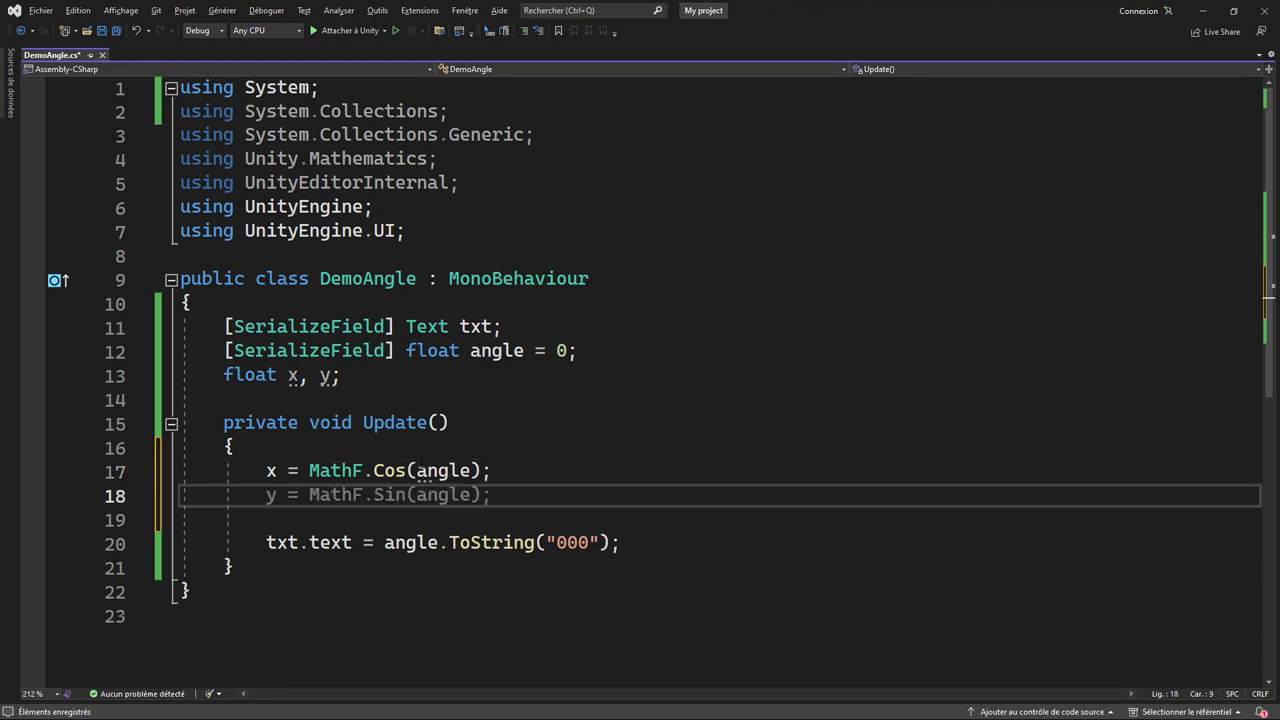
type("y")
key("Tab")
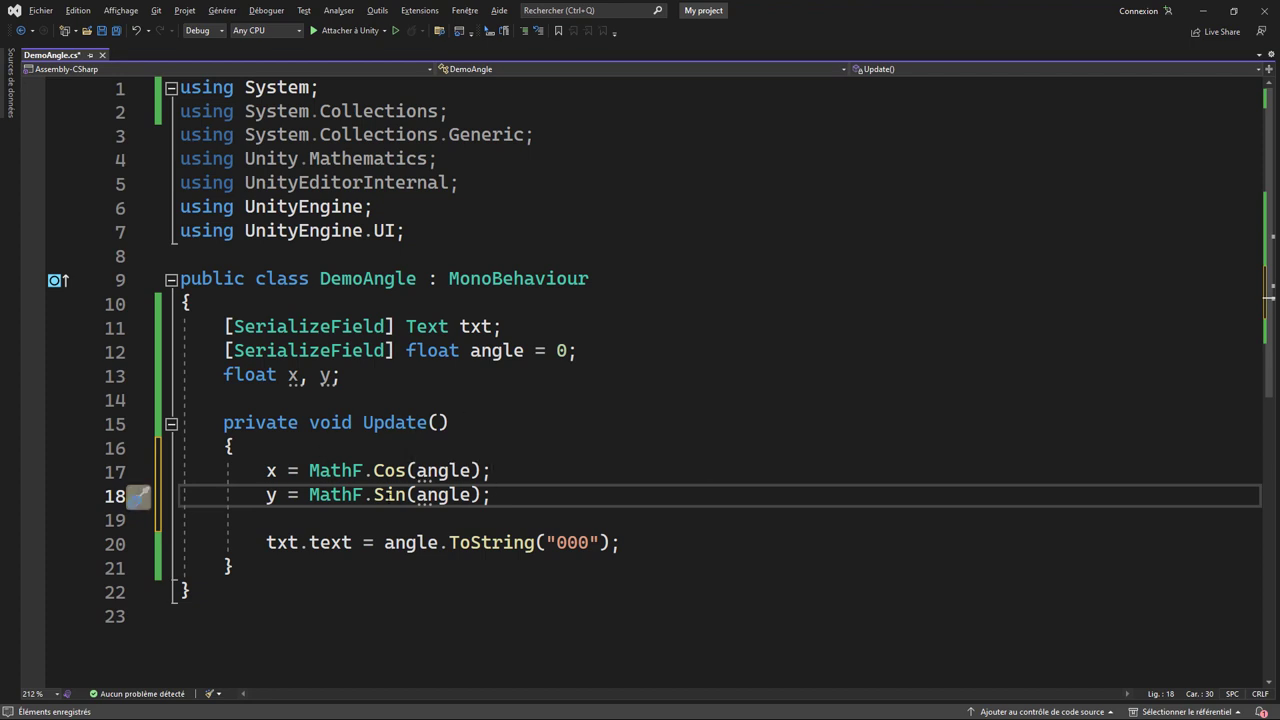
double_click(389, 494)
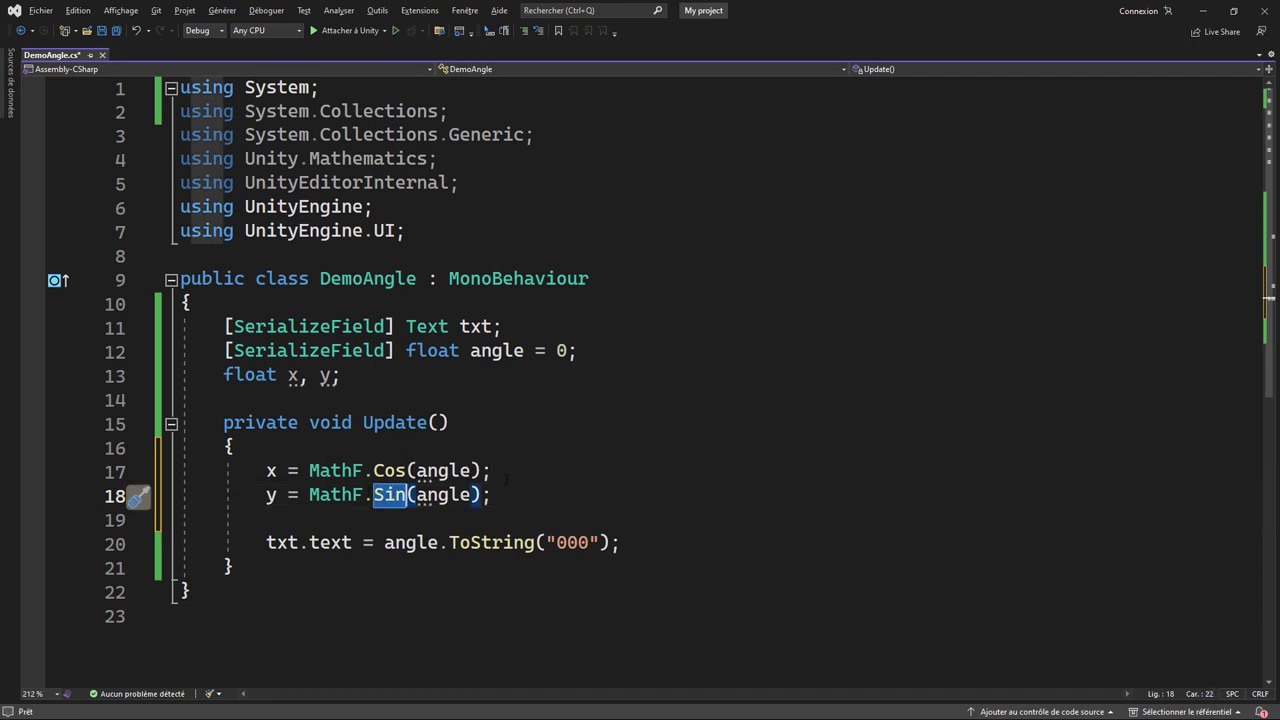
double_click(389, 470)
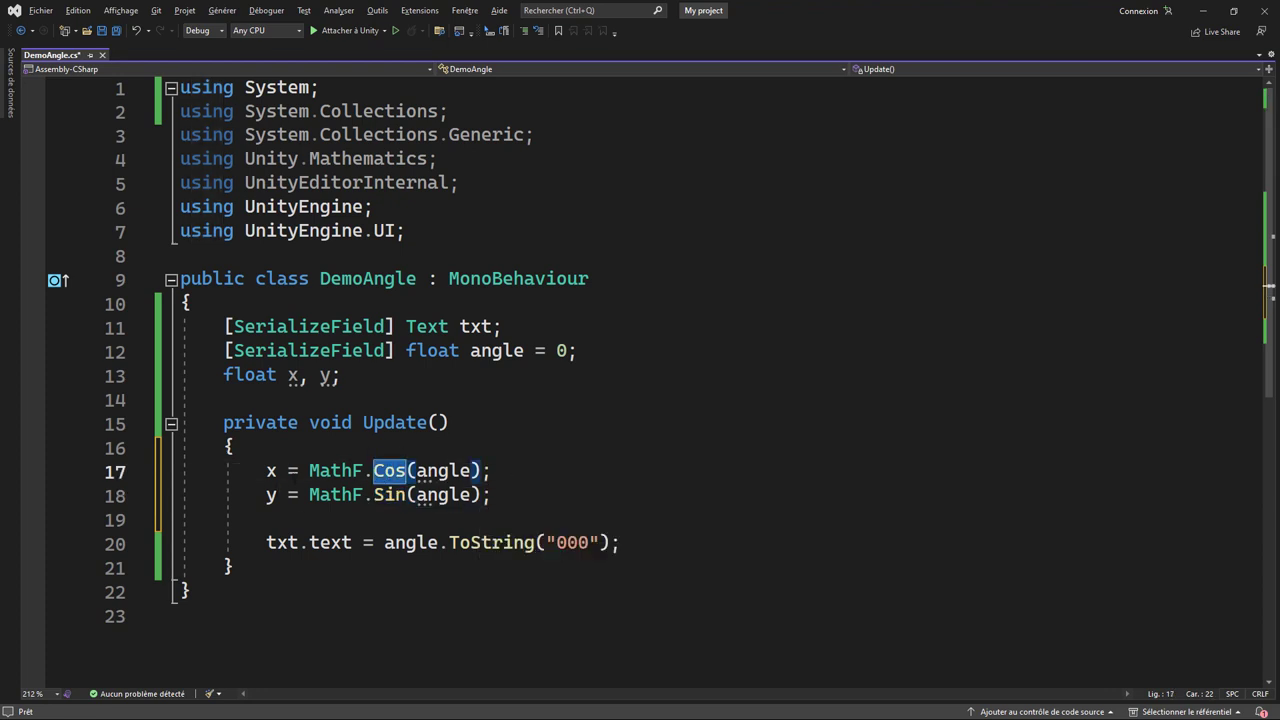
Step: Add transform.position = new Vector2(x, y); below them, save, and return to Unity
left_click(376, 521)
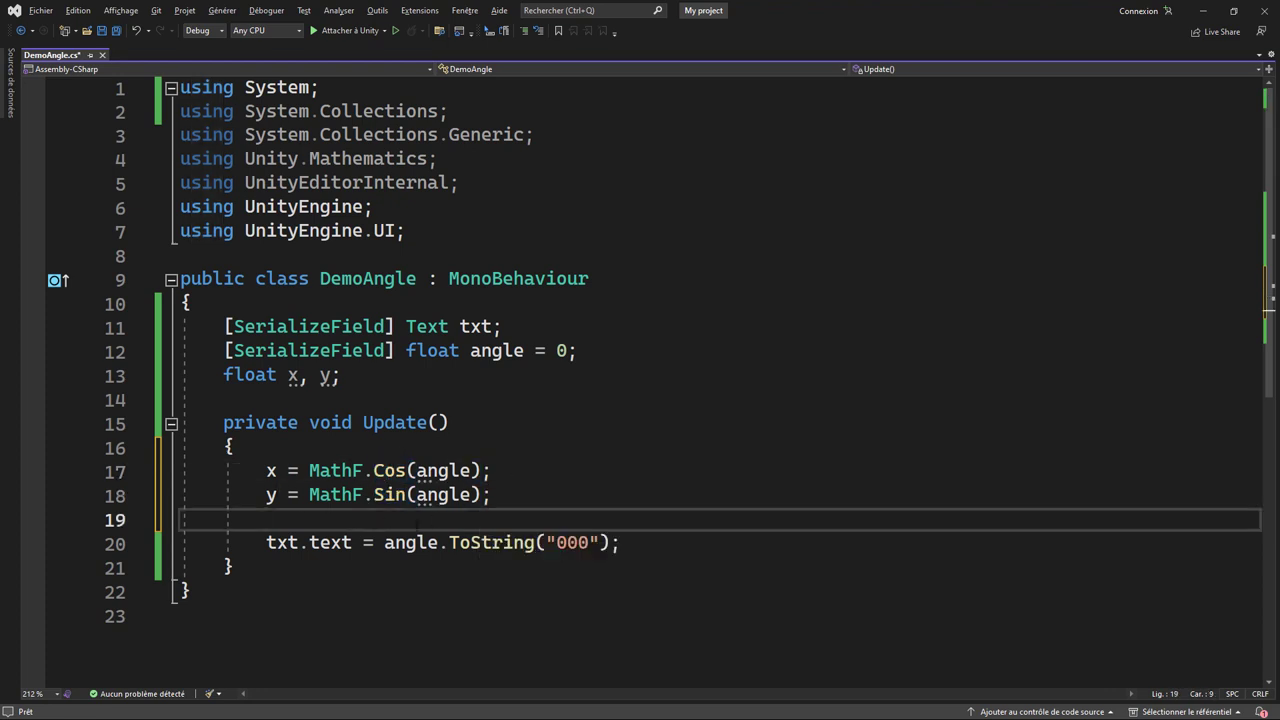
key("Return")
type("tra")
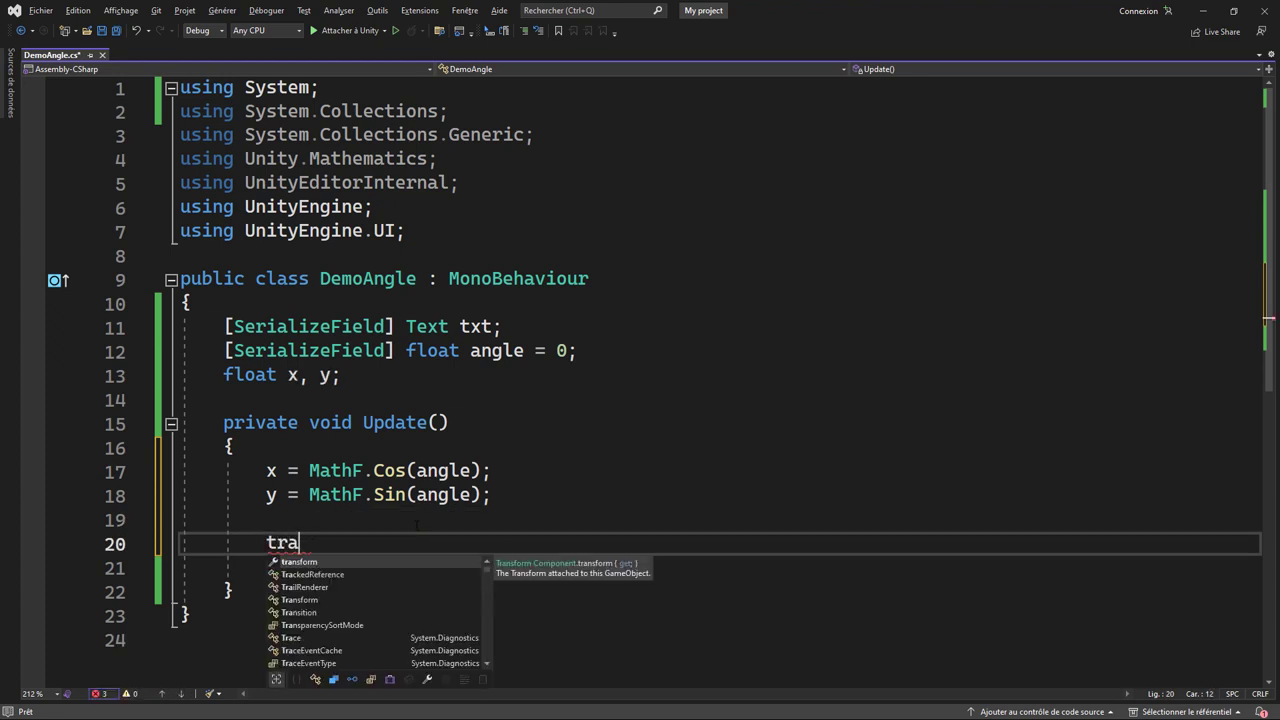
key("Tab")
type(".p")
key("Tab")
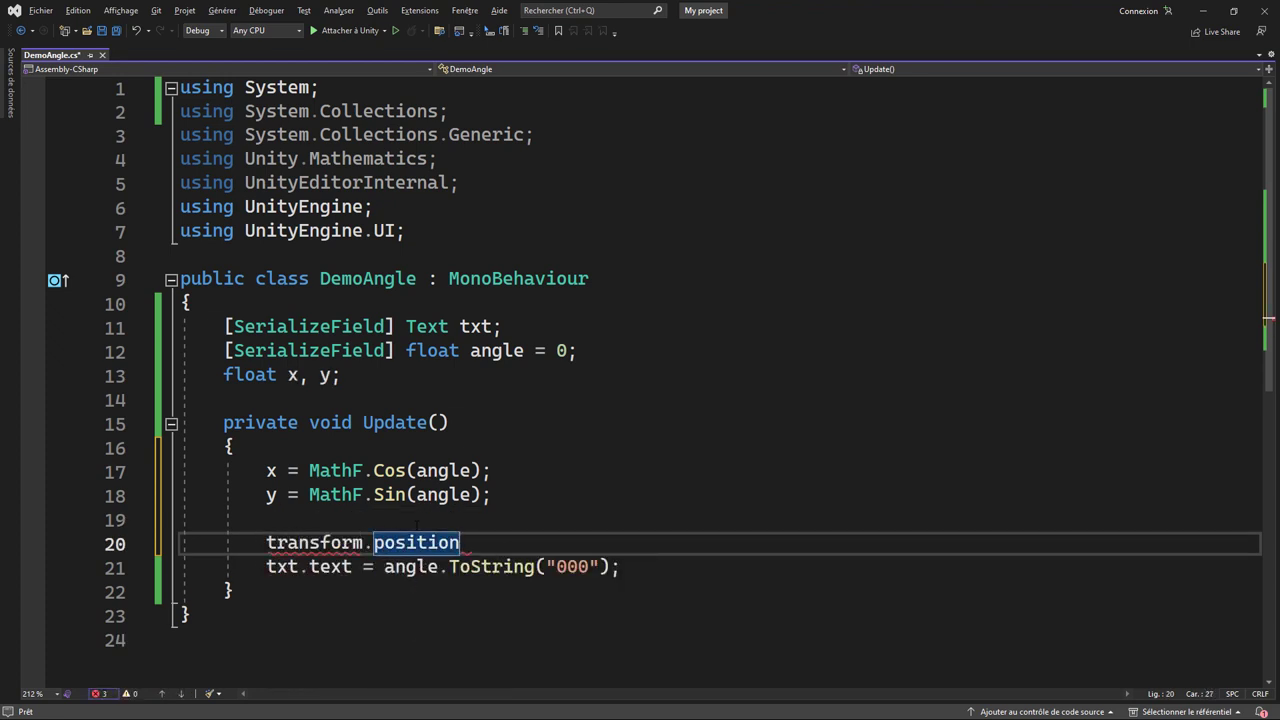
type("= new vec")
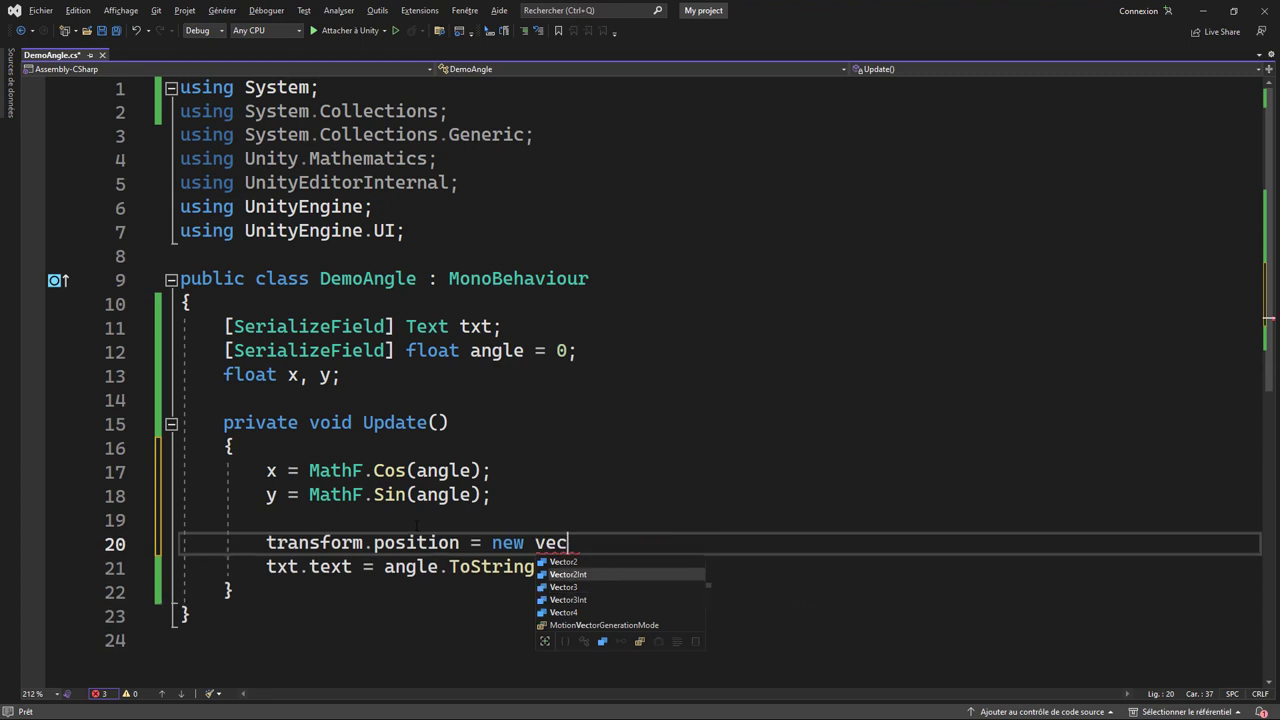
key("Up")
key("Tab")
type("(x, y);")
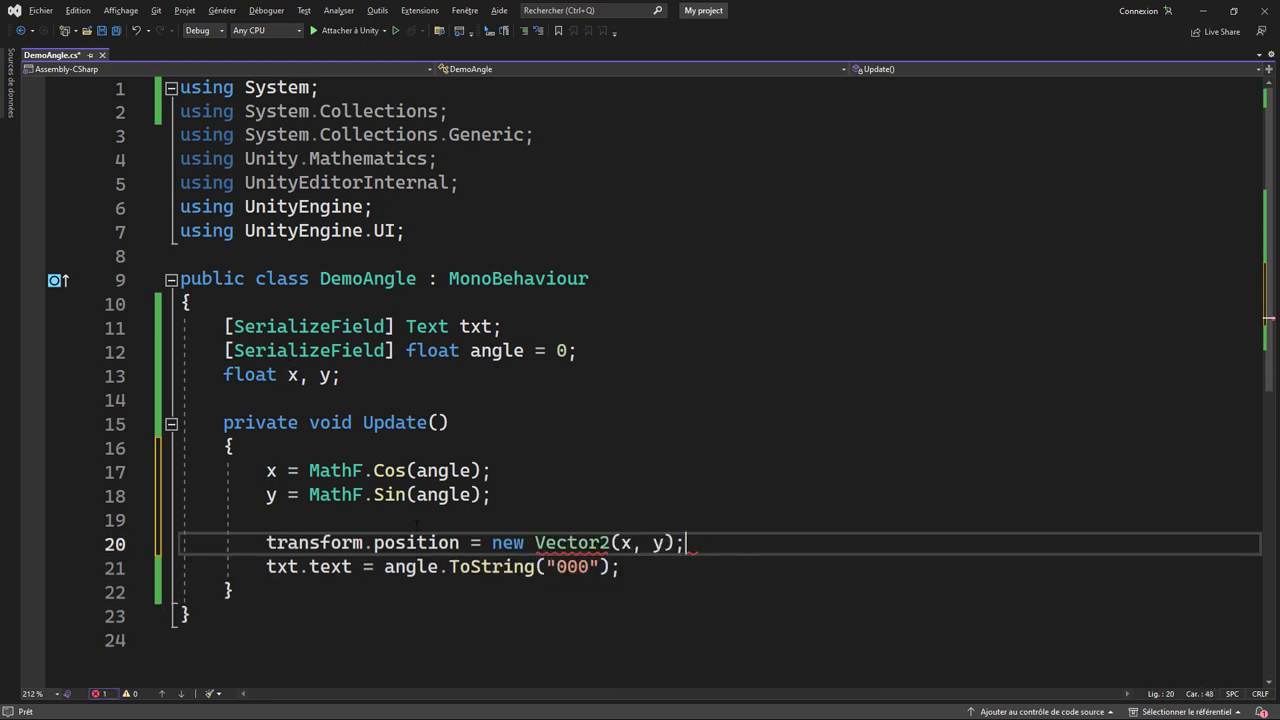
key("ctrl+s")
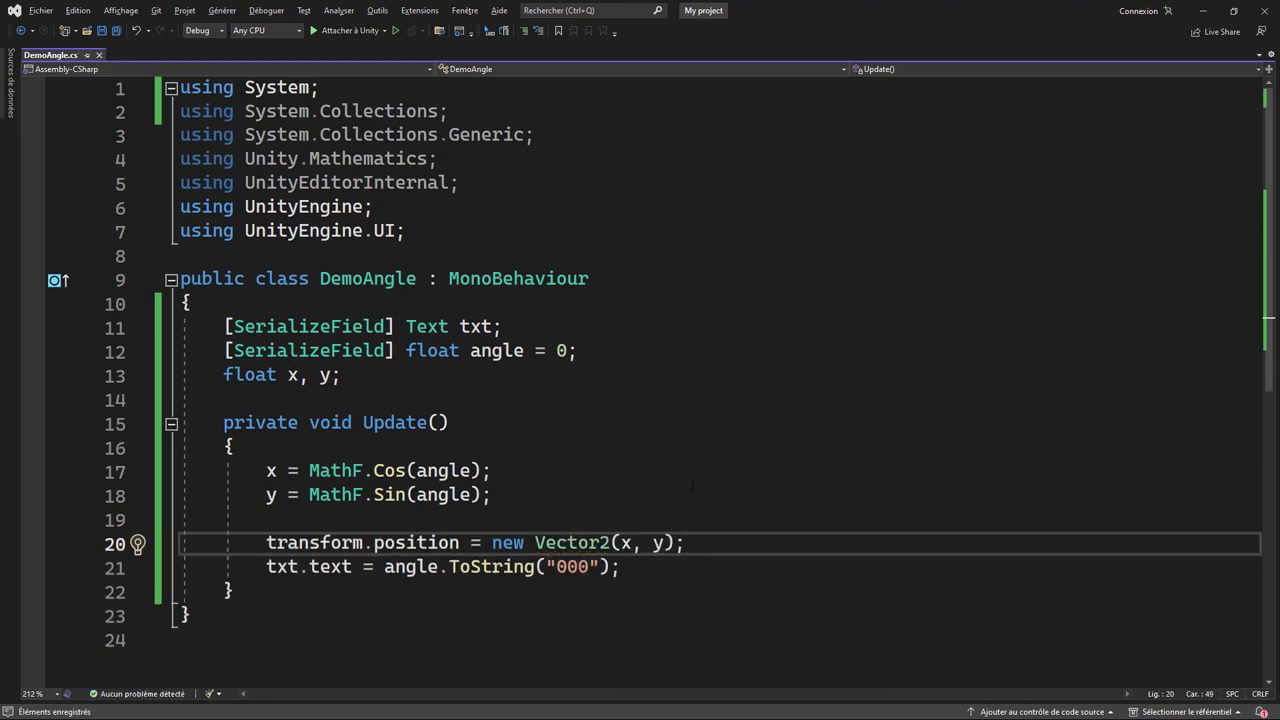
key("alt+Tab")
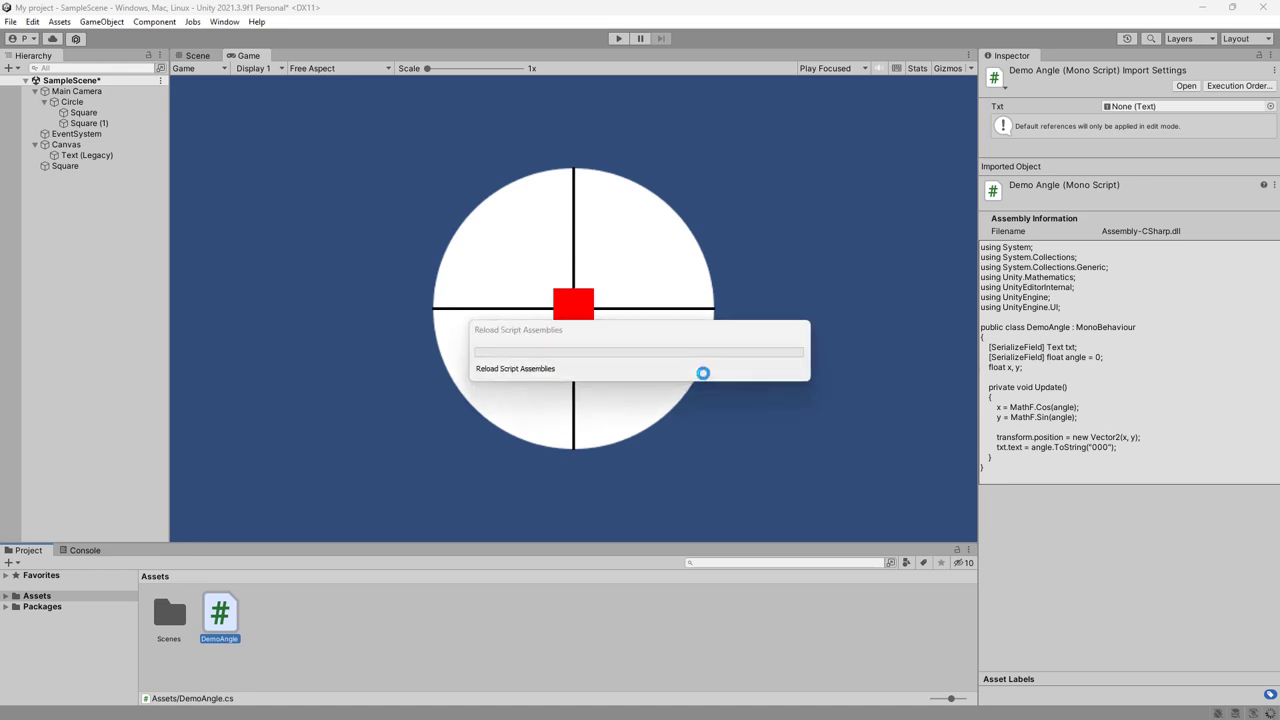
Step: Select the Square and test-run the game with Angle at 0 and then 90
left_click(66, 166)
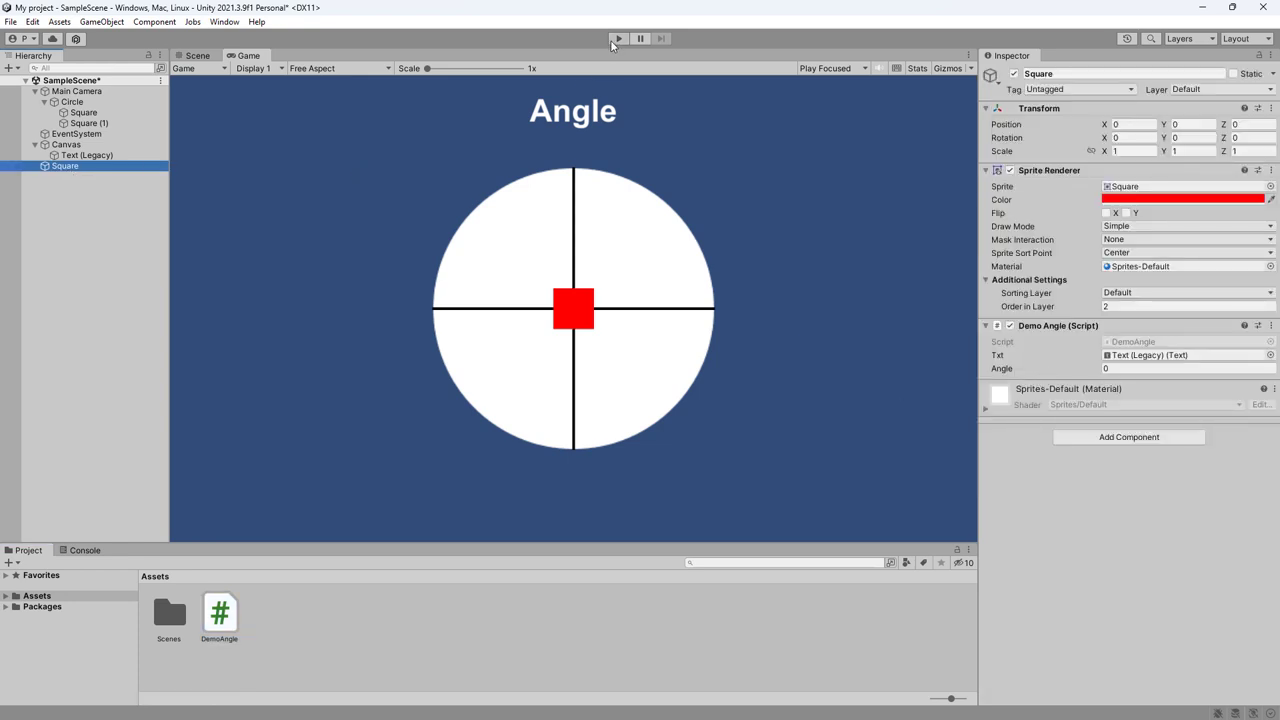
left_click(617, 39)
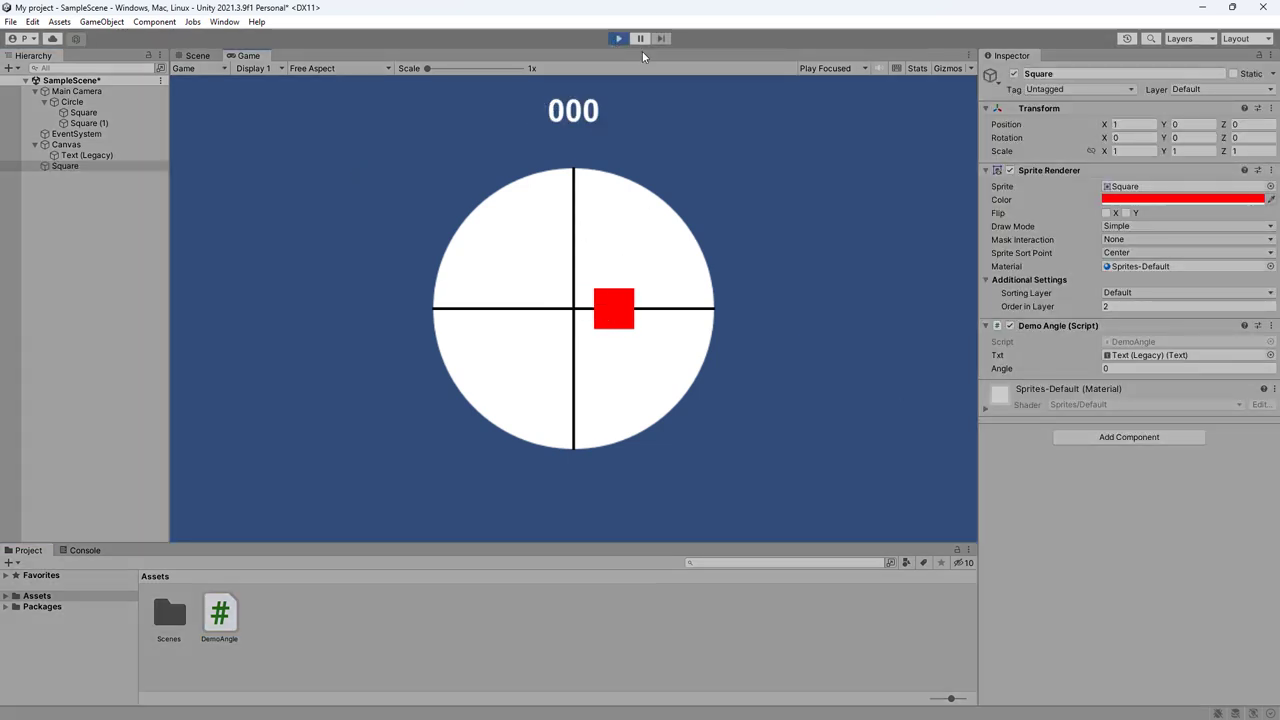
left_click(618, 39)
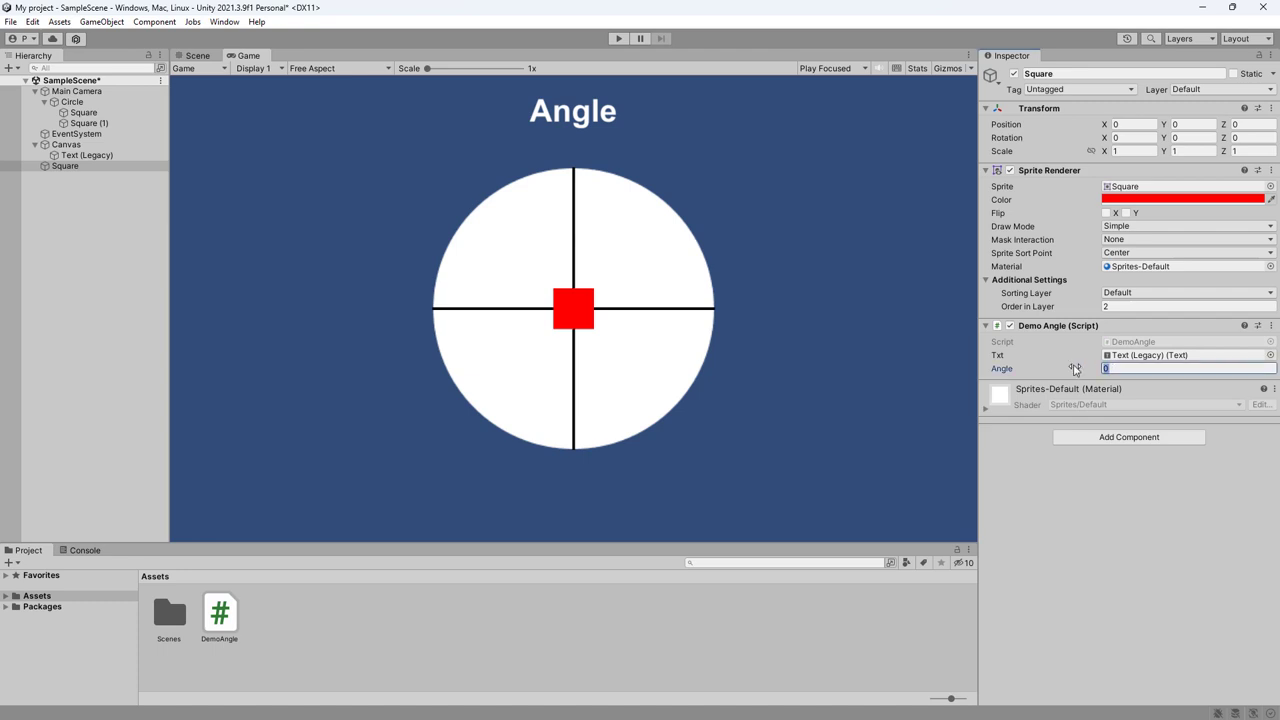
type("90")
left_click(619, 39)
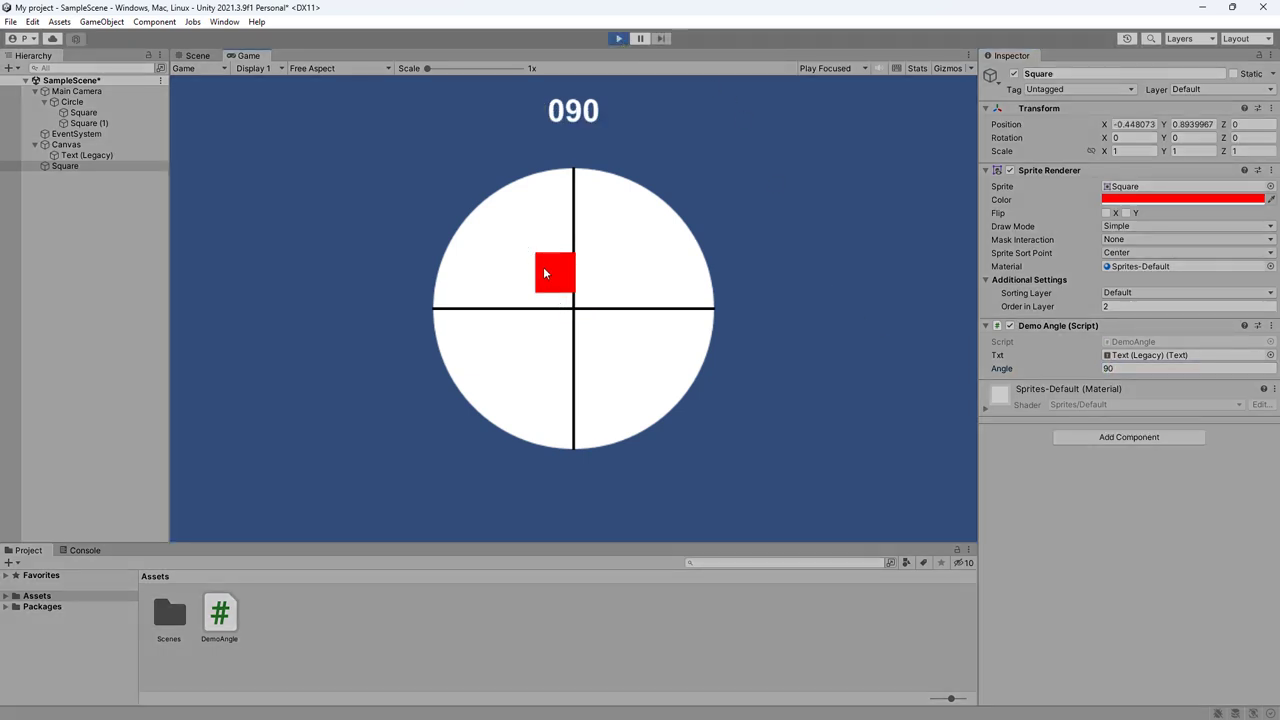
left_click(618, 39)
Step: Set the Square's Angle to 180 and test-run the game again
left_click(1115, 370)
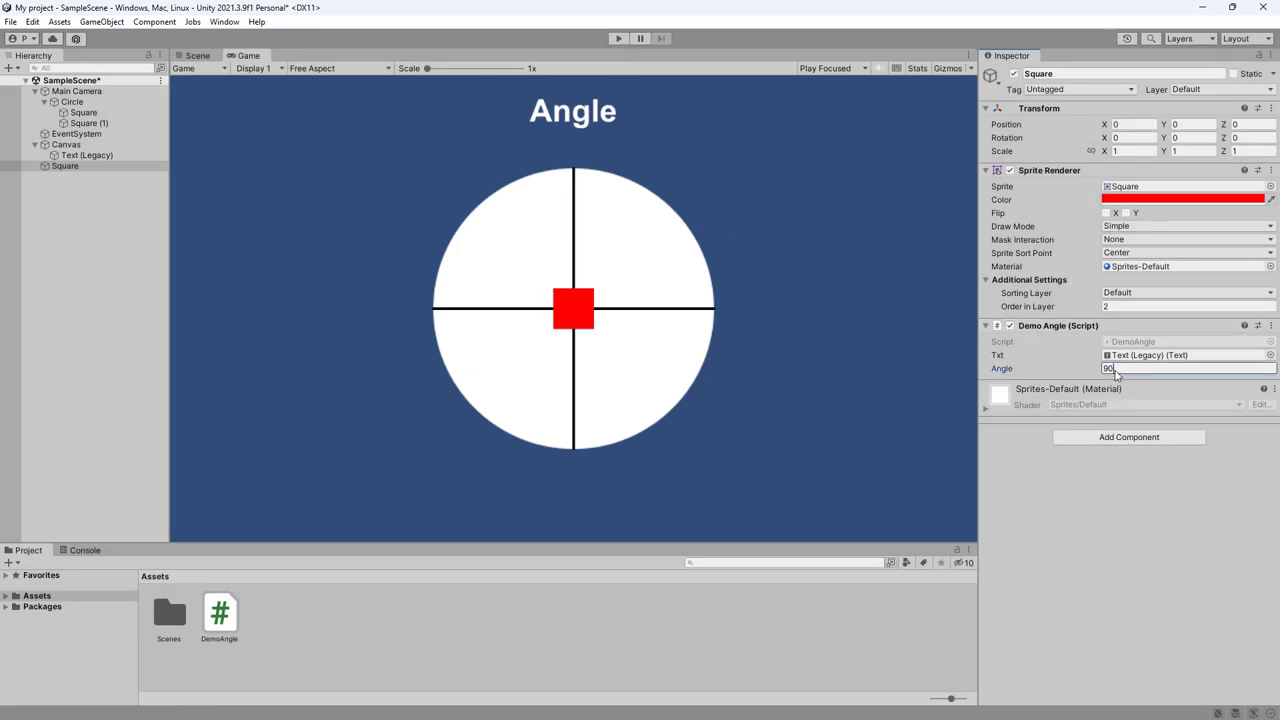
type("180")
left_click(618, 39)
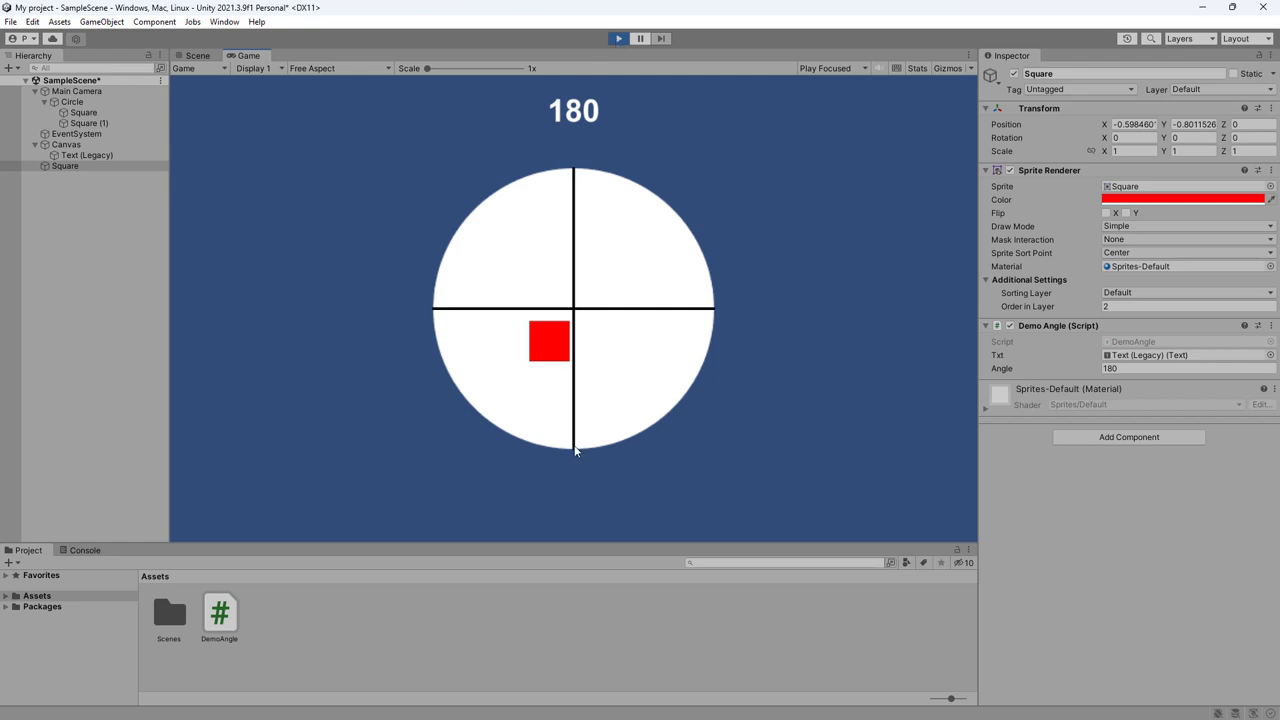
left_click(617, 39)
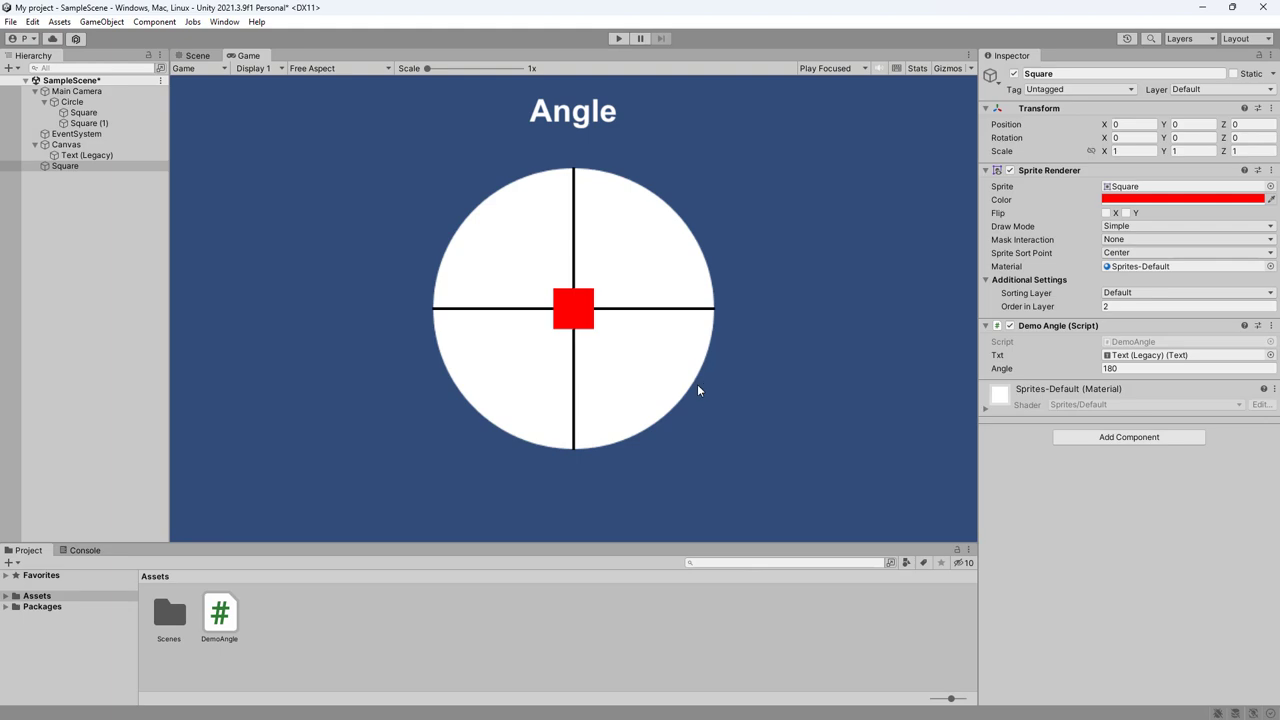
Step: Add 'angle += 0.001f;' as the first line of Update, save, and return to Unity
key("alt+Tab")
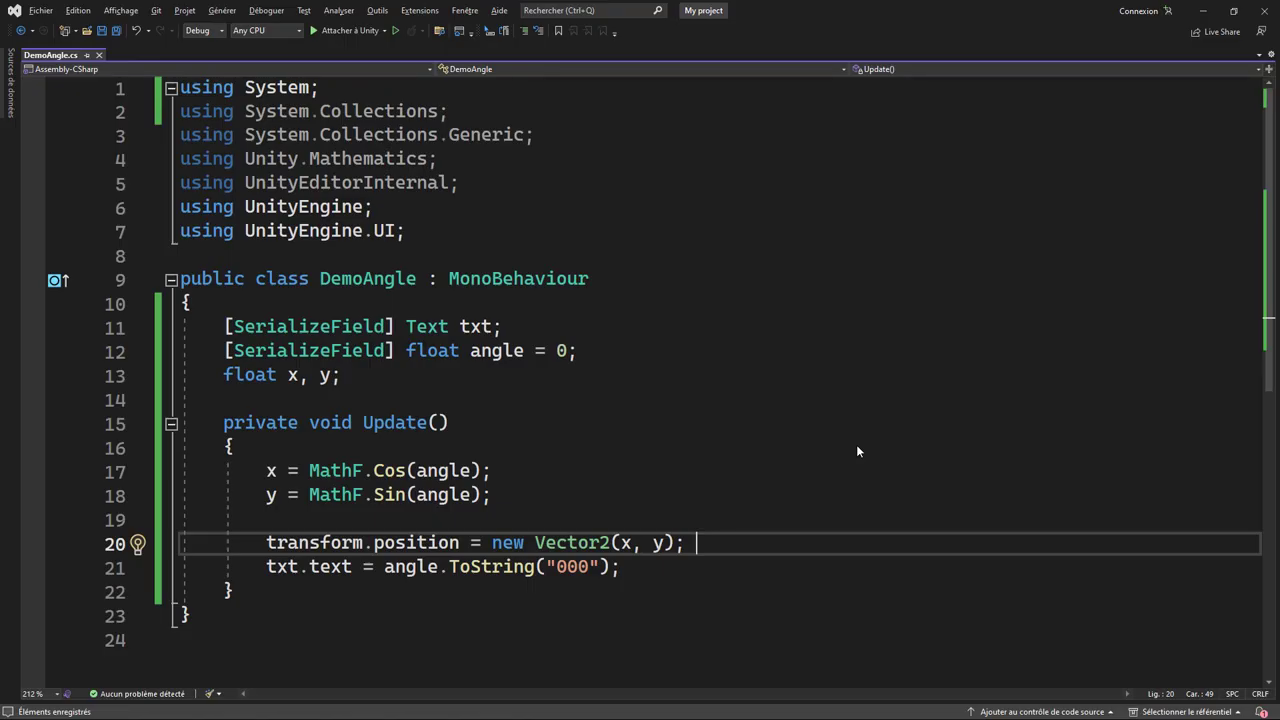
left_click(267, 447)
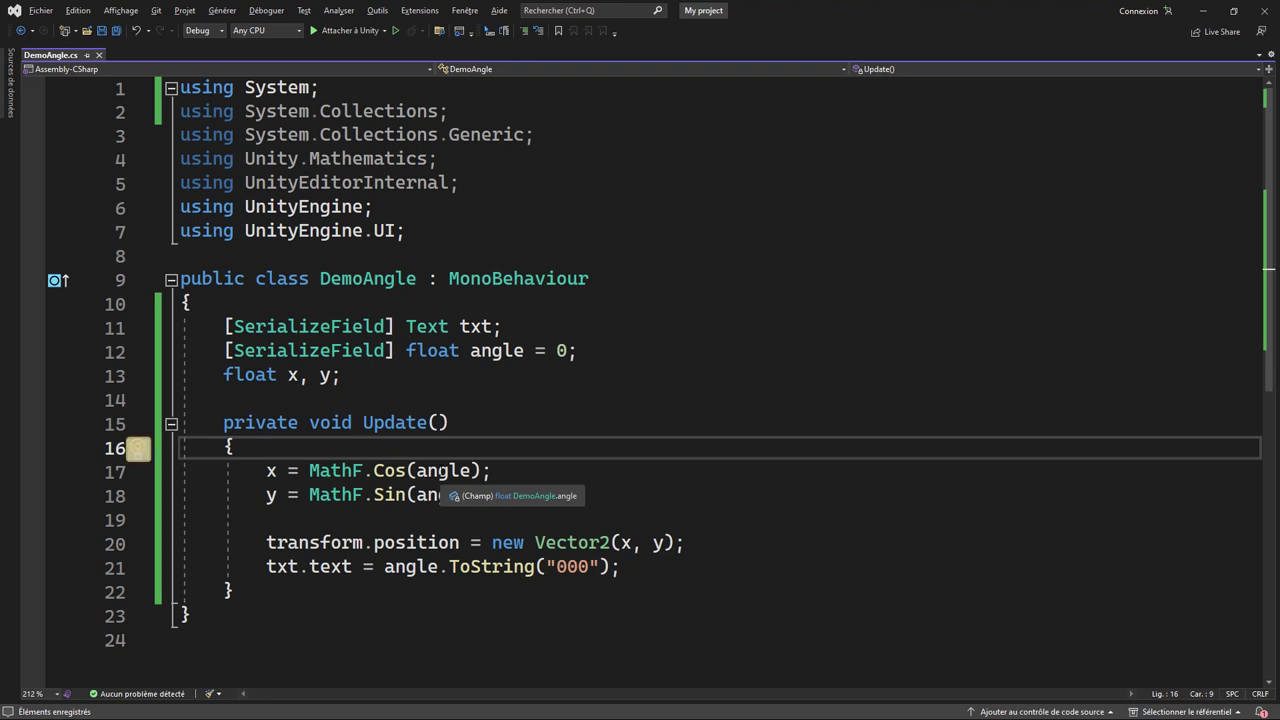
key("Return")
type("angle+")
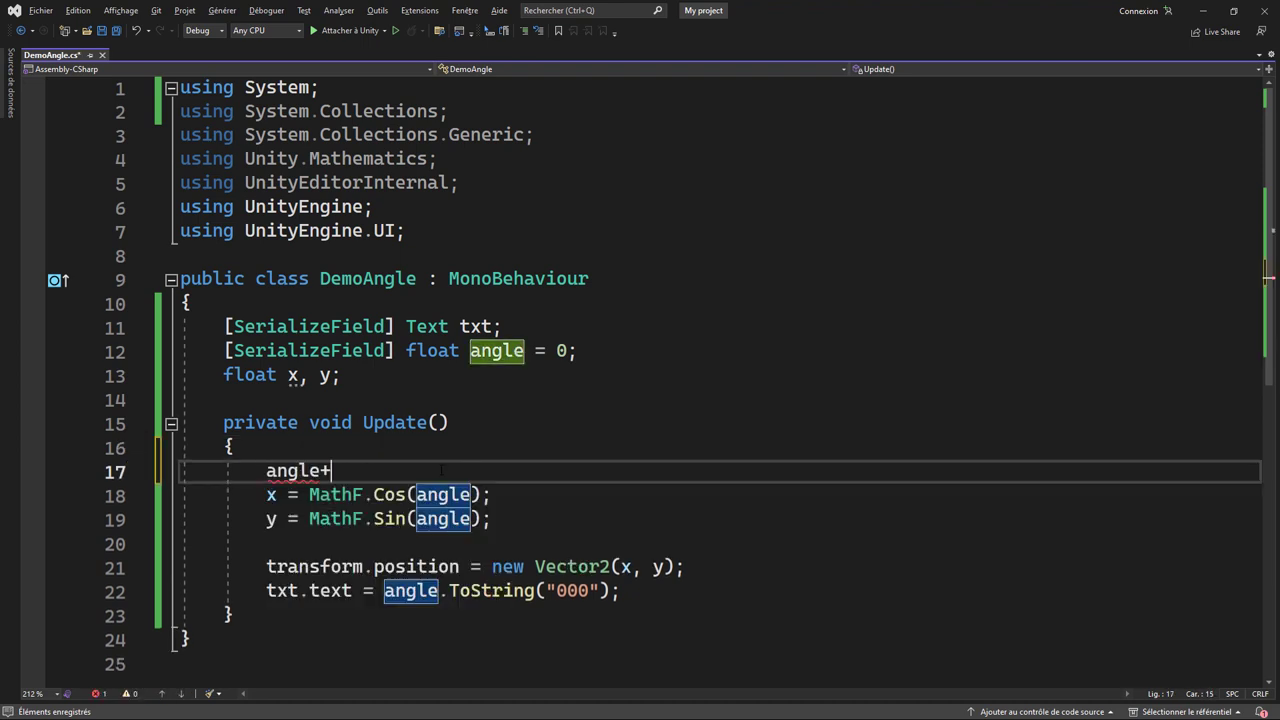
type("0.001f")
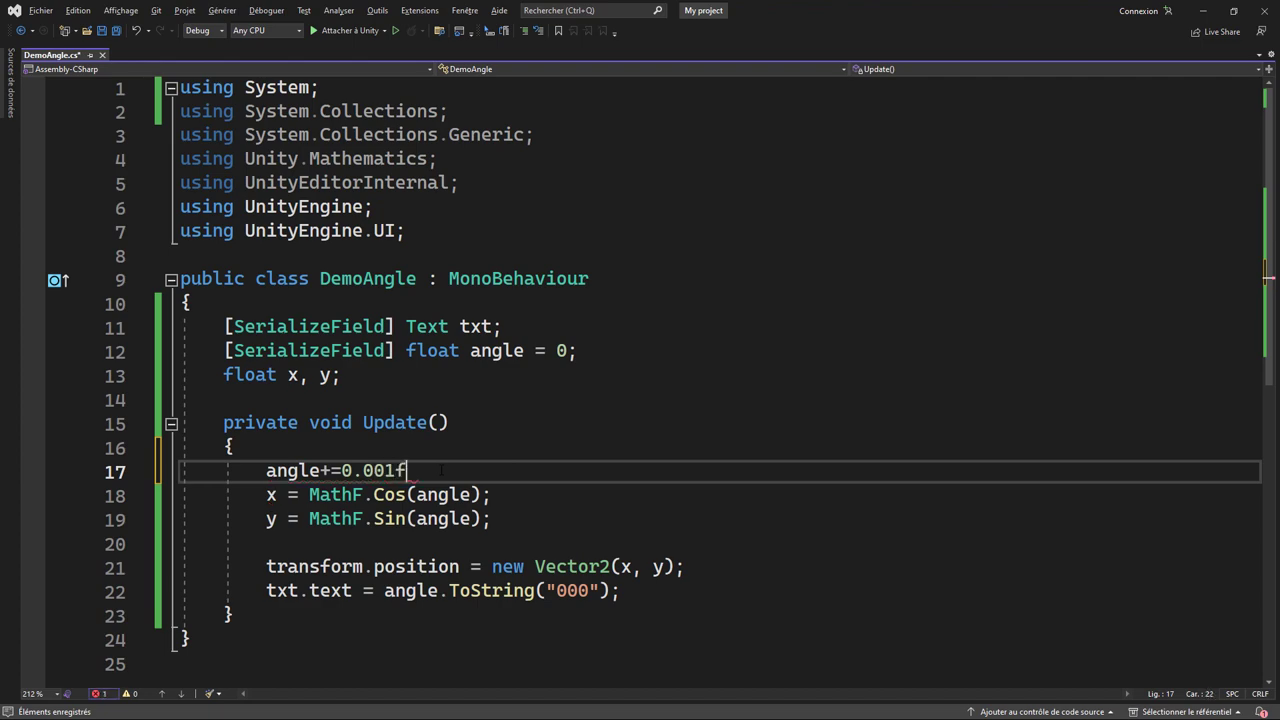
type(";")
key("ctrl+s")
key("alt+Tab")
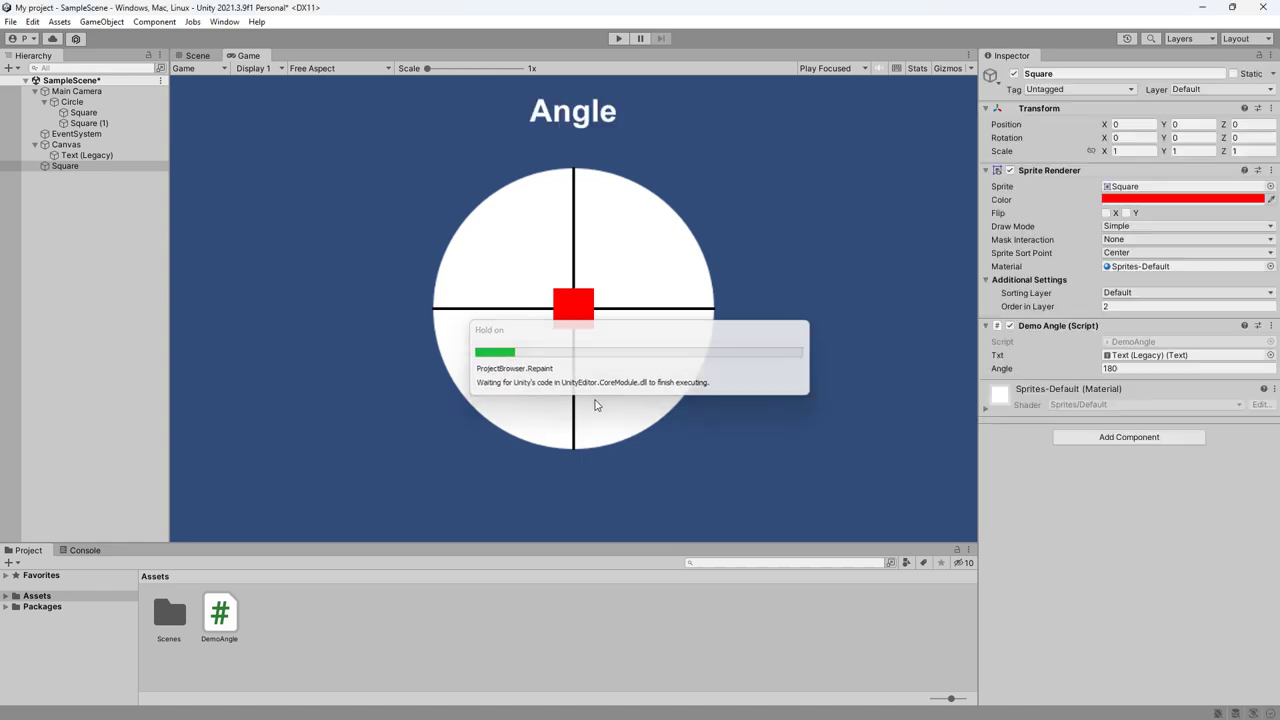
Step: Run the game to watch the square circle as Angle climbs to 185, then stop
left_click(617, 39)
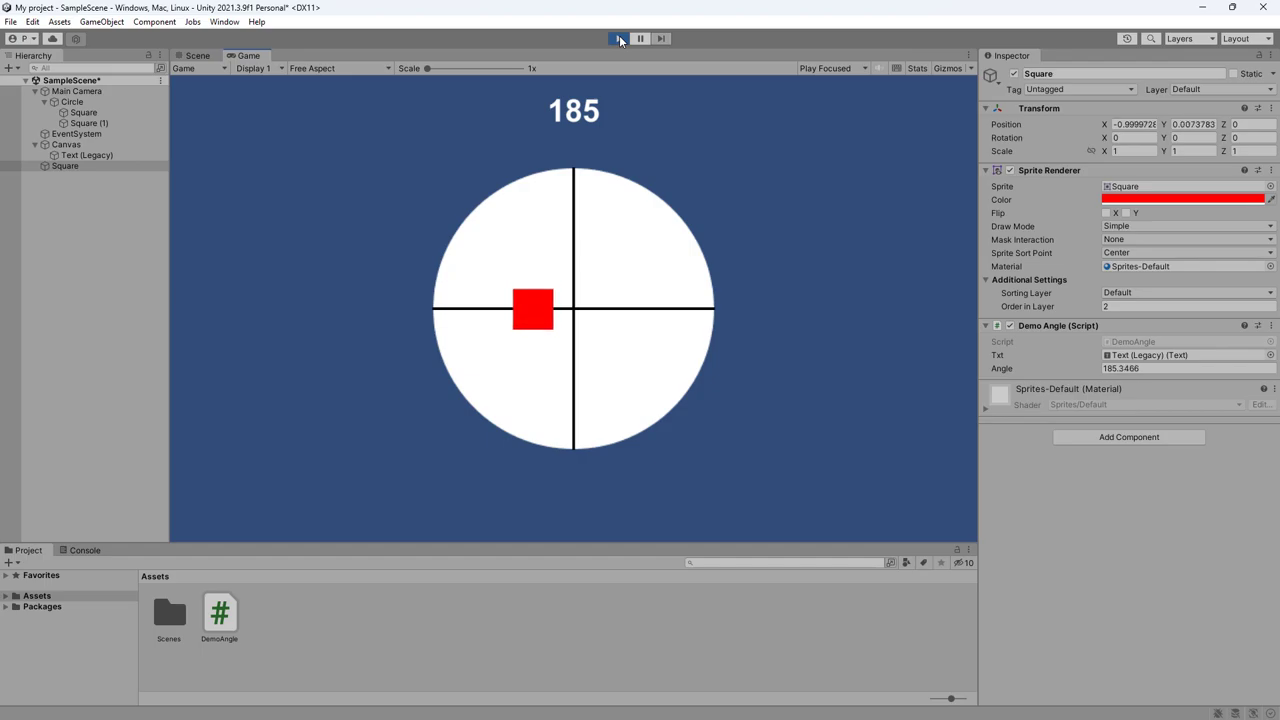
left_click(619, 38)
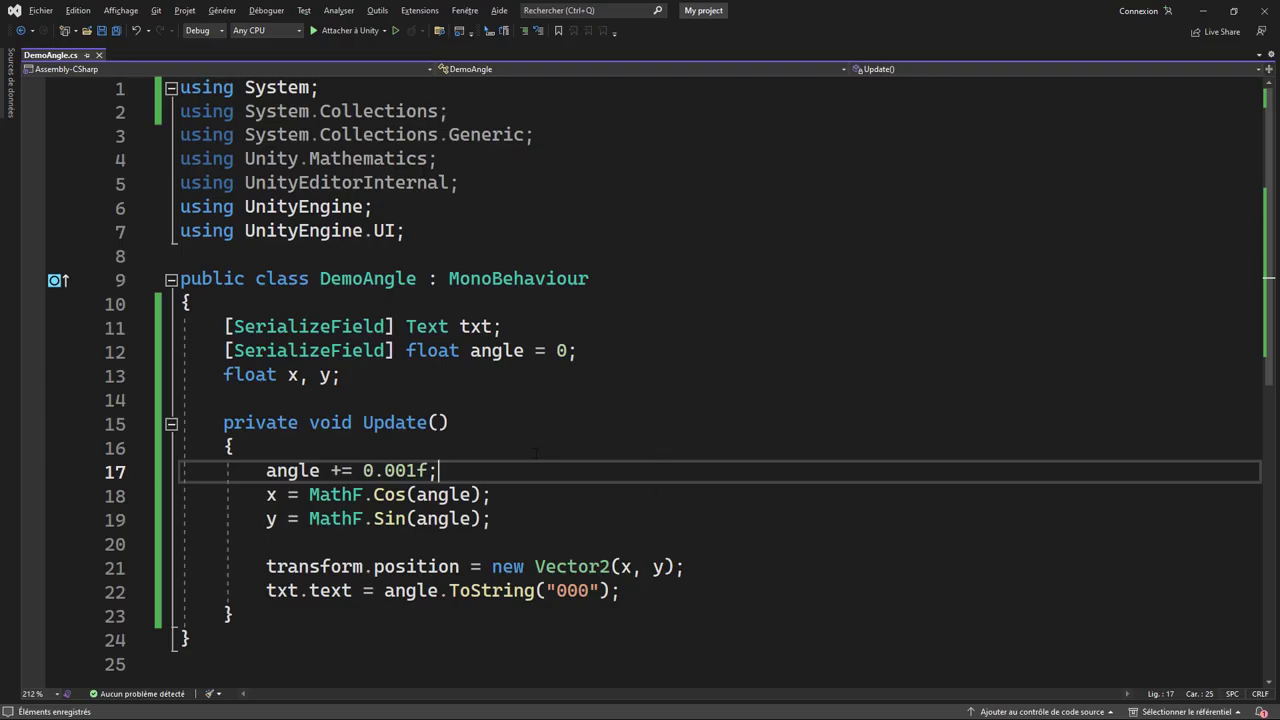
Step: Append * 2f to the MathF.Cos and MathF.Sin lines, save, and switch to Unity
left_click(482, 494)
type("* 2f")
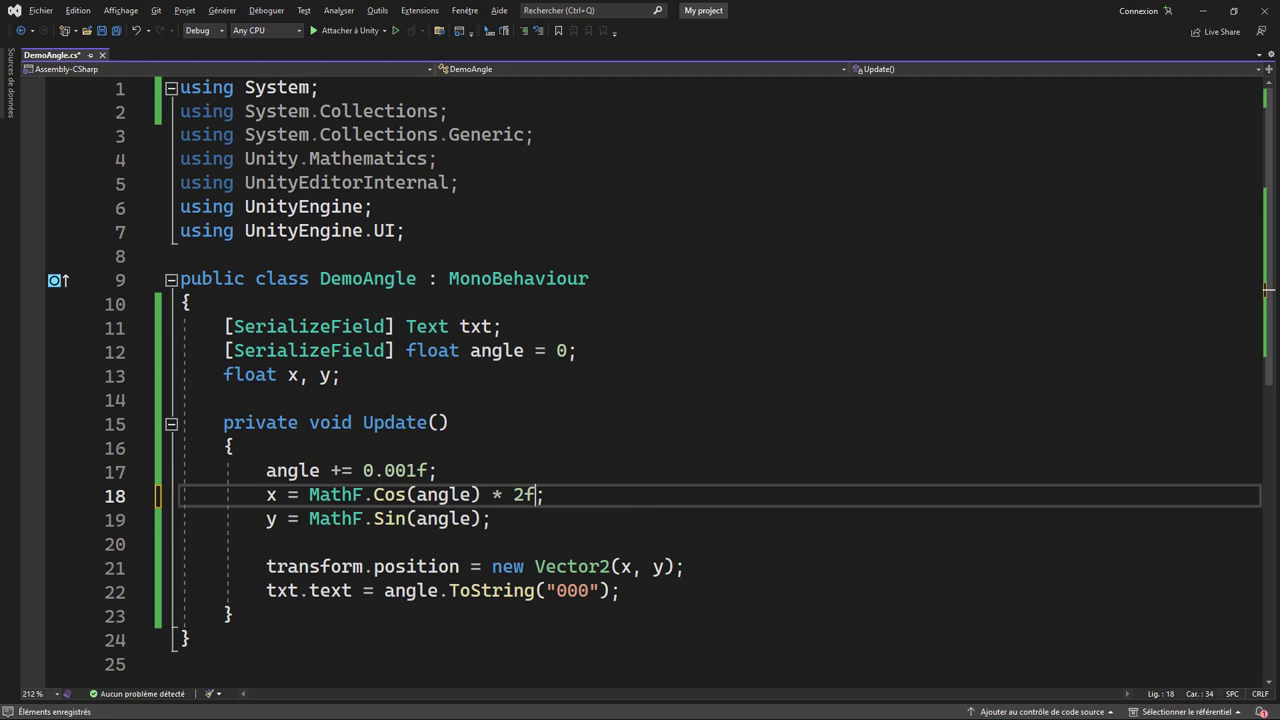
left_click(490, 518)
type("*")
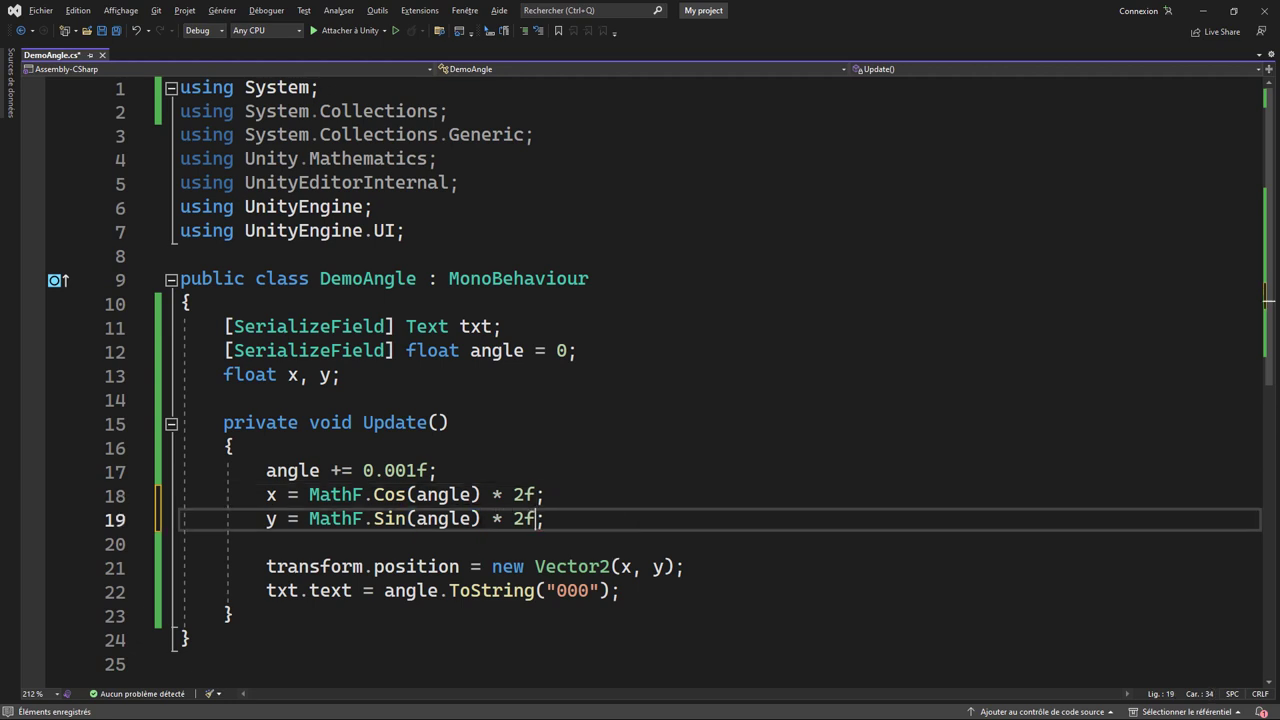
key("alt+Tab")
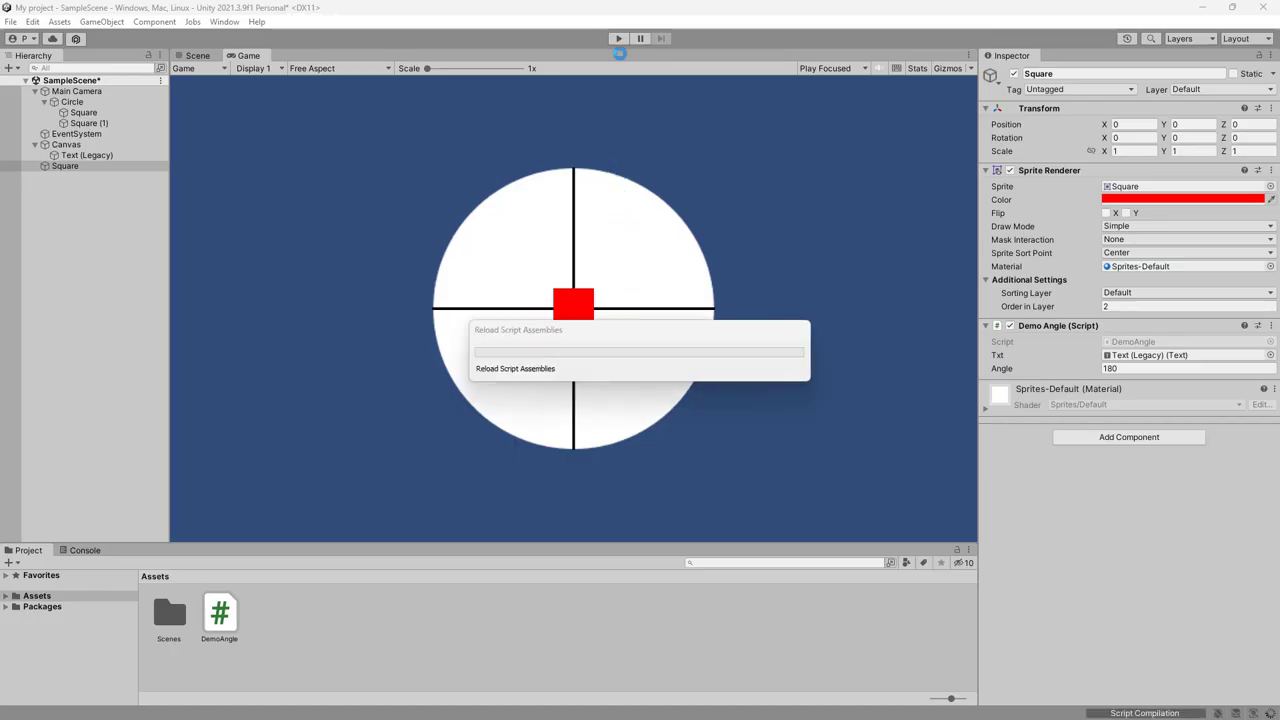
Step: Preview the doubled radius, then change the angle step from 0.001f to 0.01f and save
left_click(616, 39)
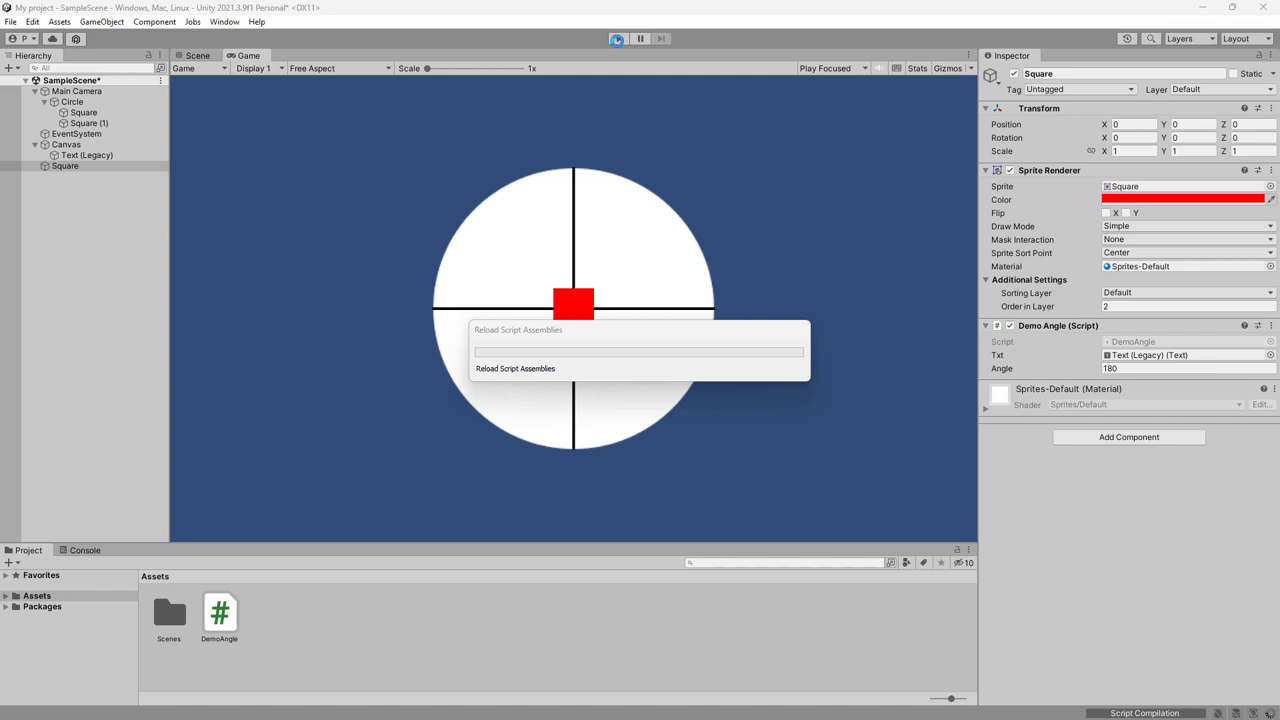
key("alt+Tab")
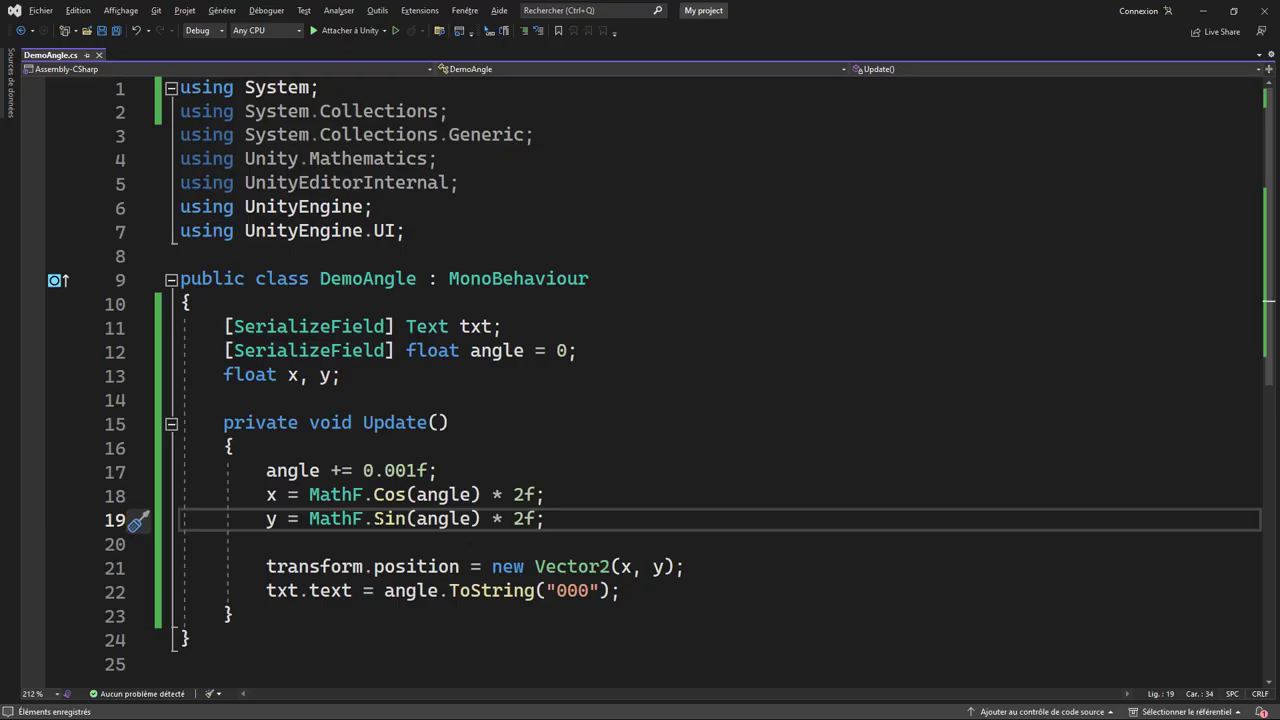
left_click(397, 470)
key("BackSpace")
key("ctrl+s")
key("alt+Tab")
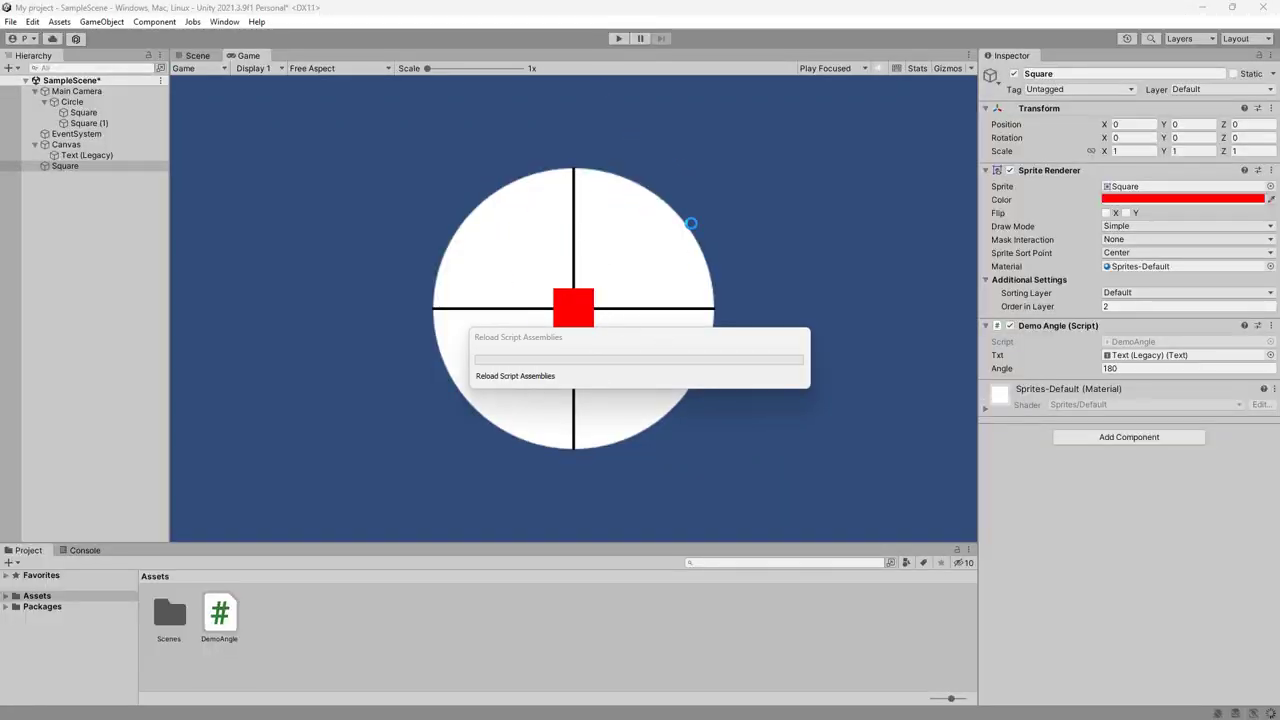
Step: Run the game to watch the square orbit wider up to Angle 229, checking the Circle
left_click(619, 39)
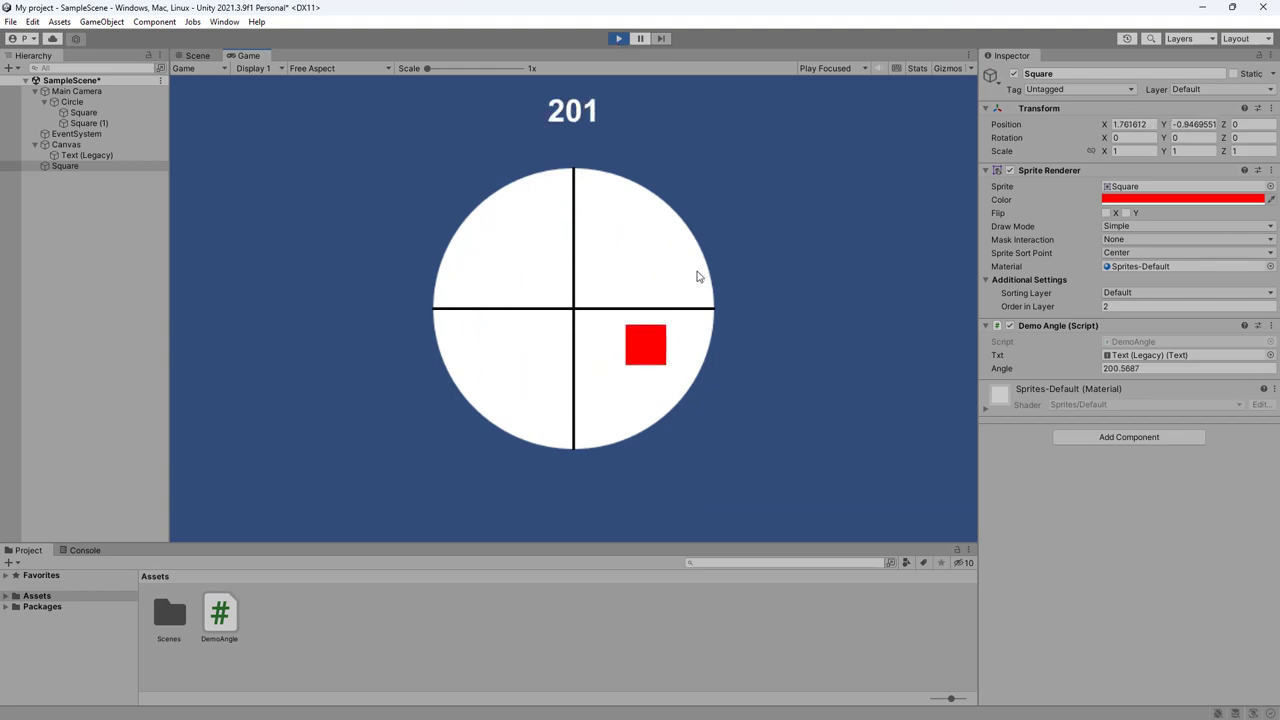
left_click(90, 104)
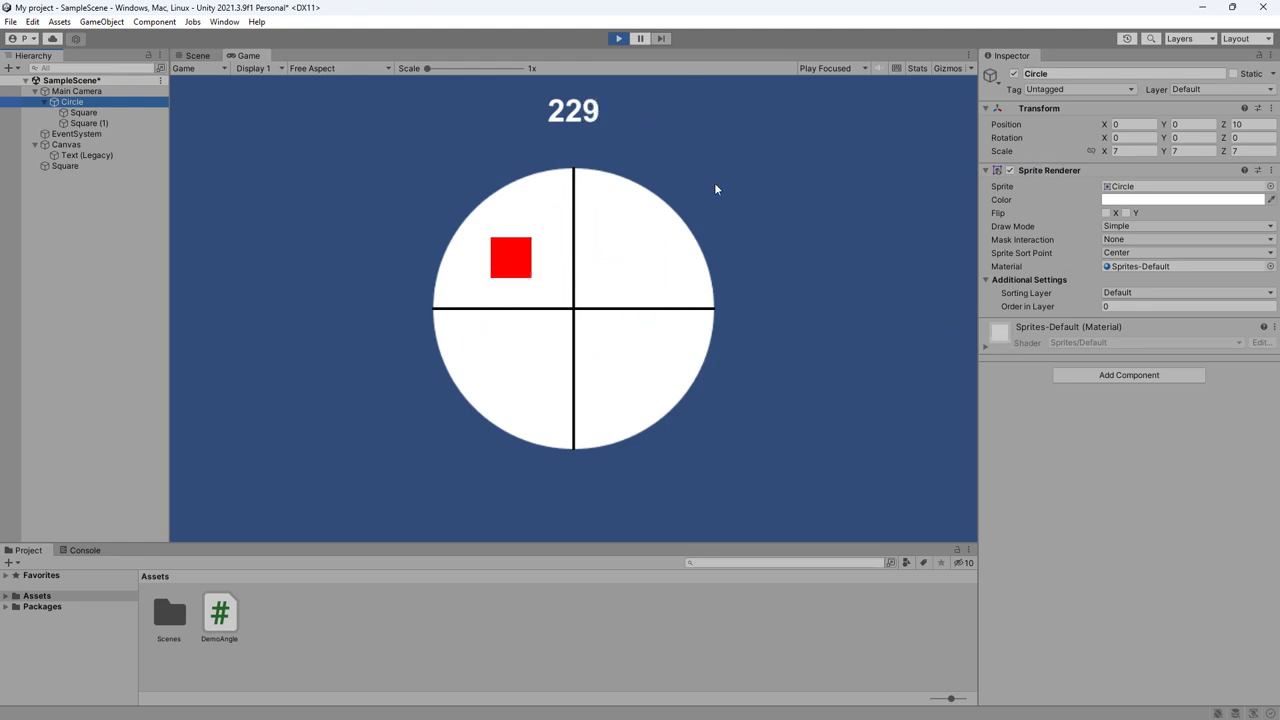
left_click(617, 38)
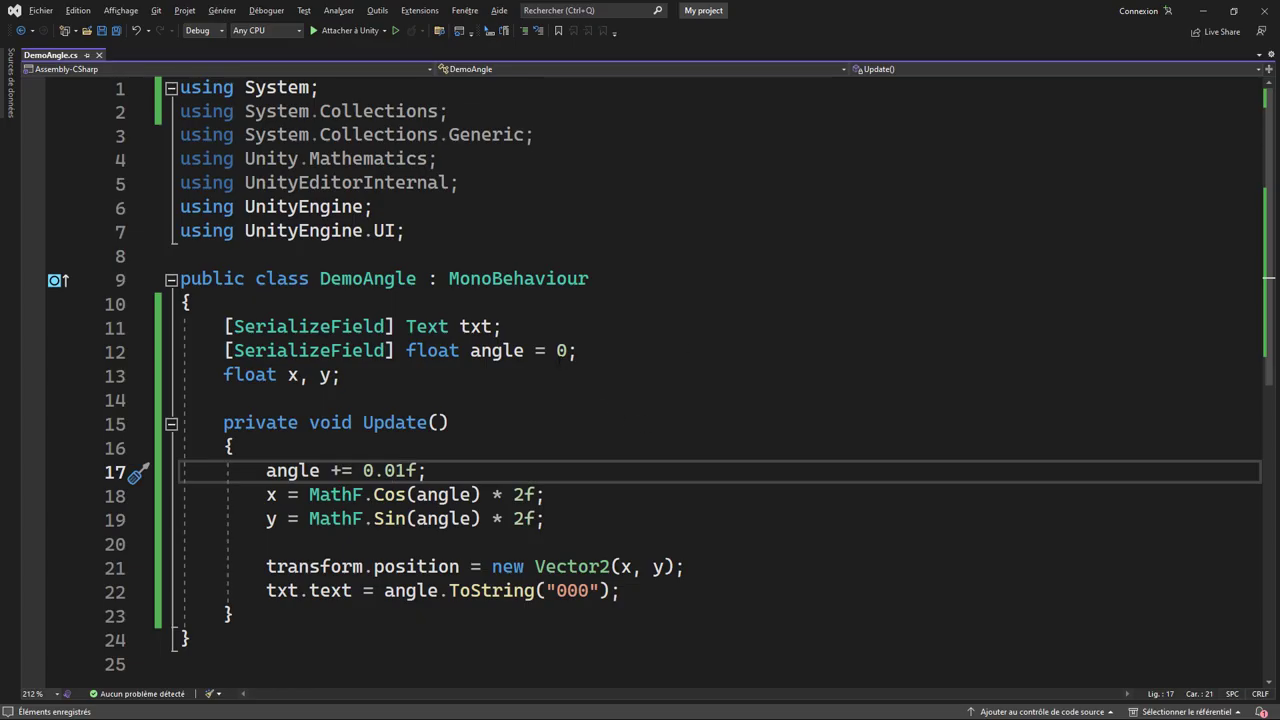
Step: Change the Cos multiplier from 2f to 3.5f and the Sin multiplier to 3f, then save
left_click(523, 494)
key("BackSpace")
type("3")
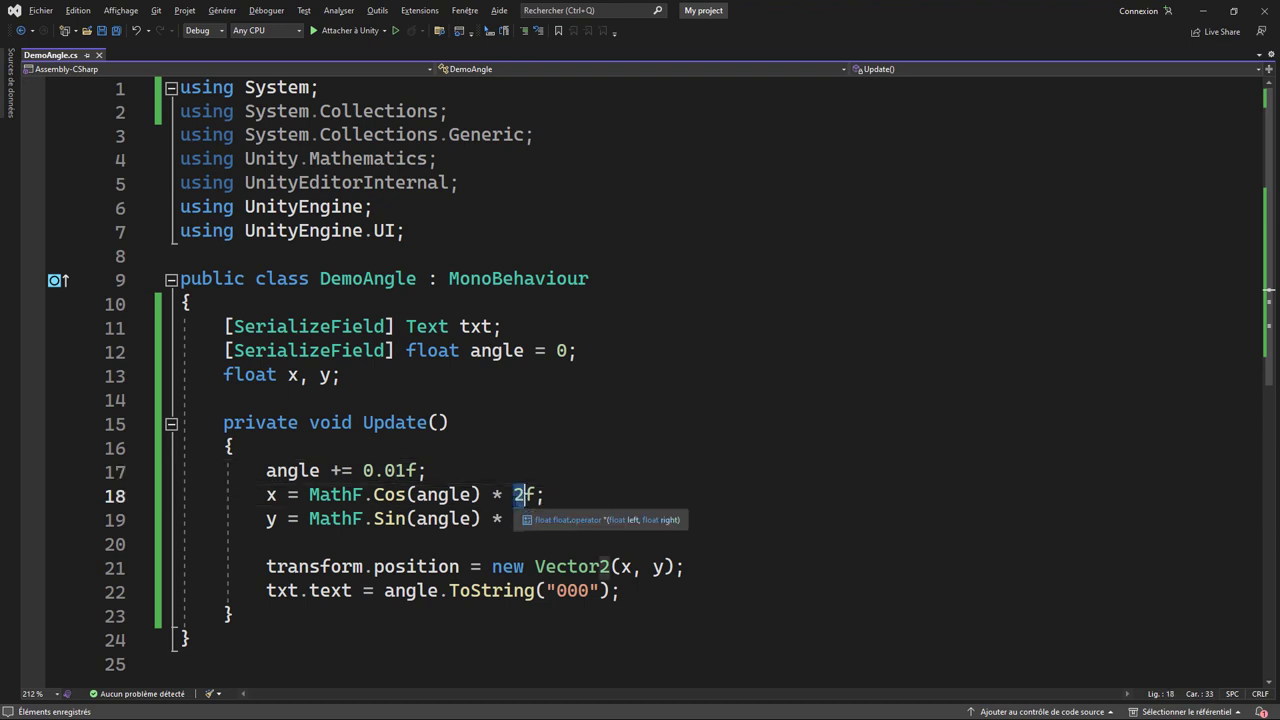
type(".5")
left_click(520, 522)
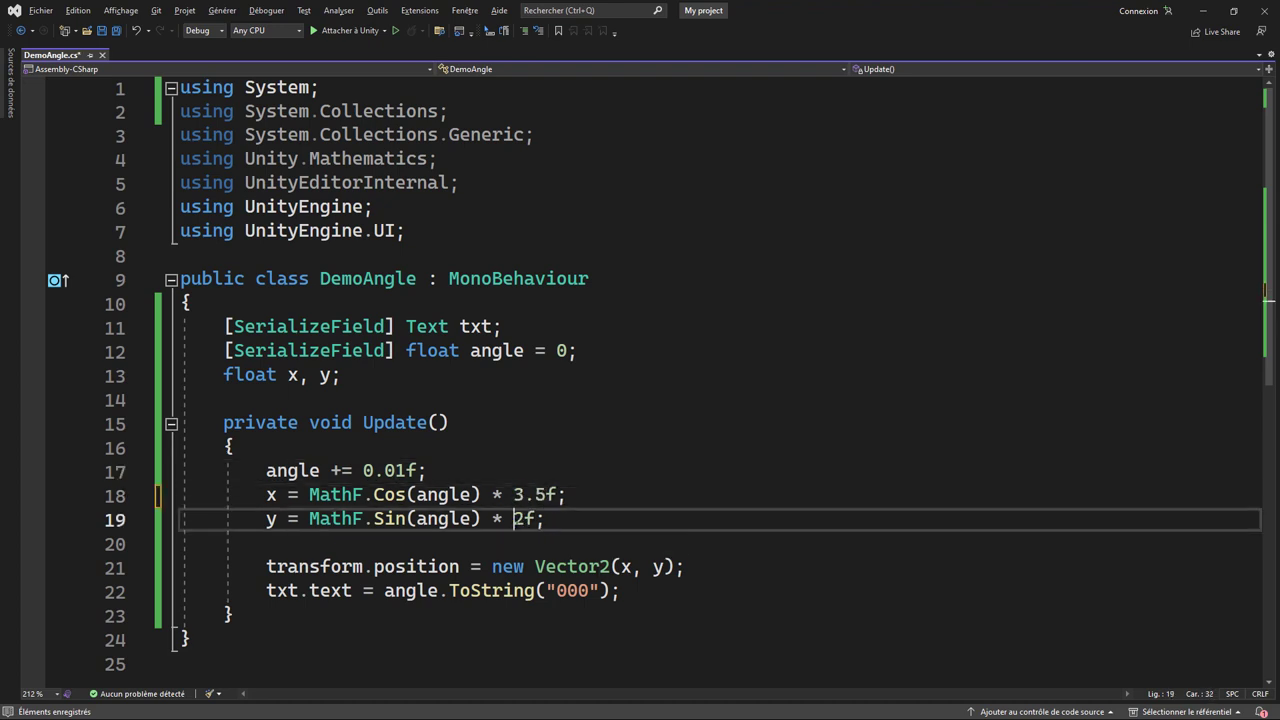
key("BackSpace")
type("3.5")
key("alt+Tab")
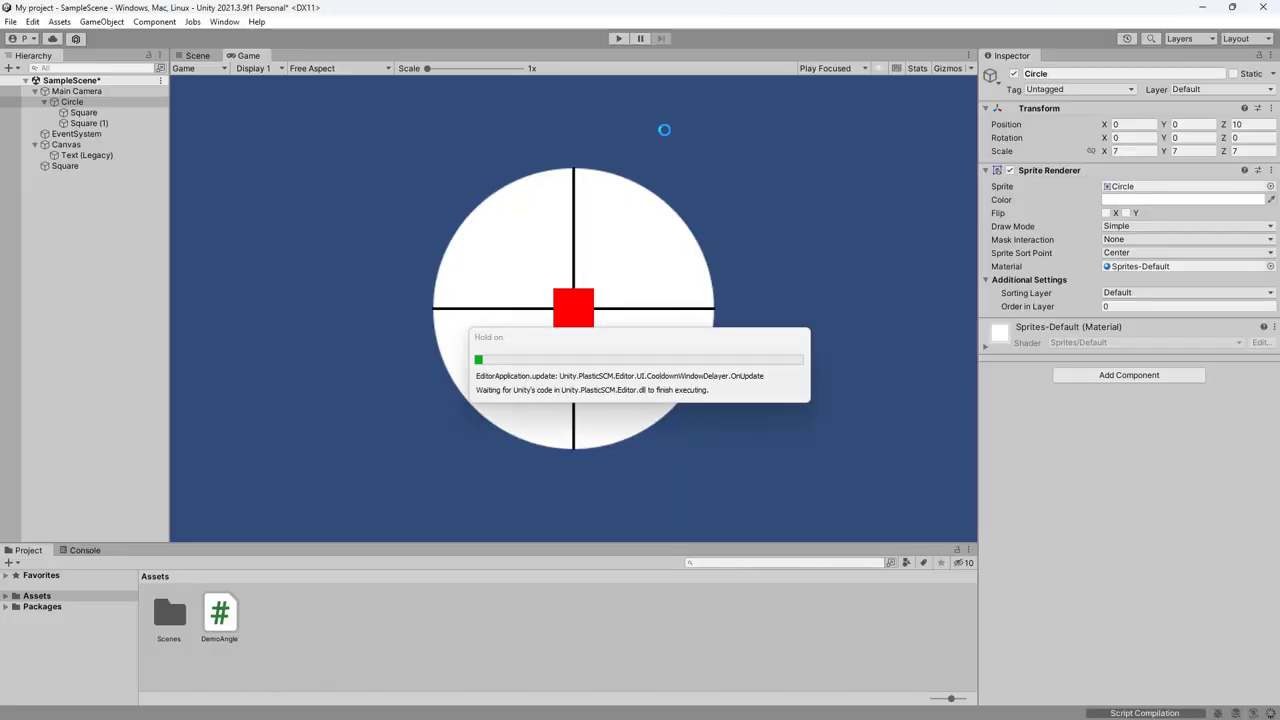
Step: Play the scene to watch the red square orbit the disc, then return to line 18 of DemoAngle.cs
left_click(618, 38)
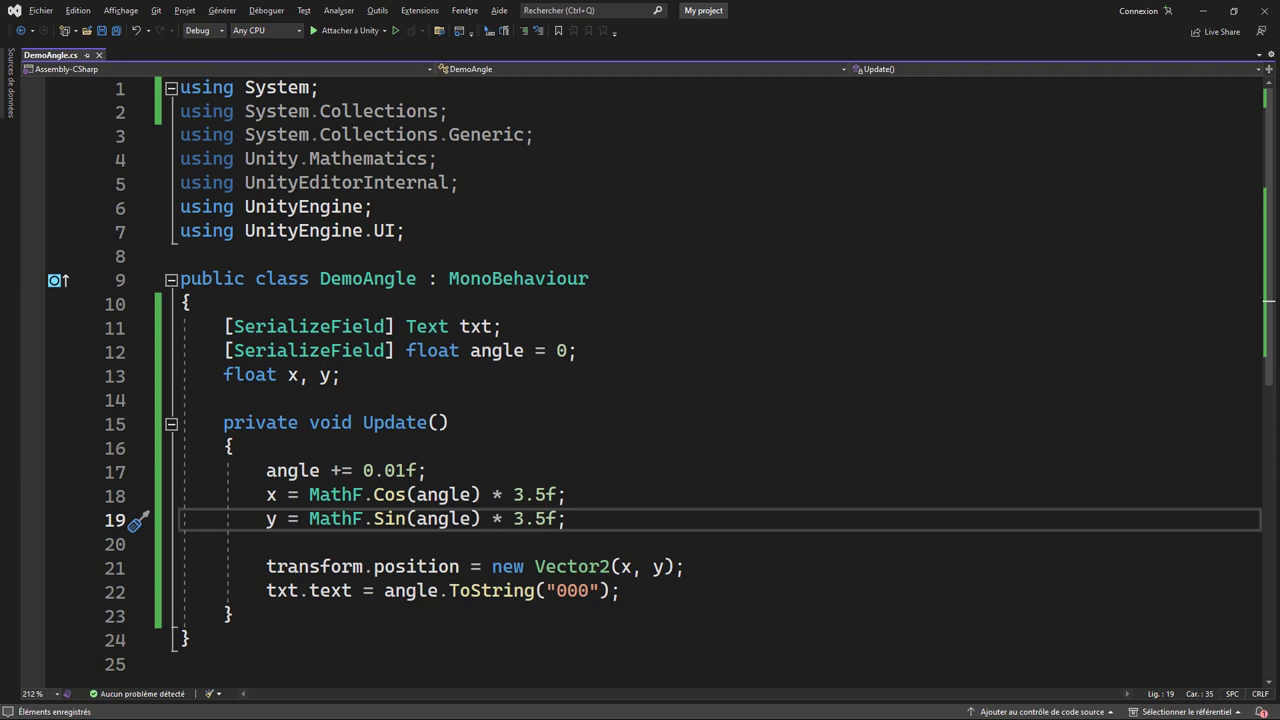
left_click(427, 494)
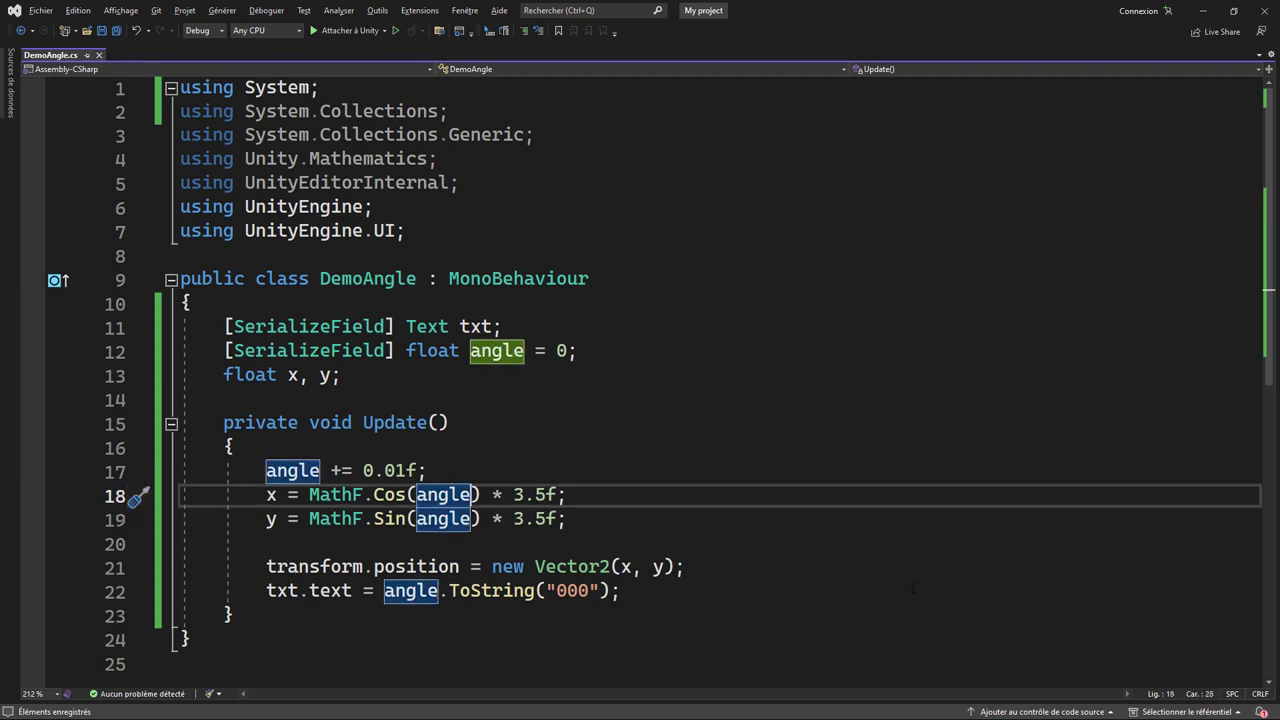
Step: Append '* MathF.PI / 180' to the angle inside the Cos call on line 18
type("* ")
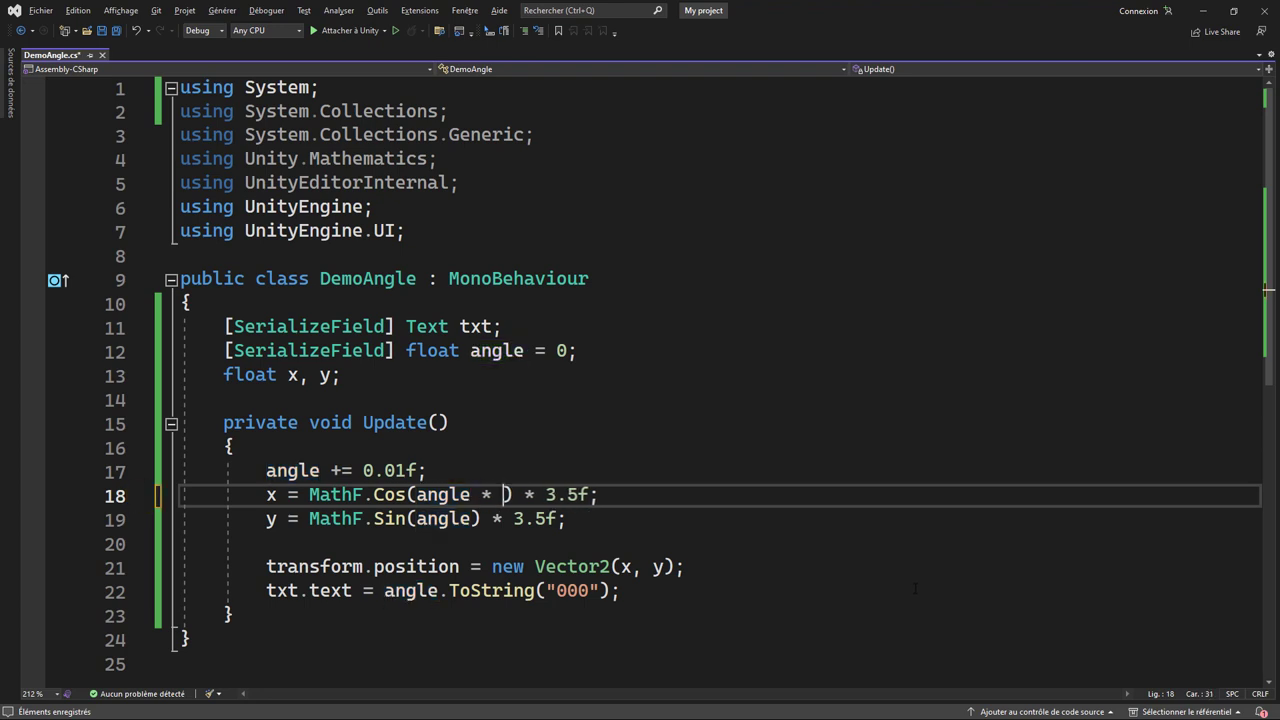
type("mat")
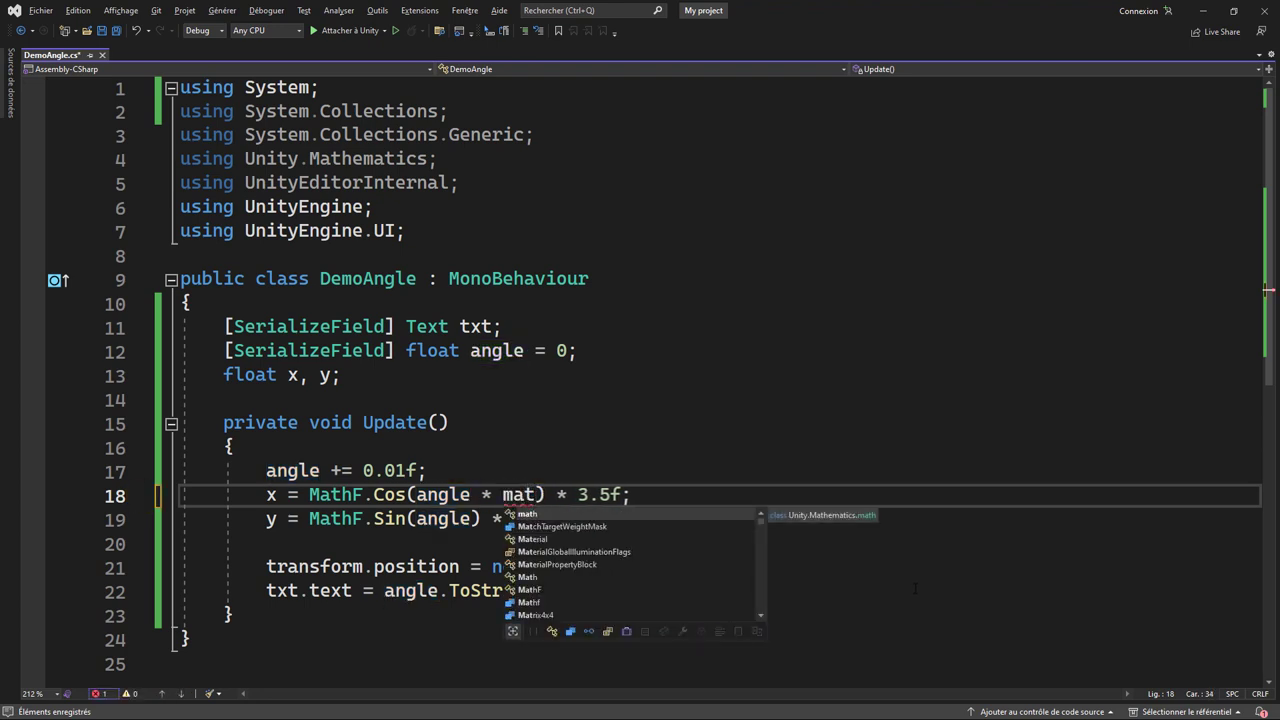
key("Down")
key("Down")
key("Down")
key("Down")
key("Down")
key("Down")
key("Tab")
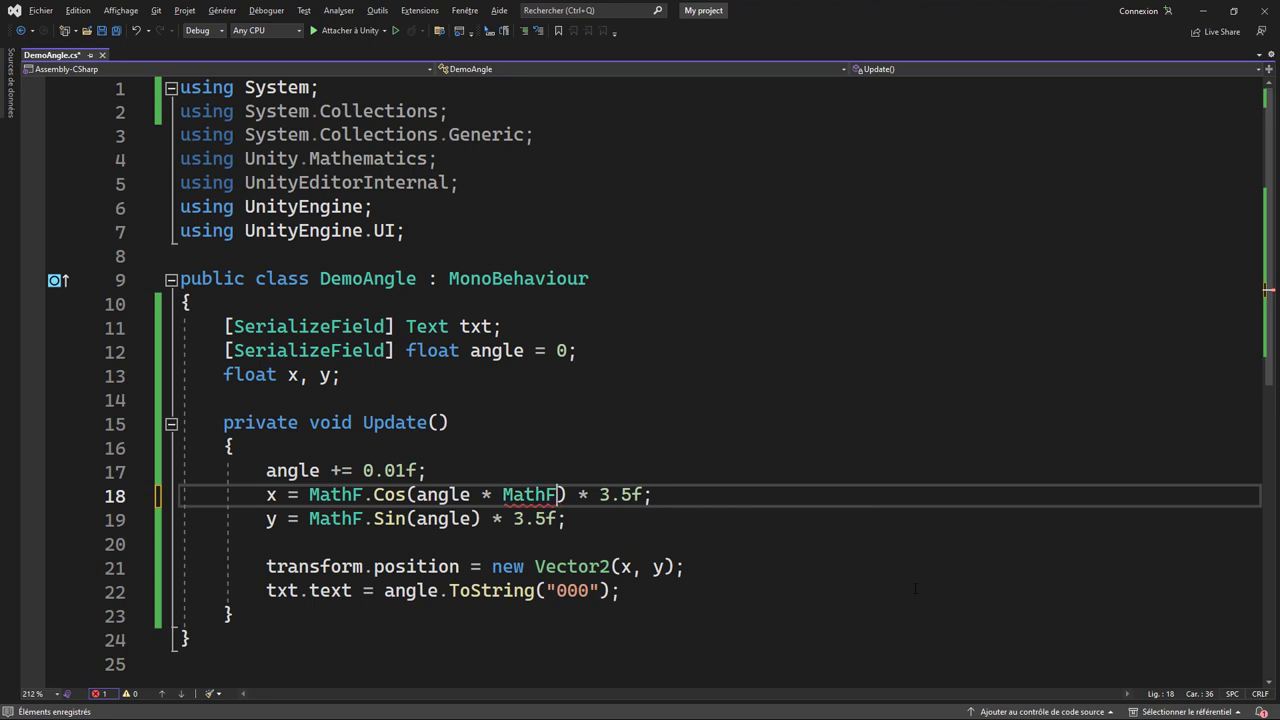
type(".pi")
key("Tab")
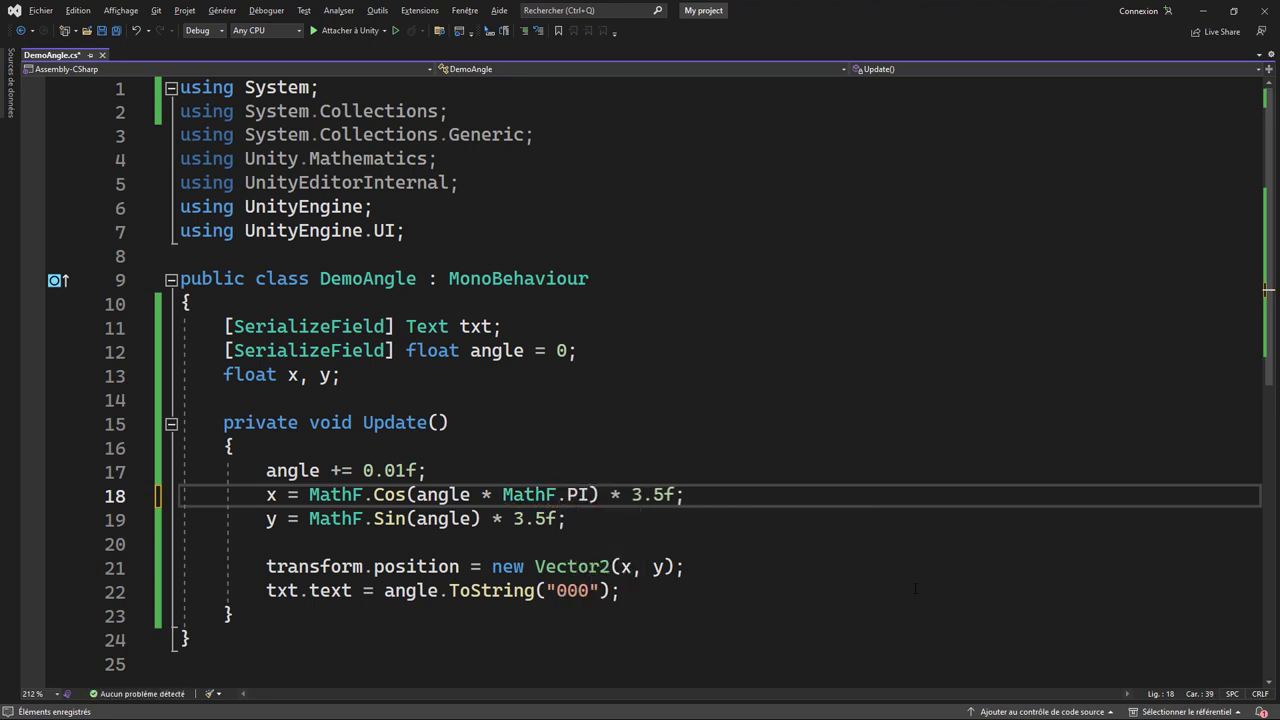
type("/ ")
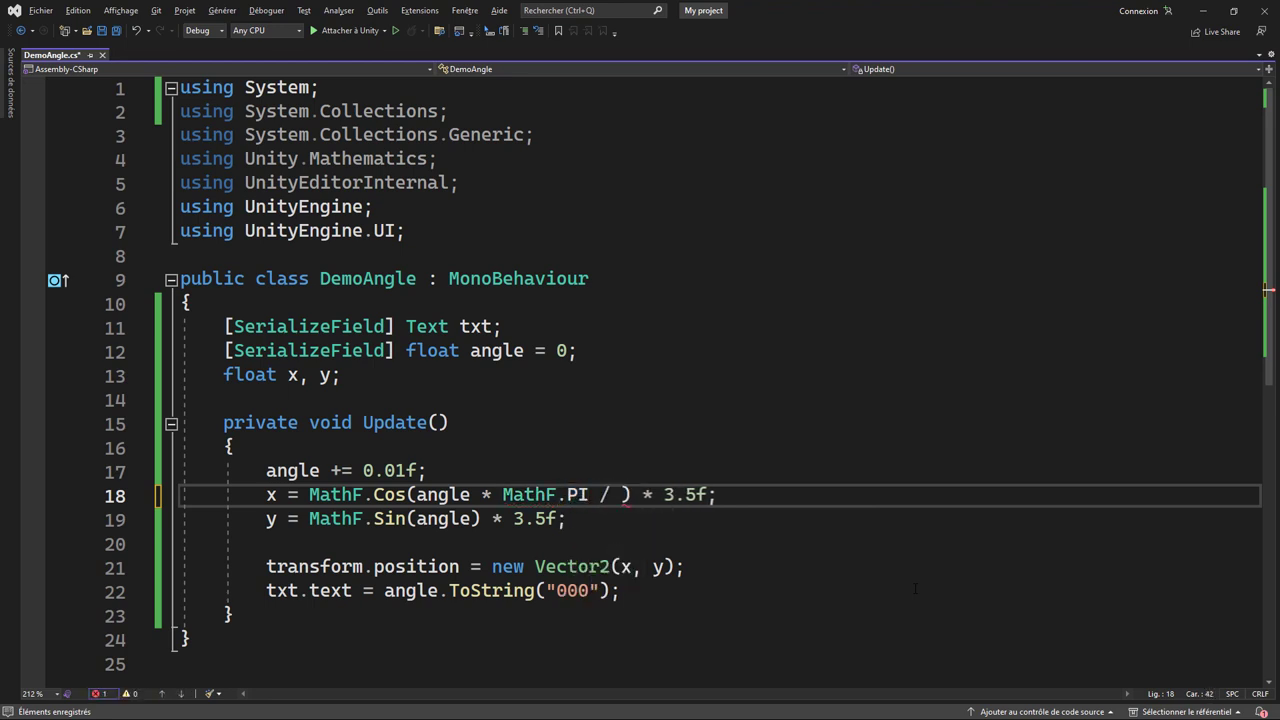
type("180")
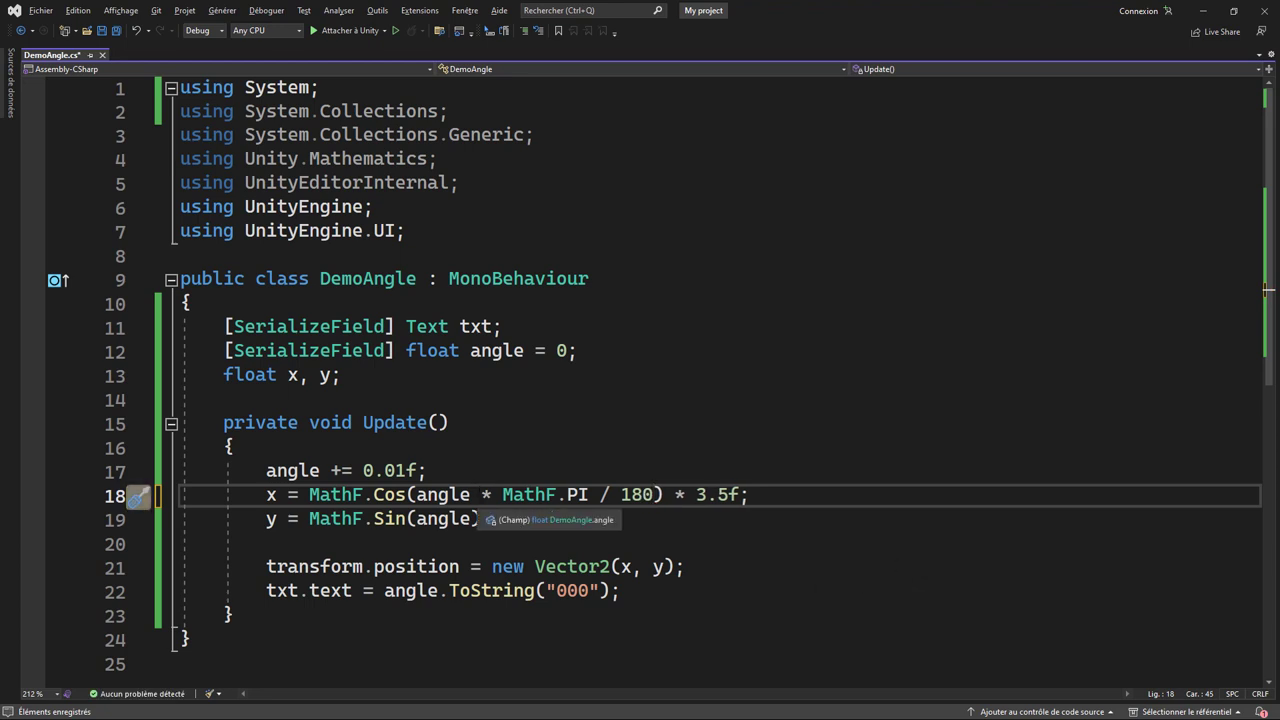
Step: Copy the degree-to-radian conversion into the Sin call on line 19 and save
left_click_drag(480, 494, 652, 497)
key("ctrl+c")
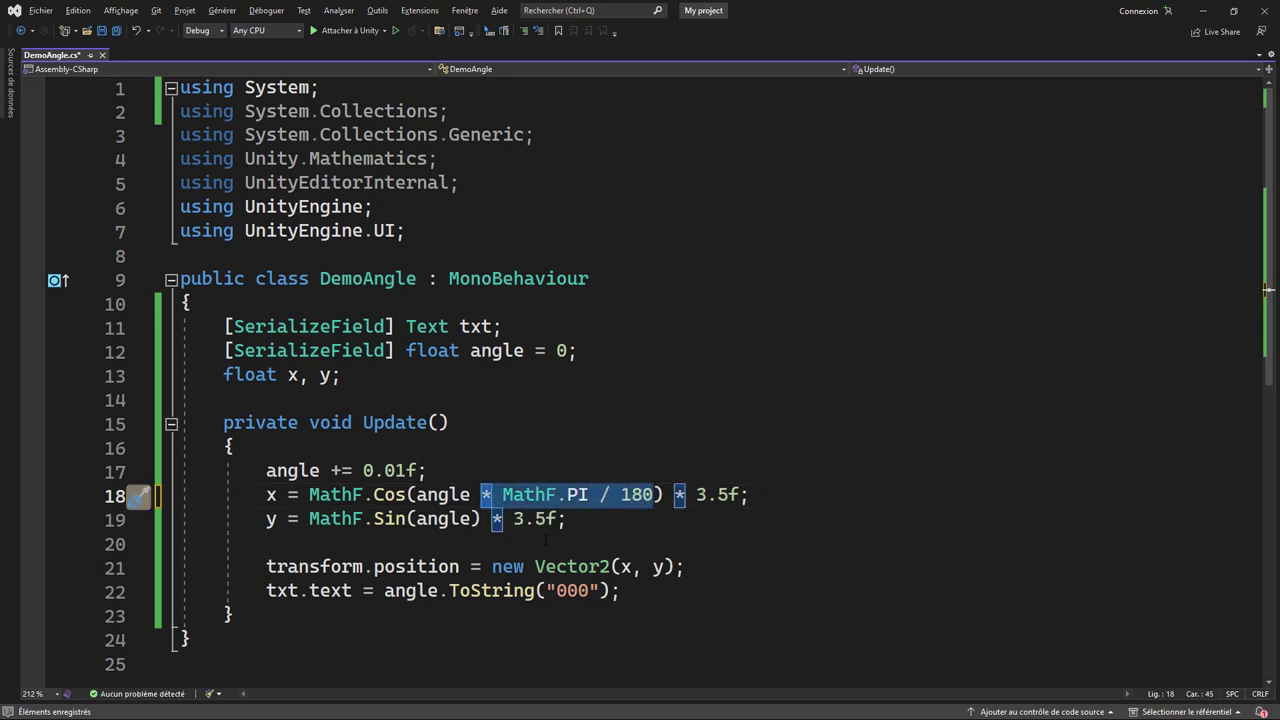
left_click(478, 518)
key("ctrl+v")
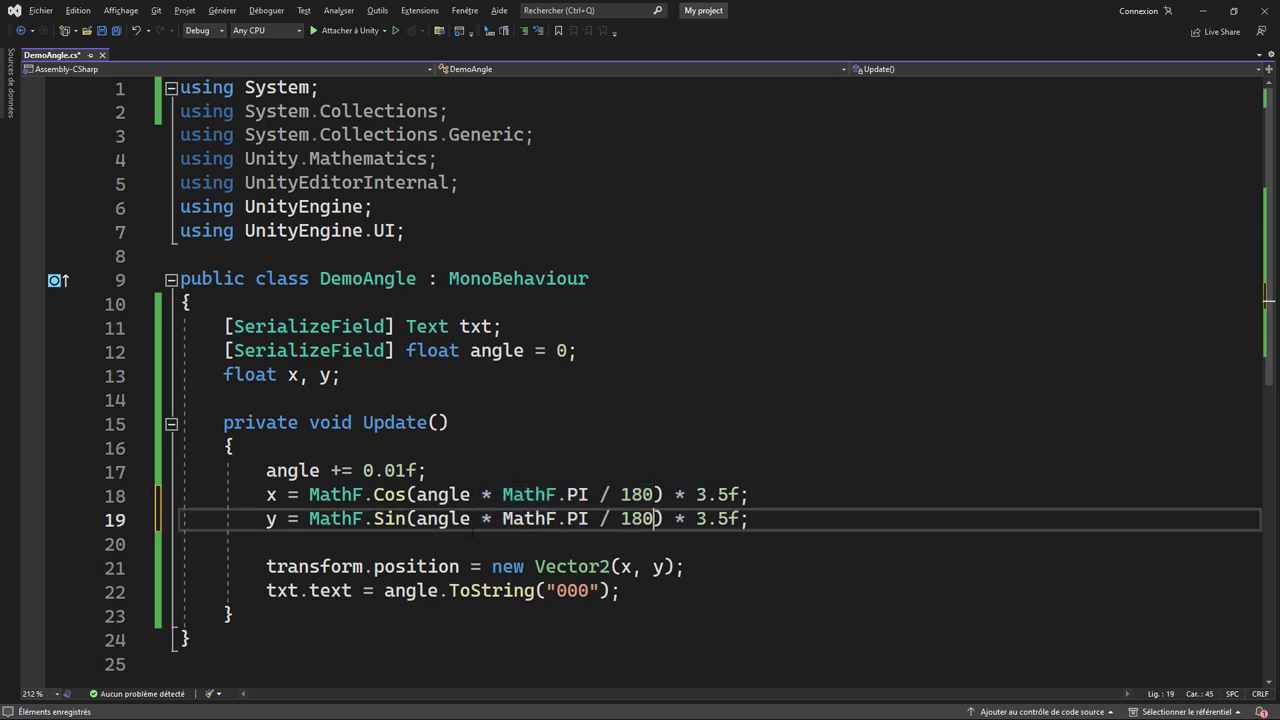
key("alt+Tab")
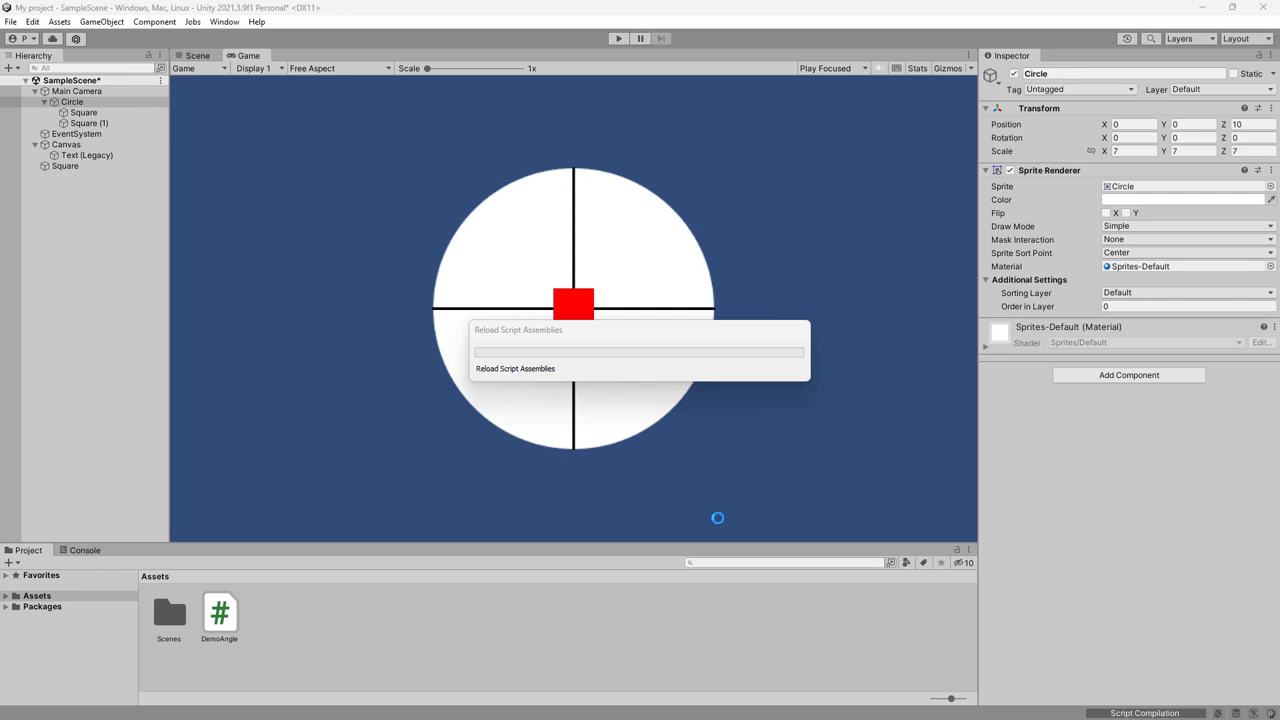
Step: Play-test the degree-based orbit twice, stopping the game after each run
left_click(617, 39)
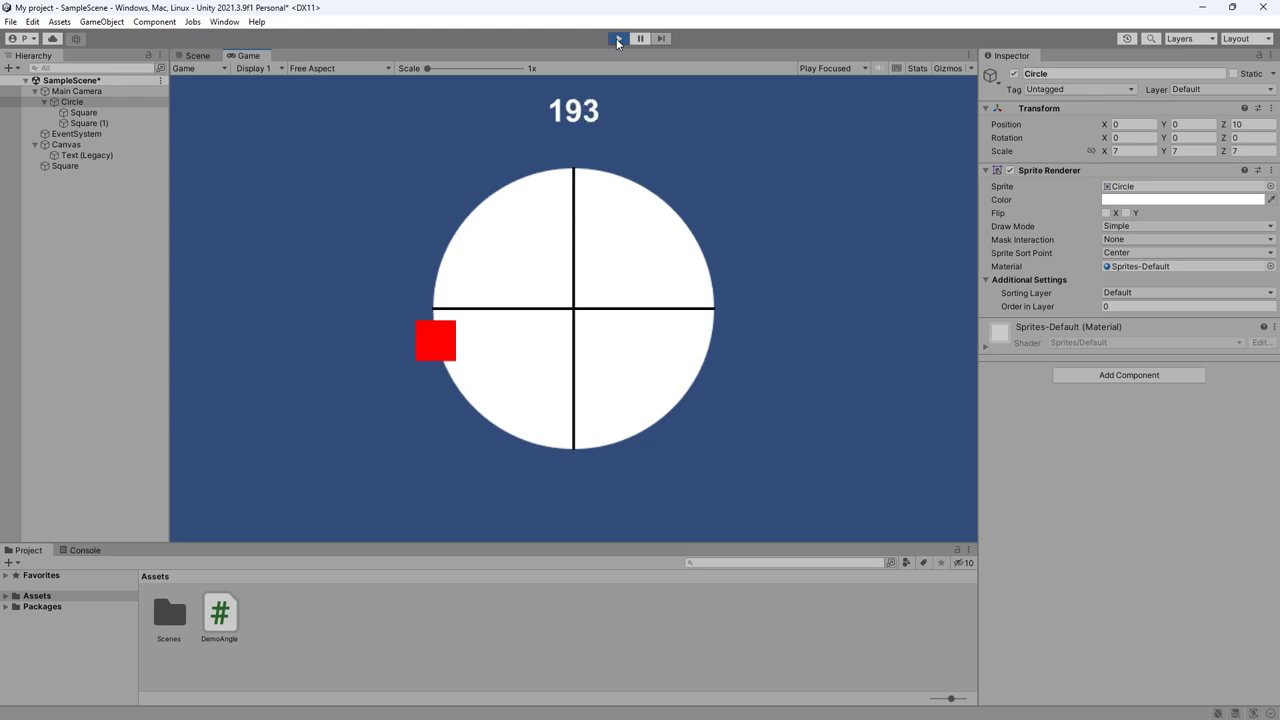
left_click(617, 39)
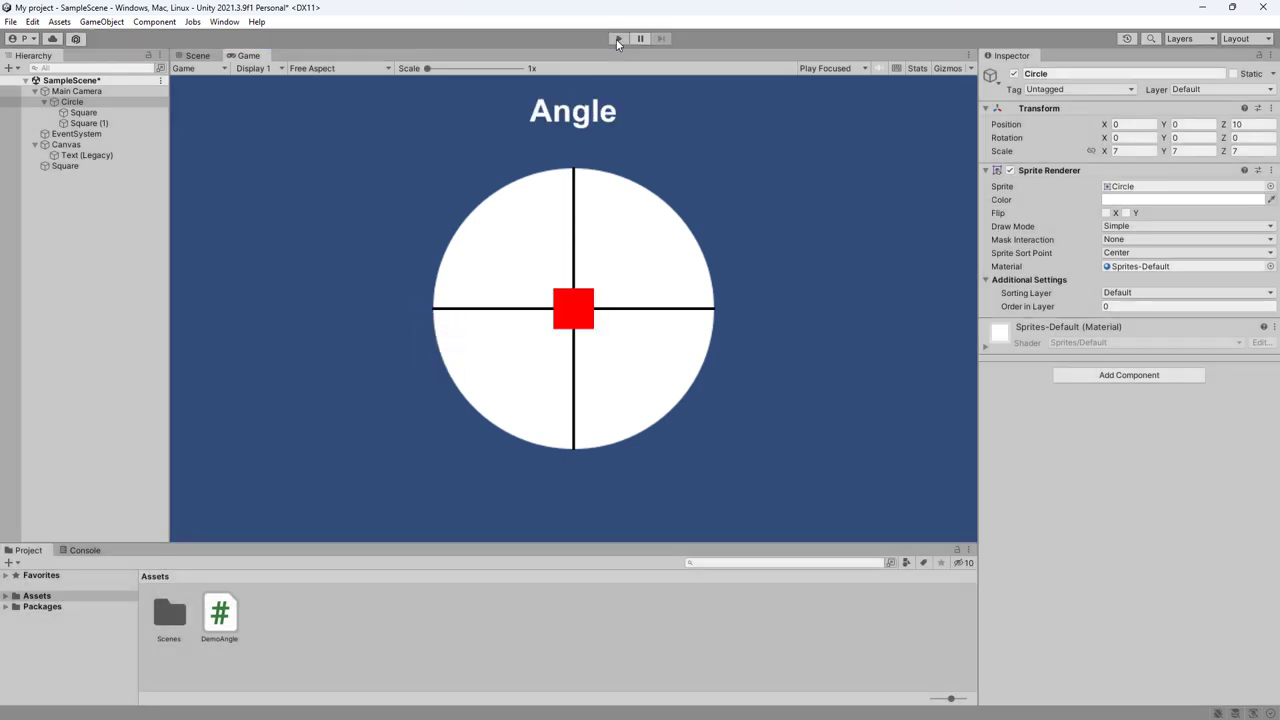
left_click(617, 39)
left_click(617, 39)
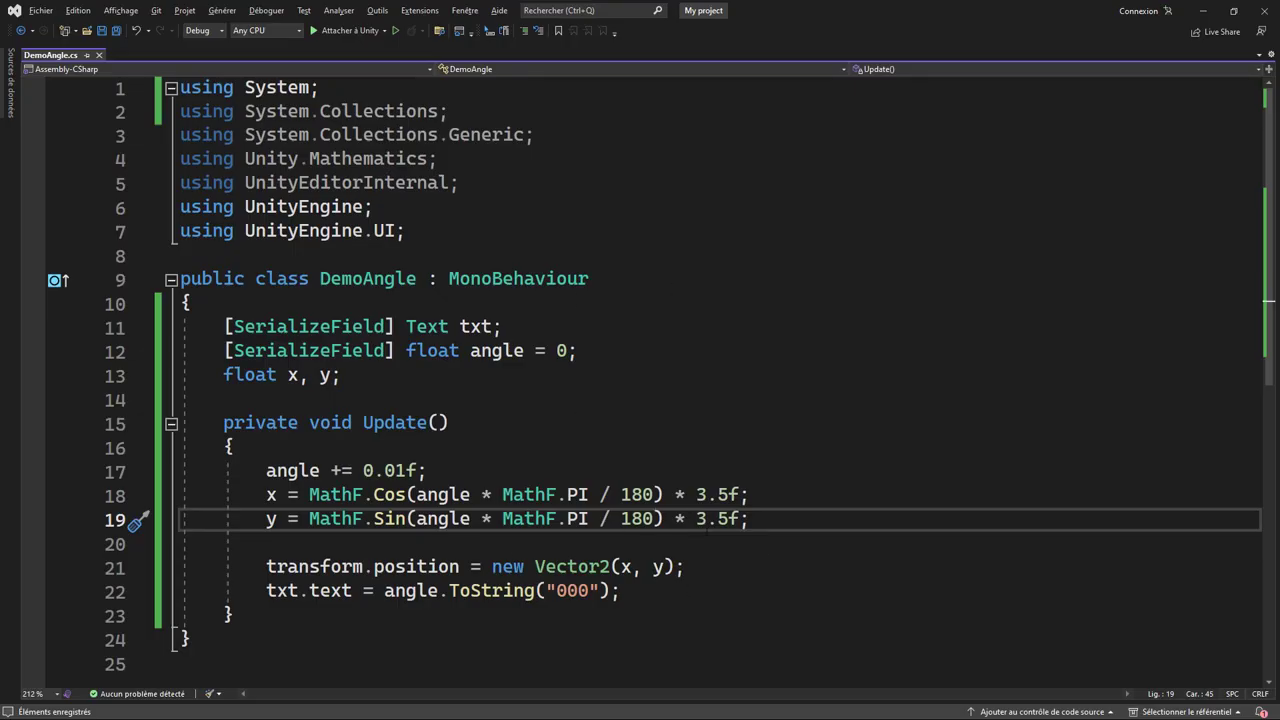
Step: Change the angle increment on line 17 from 0.01f to 0.1f and save the script
left_click_drag(673, 494, 735, 494)
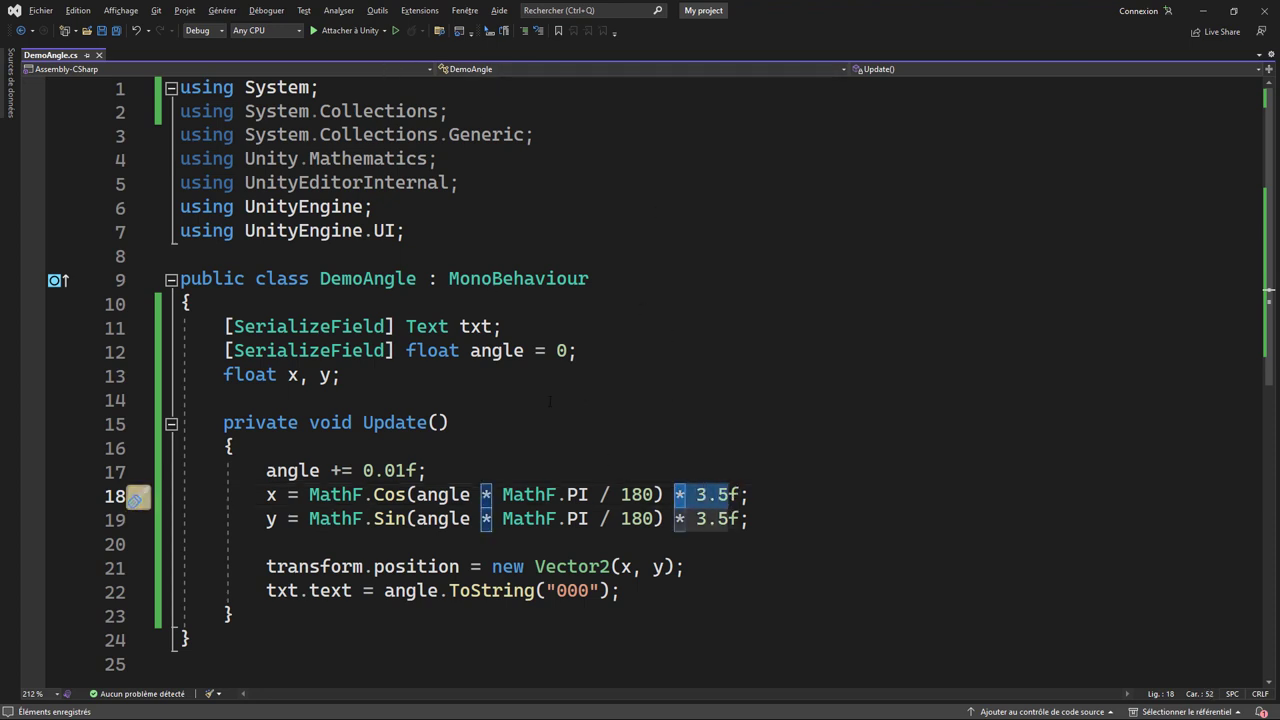
left_click(395, 470)
key("BackSpace")
key("ctrl+s")
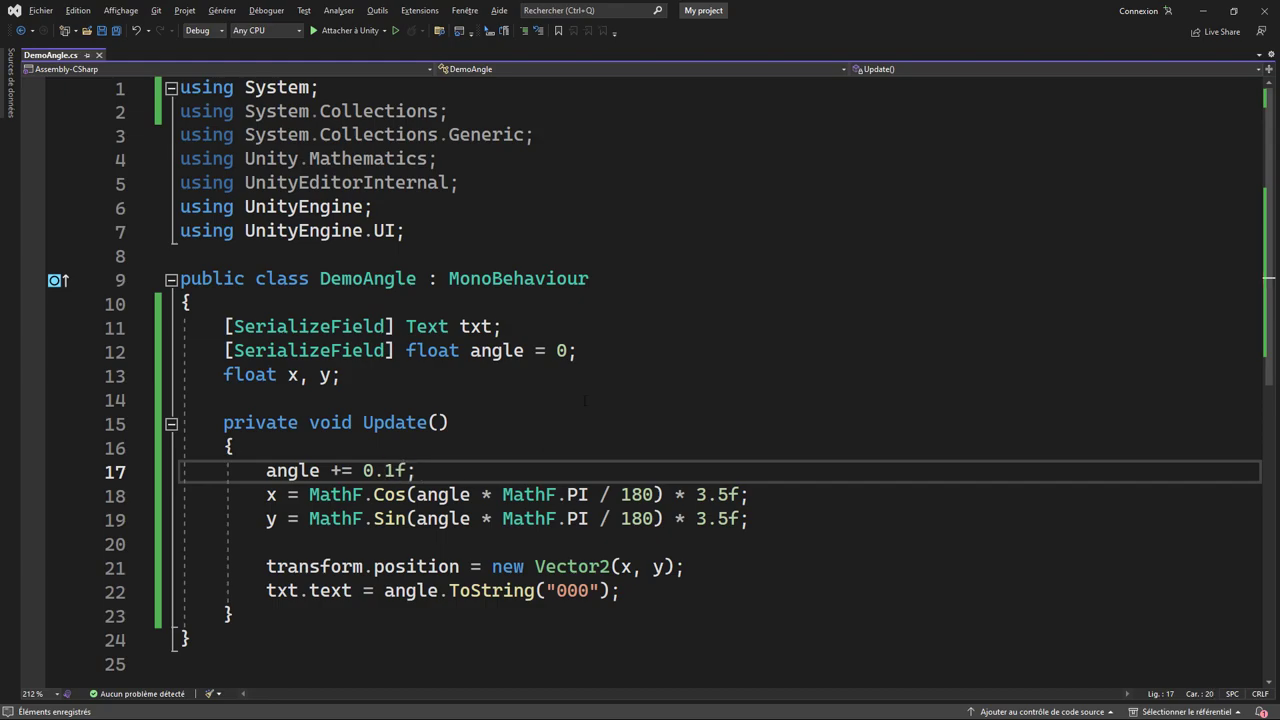
key("alt+Tab")
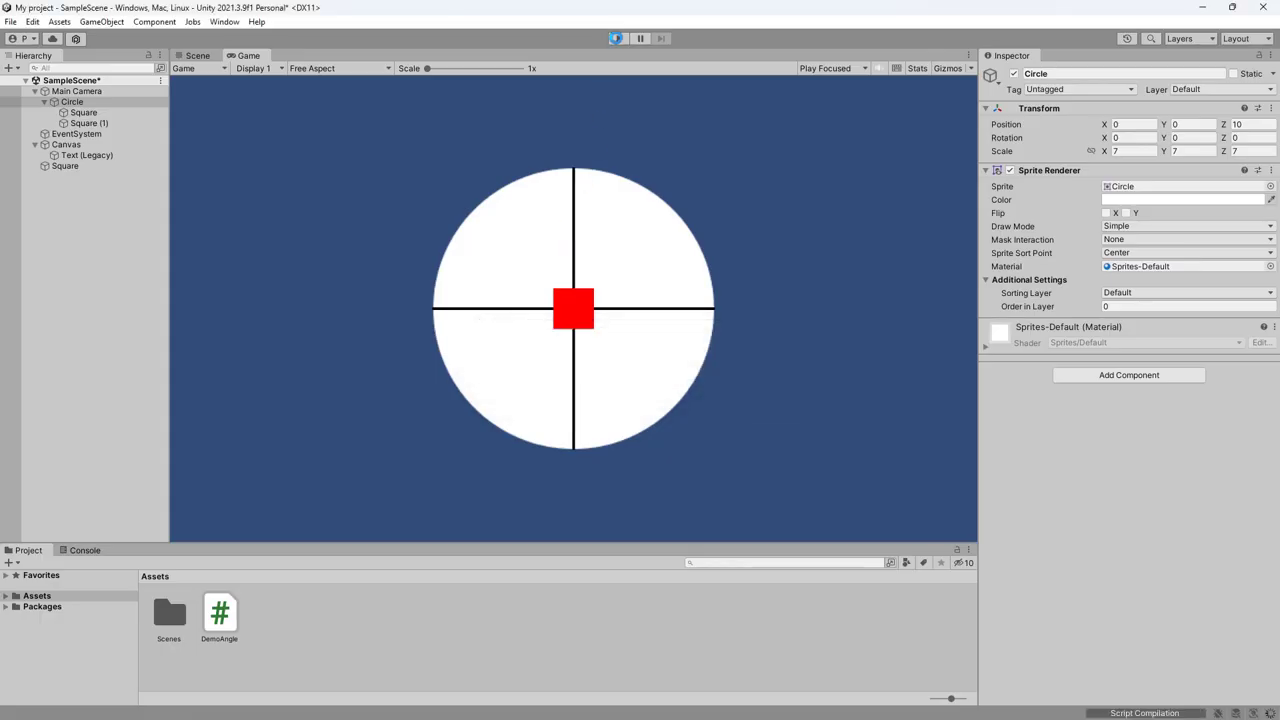
Step: Play-test the faster 0.1 increment as the angle climbs, then stop and return to the code
left_click(617, 39)
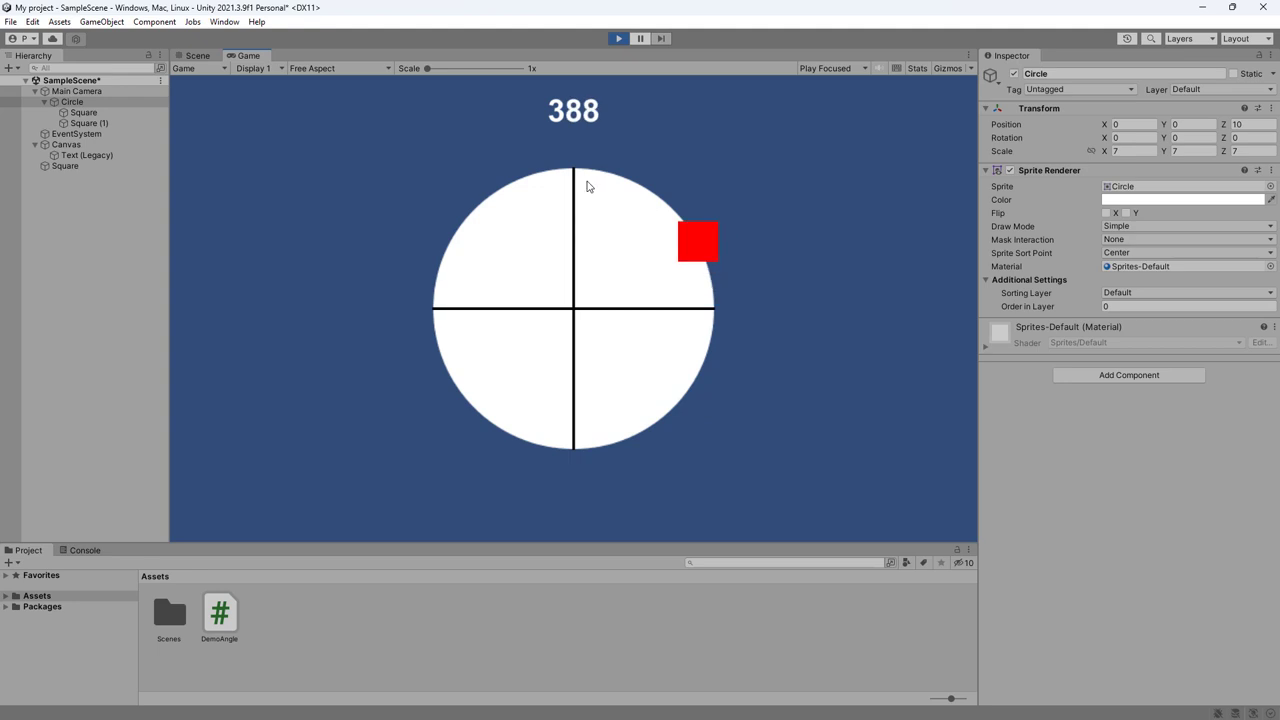
left_click(615, 37)
key("alt+Tab")
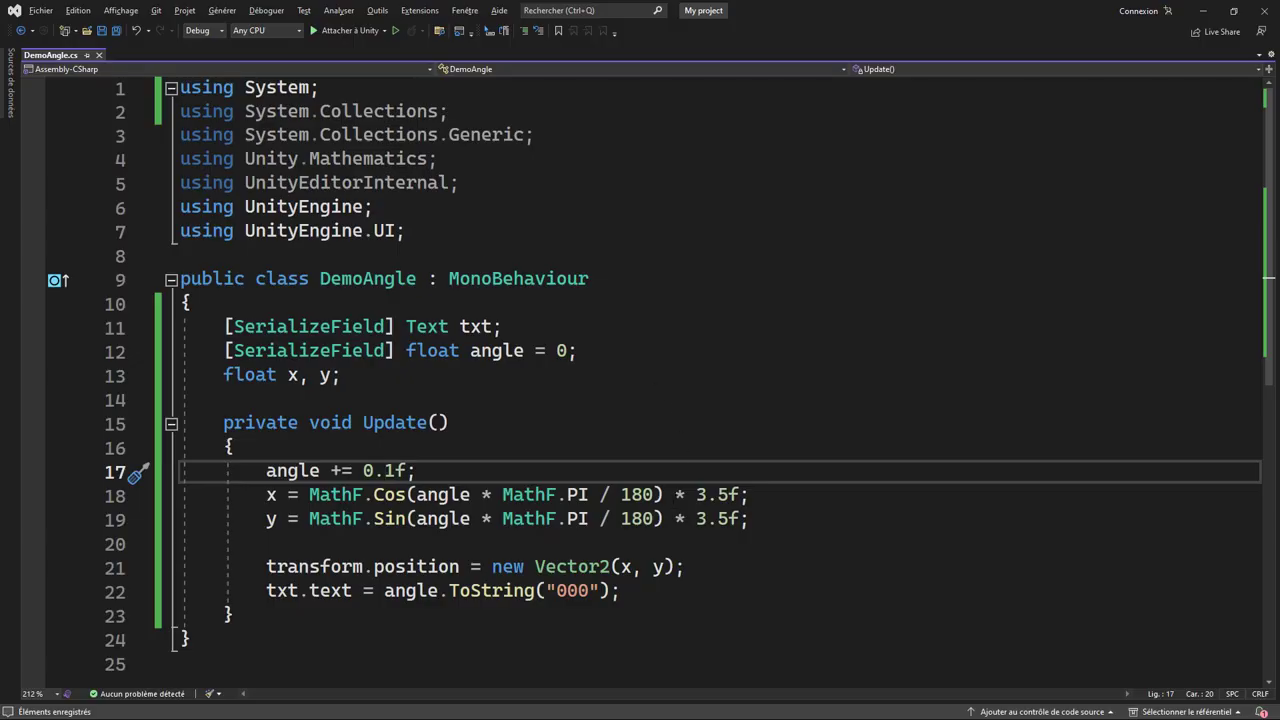
Step: Delete the '* 3.5f' radius multiplier from both the x and y lines and save
left_click_drag(675, 494, 744, 494)
key("BackSpace")
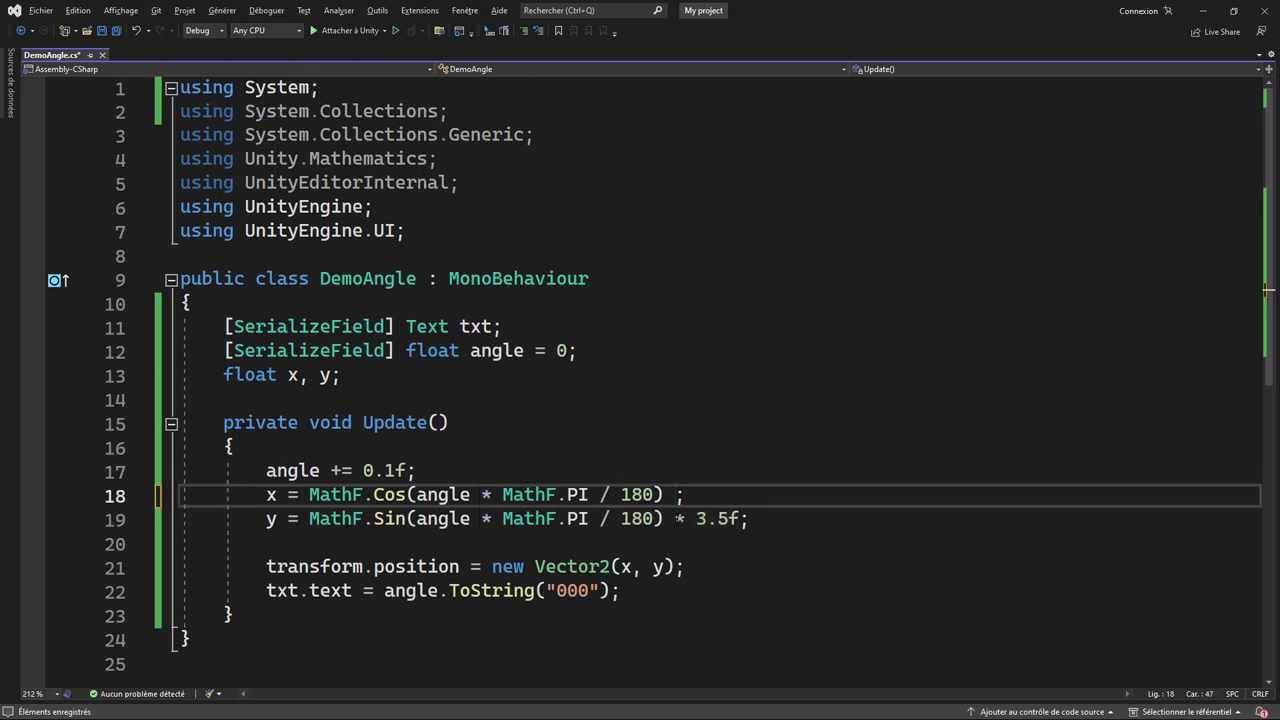
left_click_drag(676, 518, 746, 518)
key("BackSpace")
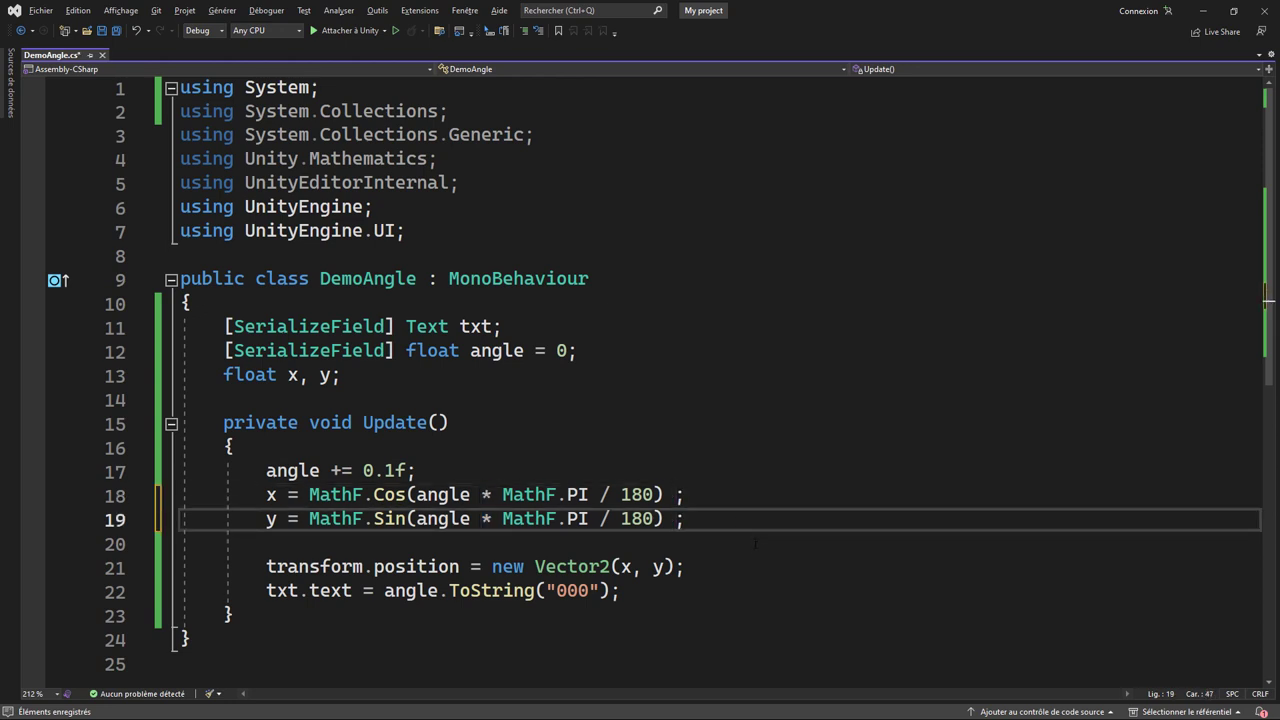
left_click(755, 544)
key("ctrl+s")
key("alt+Tab")
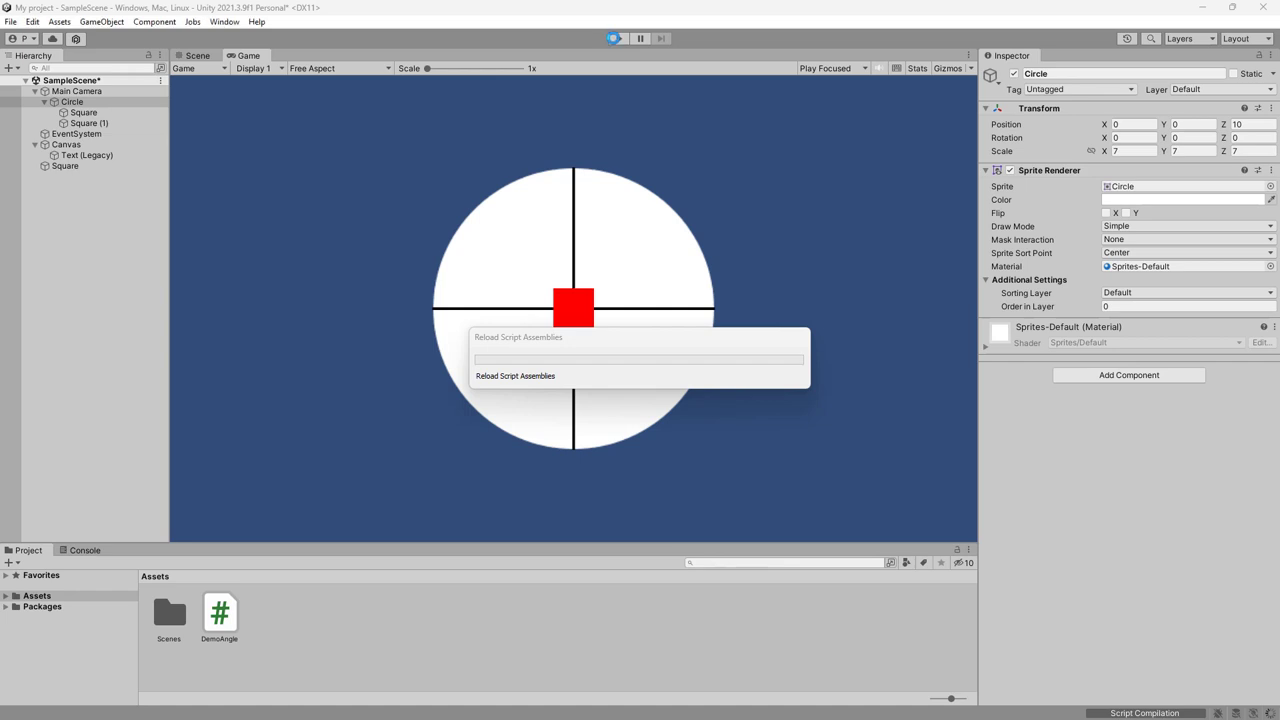
Step: Play-test the unit-radius orbit, then delete the 'angle += 0.1f;' line and save
left_click(613, 38)
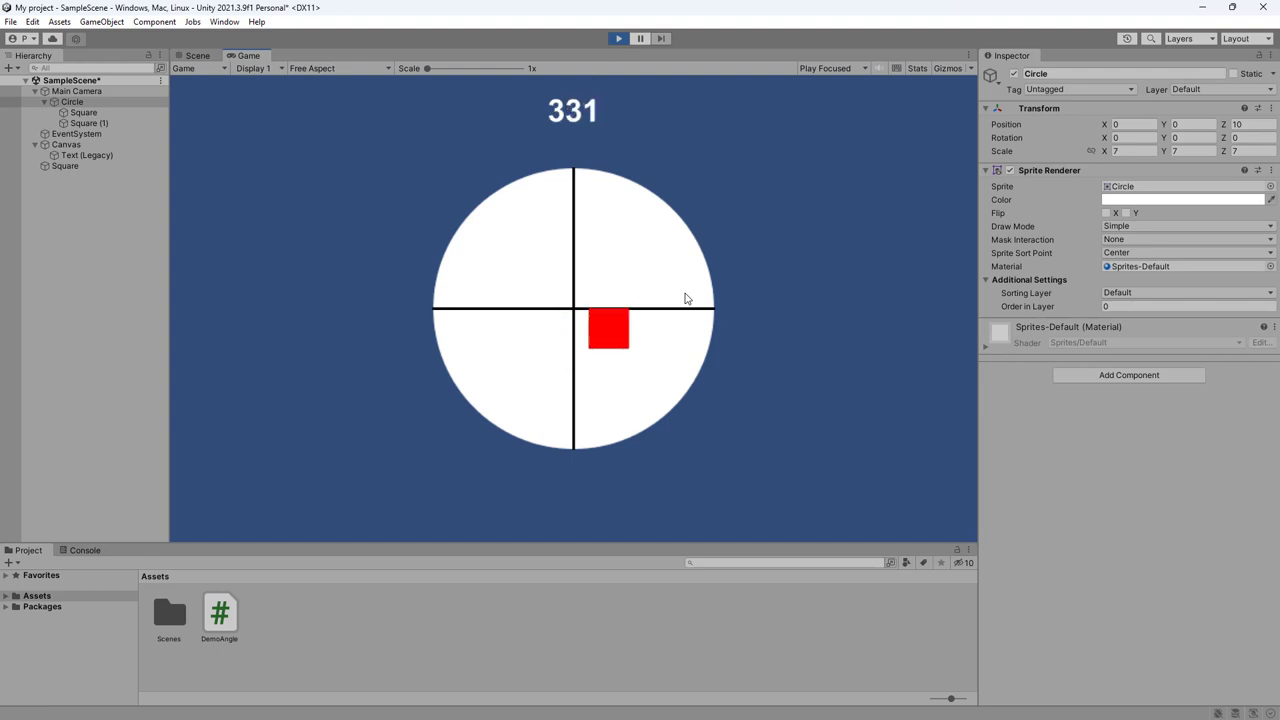
left_click(612, 39)
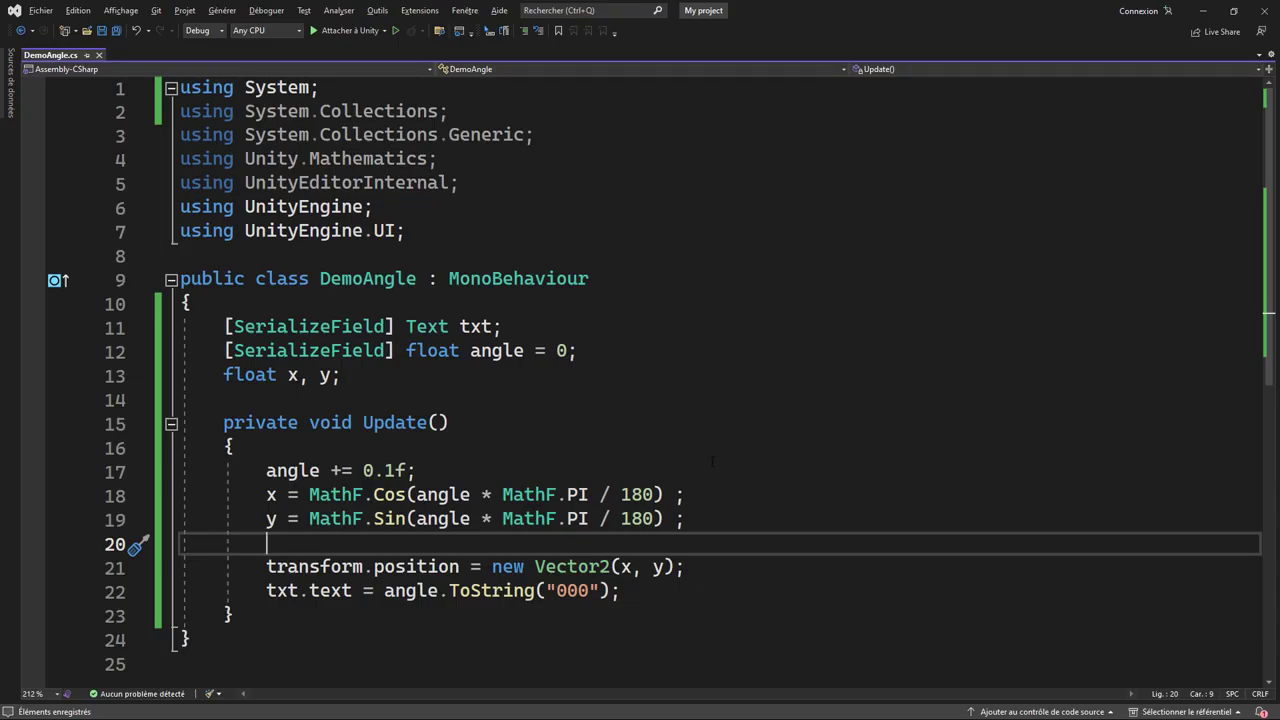
key("Up")
key("Up")
key("Up")
key("shift+End")
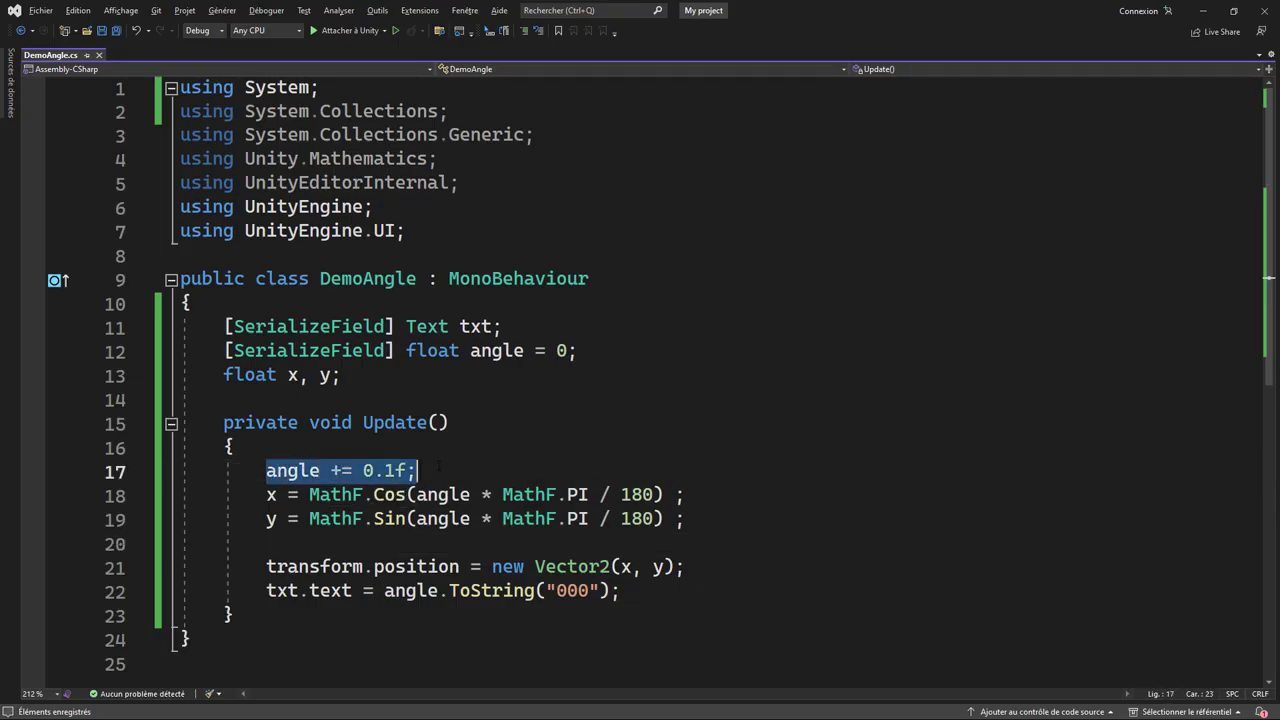
key("Delete")
key("alt+Tab")
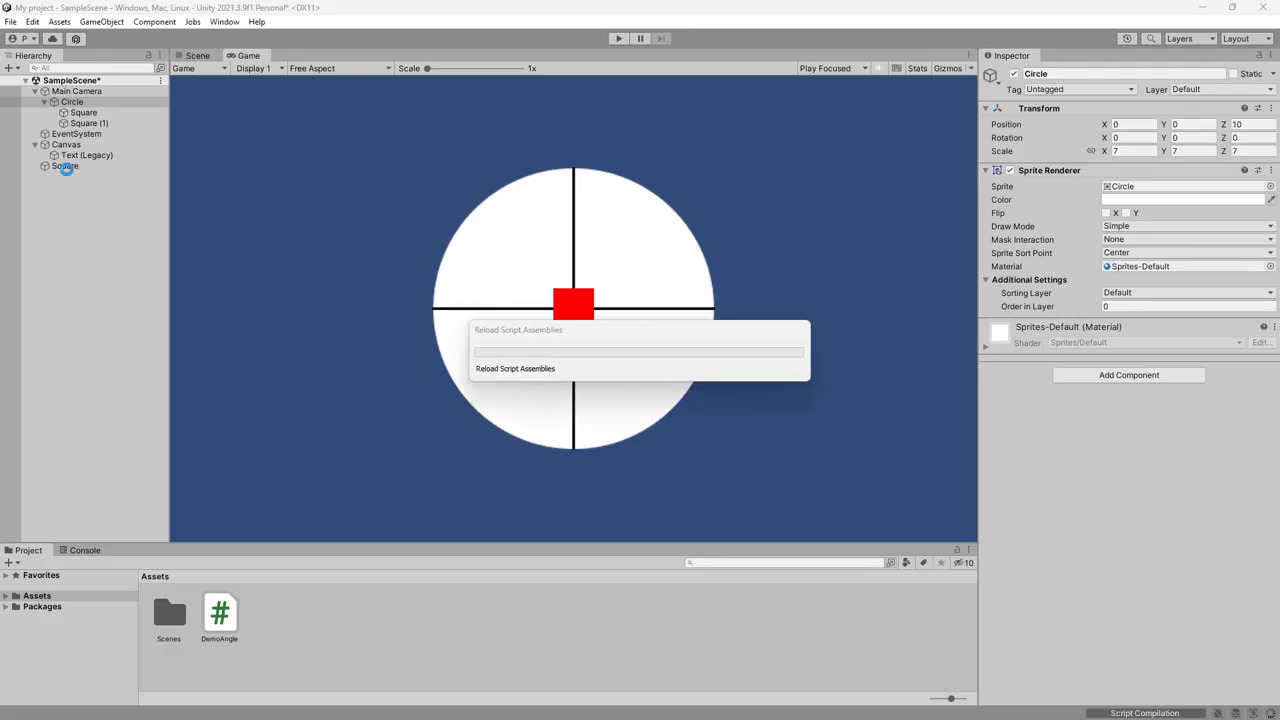
Step: Set the Square's Angle field to 0 and play-test the result
left_click(65, 166)
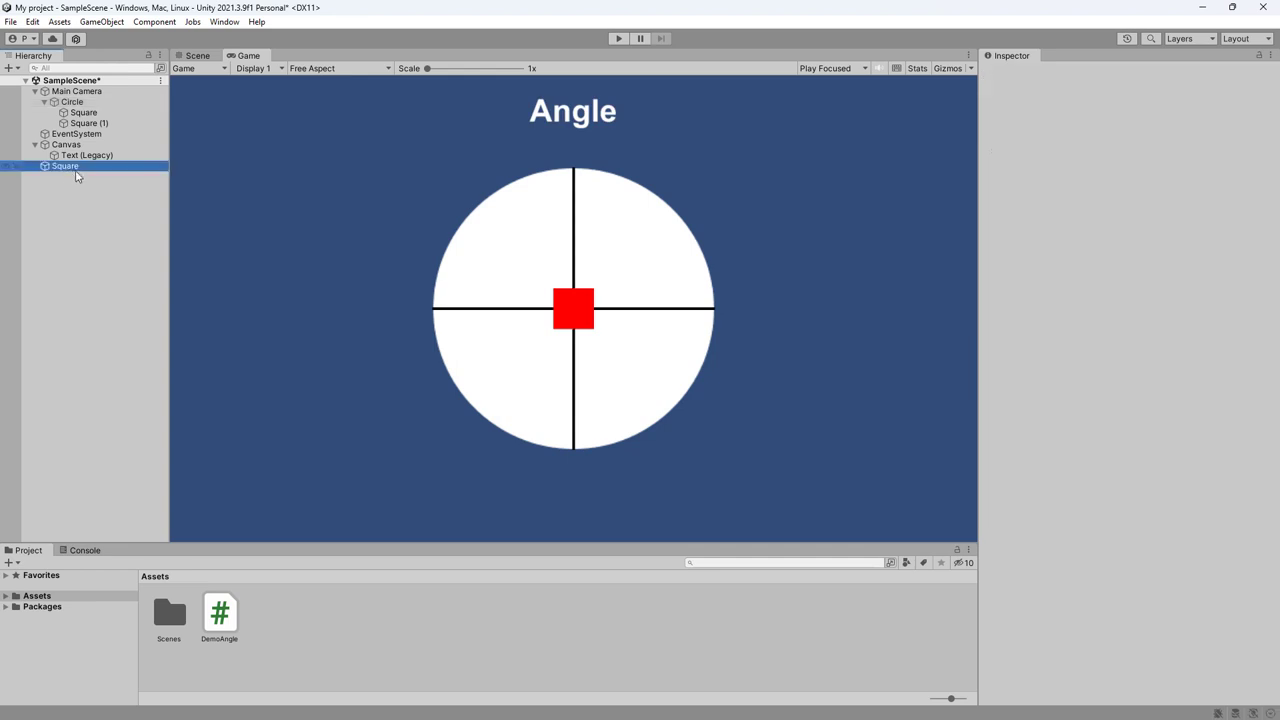
left_click(1110, 368)
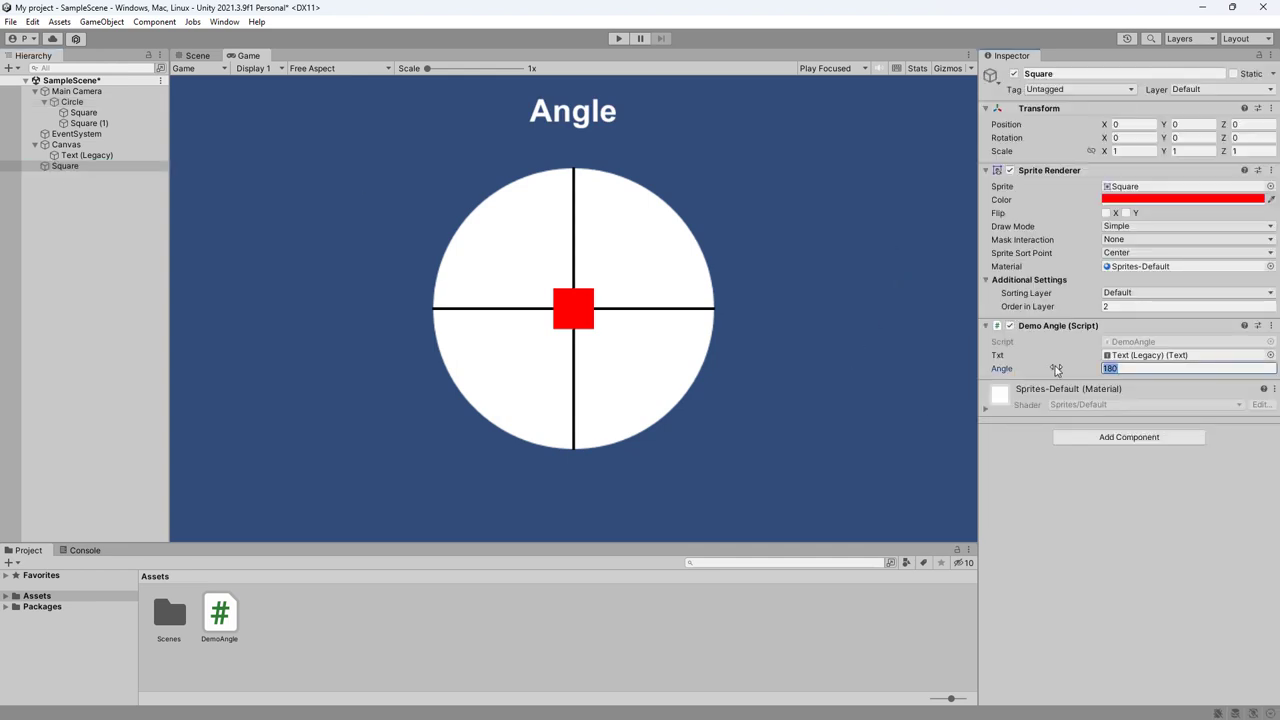
type("0")
left_click(617, 38)
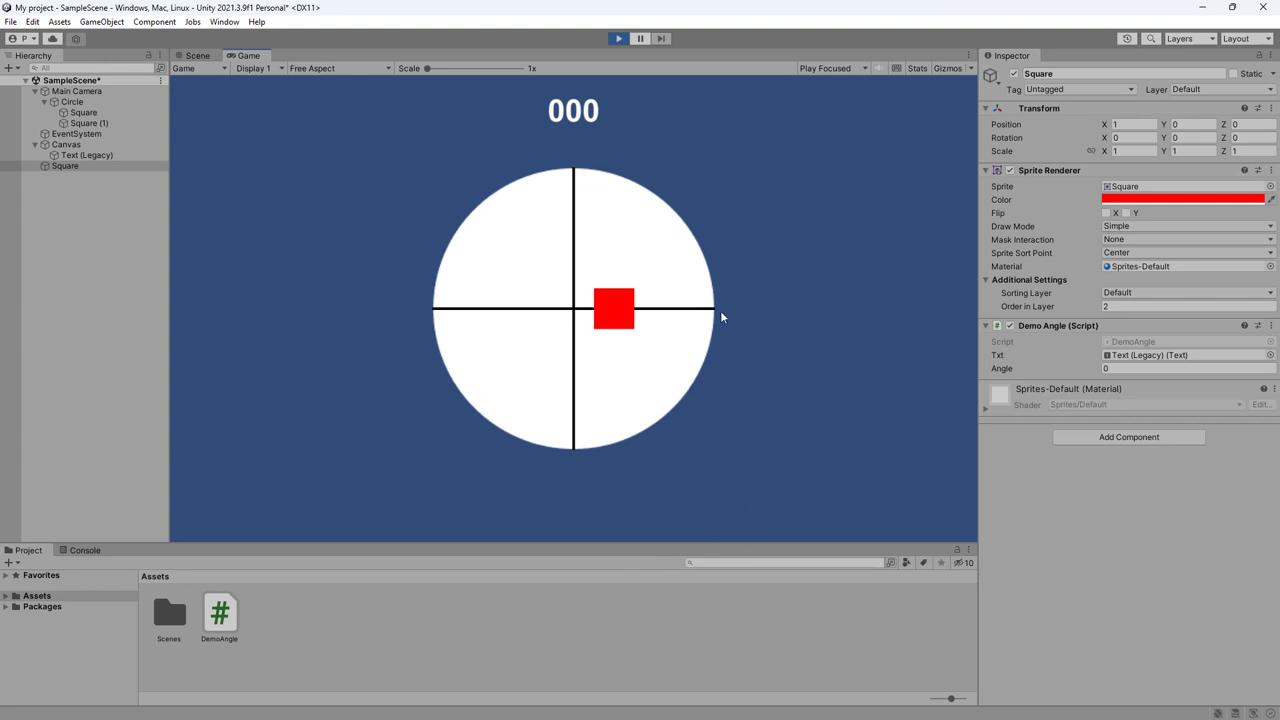
left_click(617, 38)
Step: Change the Angle to 90 and play-test, seeing the square sit above the centre
left_click(1110, 368)
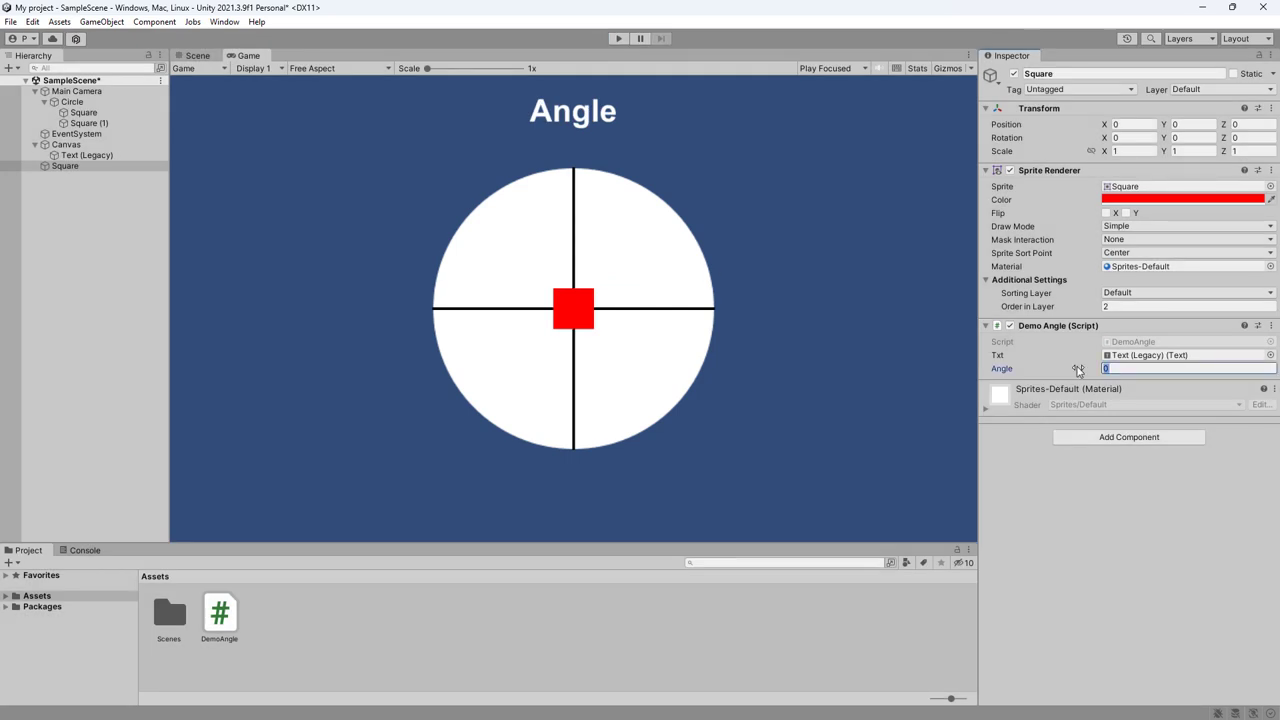
type("90")
left_click(617, 38)
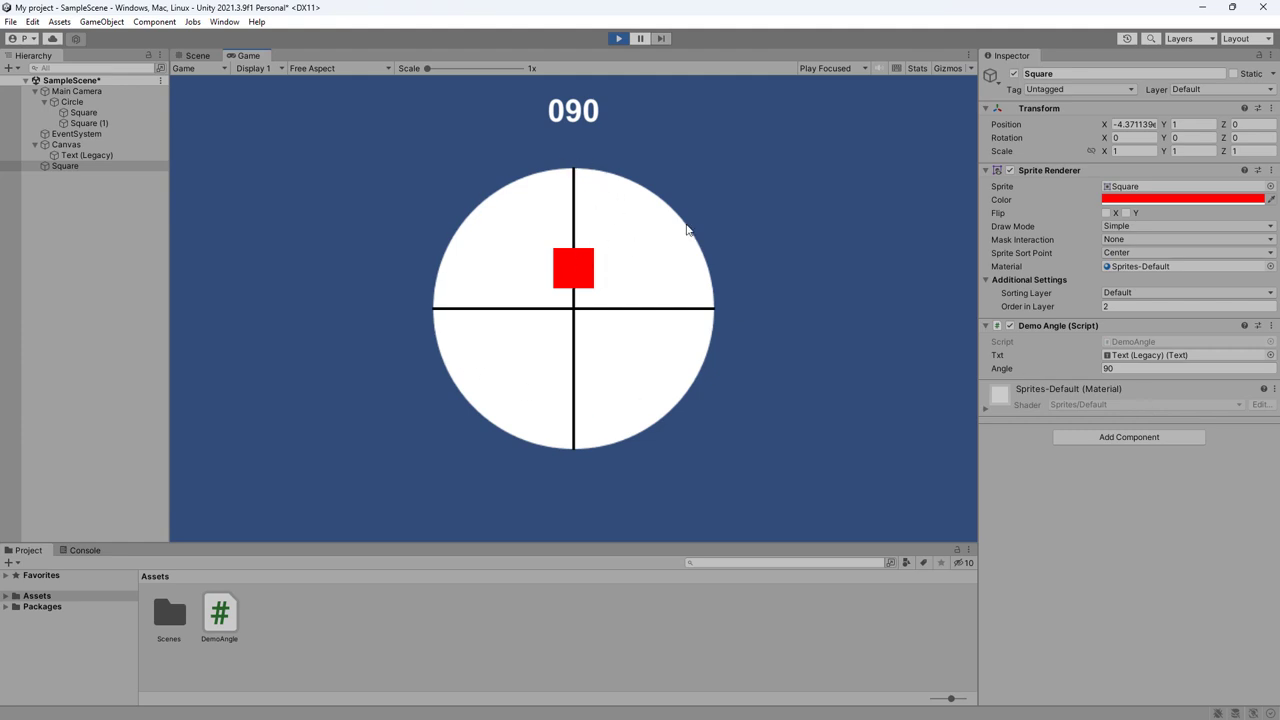
left_click(620, 38)
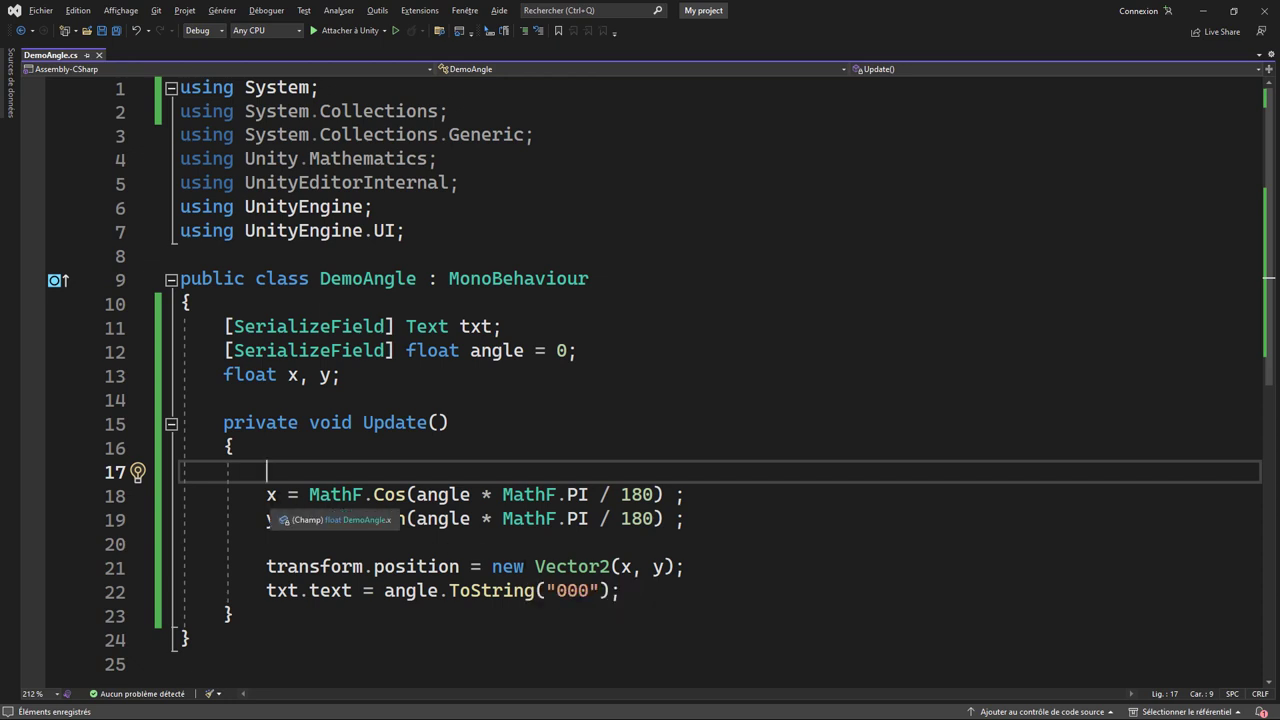
Step: Change the x and y assignments on lines 18 and 19 to += and save
left_click(287, 494)
type("+")
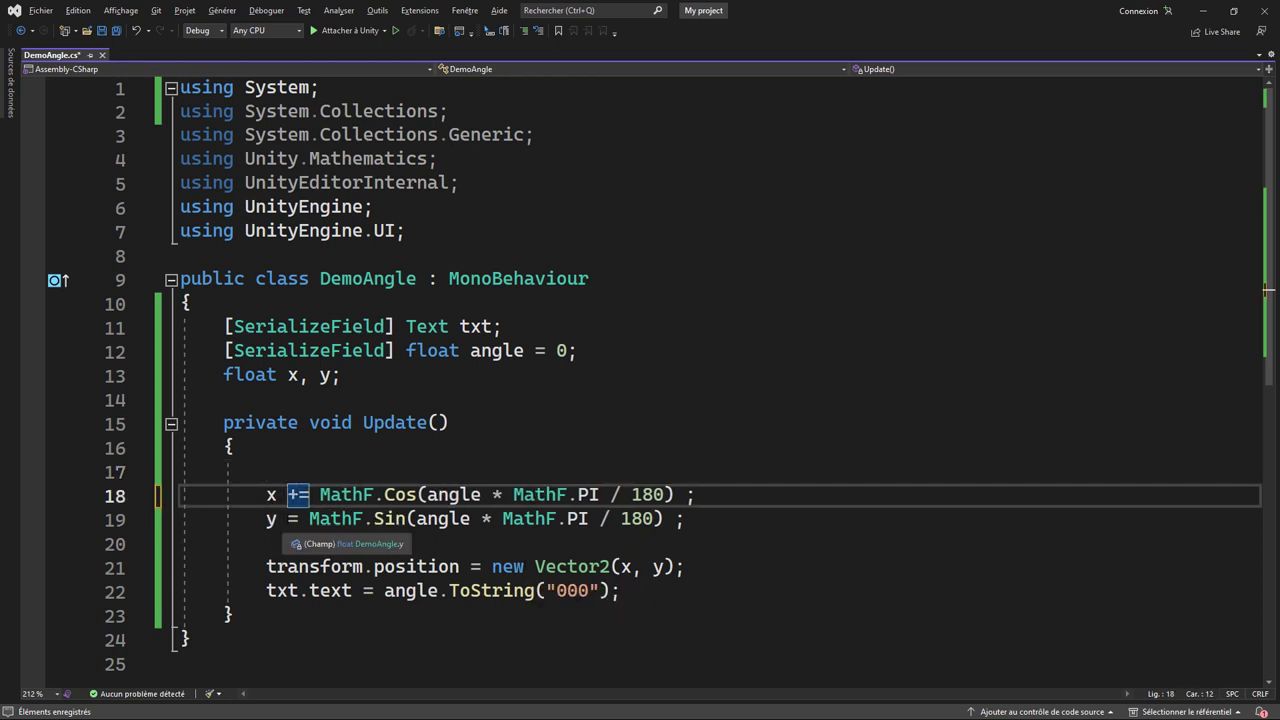
left_click(287, 518)
type("+")
left_click(224, 400)
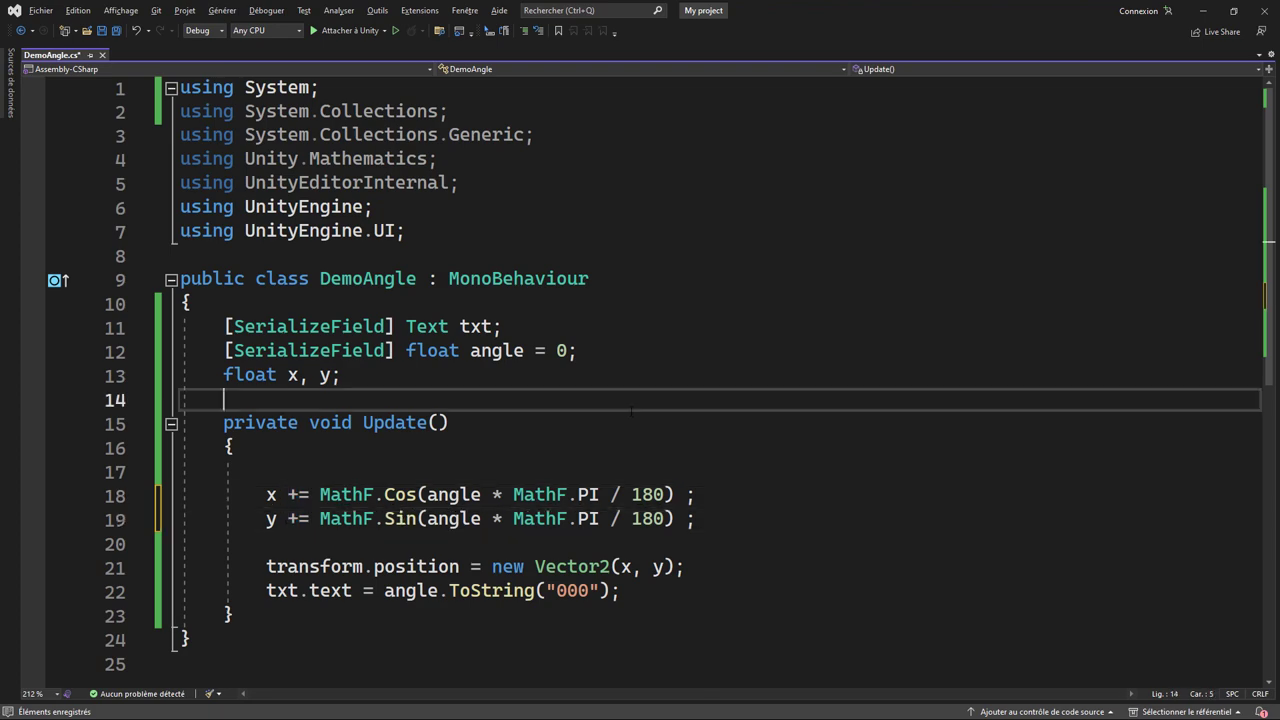
key("ctrl+s")
key("alt+Tab")
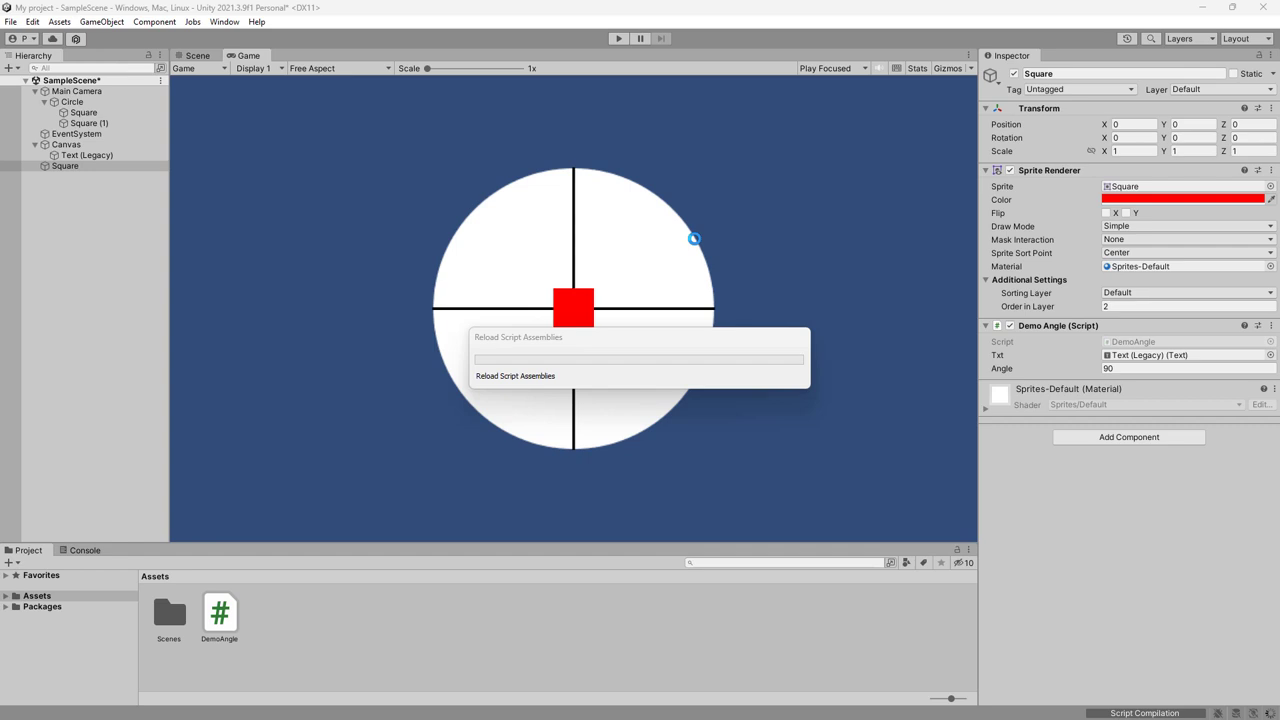
Step: Frame the red Square and the camera area in the Scene view, keeping the Square selected
left_click(195, 57)
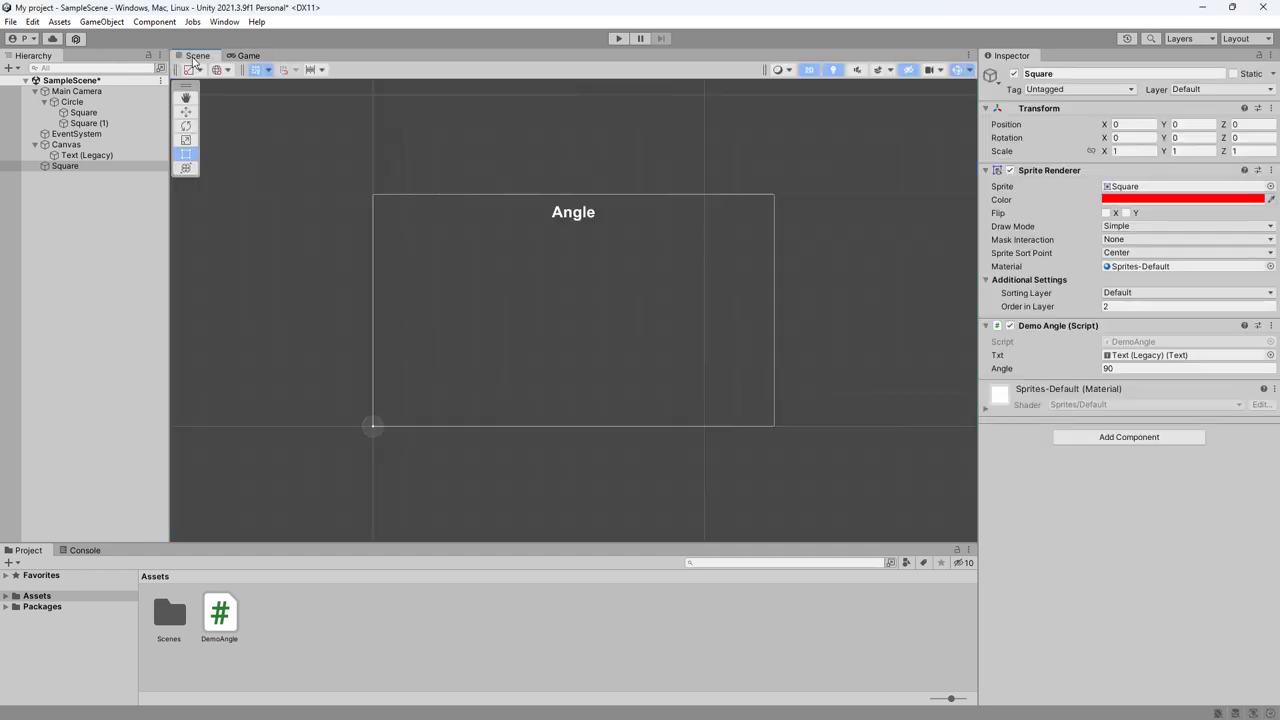
double_click(65, 166)
scroll(339, 247, "down", 2)
scroll(371, 240, "down", 10)
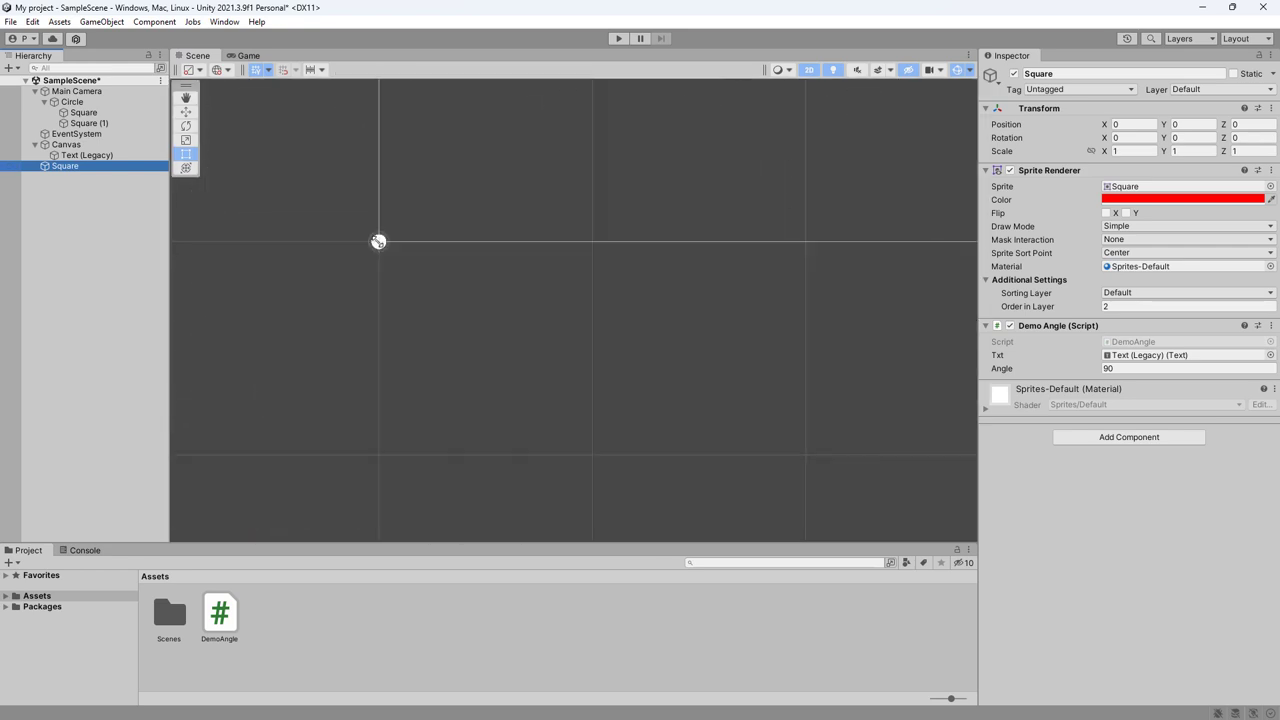
middle_click_drag(371, 240, 622, 472)
scroll(622, 472, "down", 1)
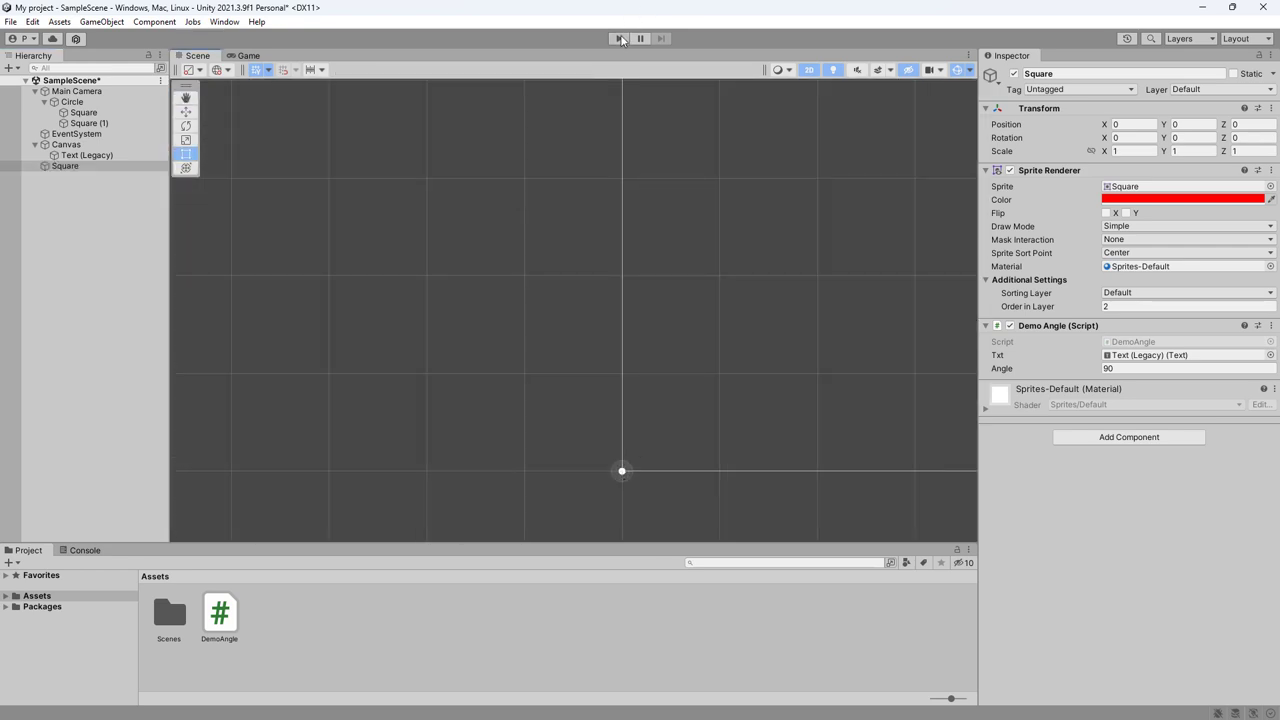
left_click(72, 168)
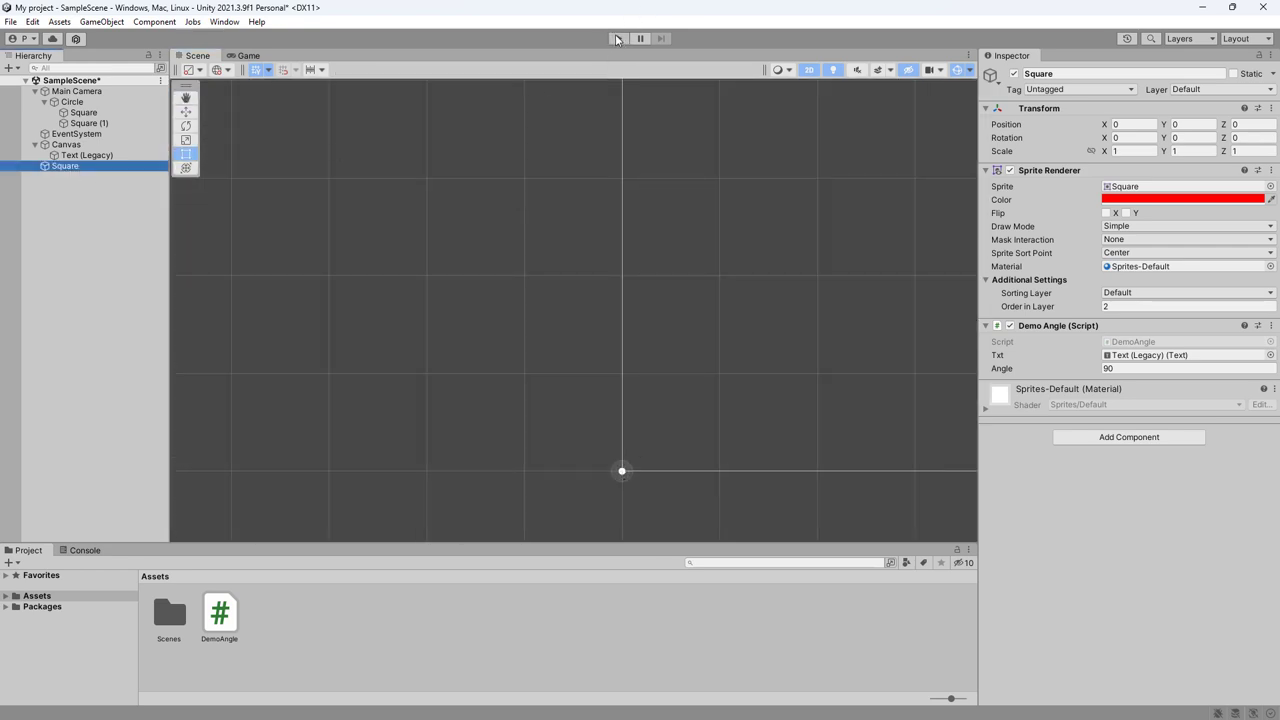
Step: Play-test at Angle 90, watching the square shoot upward, and re-dock the Game view
left_click(617, 38)
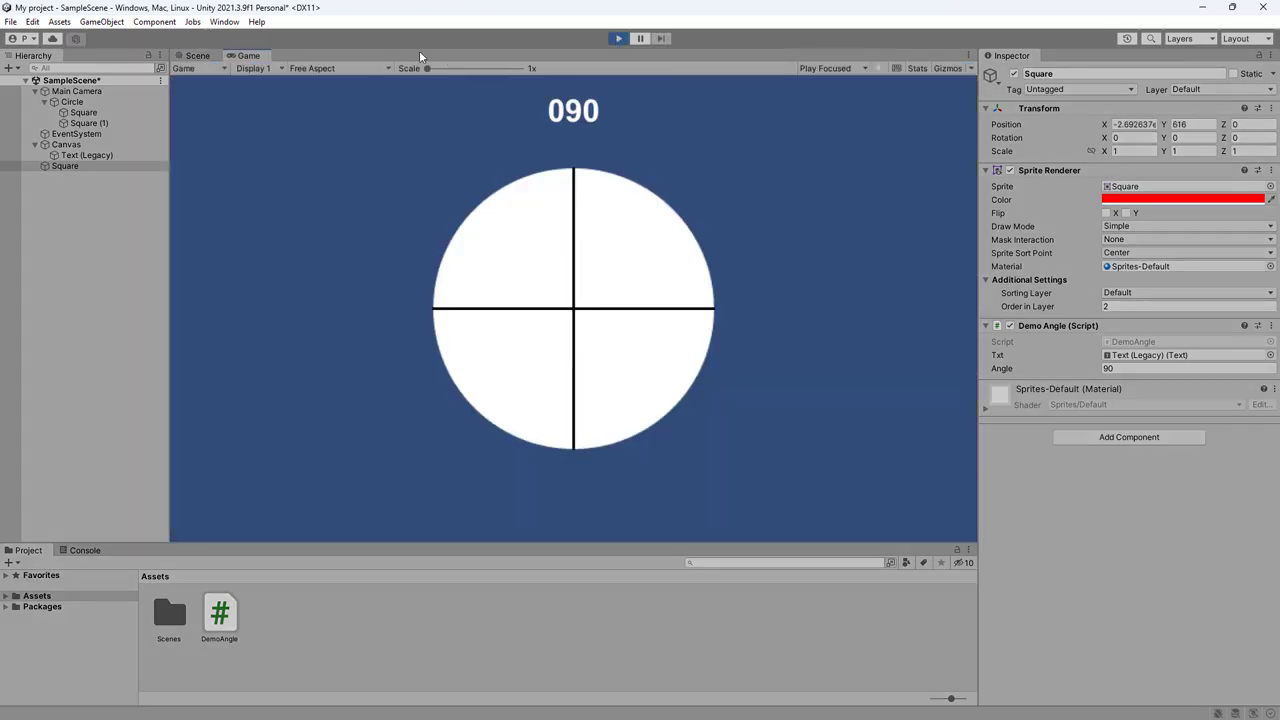
left_click(200, 56)
left_click(617, 38)
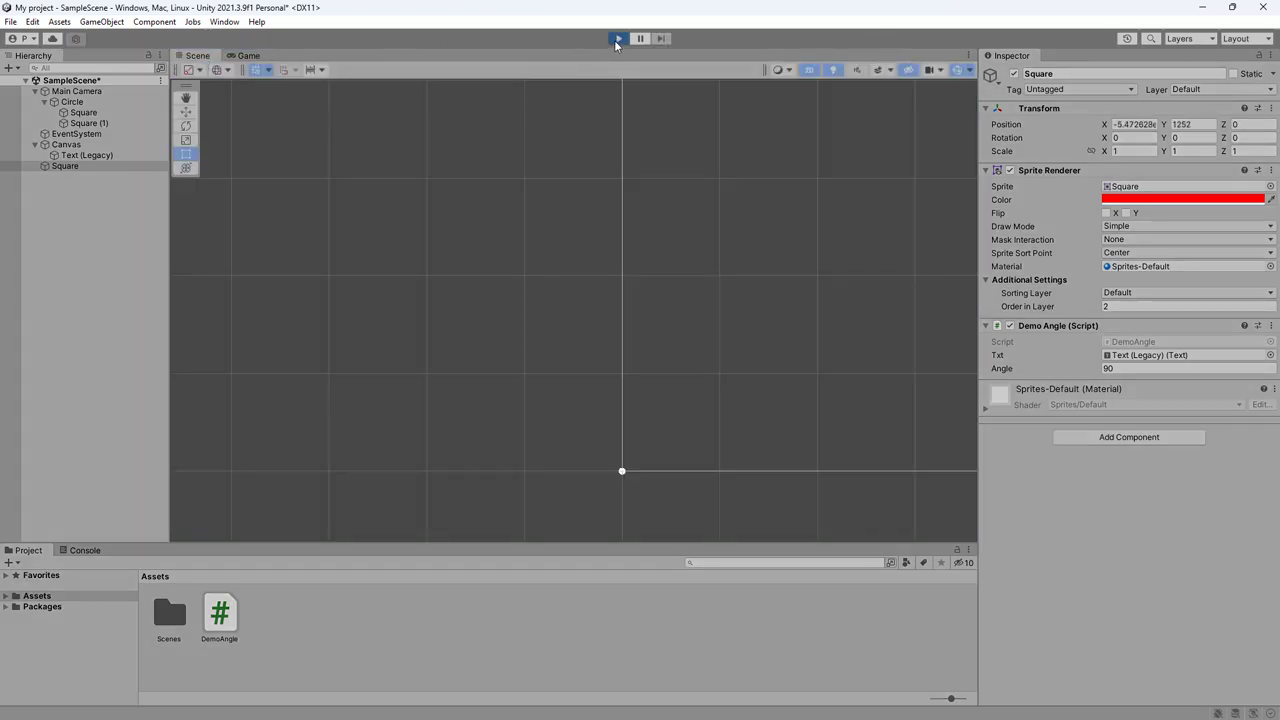
left_click_drag(248, 55, 827, 631)
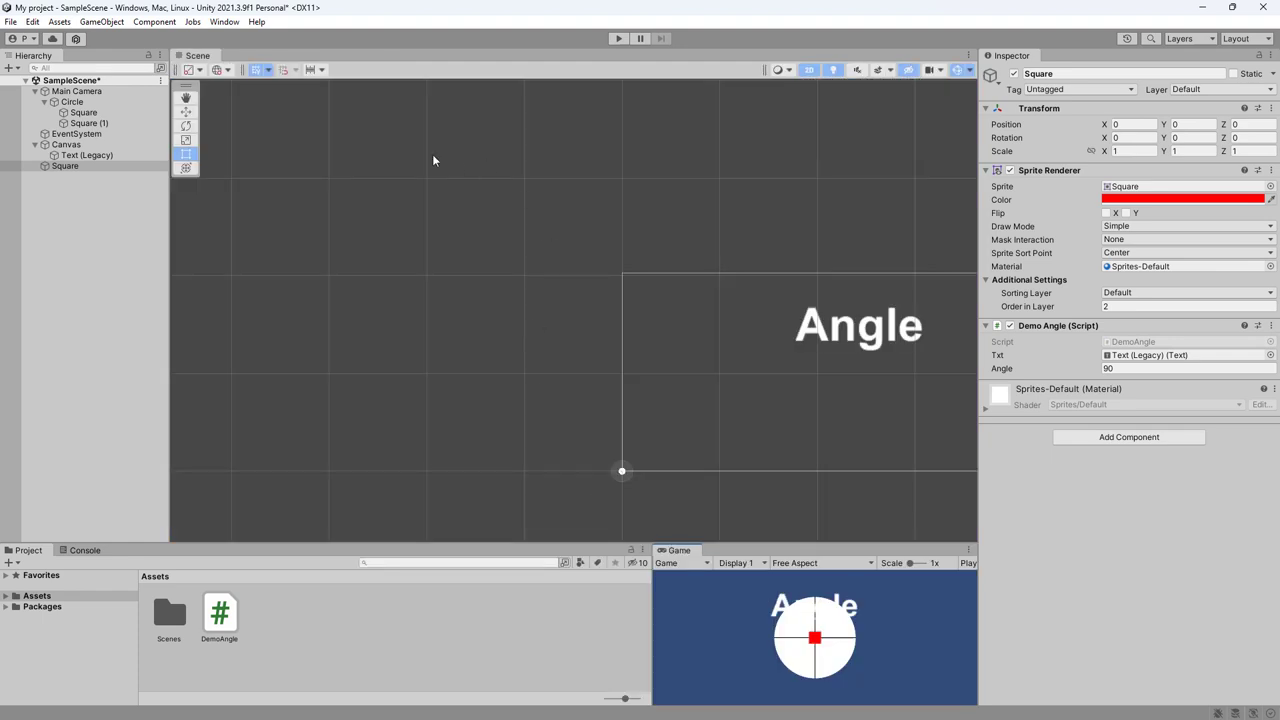
left_click(617, 38)
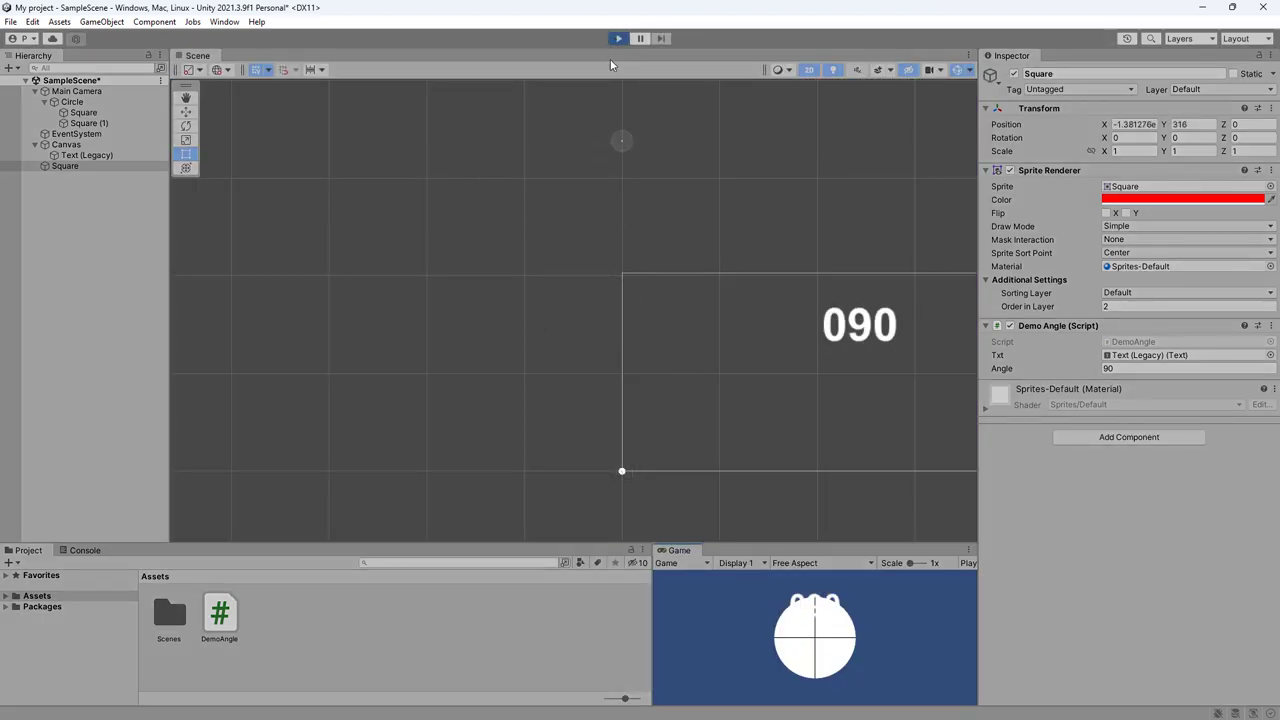
left_click(617, 38)
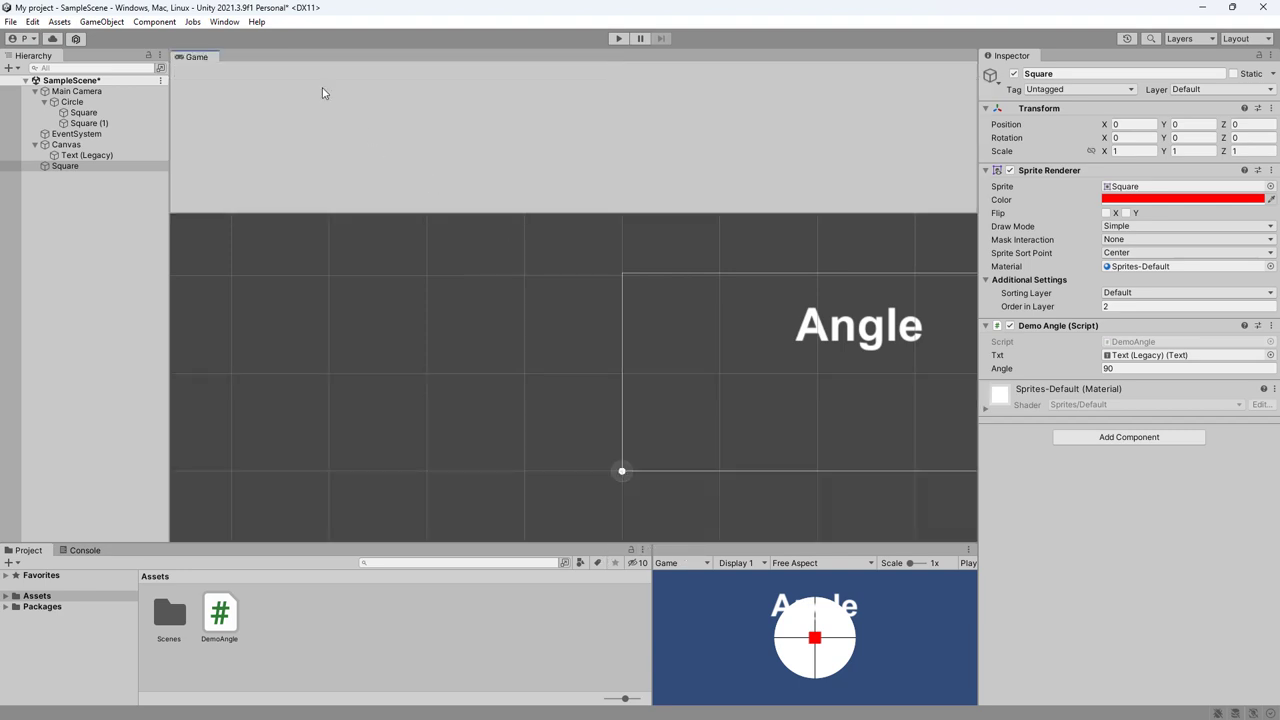
left_click_drag(679, 551, 300, 95)
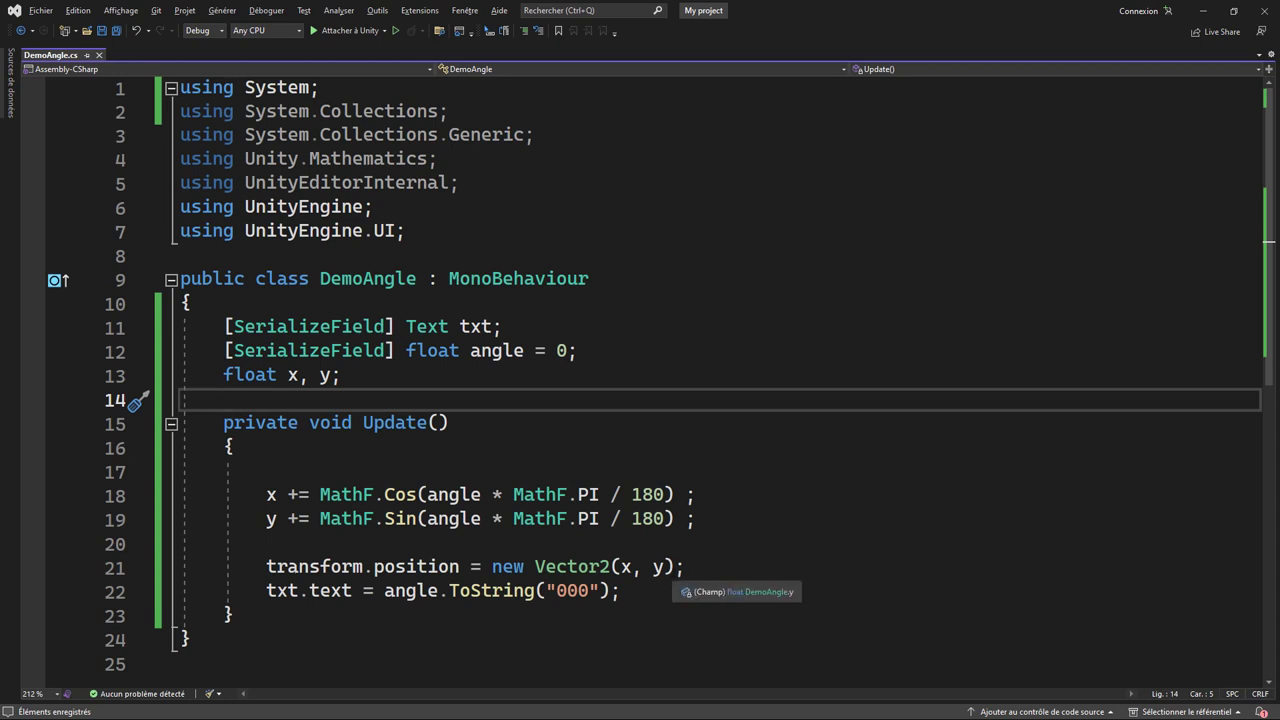
Step: Scale the Vector2(x, y) position line by * 0.1f, save DemoAngle.cs and return to Unity
left_click(677, 567)
type("* 0.1")
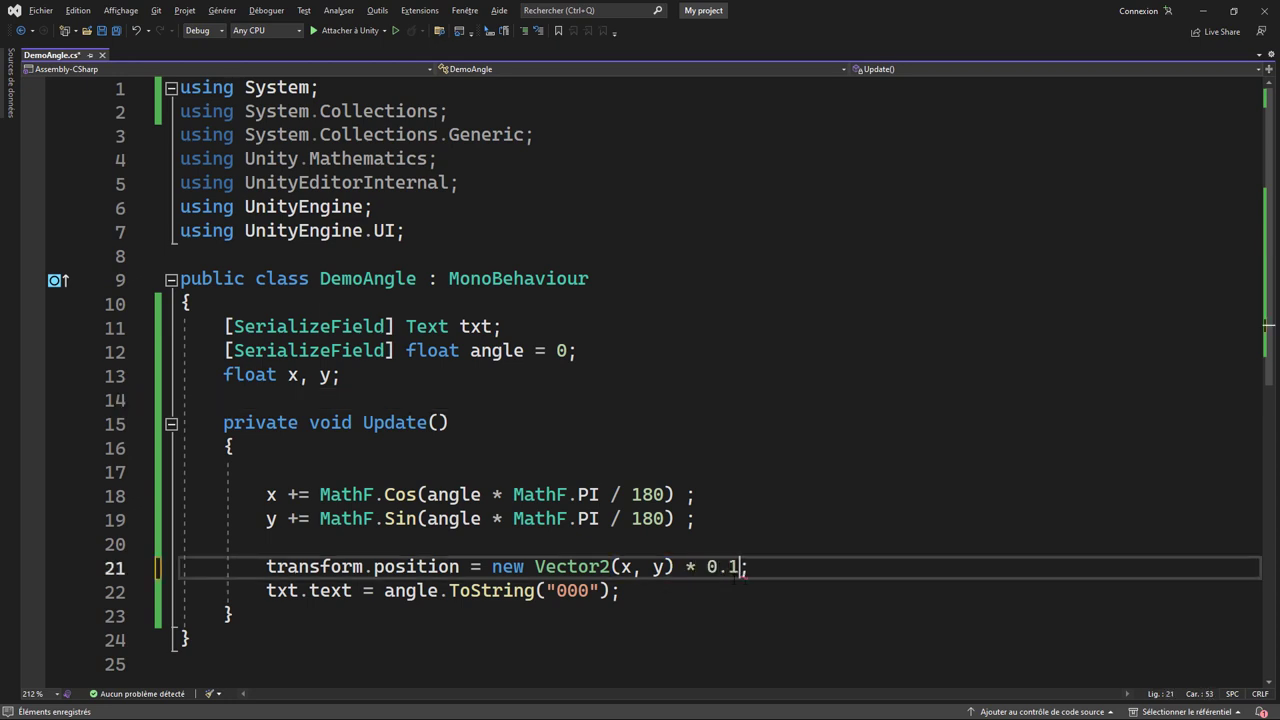
type("f")
key("ctrl+s")
key("alt+Tab")
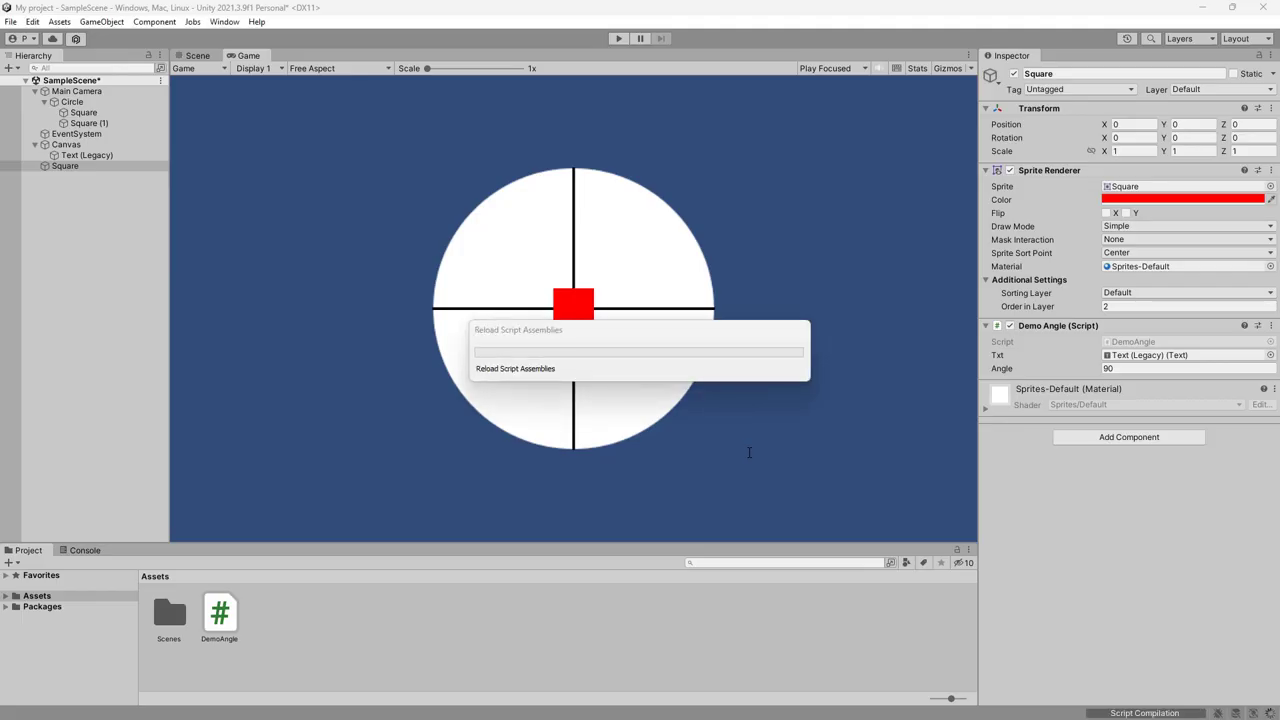
Step: Test-run the square with Angle set to 90, then 45, then 135
key("ctrl+p")
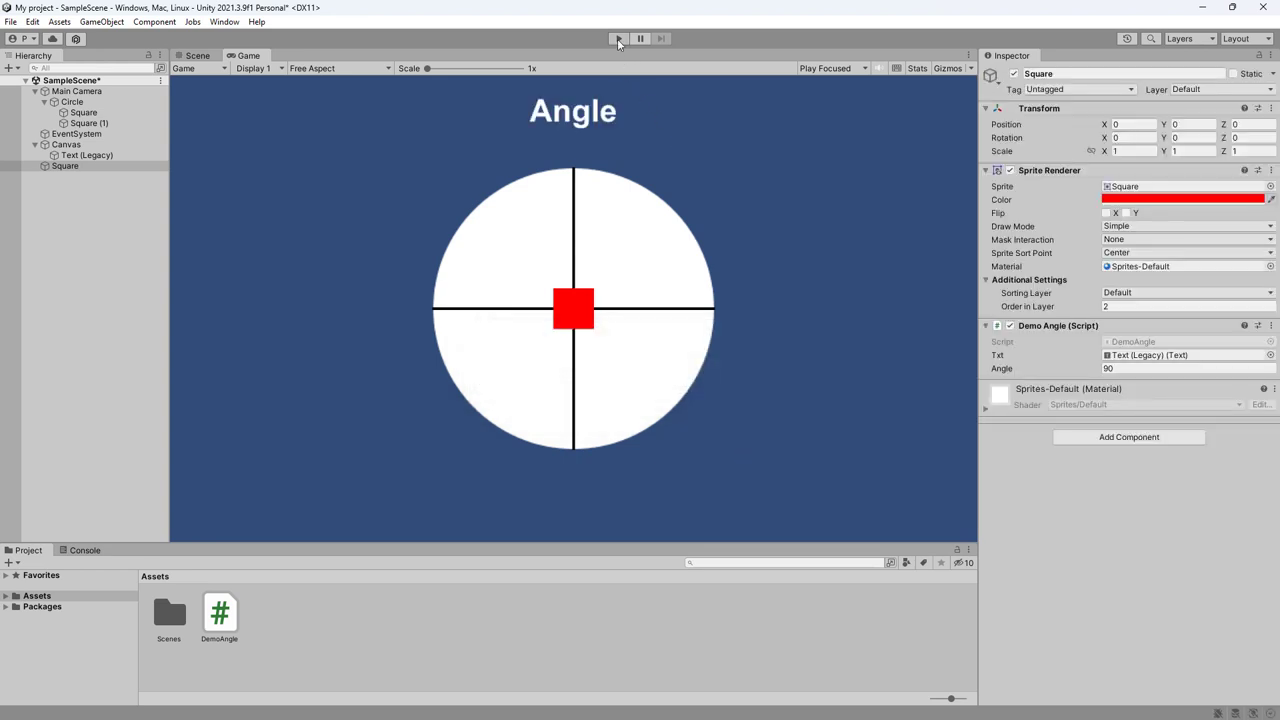
left_click(617, 38)
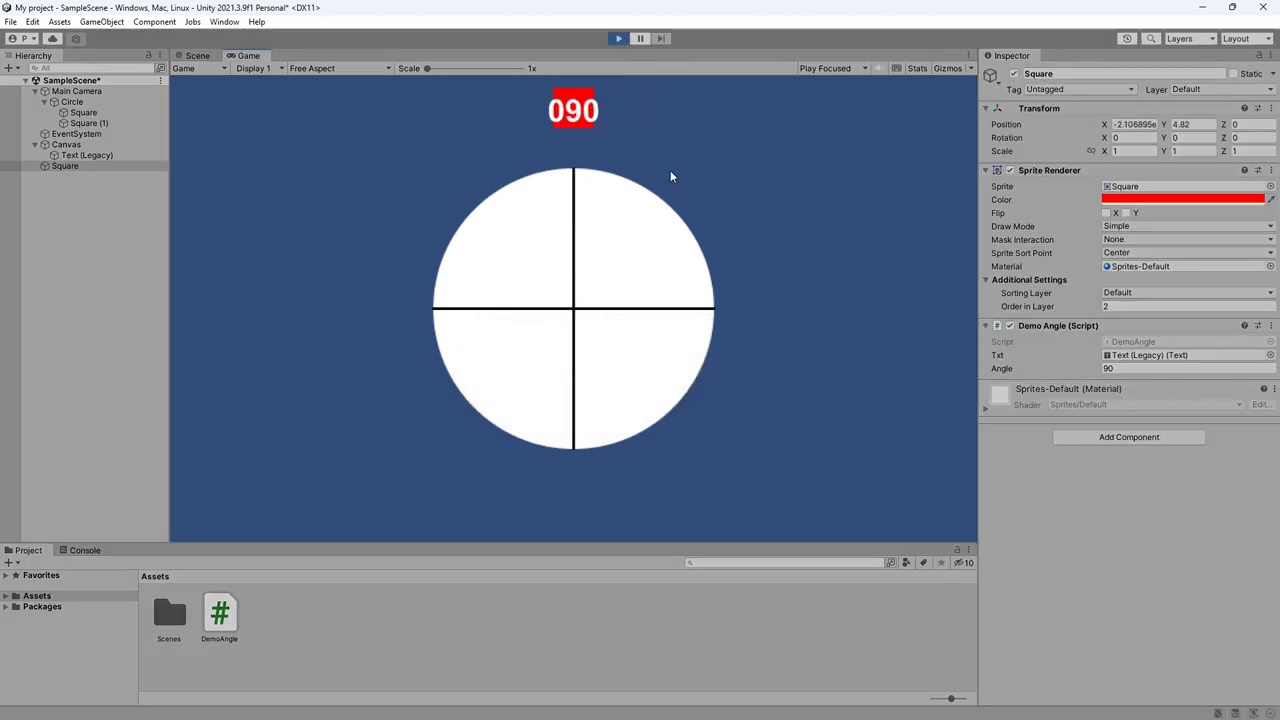
left_click(617, 38)
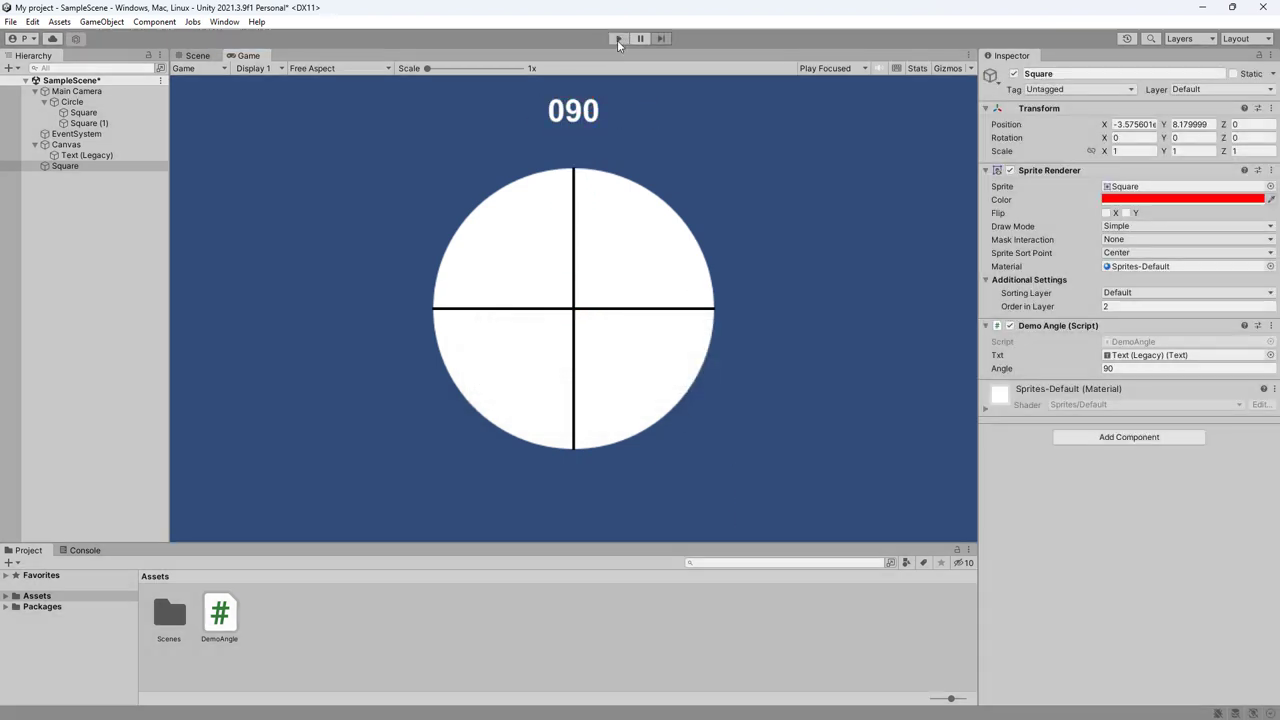
left_click(1128, 368)
type("45")
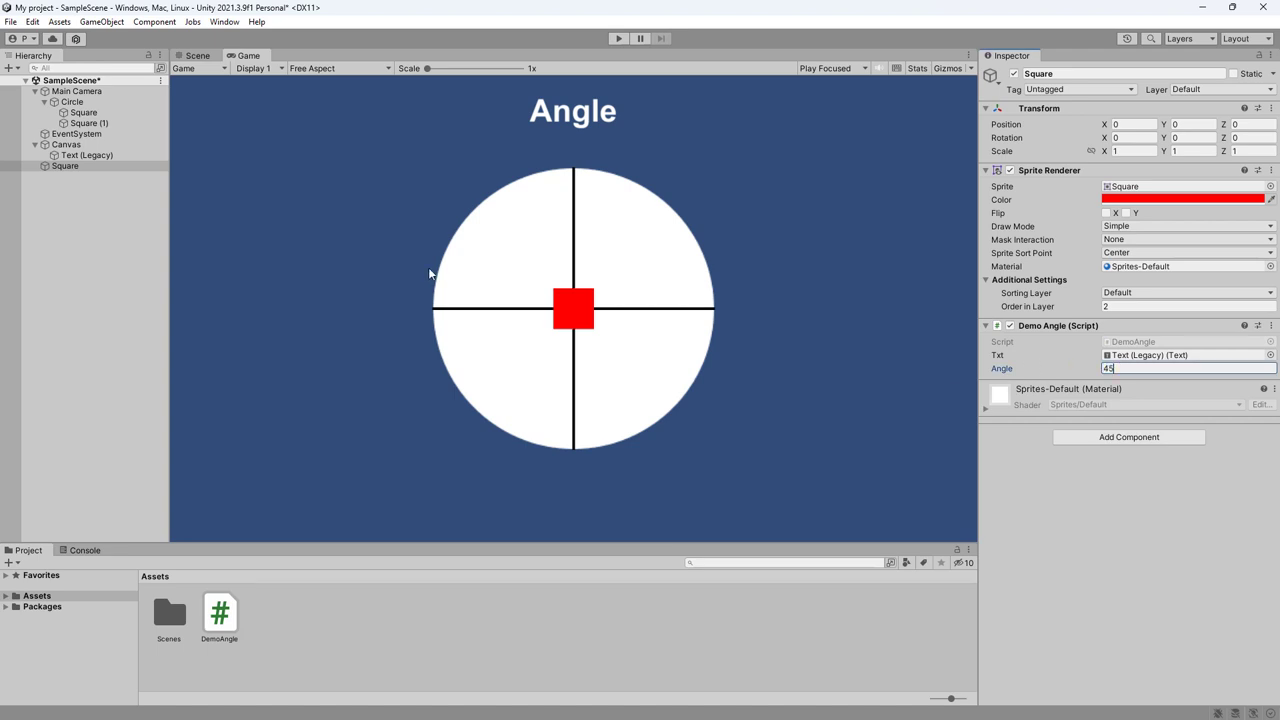
left_click(619, 38)
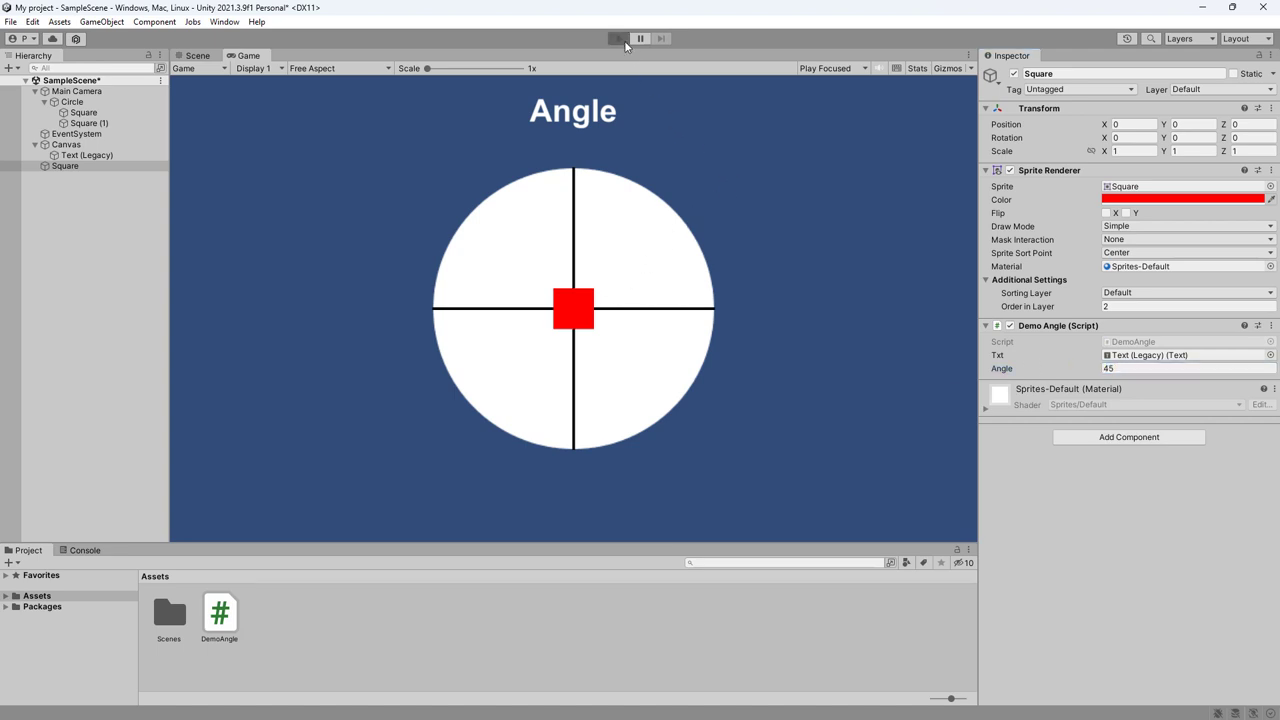
left_click(619, 38)
left_click(1055, 368)
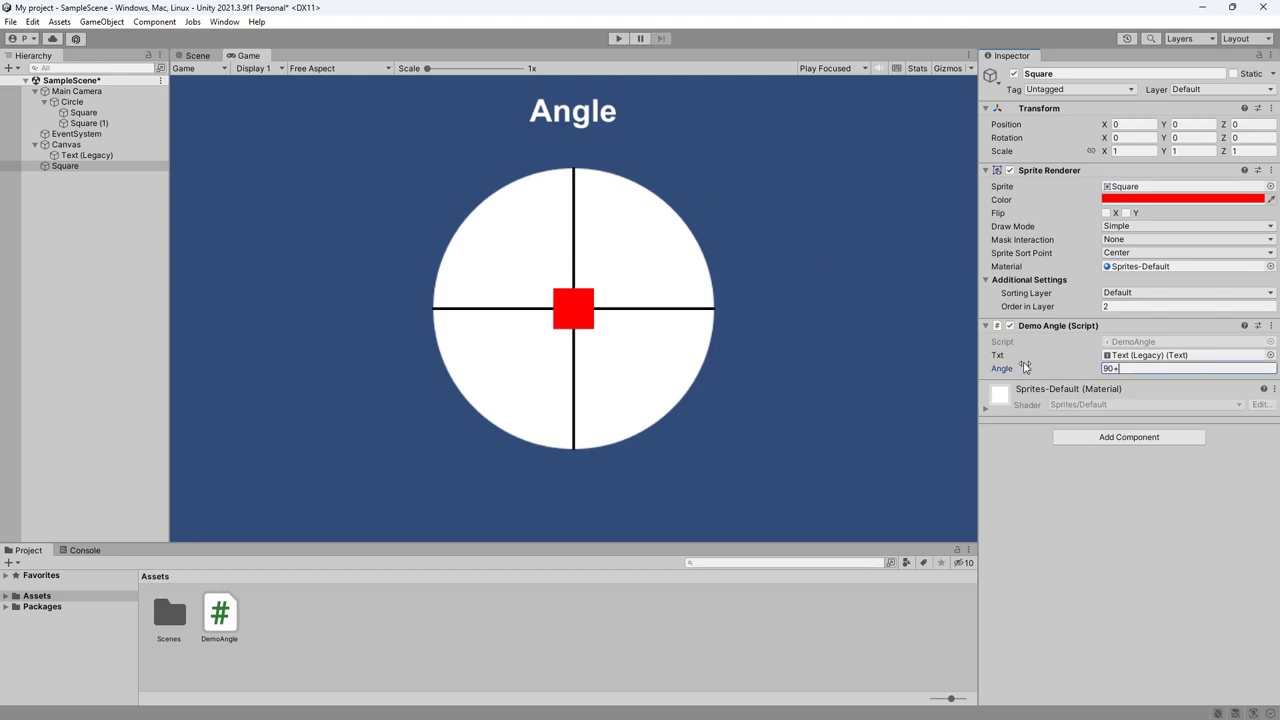
left_click(619, 38)
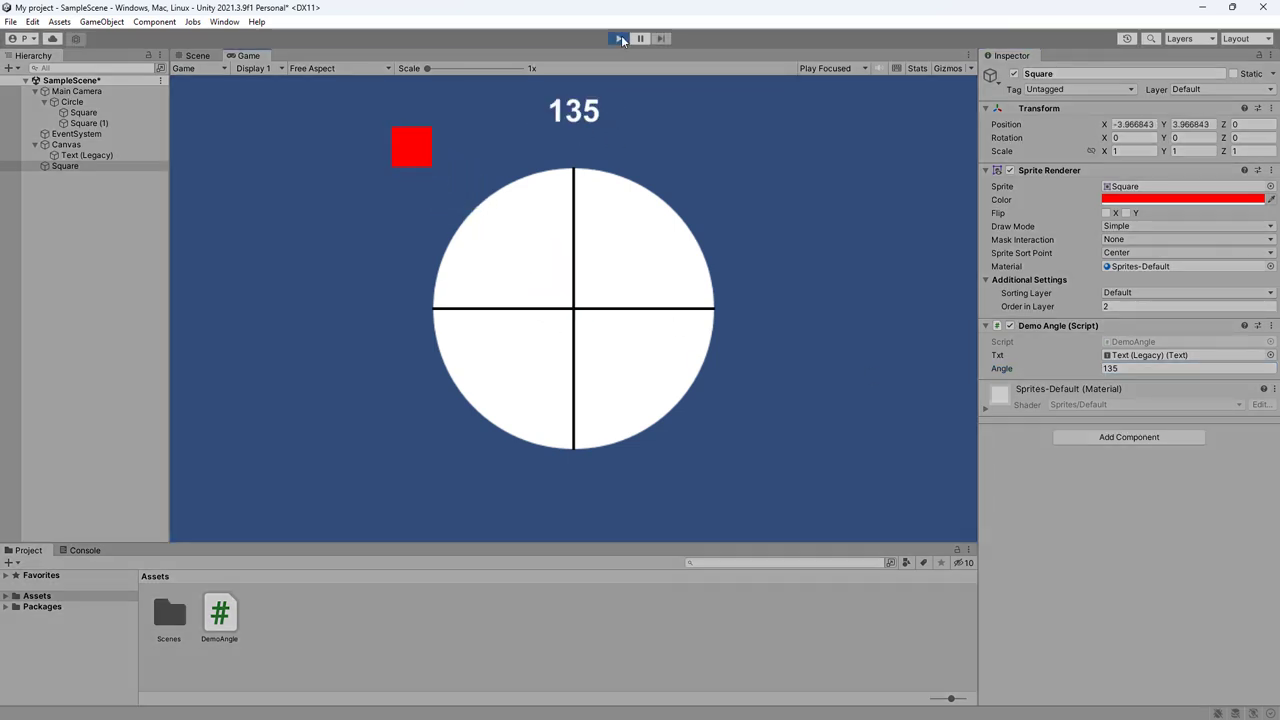
key("ctrl+p")
Step: Test-run the square with Angle set to 180, then 270, then 315
left_click(1066, 368)
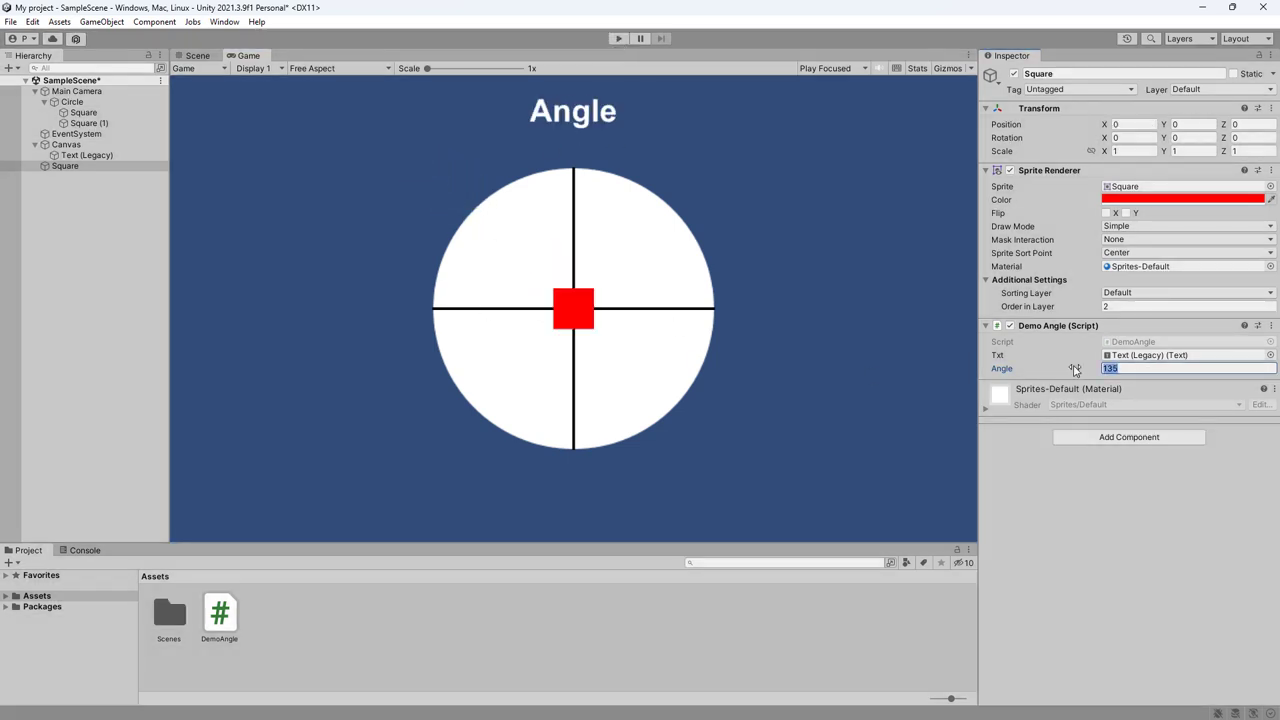
left_click(619, 38)
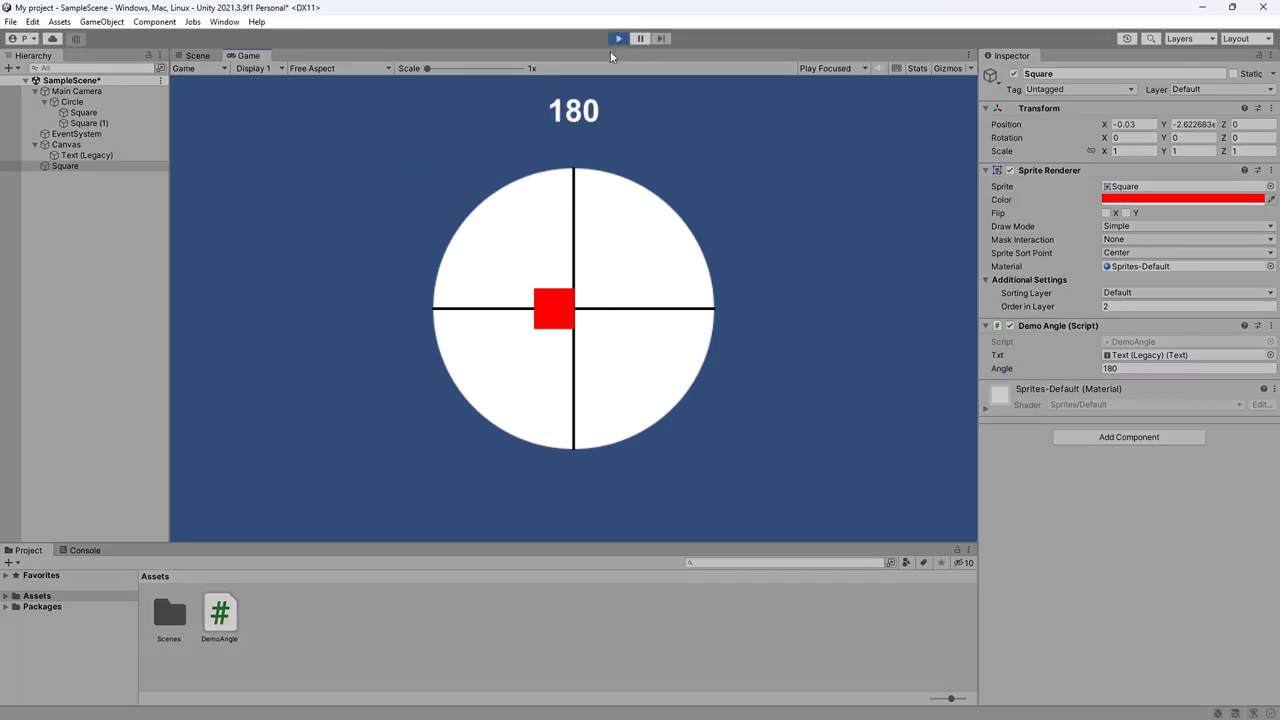
key("ctrl+p")
left_click(1028, 370)
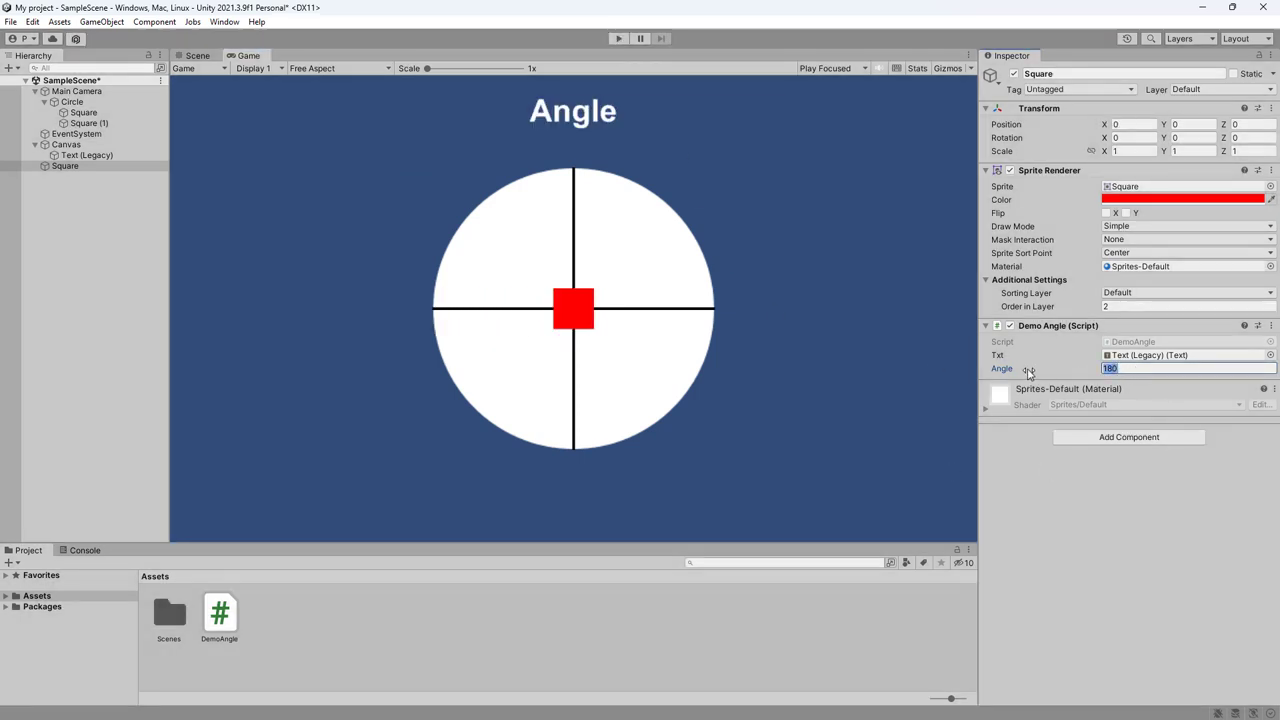
left_click(619, 38)
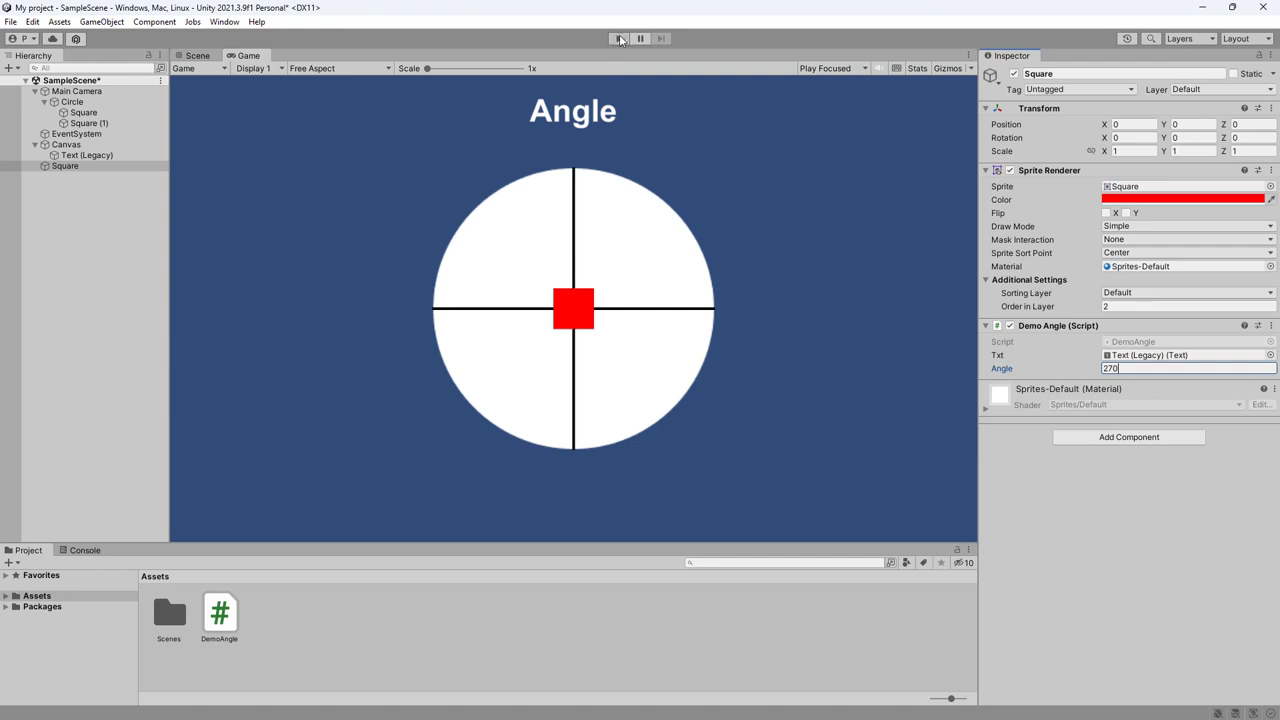
left_click(619, 38)
left_click(1022, 369)
left_click(621, 39)
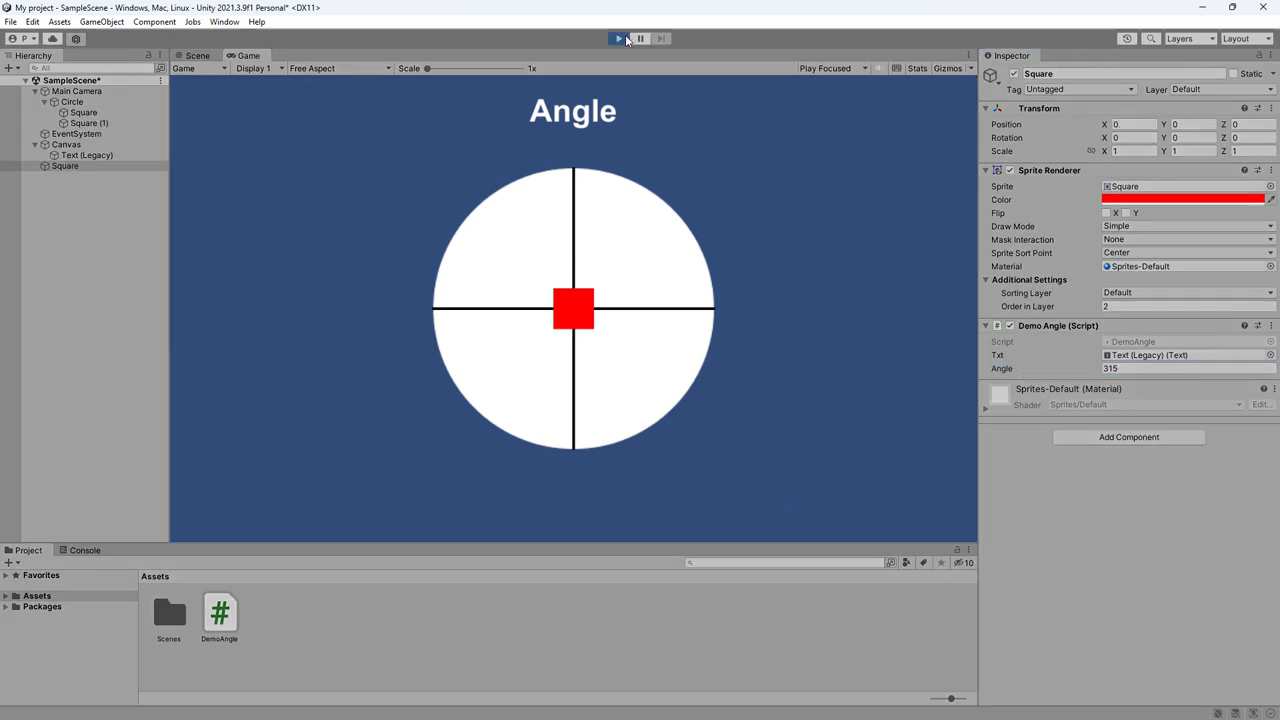
left_click(619, 38)
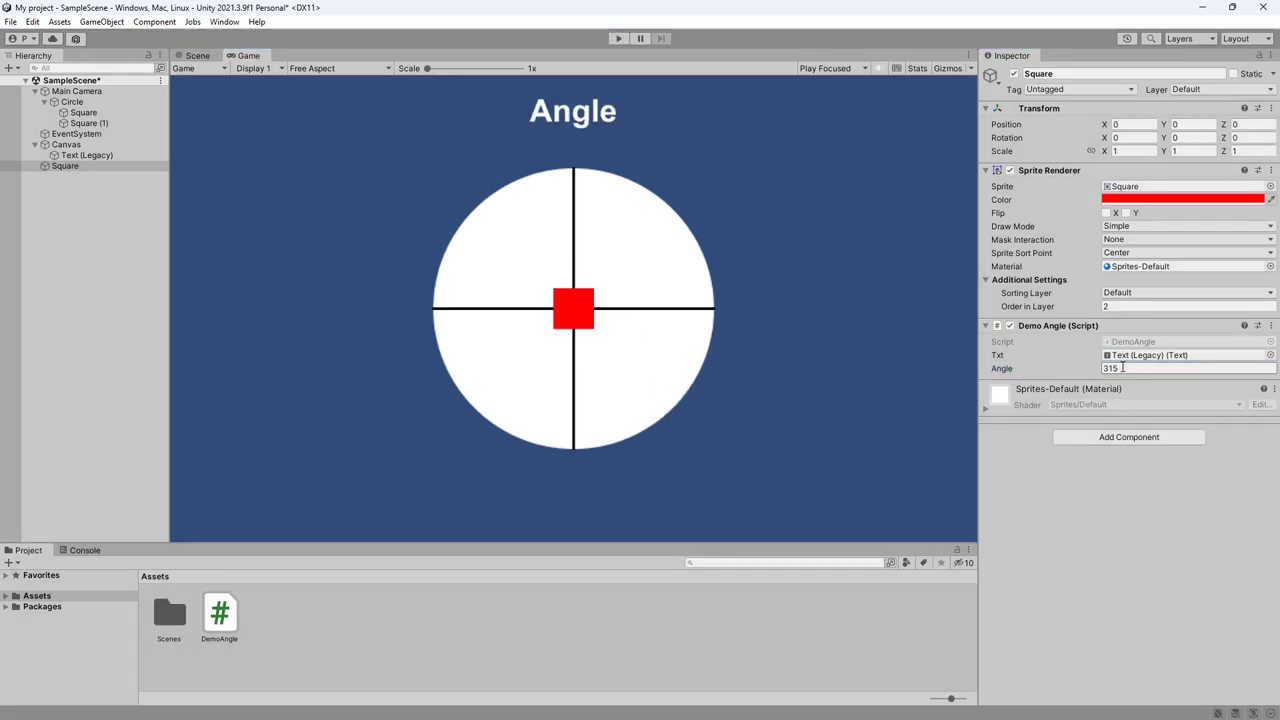
Step: Set Angle to 10, test-run the scene, then return to Visual Studio
left_click(1042, 362)
left_click(619, 38)
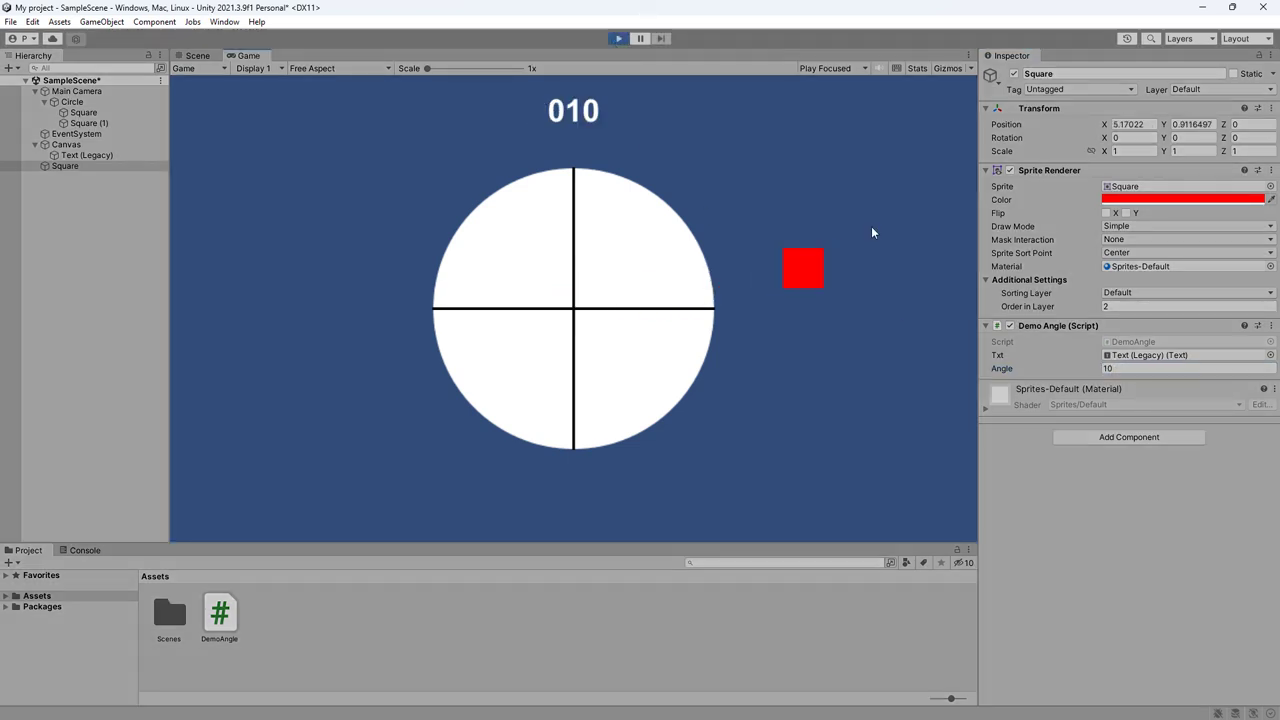
left_click(618, 38)
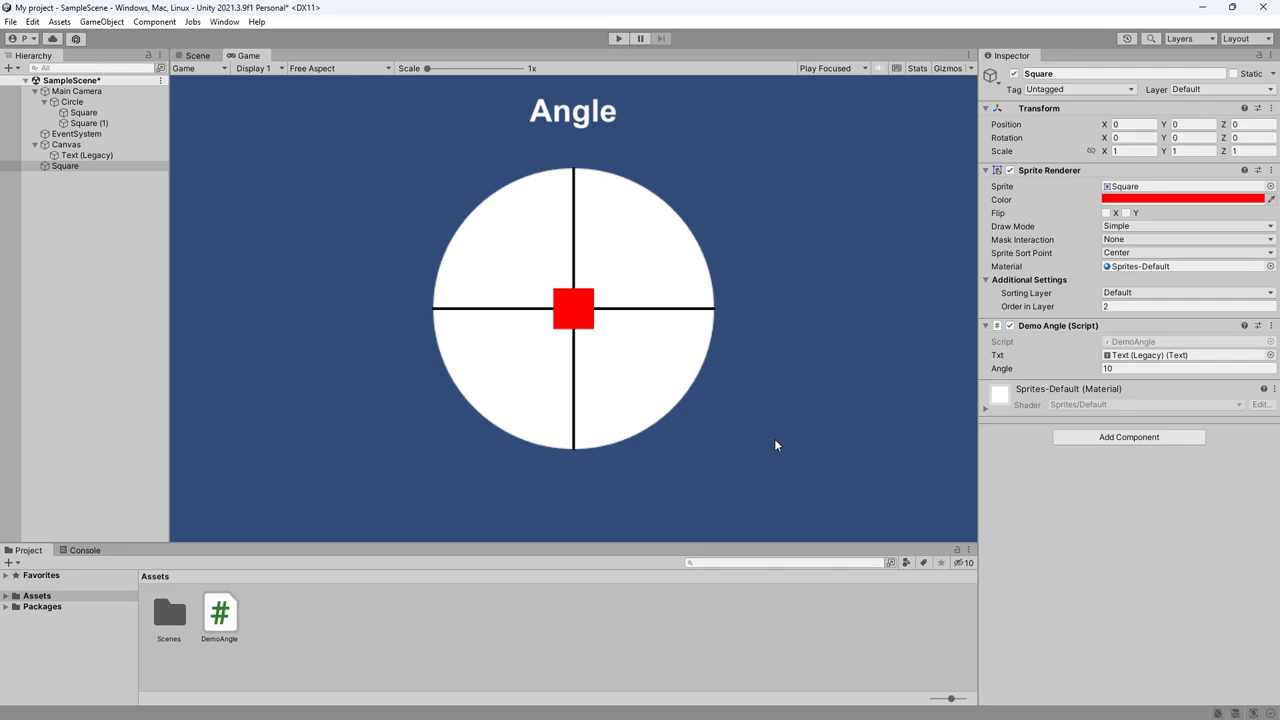
key("alt+Tab")
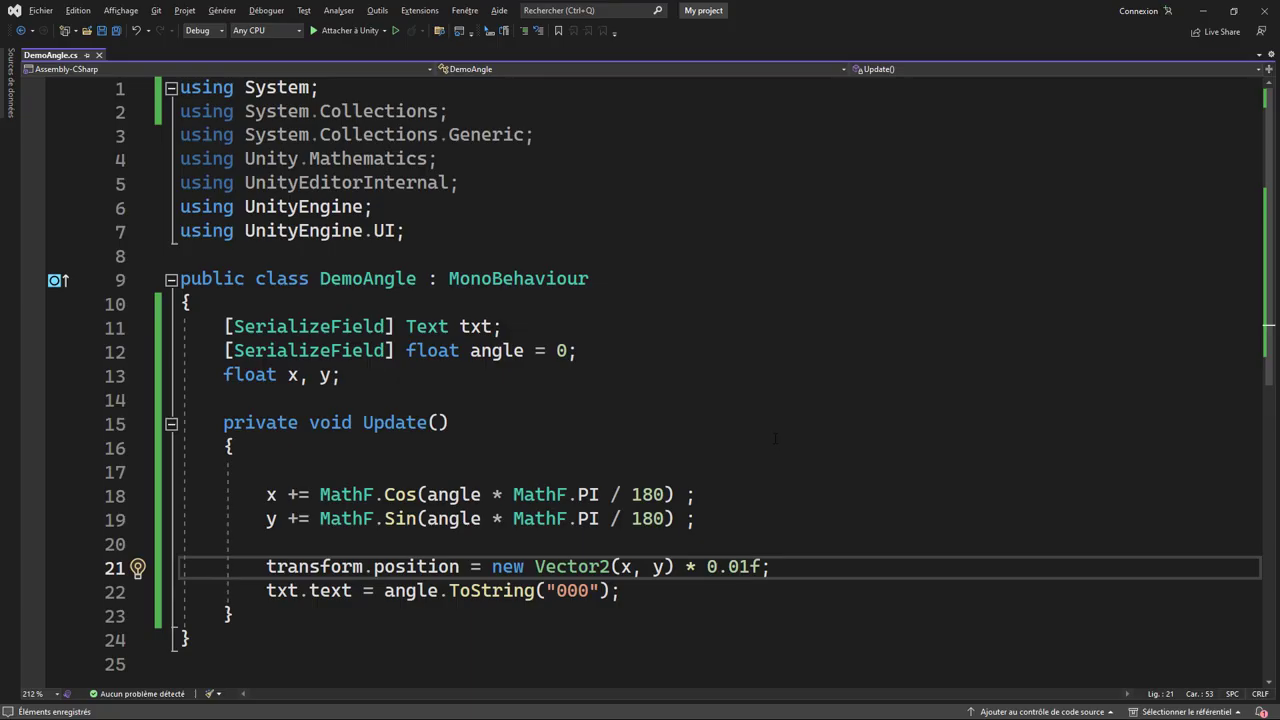
Step: Delete the blank line inside Update() in DemoAngle.cs
left_click(310, 445)
key("Delete")
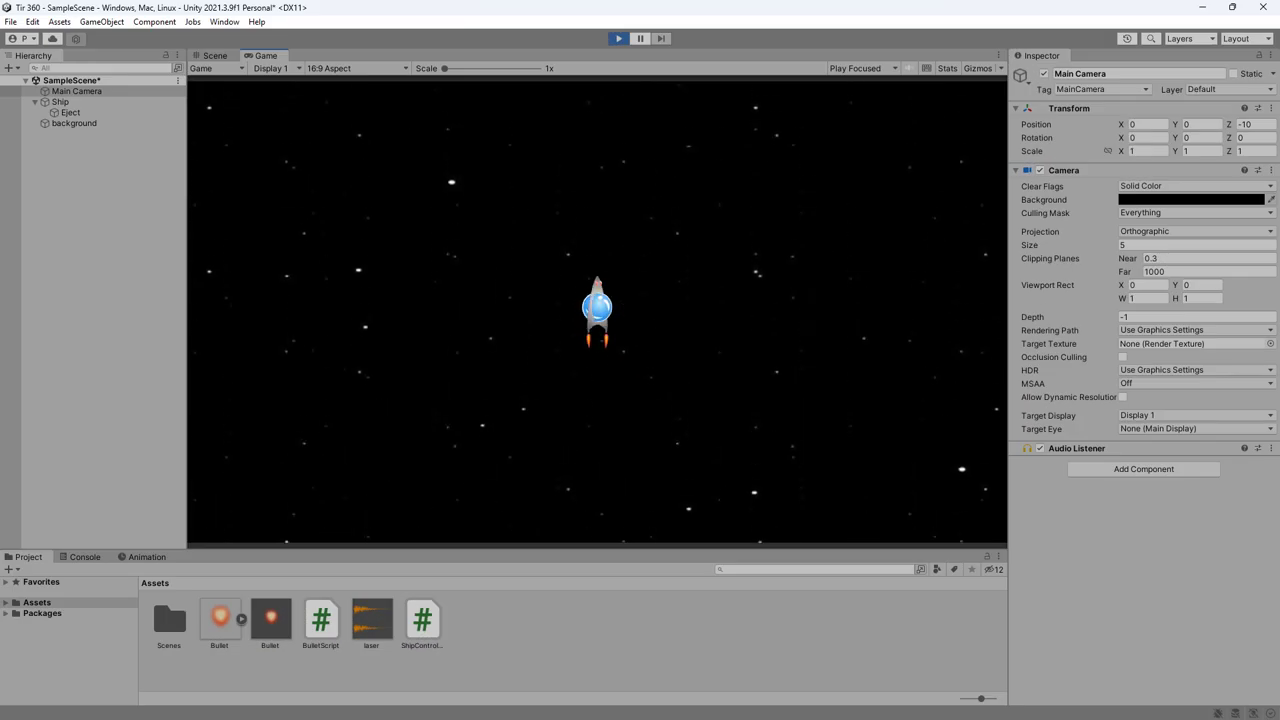
Step: Fly the ship with the arrow keys, fire bullets with Space, then stop Play and select Ship
key("Up")
key("Left")
key("Right")
key("Down")
key("Right")
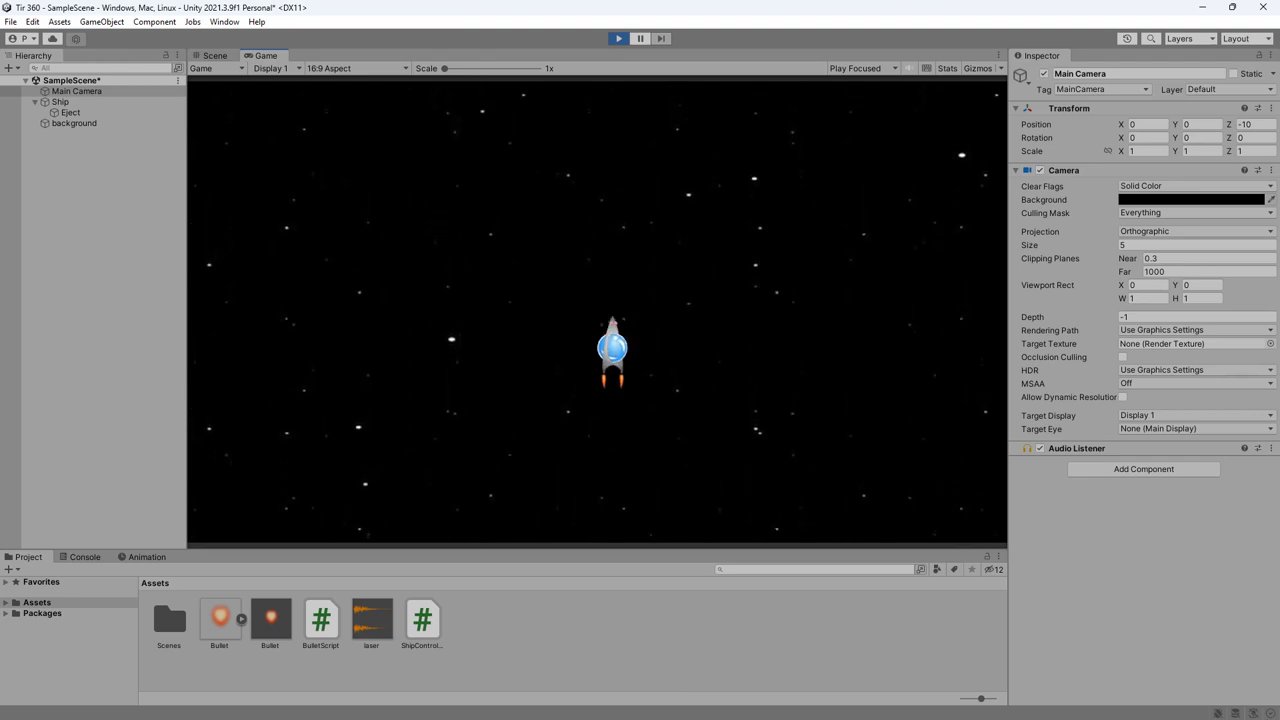
key("Left")
key("Right")
key("Up")
key("space")
key("Down")
key("Left")
key("space")
key("Up")
key("space")
key("Right")
key("Down")
key("space")
key("Right")
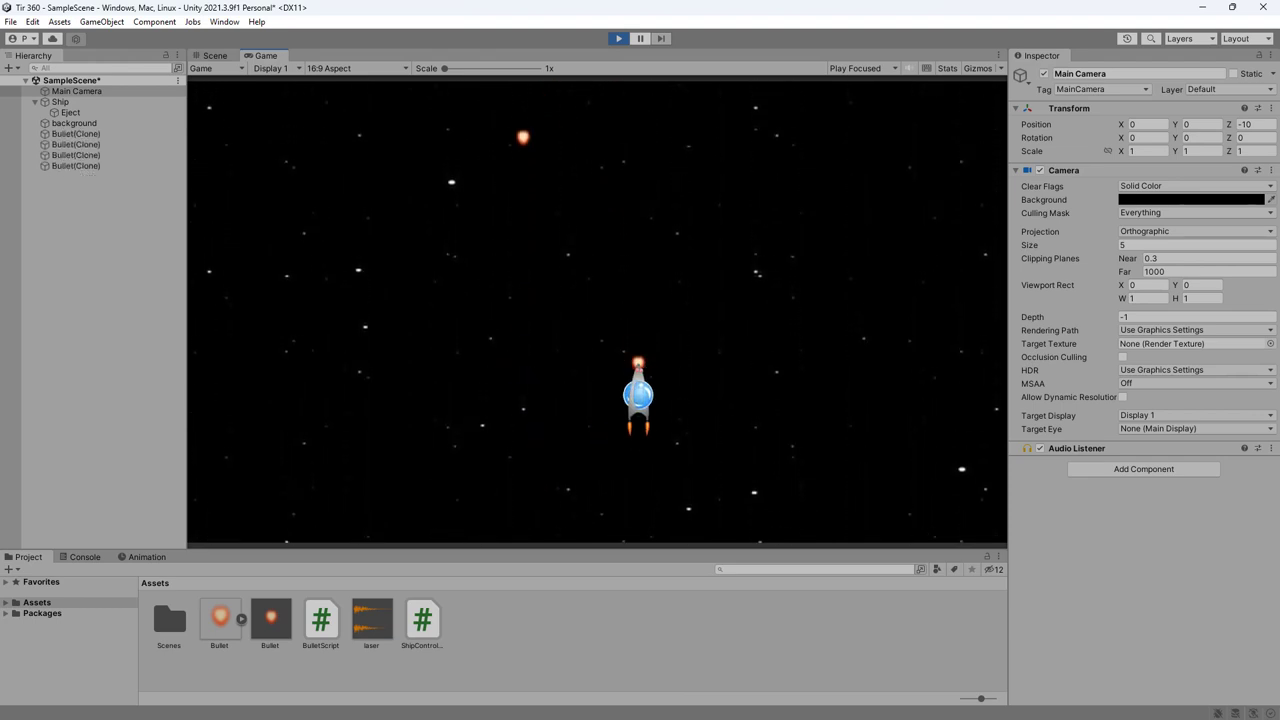
key("space")
key("Left")
key("Up")
key("Right")
key("Left")
key("space")
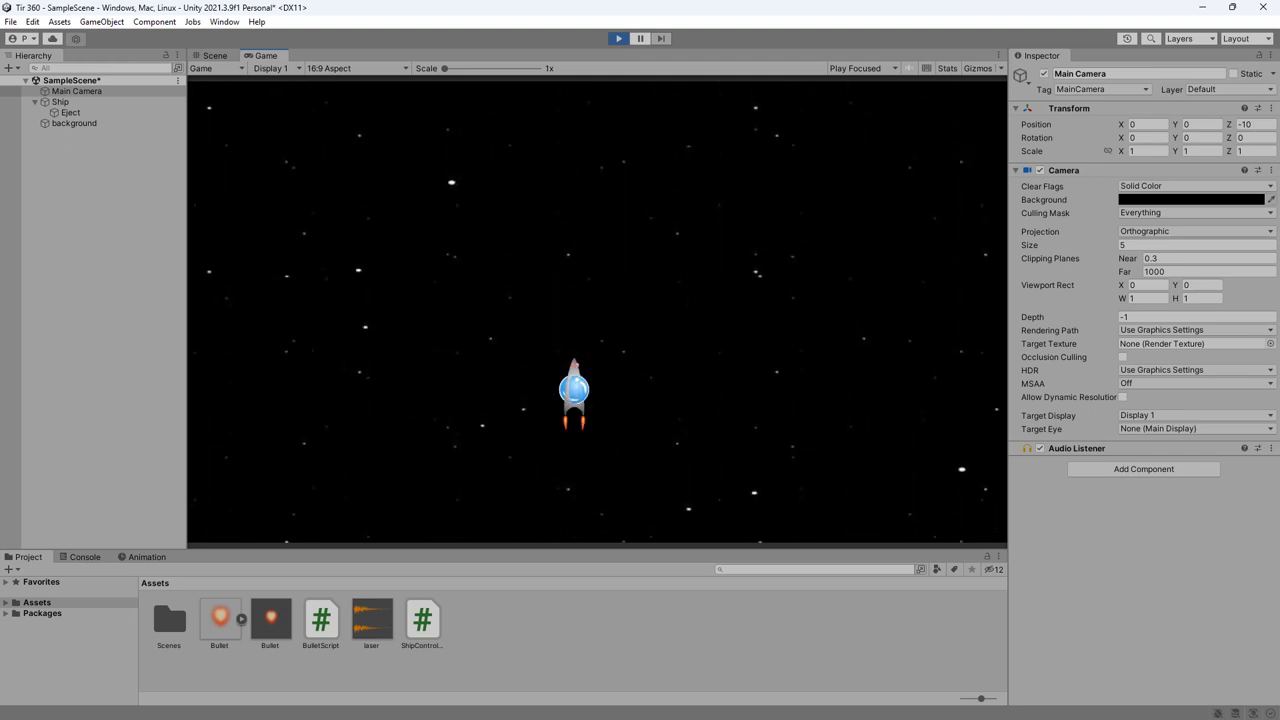
left_click(616, 41)
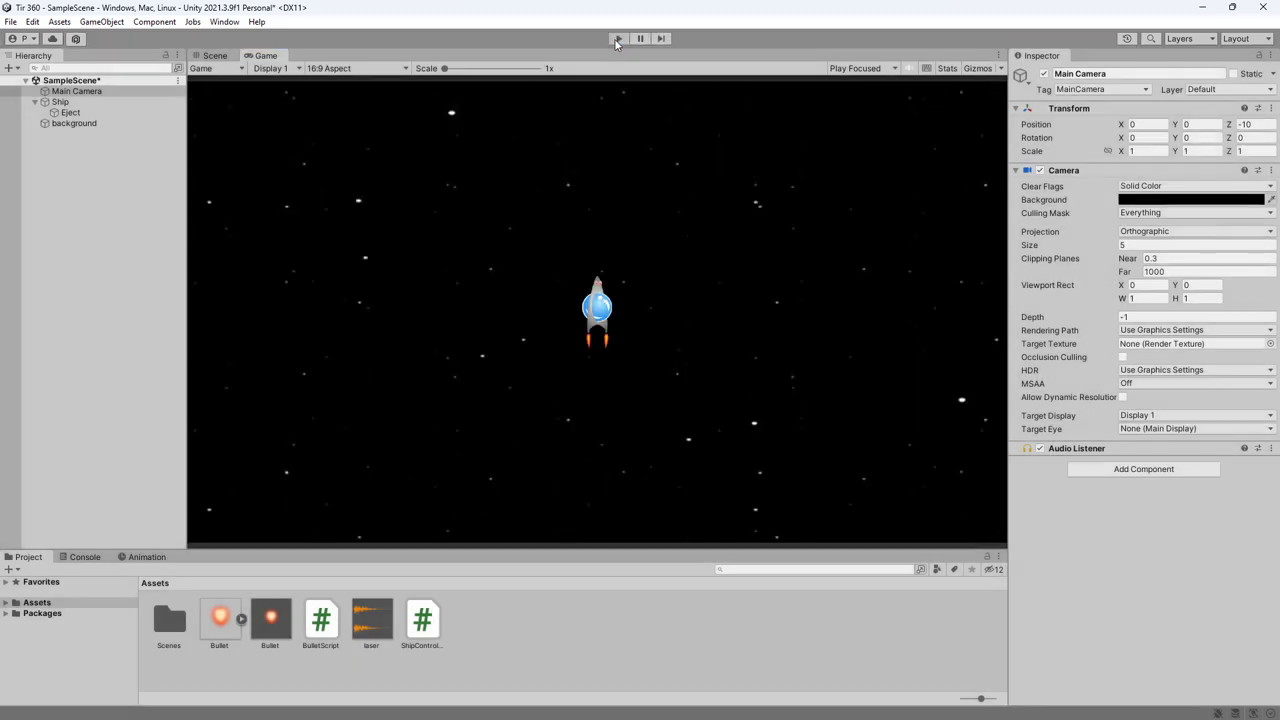
left_click(64, 103)
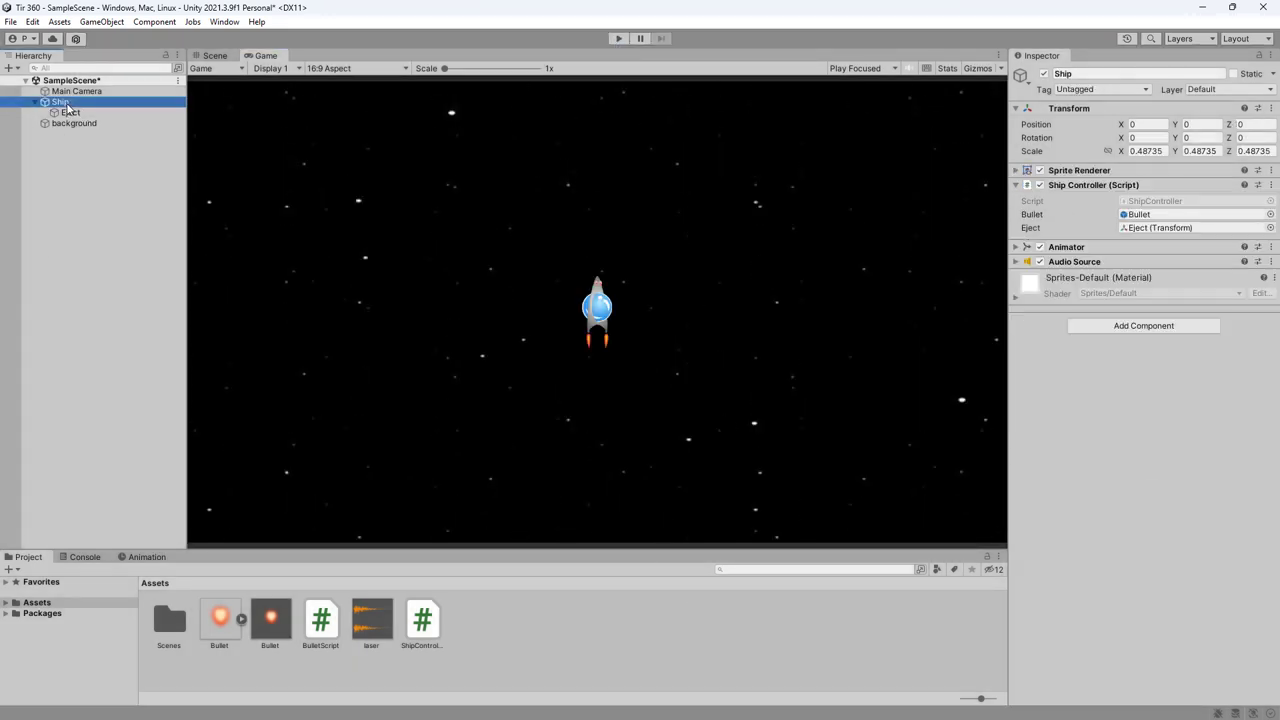
Step: Switch to the Scene view and frame the Ship, zooming out
left_click(214, 55)
double_click(64, 103)
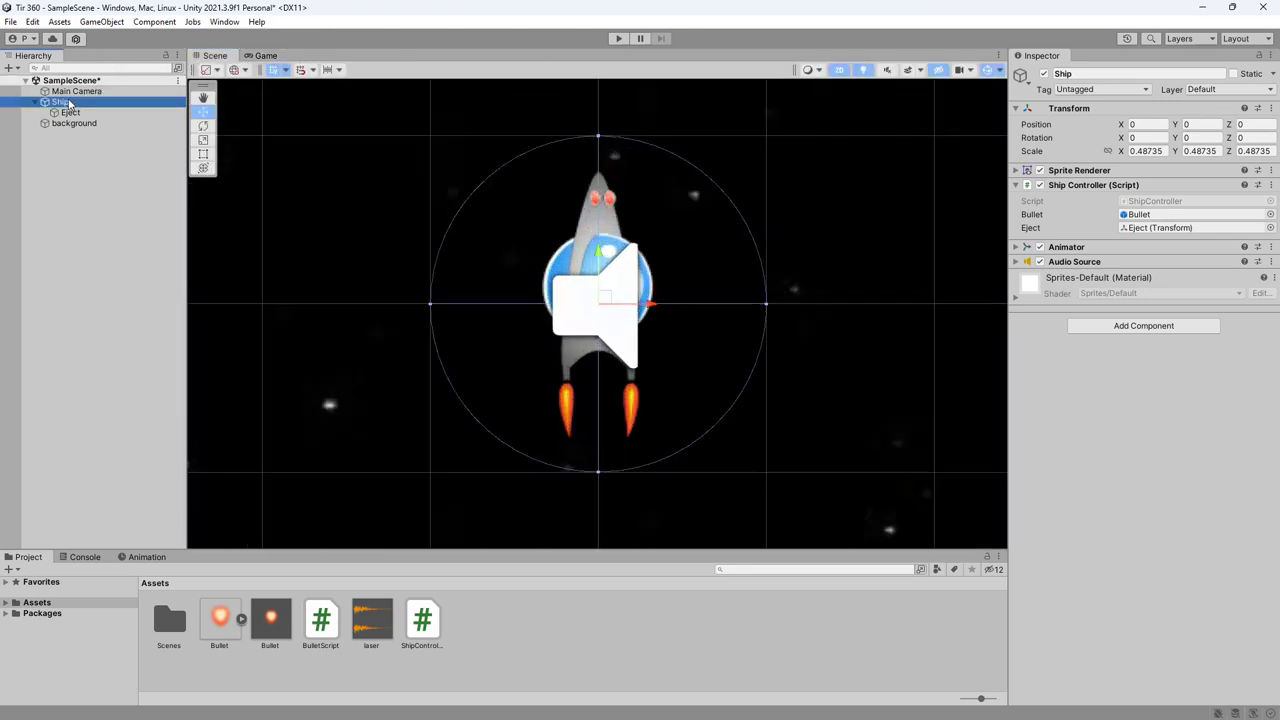
scroll(705, 298, "down", 2)
scroll(686, 317, "down", 2)
scroll(686, 317, "down", 2)
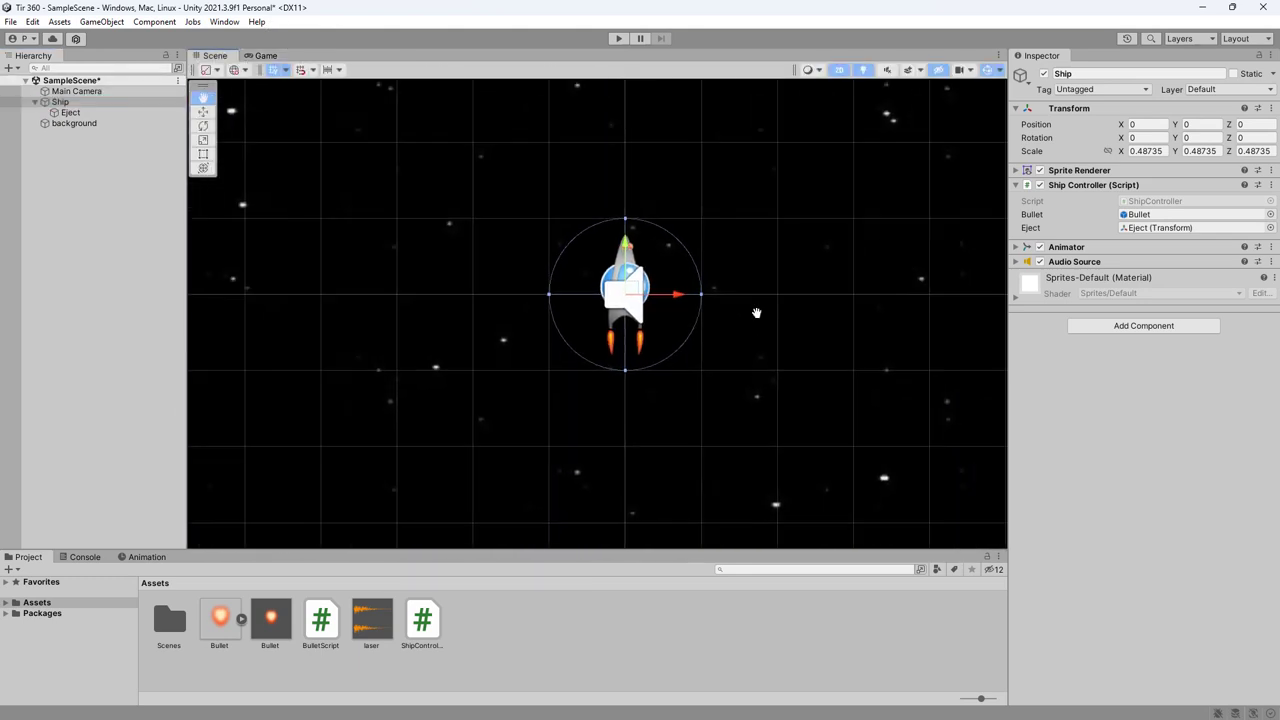
scroll(686, 317, "down", 1)
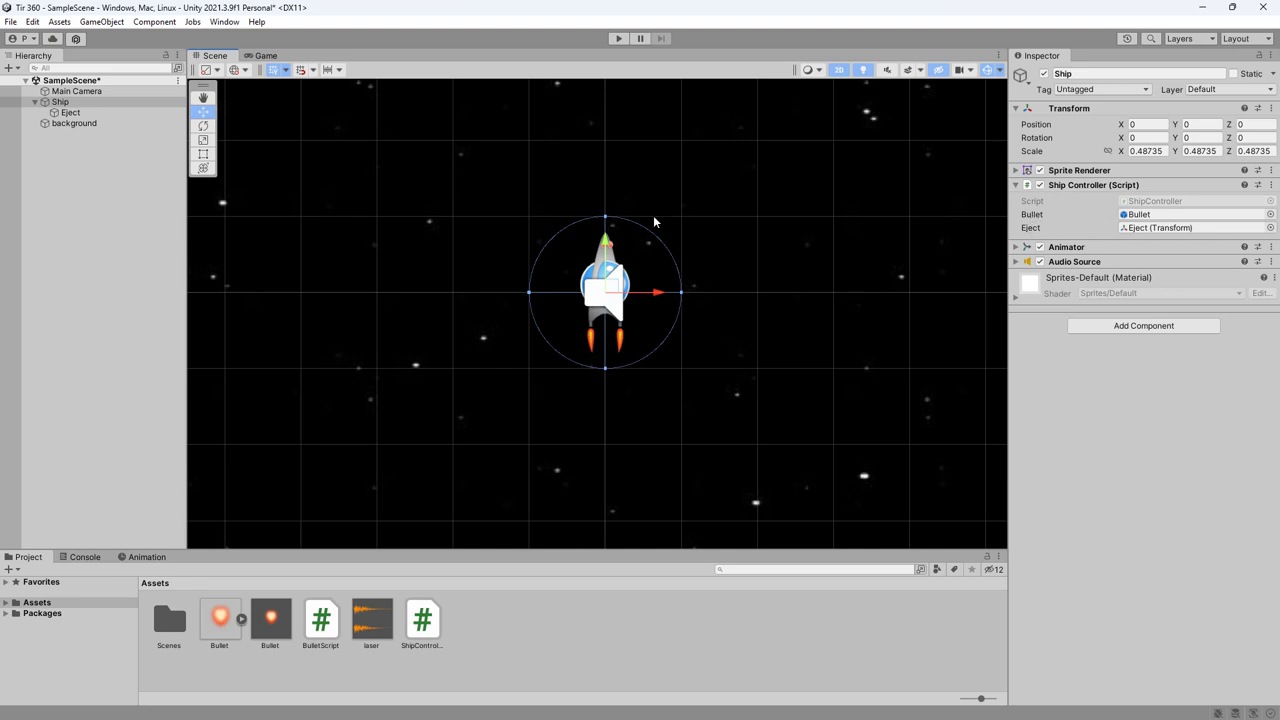
Step: Frame the Eject point at Y 1.52 near the nose, centre the ship, and reselect Ship
double_click(70, 112)
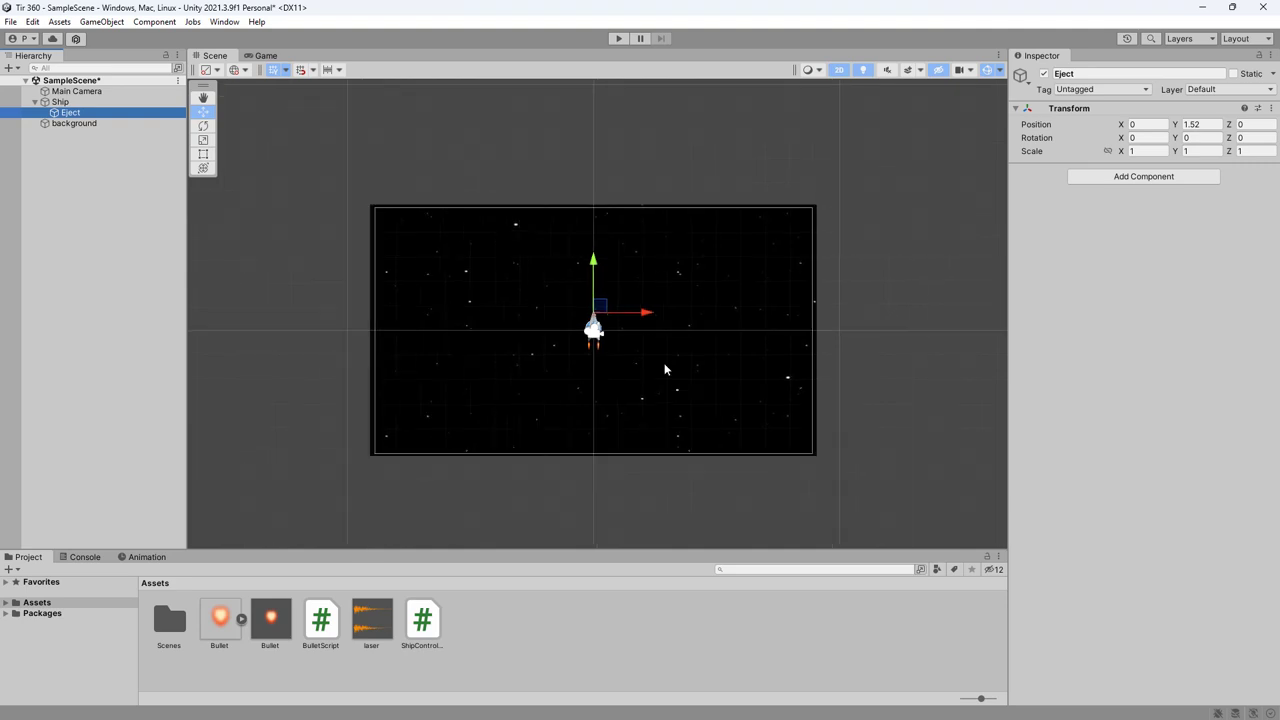
scroll(665, 370, "up", 3)
scroll(586, 412, "up", 2)
scroll(586, 400, "up", 2)
scroll(609, 323, "up", 2)
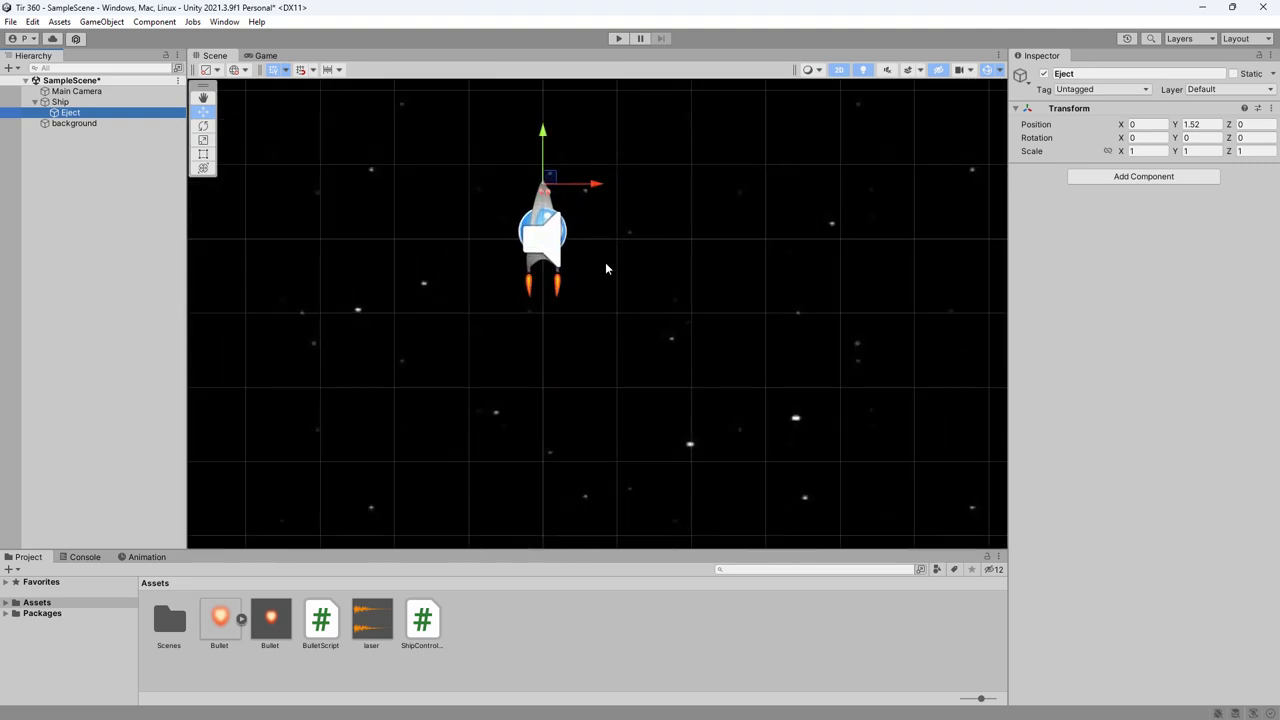
middle_click_drag(605, 268, 683, 356)
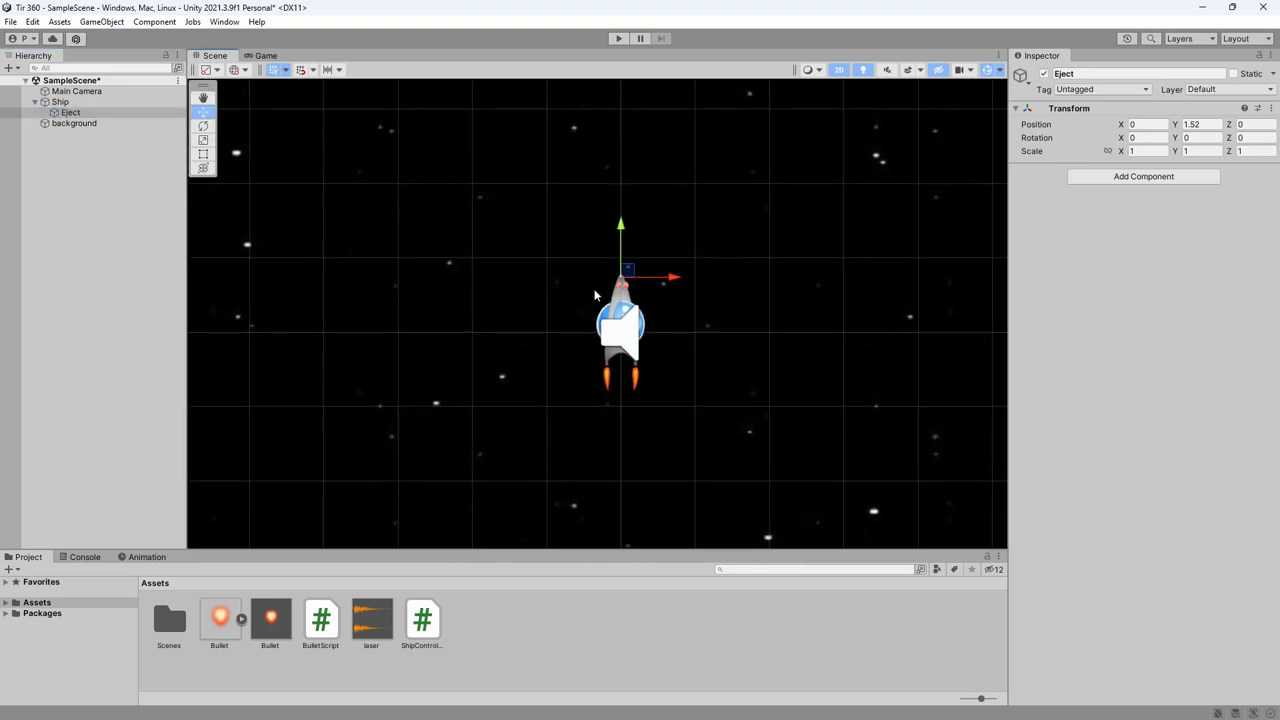
left_click(62, 102)
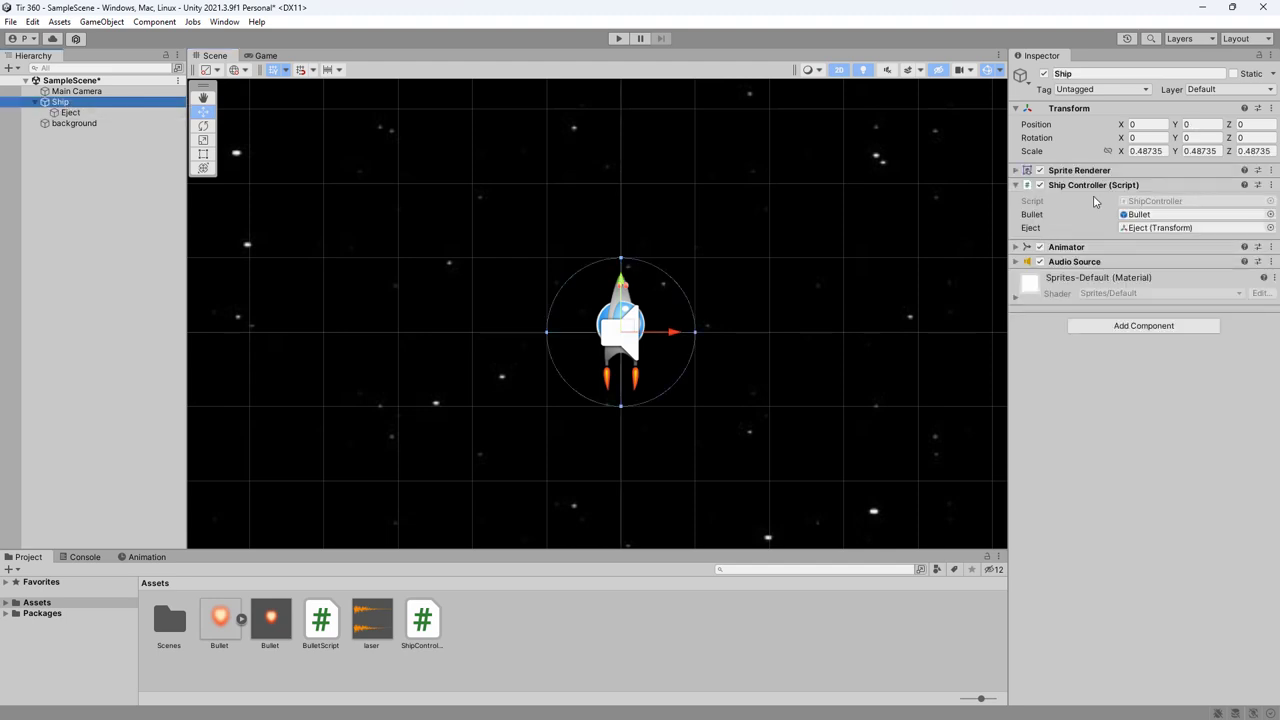
Step: Glance at the Ship's Audio Source, then open the Bullet.png sprite in Photos
left_click(1060, 262)
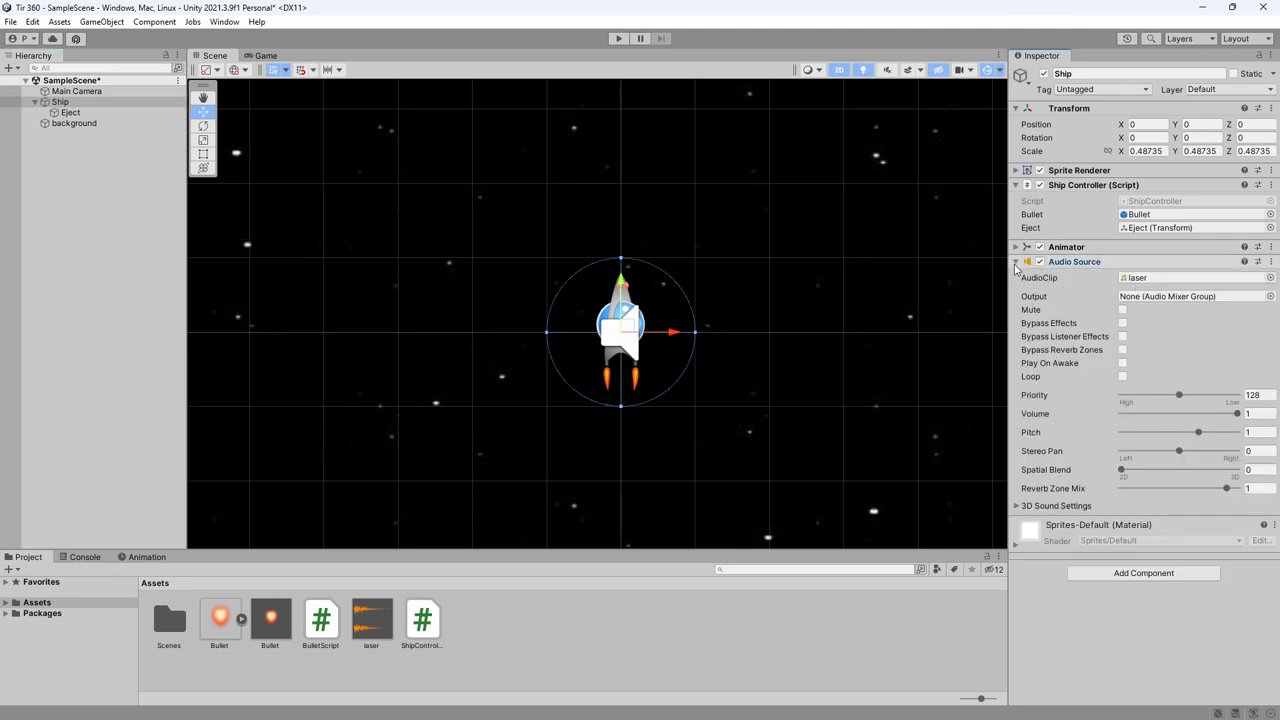
left_click(1090, 262)
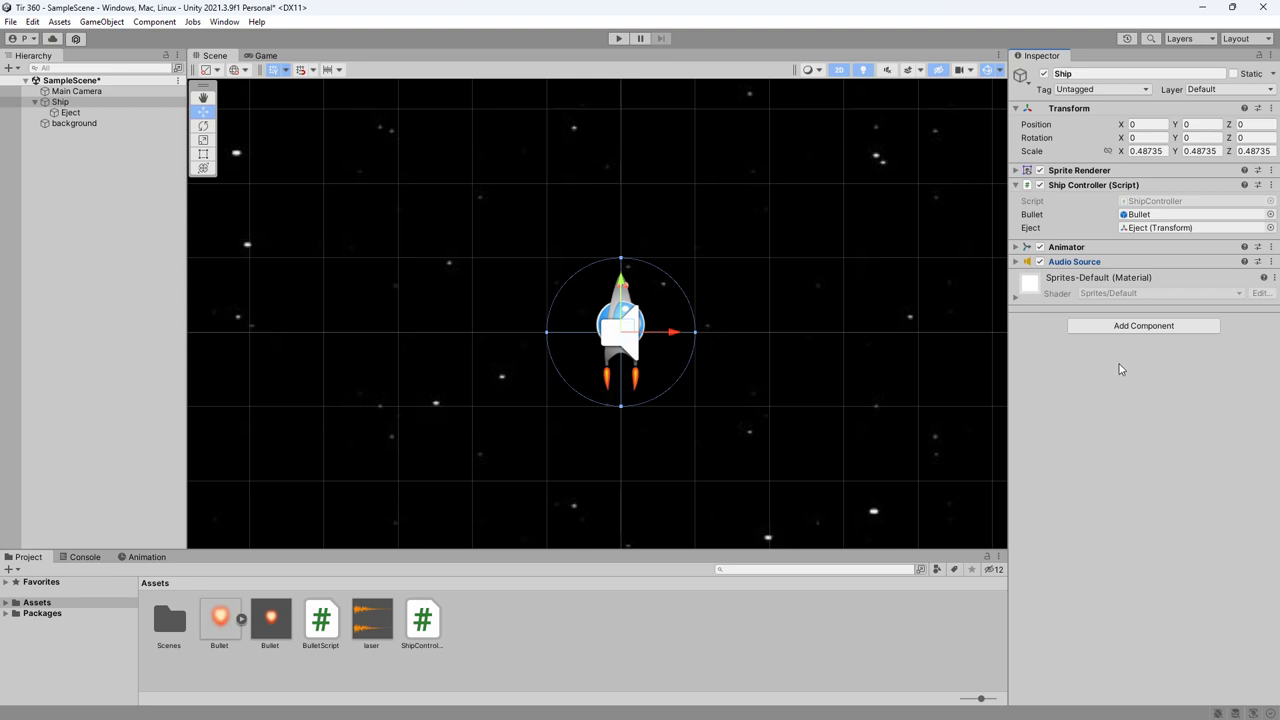
left_click(221, 625)
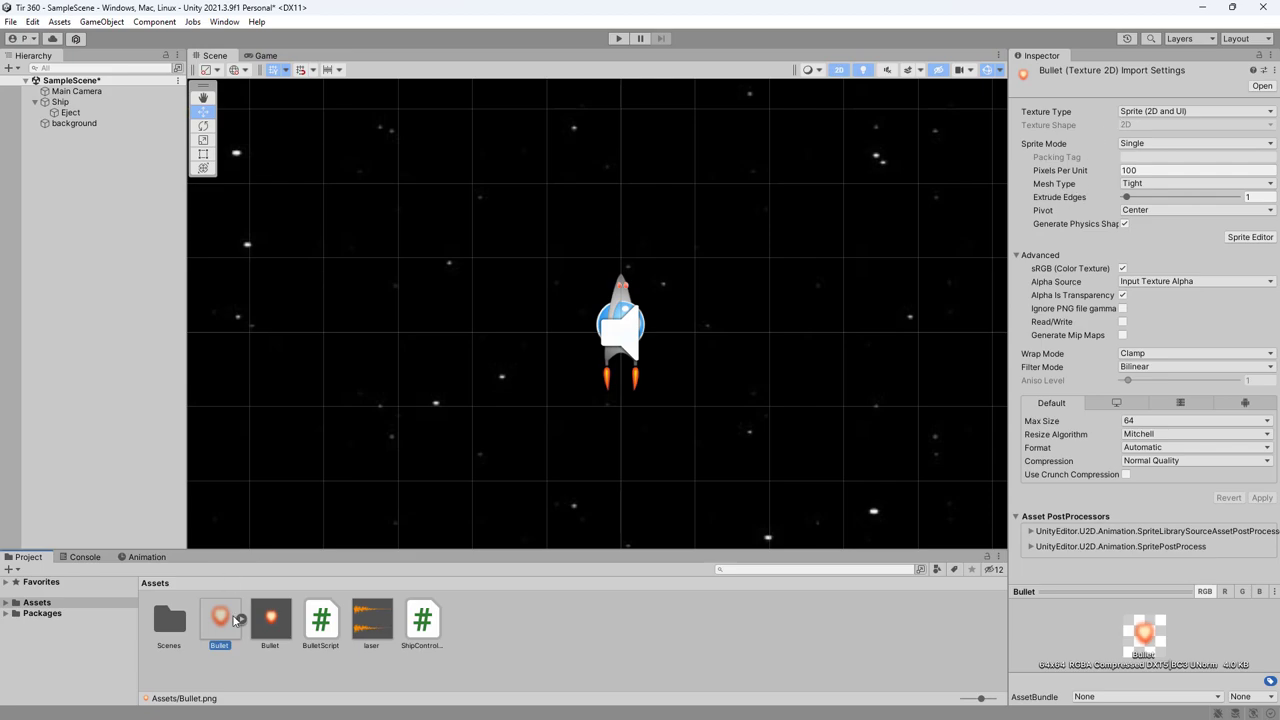
double_click(220, 625)
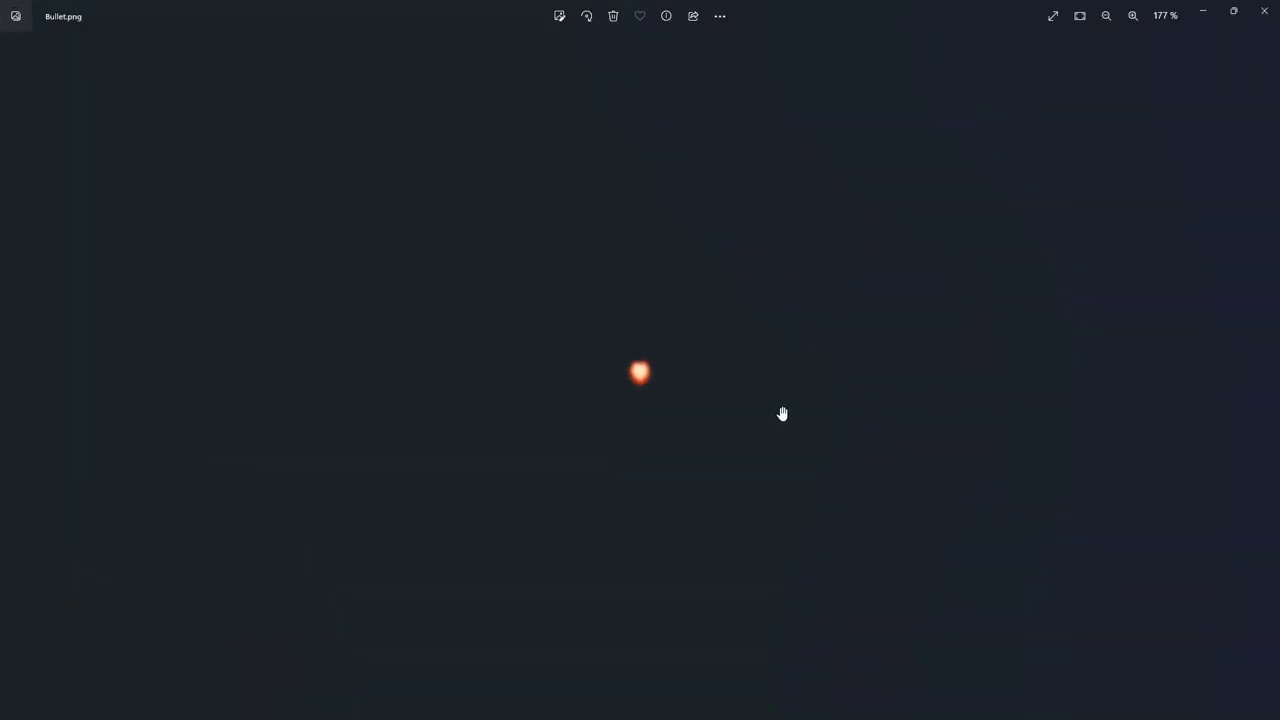
Step: Close Photos, place a test Bullet above the ship's nose, play-test it twice, then delete it
left_click(1264, 10)
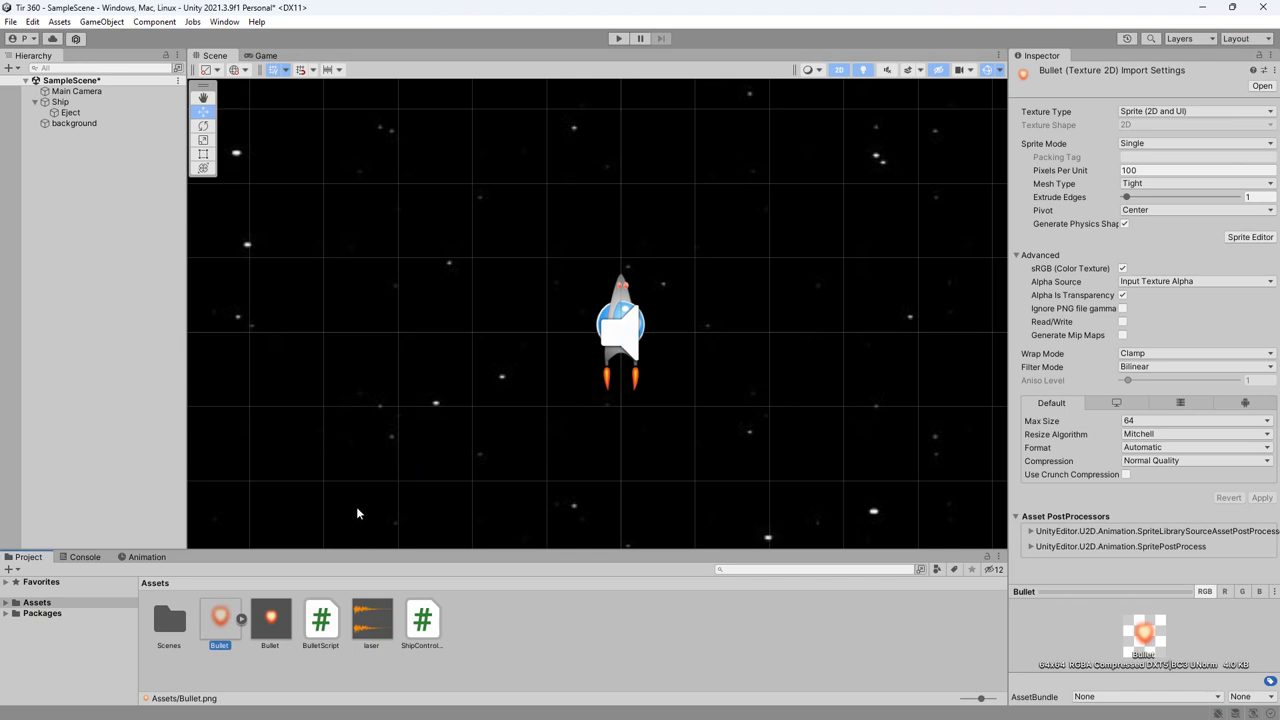
left_click_drag(272, 627, 60, 262)
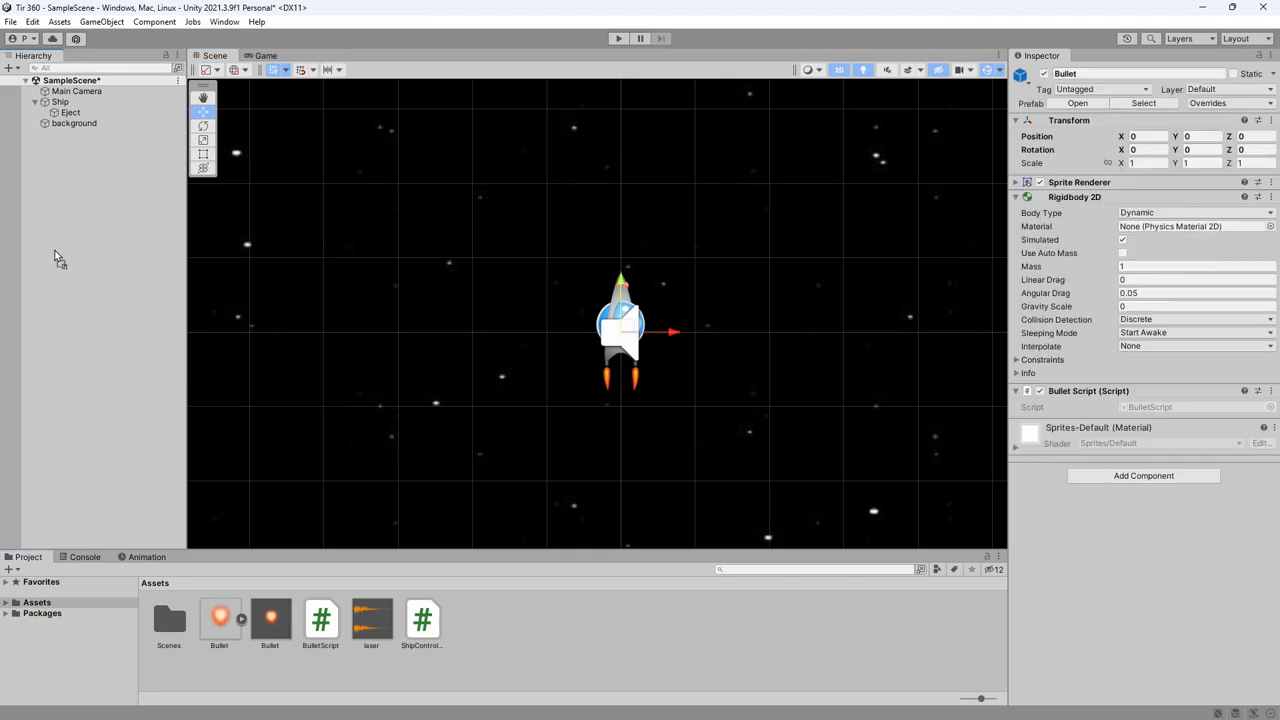
left_click_drag(618, 275, 618, 153)
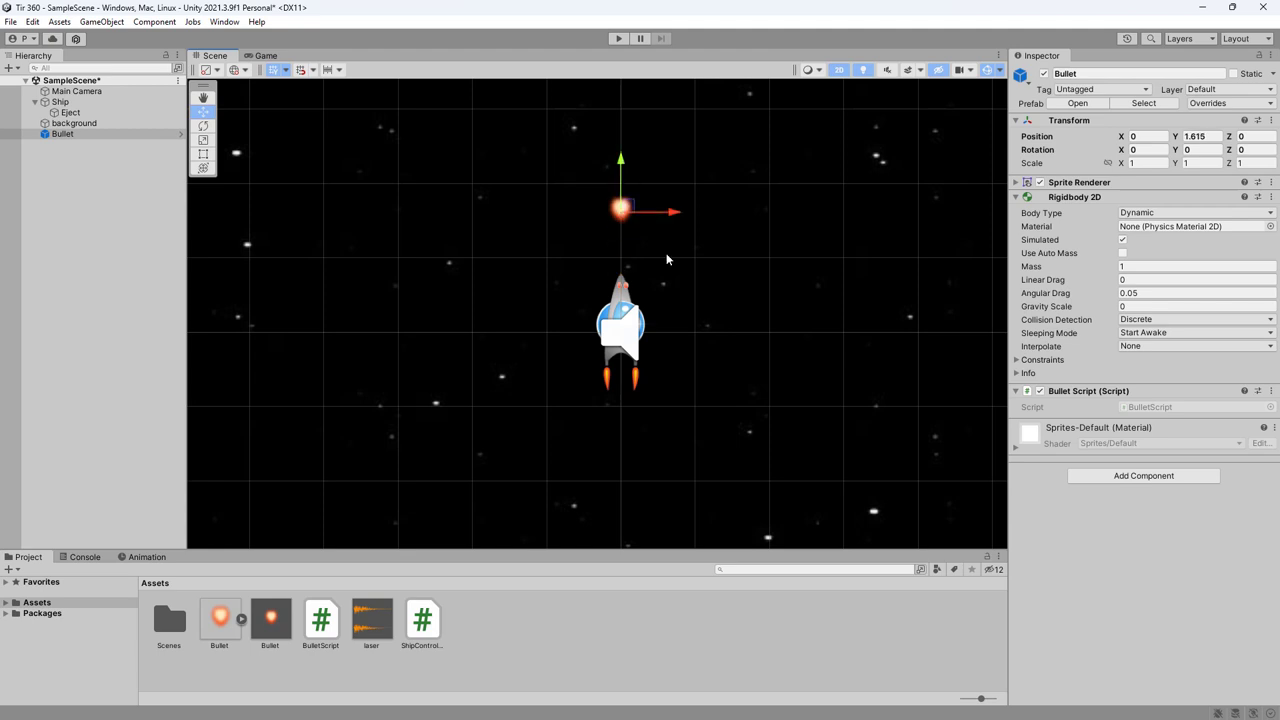
left_click(619, 39)
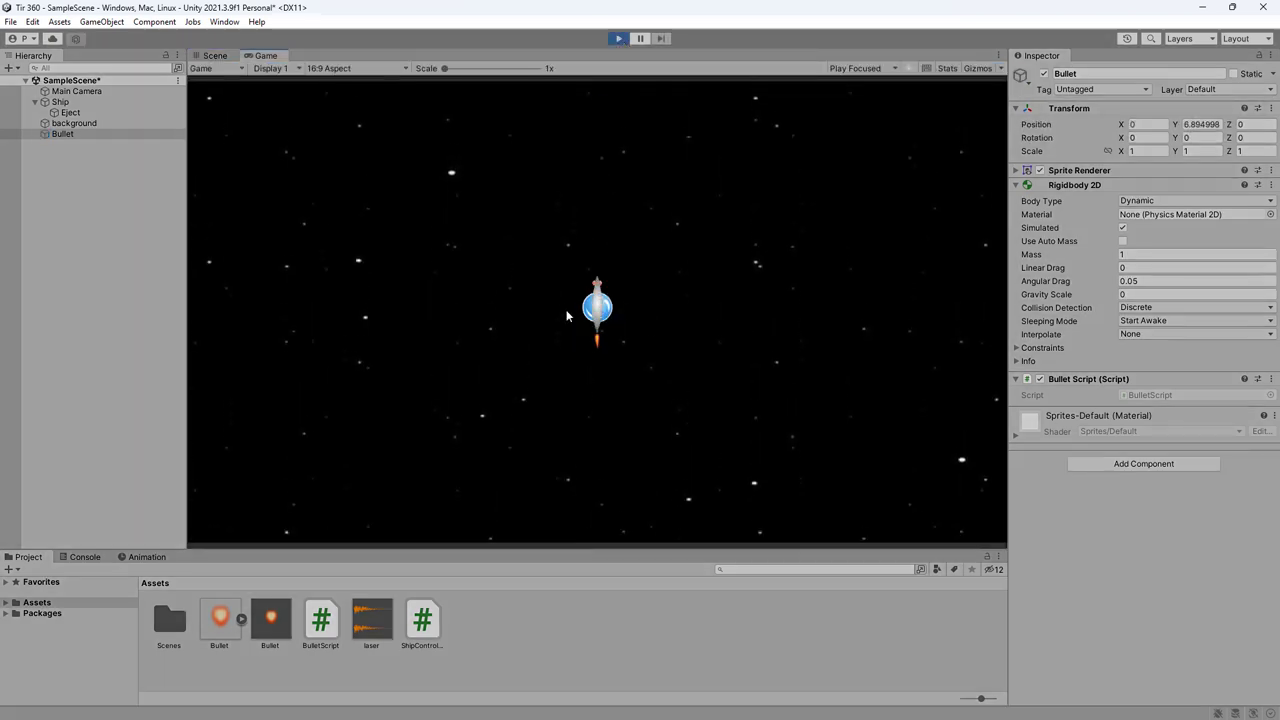
left_click(619, 40)
left_click(619, 39)
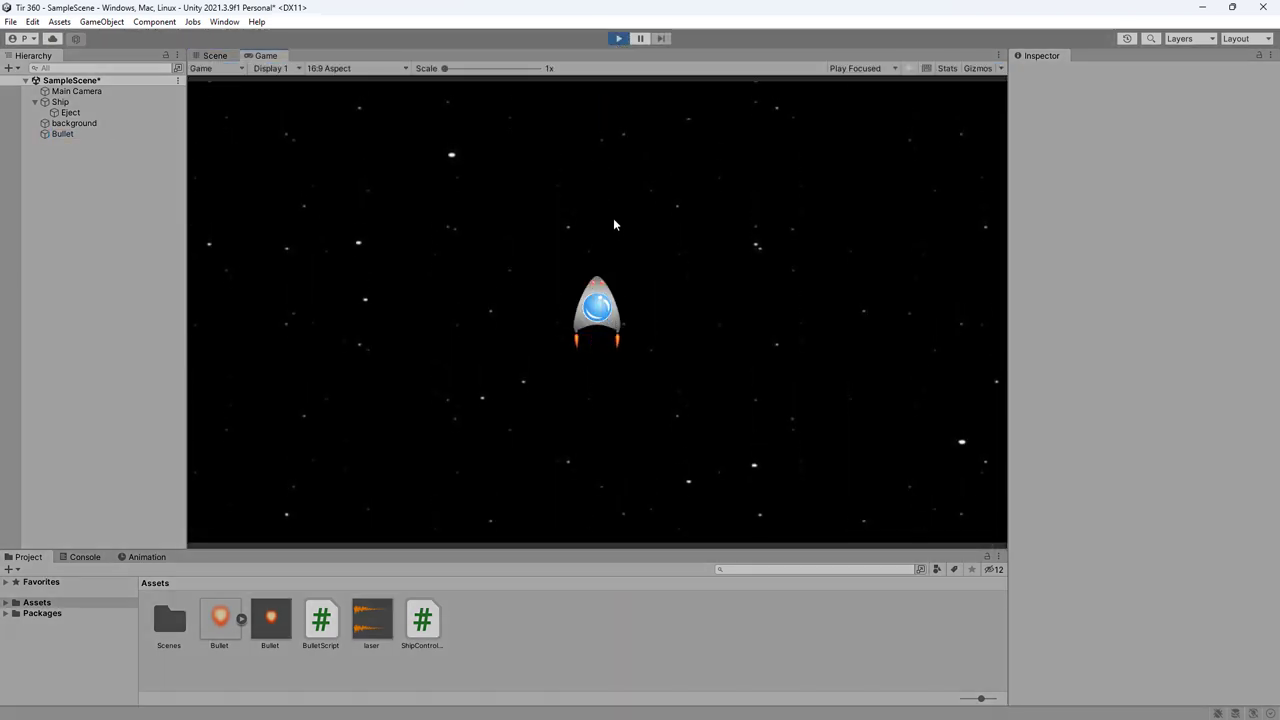
left_click(619, 39)
left_click(62, 135)
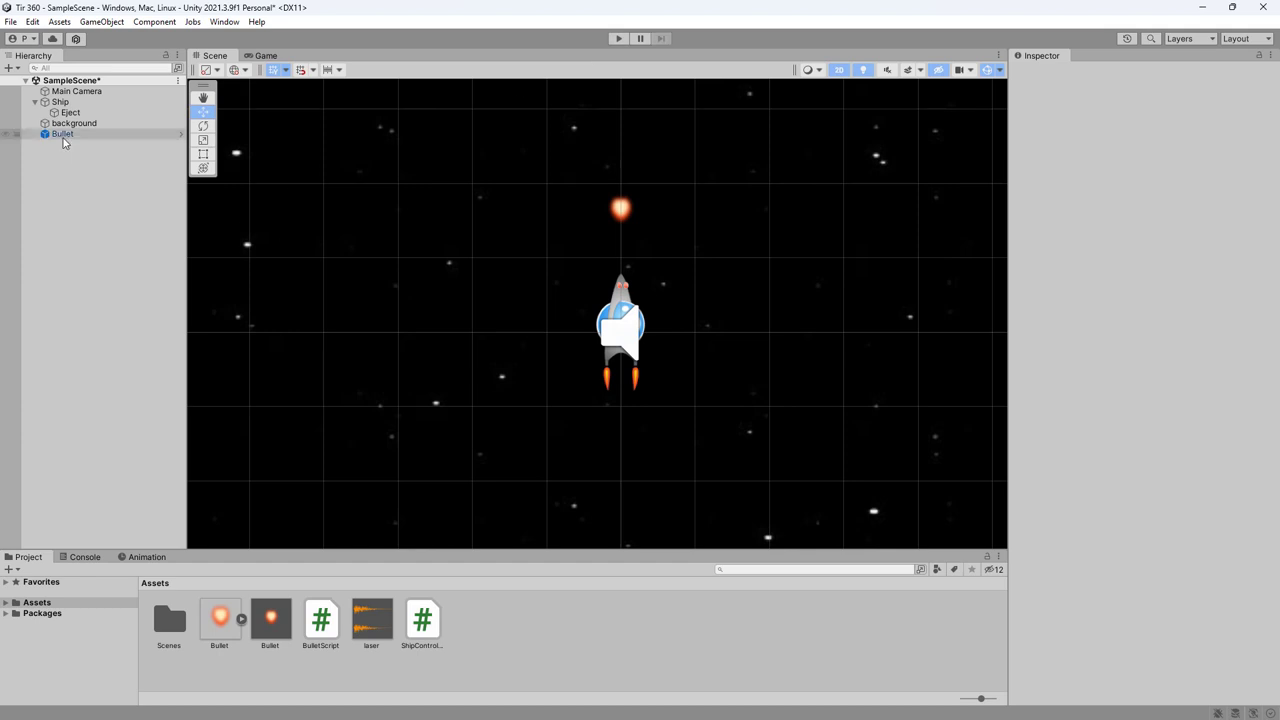
key("Delete")
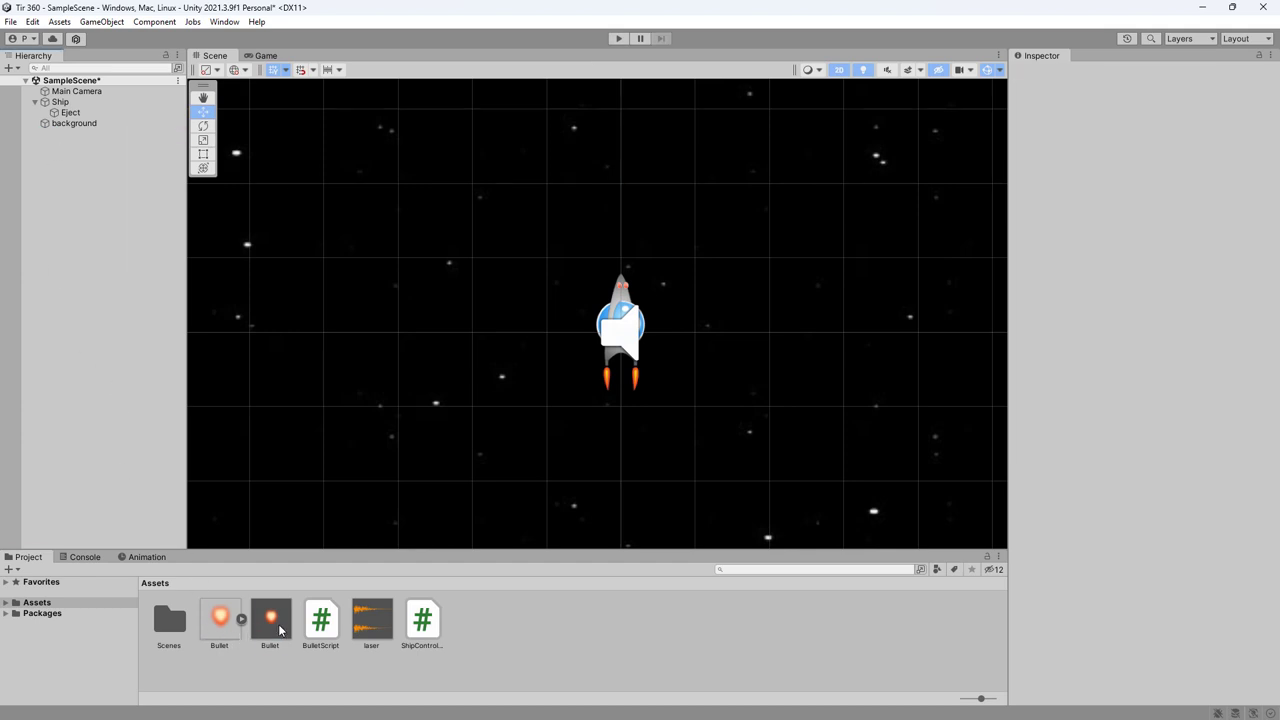
Step: Check the Bullet prefab's Gravity Scale and open BulletScript.cs in Visual Studio
left_click(281, 630)
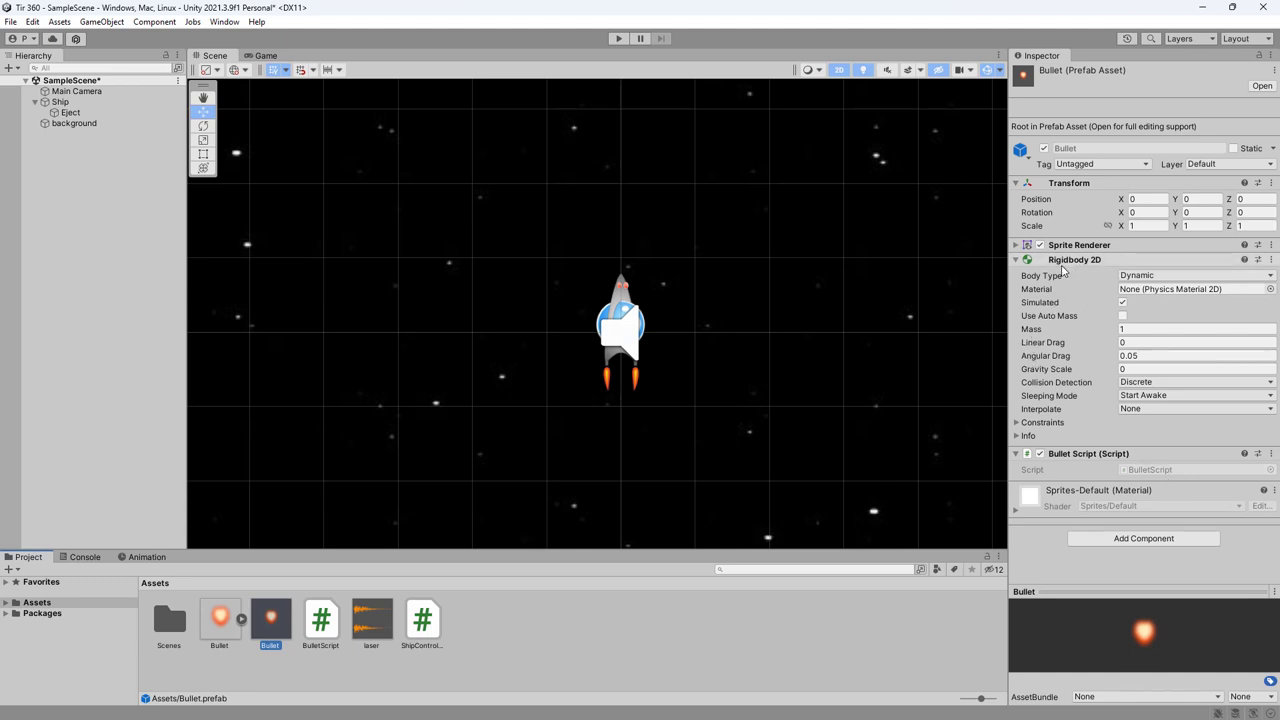
left_click(1062, 370)
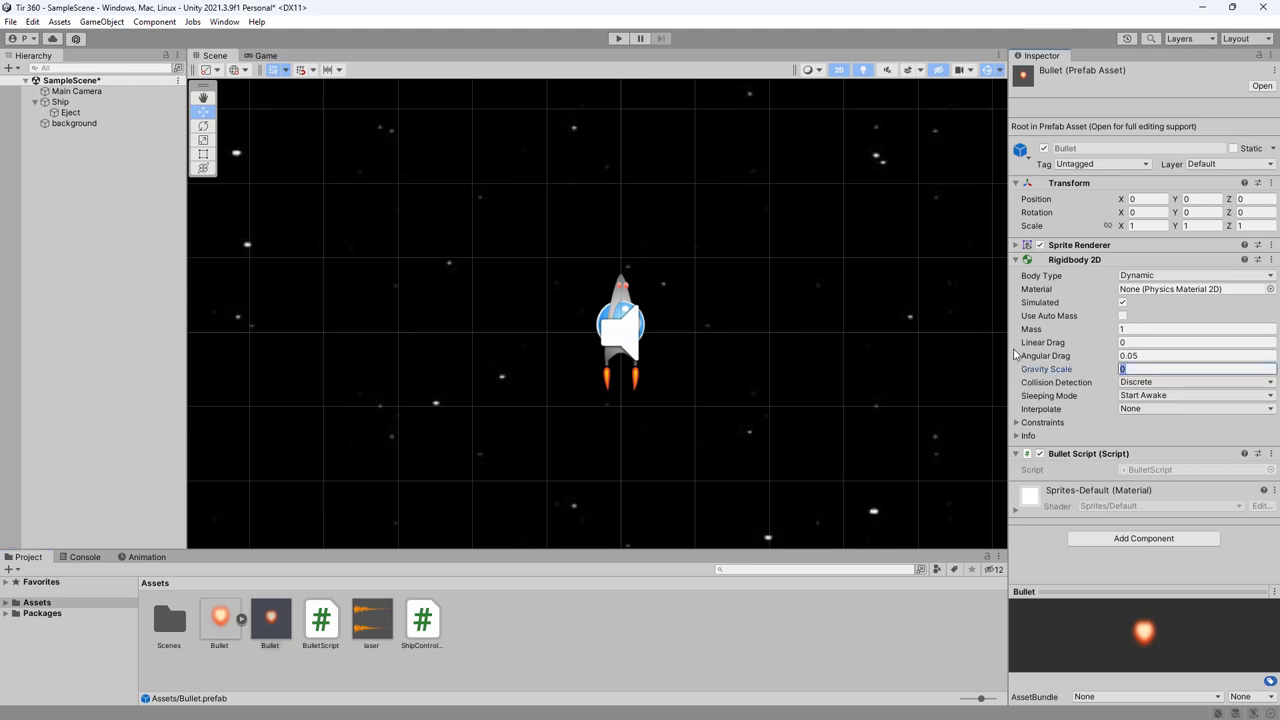
double_click(330, 632)
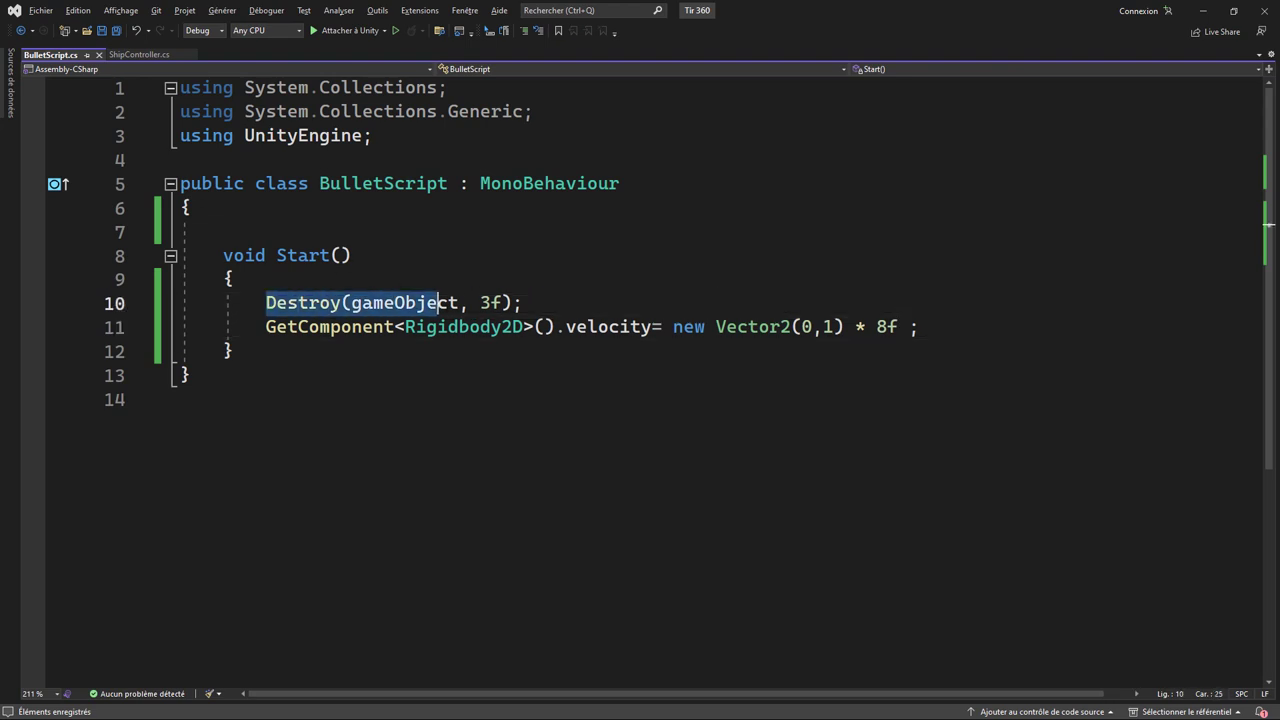
Step: Highlight the Destroy(gameObject, 3f) lifetime and Vector2(0,1) * 8f velocity, then minimize Visual Studio
left_click_drag(265, 302, 545, 303)
double_click(491, 302)
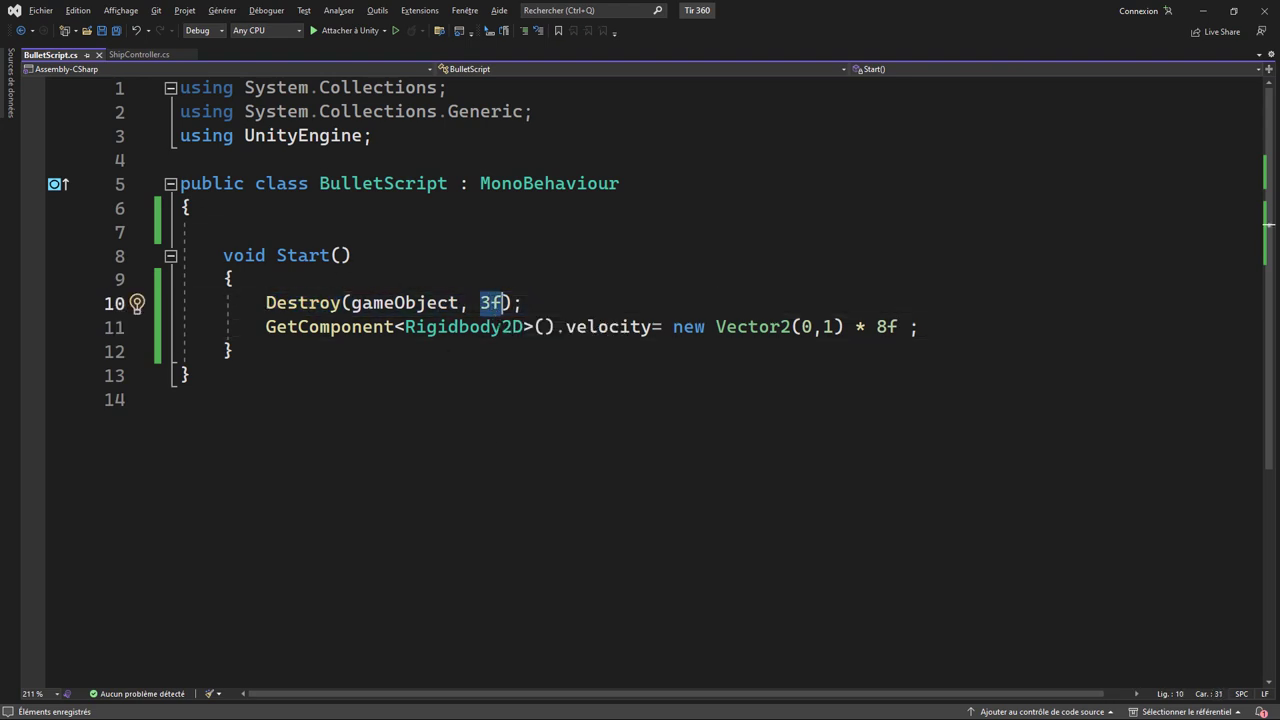
left_click_drag(265, 327, 655, 327)
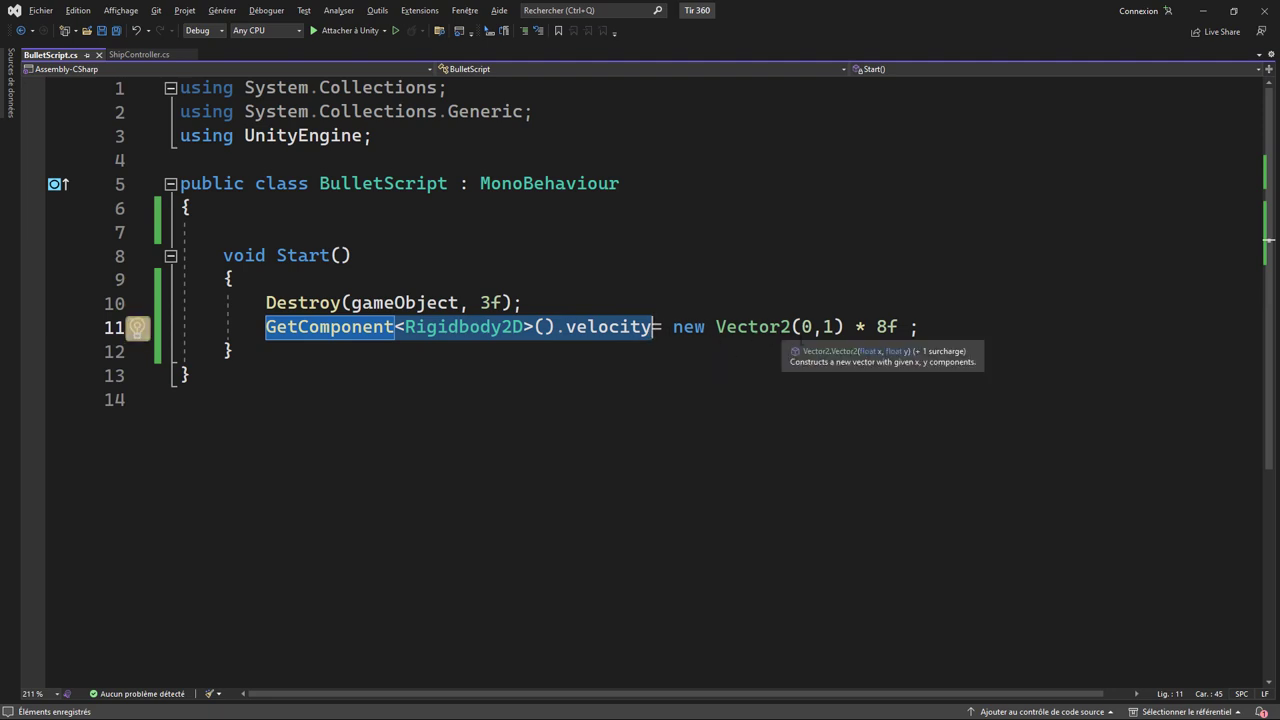
double_click(807, 327)
double_click(828, 327)
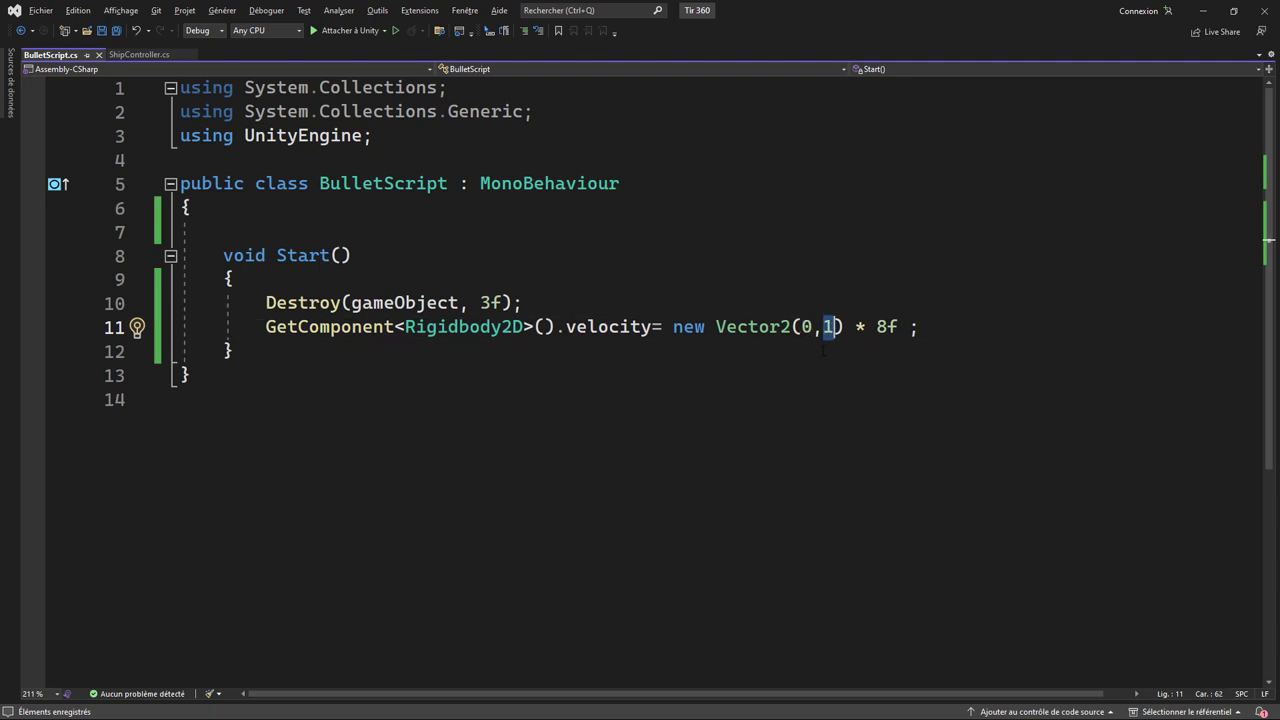
left_click_drag(855, 327, 899, 327)
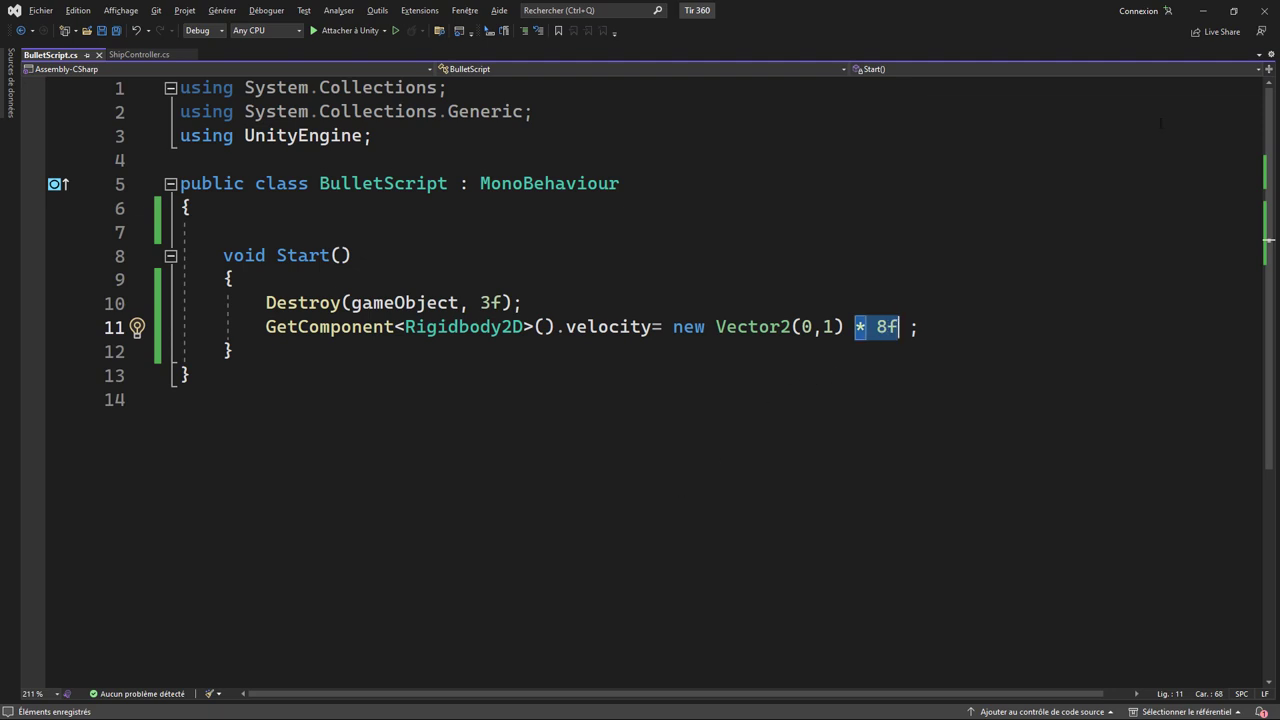
left_click(1203, 10)
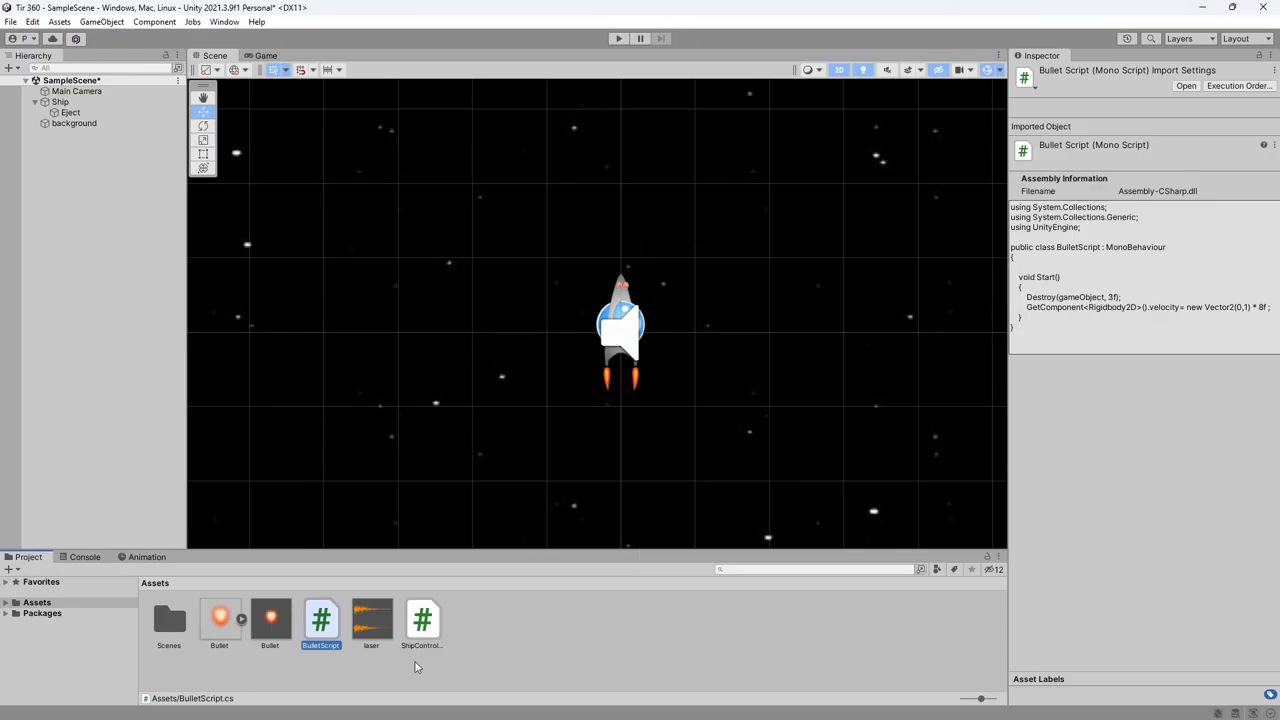
Step: Open ShipController.cs from the Ship's Inspector Script field
left_click(60, 103)
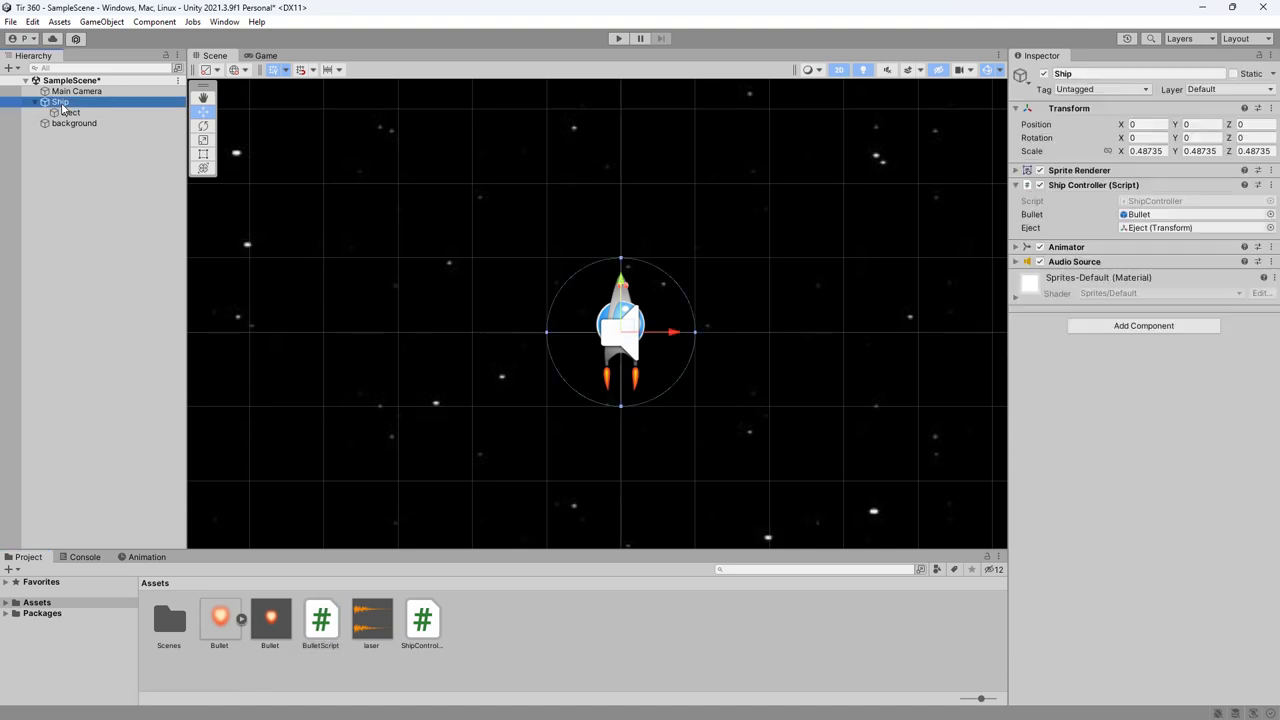
left_click(1156, 203)
double_click(1157, 207)
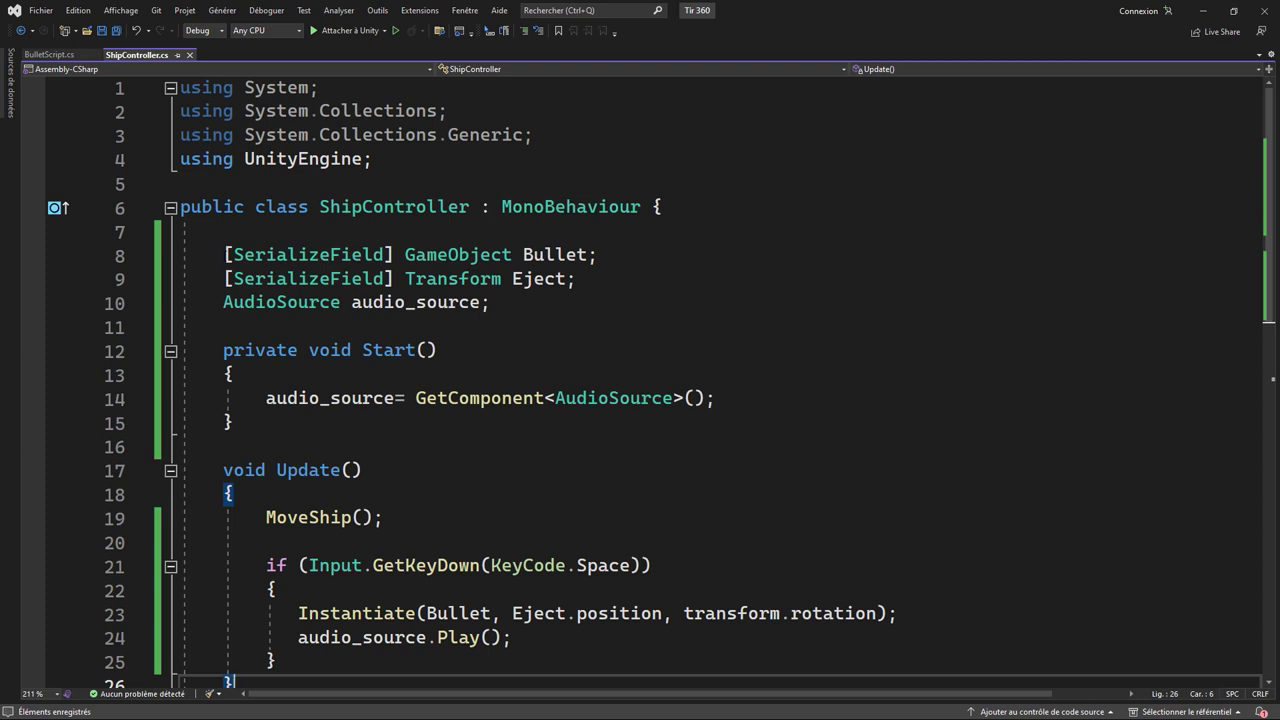
Step: Highlight the Bullet and Eject fields and the audio_source declaration and assignment
left_click_drag(223, 254, 608, 266)
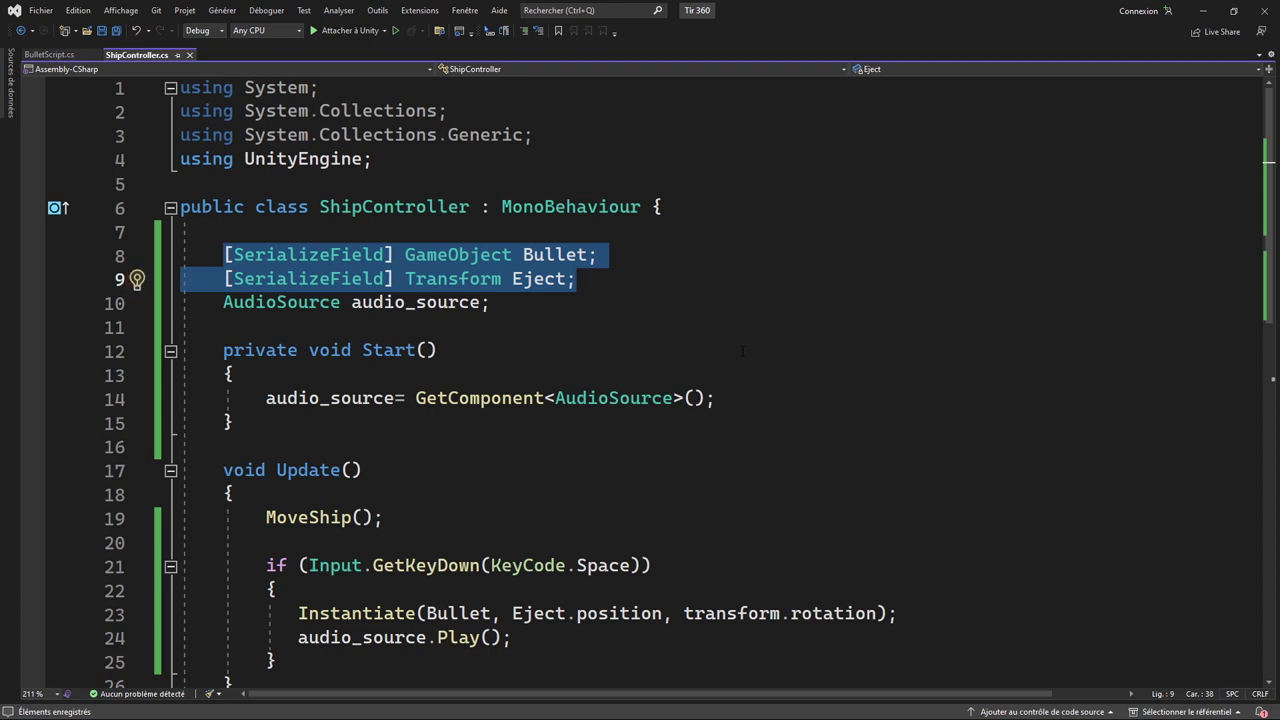
double_click(558, 255)
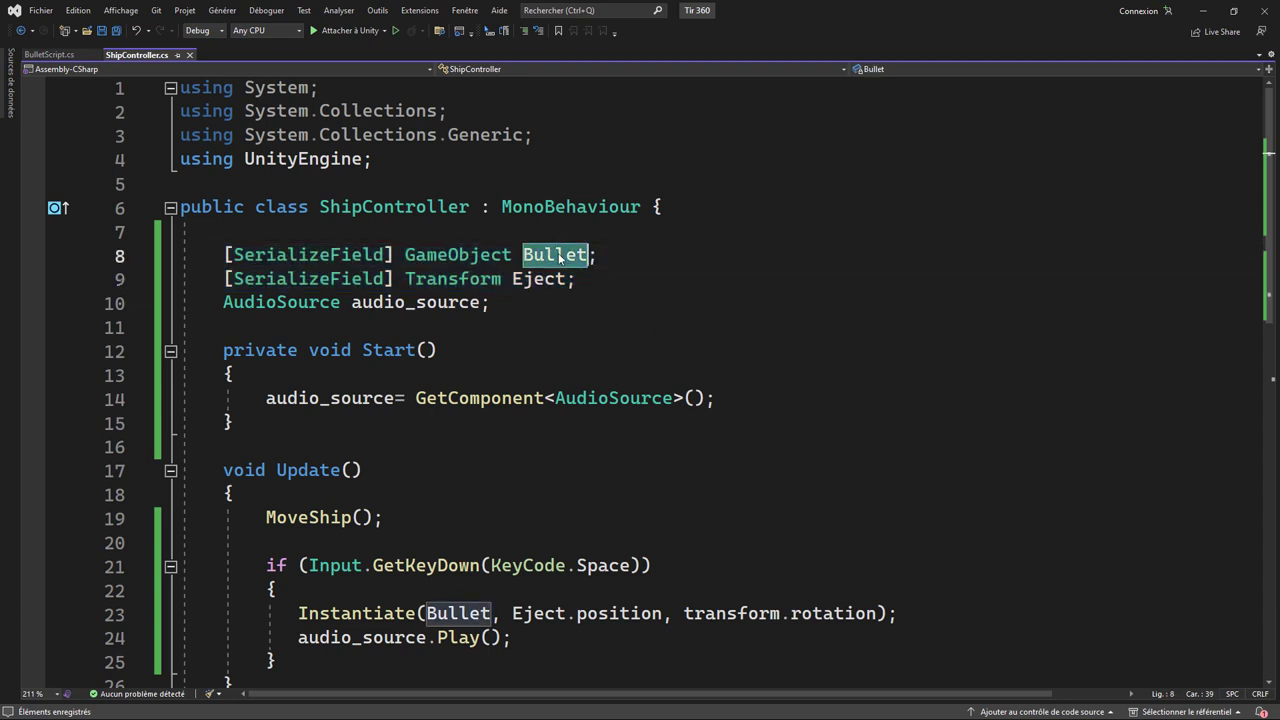
left_click(523, 279)
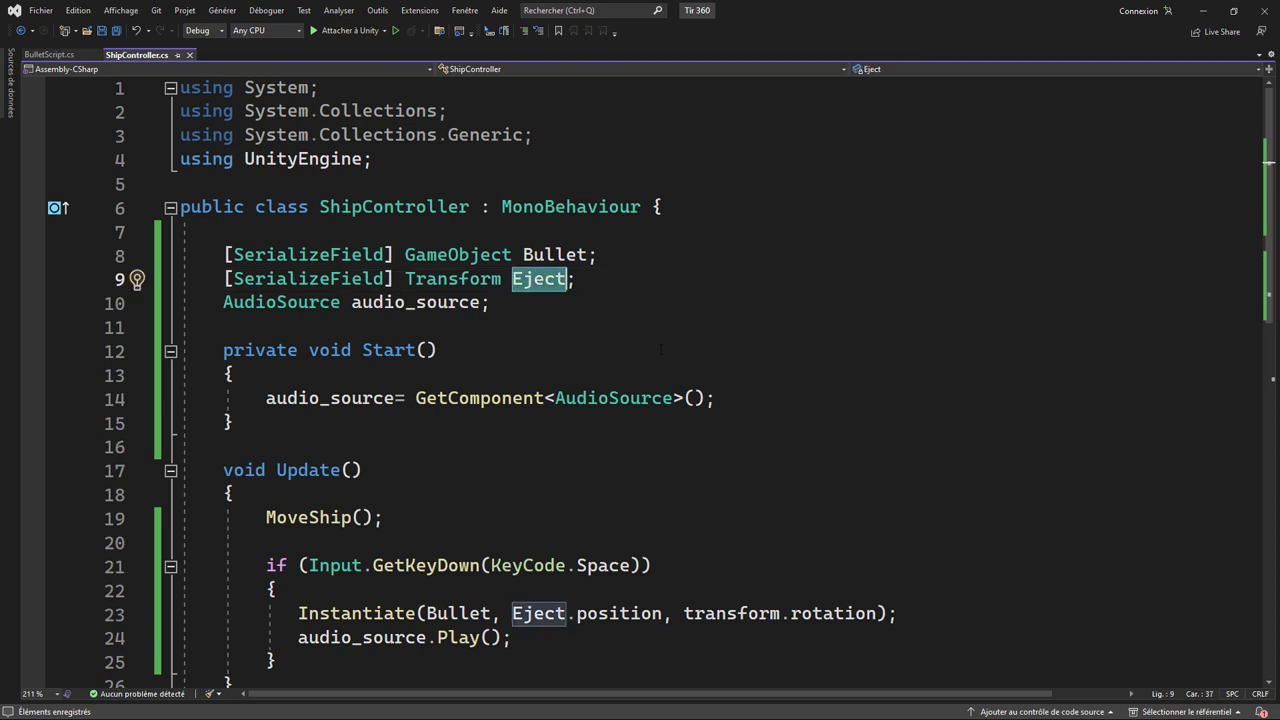
mouse_move(540, 284)
left_click_drag(223, 302, 490, 302)
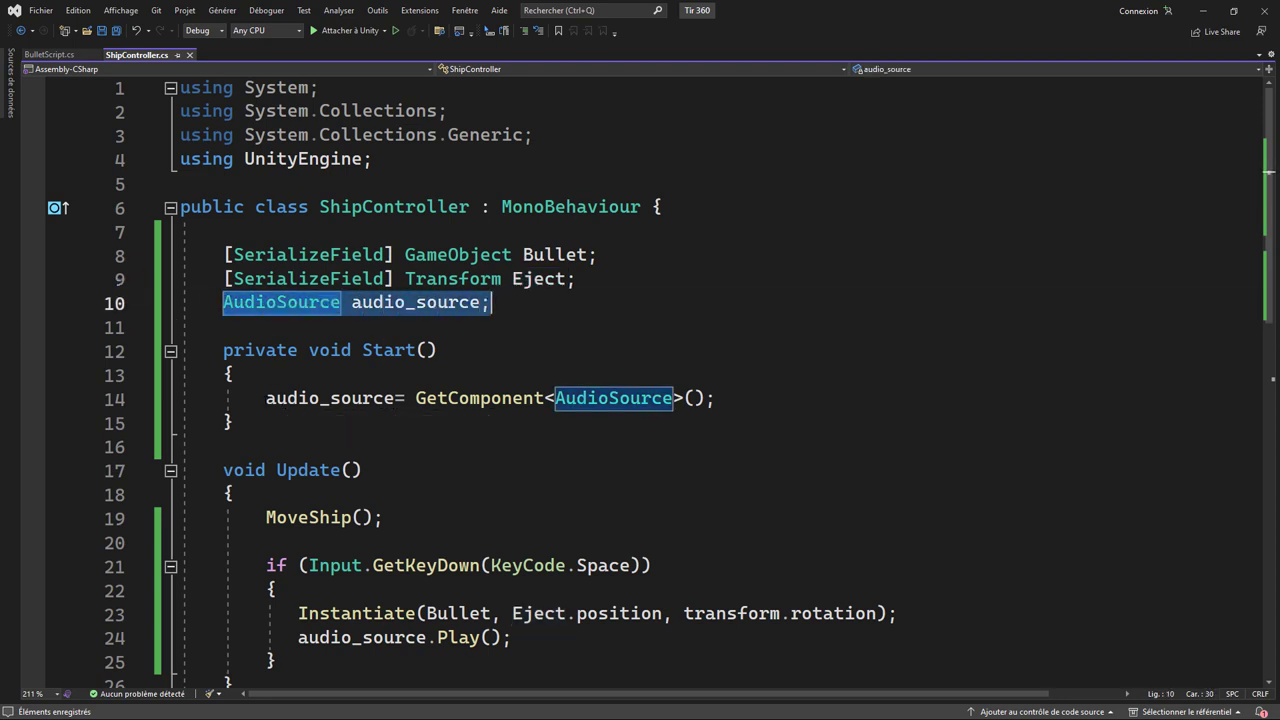
left_click_drag(265, 398, 715, 398)
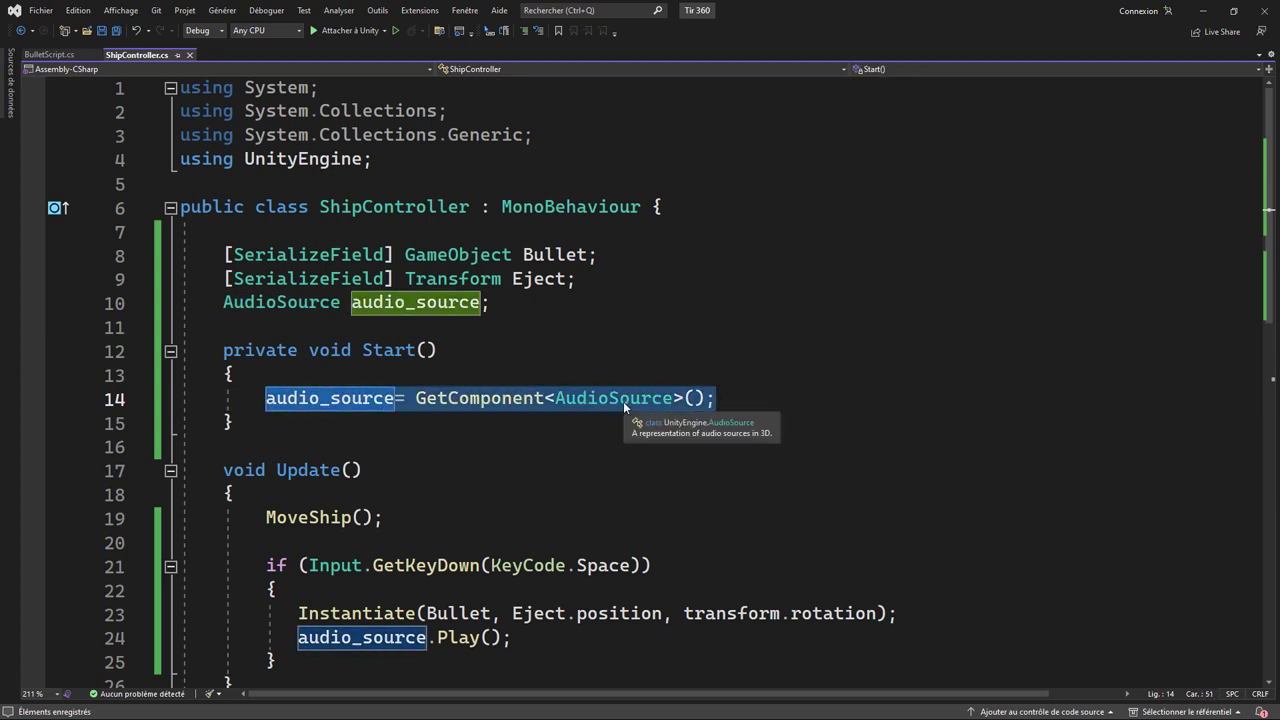
Step: Highlight the MoveShip() call, the horizontal and vertical input reads, and transform.Translate
scroll(559, 385, "down", 4)
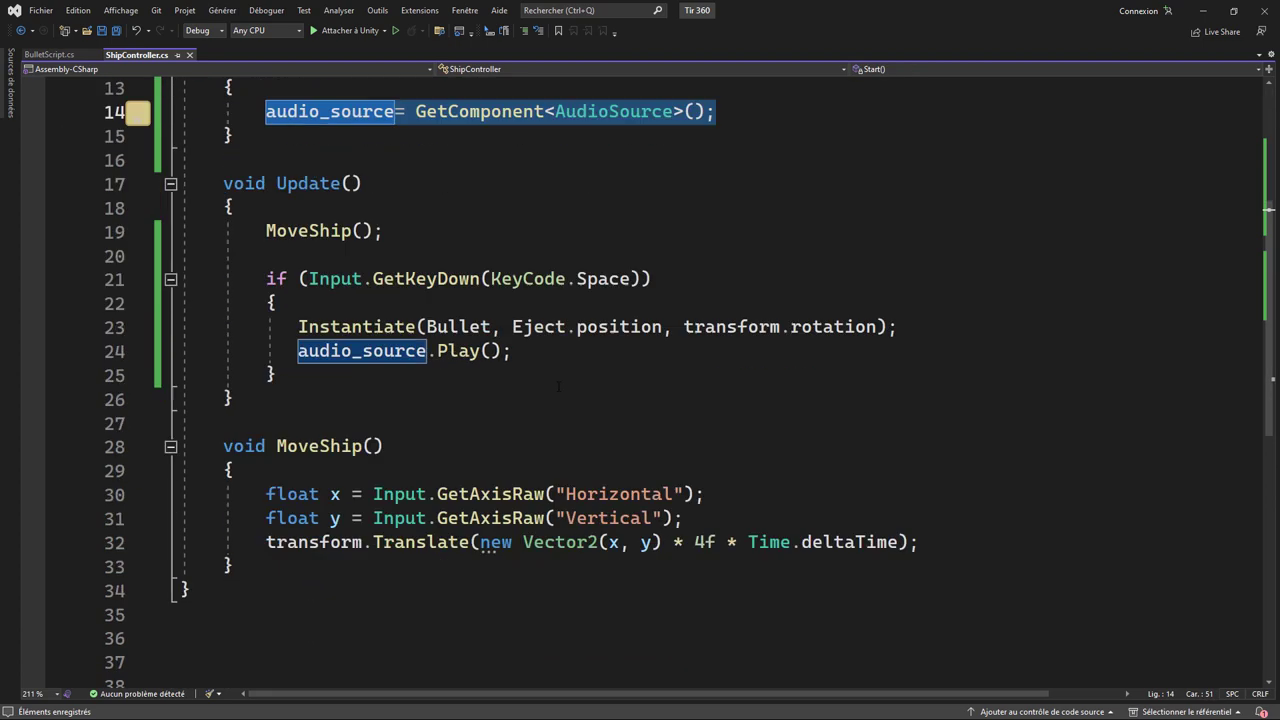
left_click_drag(257, 231, 437, 232)
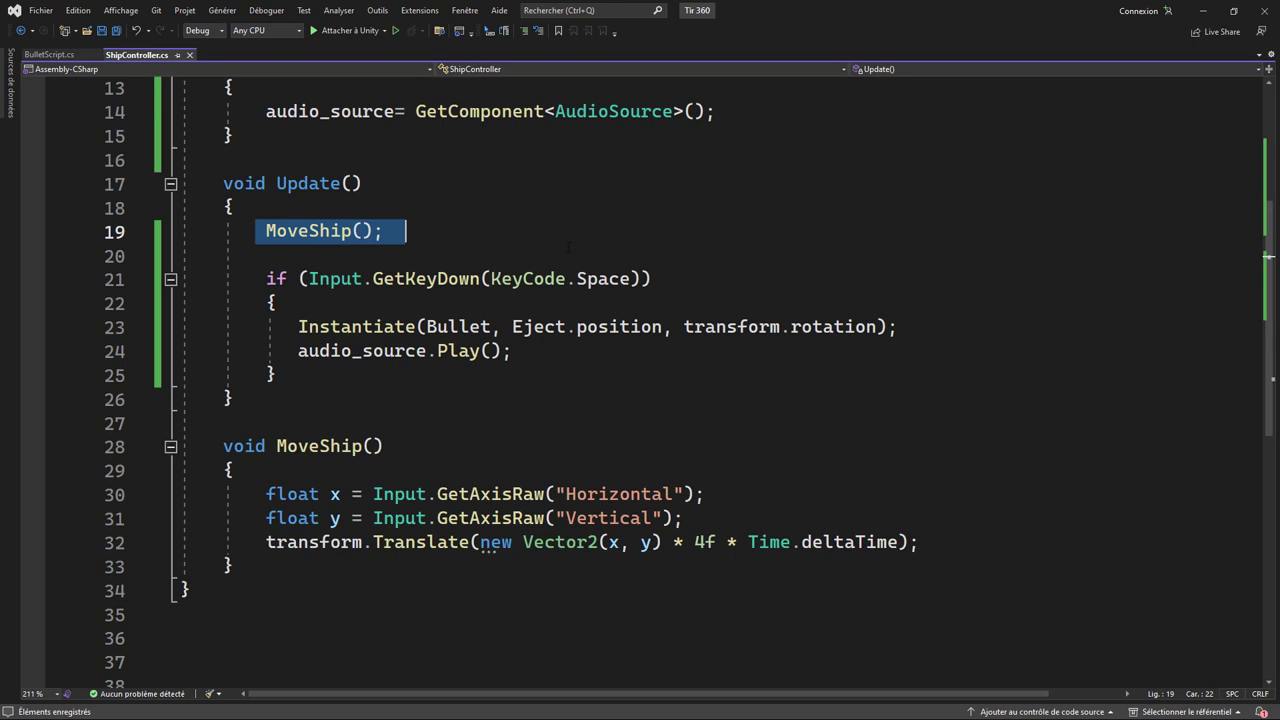
left_click_drag(266, 494, 727, 513)
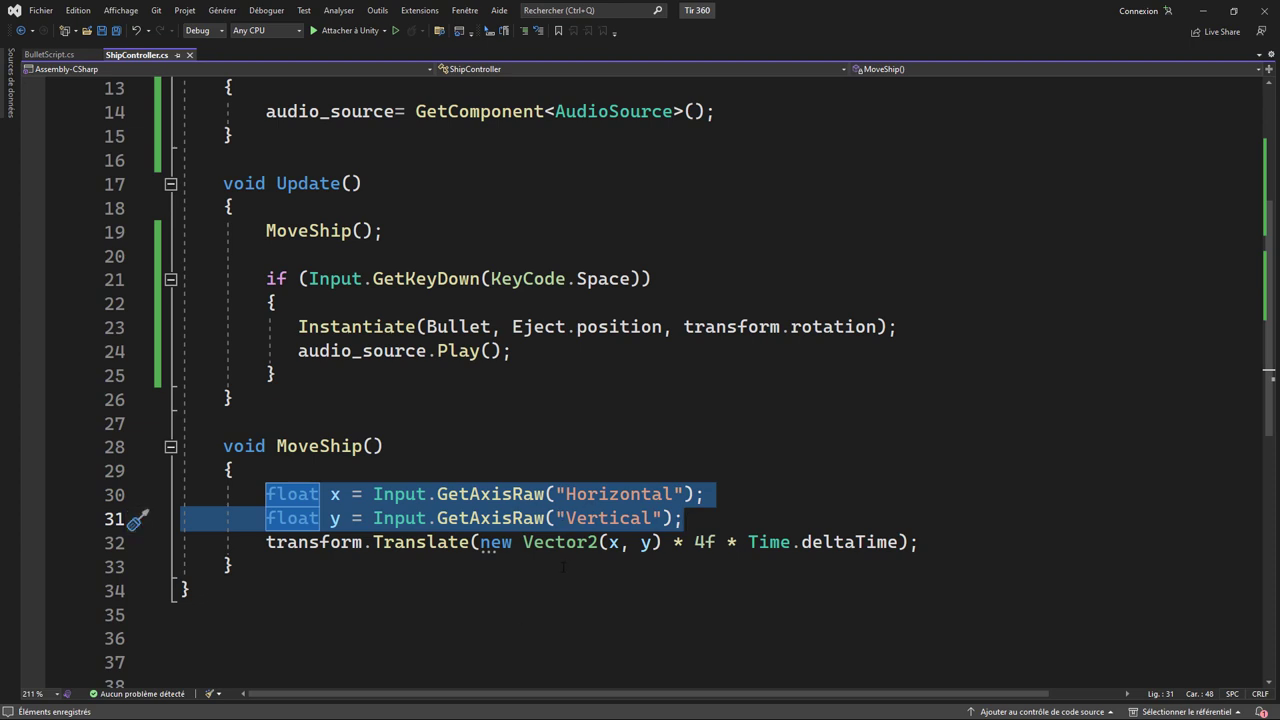
left_click_drag(267, 542, 930, 542)
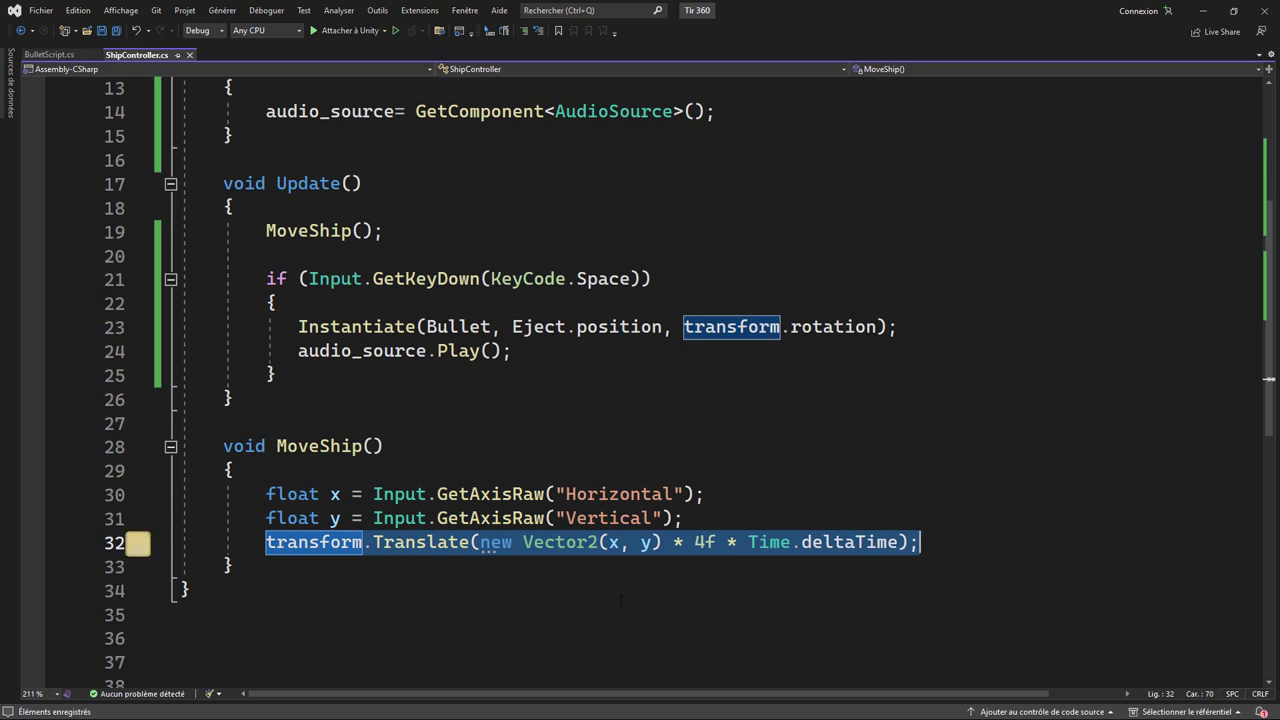
mouse_move(542, 551)
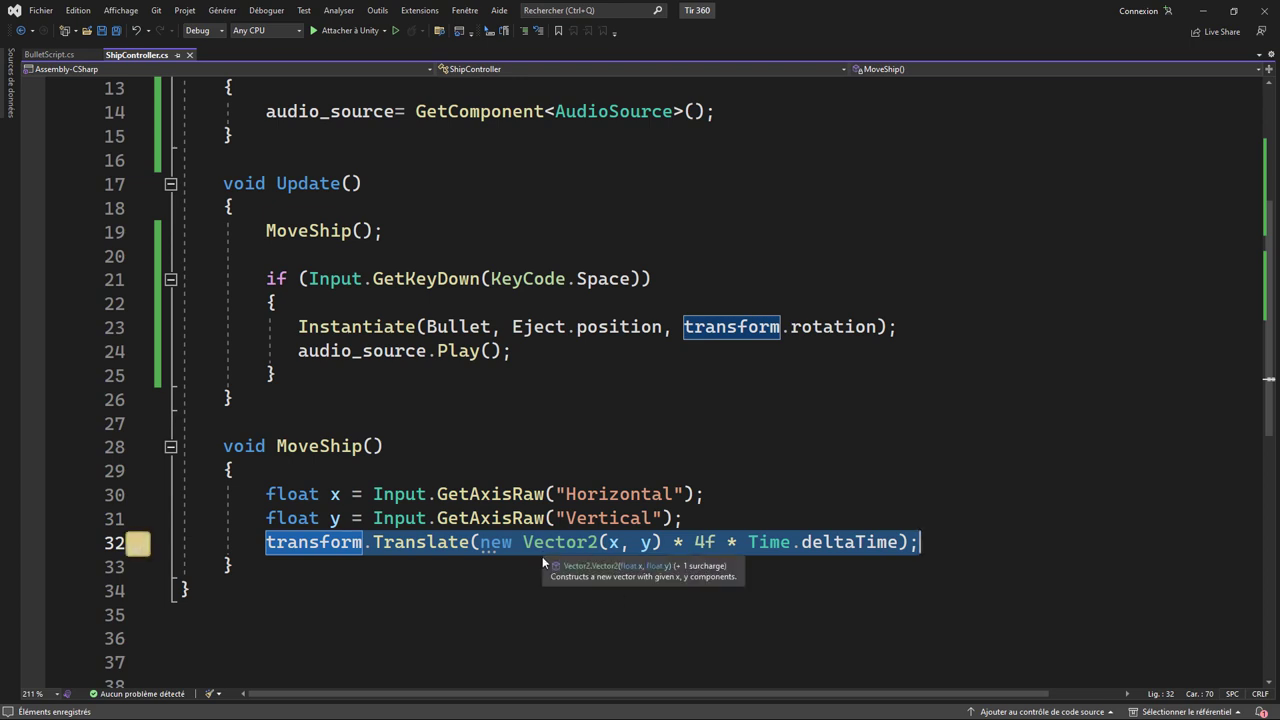
left_click(532, 599)
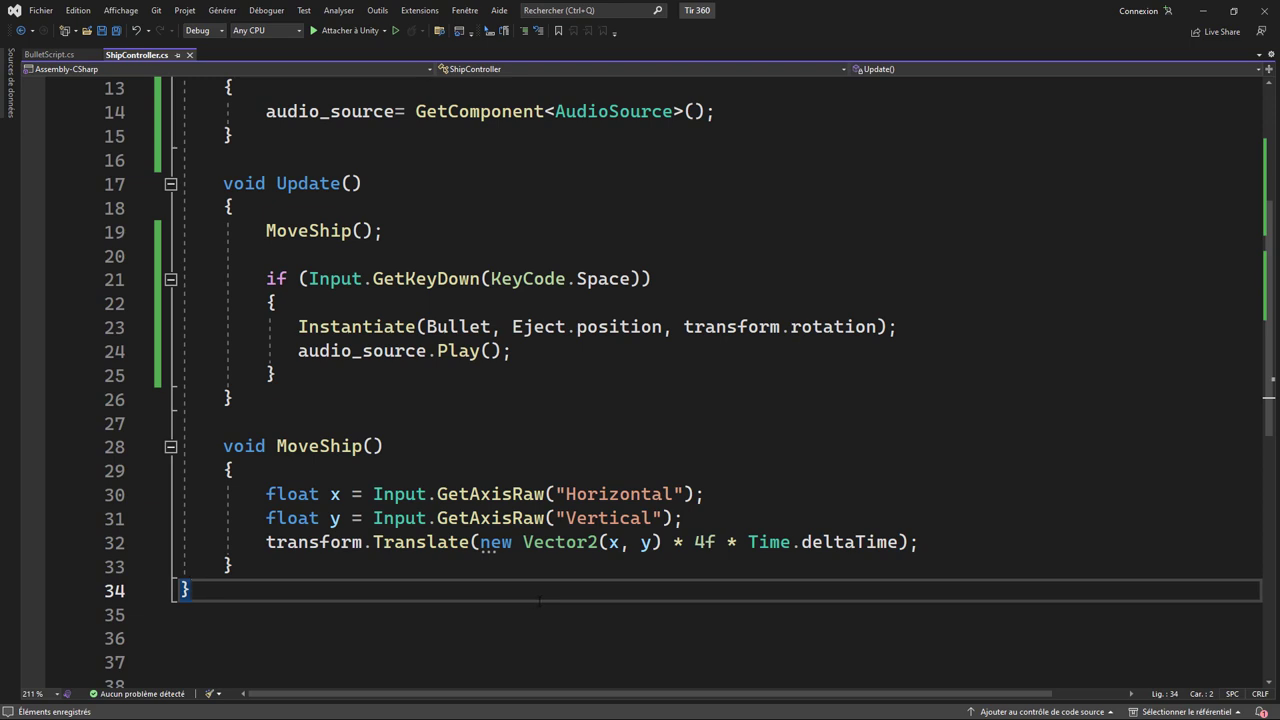
Step: Highlight the Space key check, Instantiate(Bullet, Eject.position) and shot sound, then return to BulletScript.cs
scroll(548, 591, "up", 1)
scroll(548, 591, "up", 1)
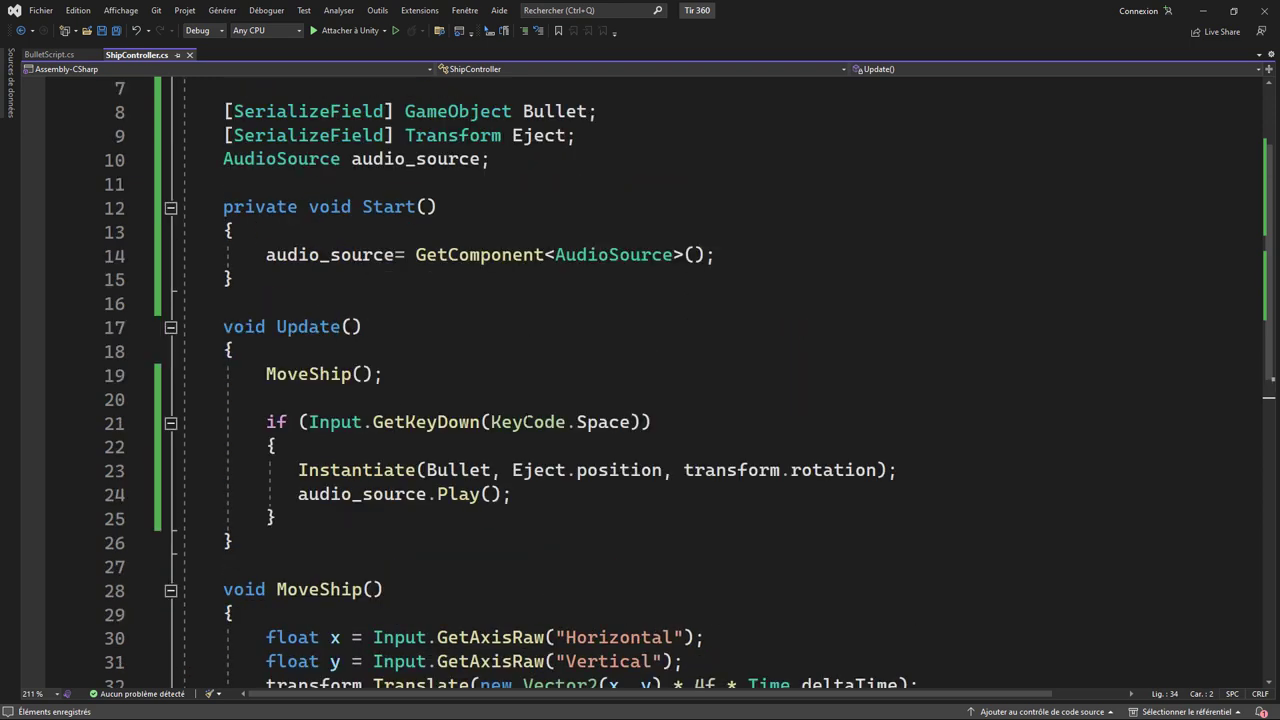
left_click_drag(262, 422, 664, 424)
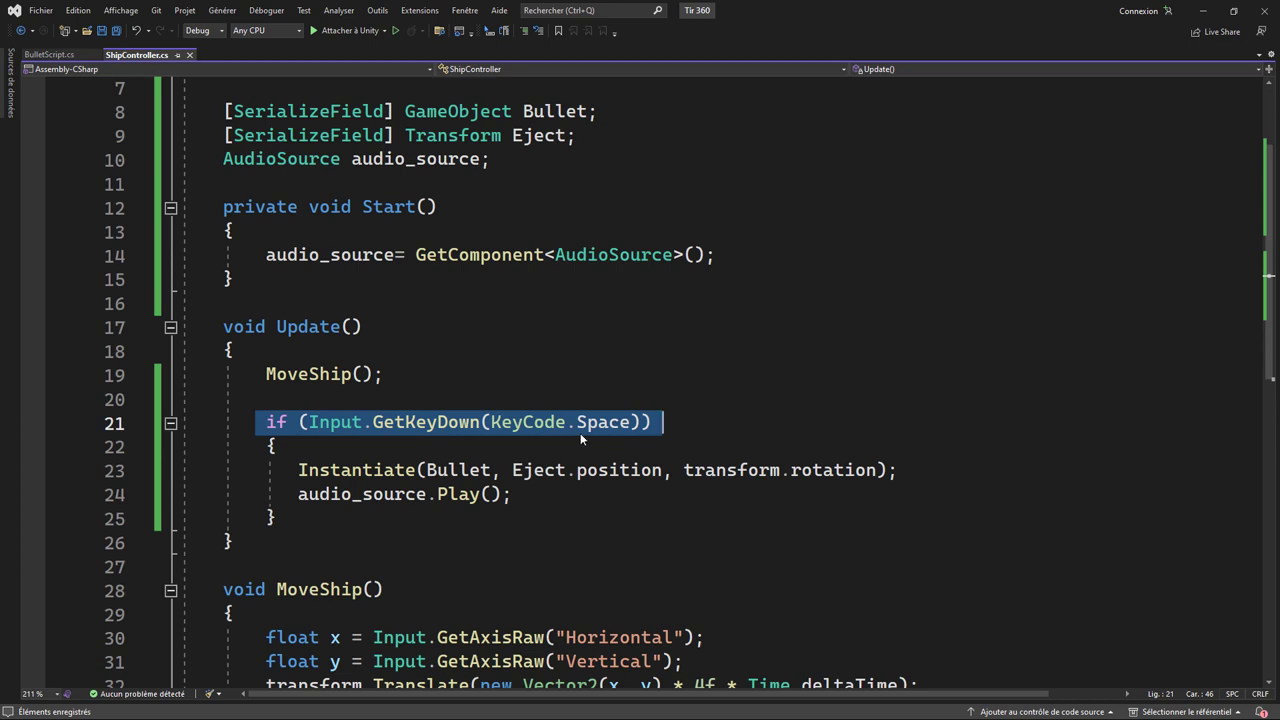
left_click_drag(297, 470, 877, 470)
left_click(470, 470)
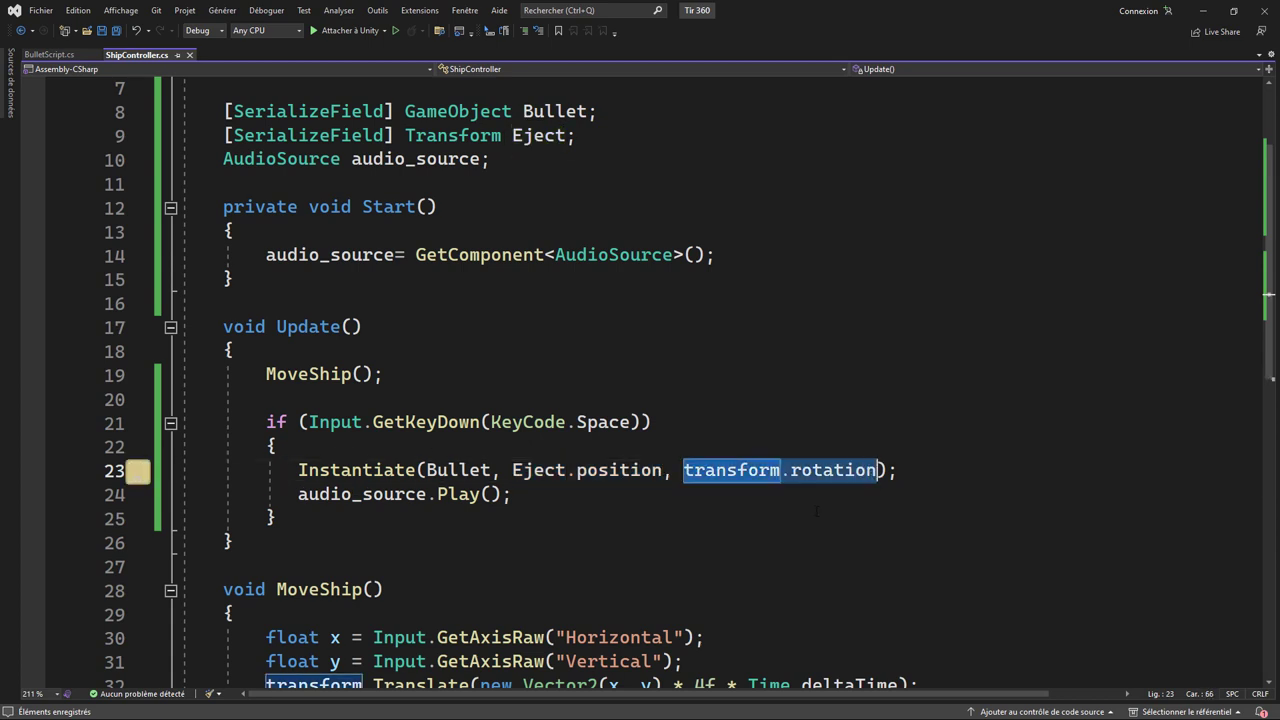
left_click_drag(298, 494, 524, 494)
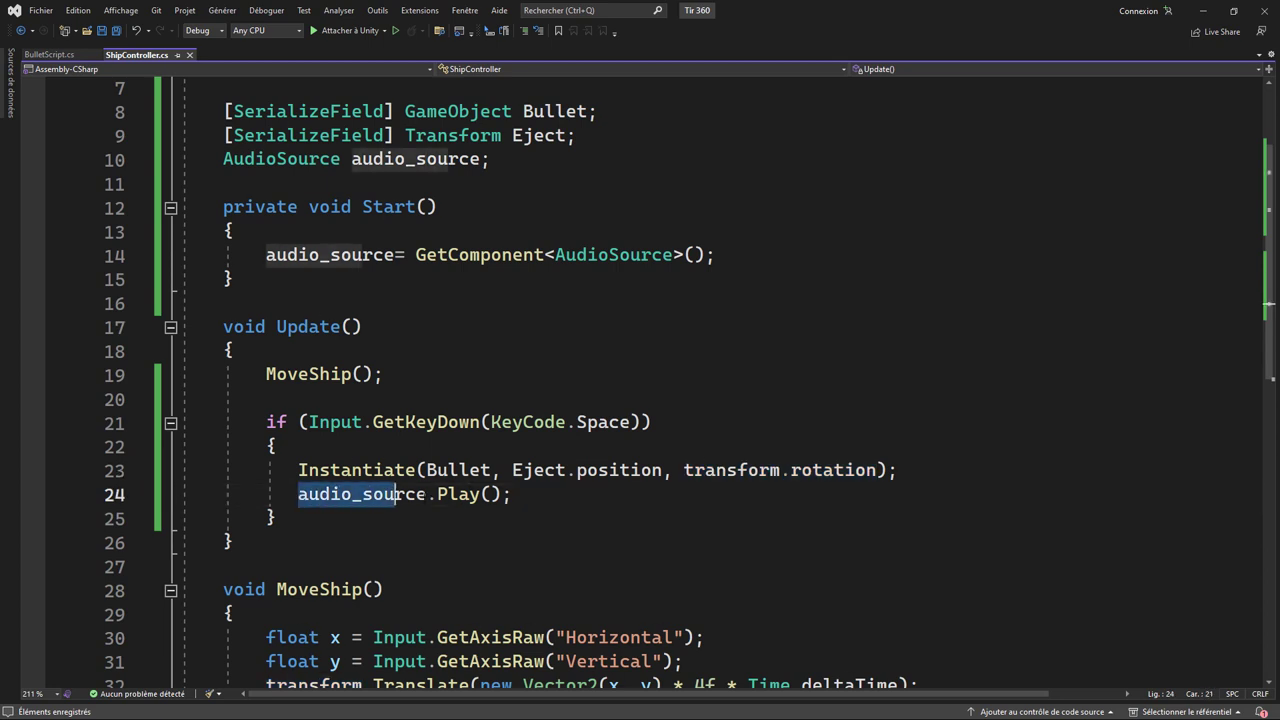
left_click(605, 551)
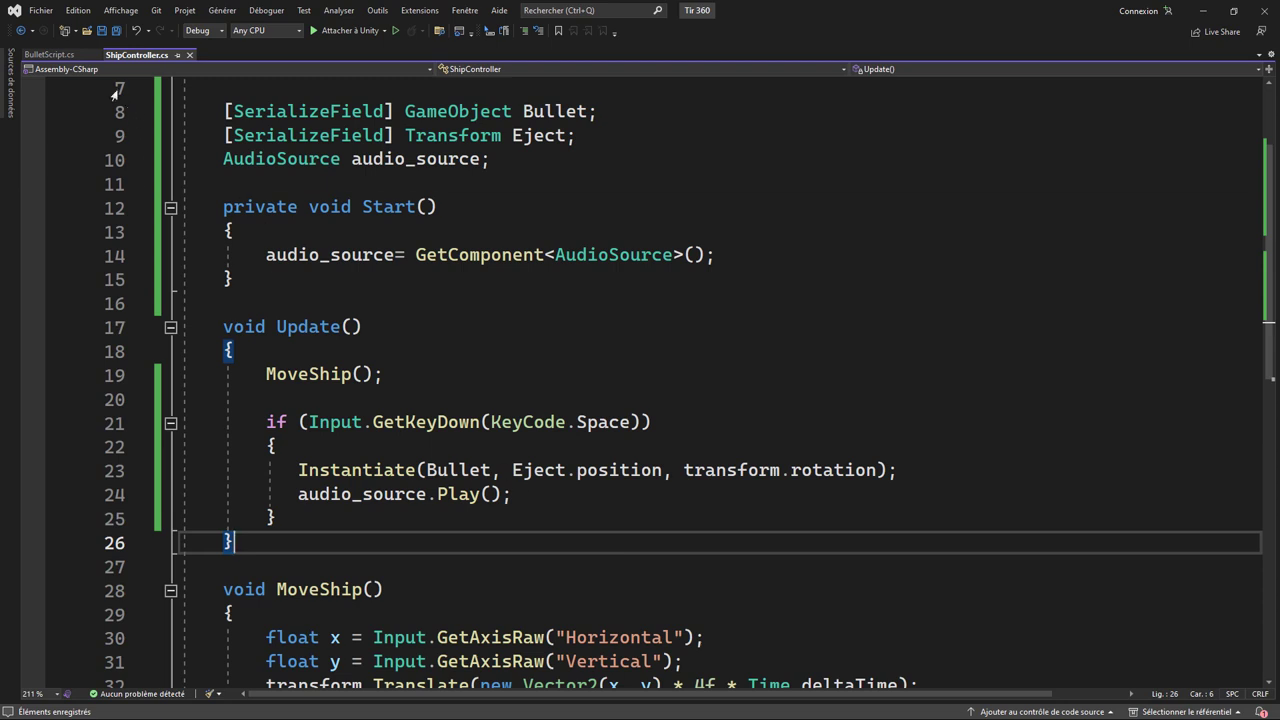
left_click(56, 53)
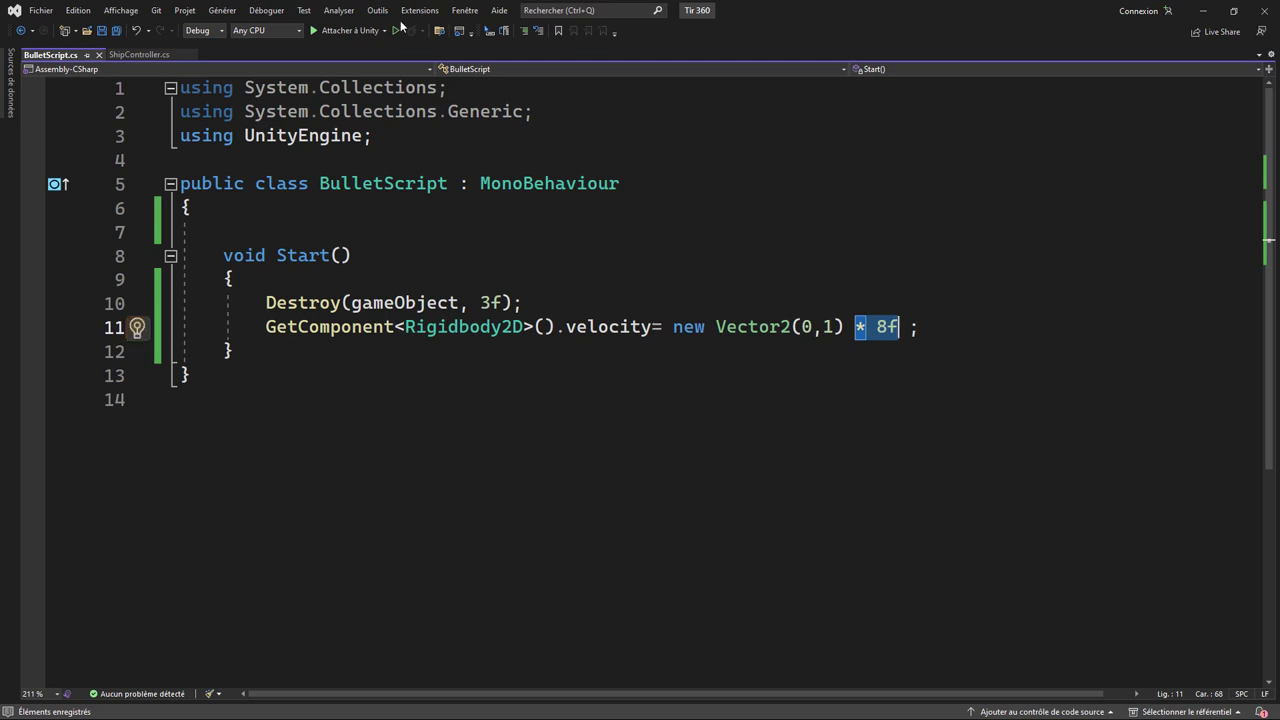
Step: Add a public Angle field initialised to 0 and declare private float x, y
left_click(556, 232)
key("BackSpace")
key("BackSpace")
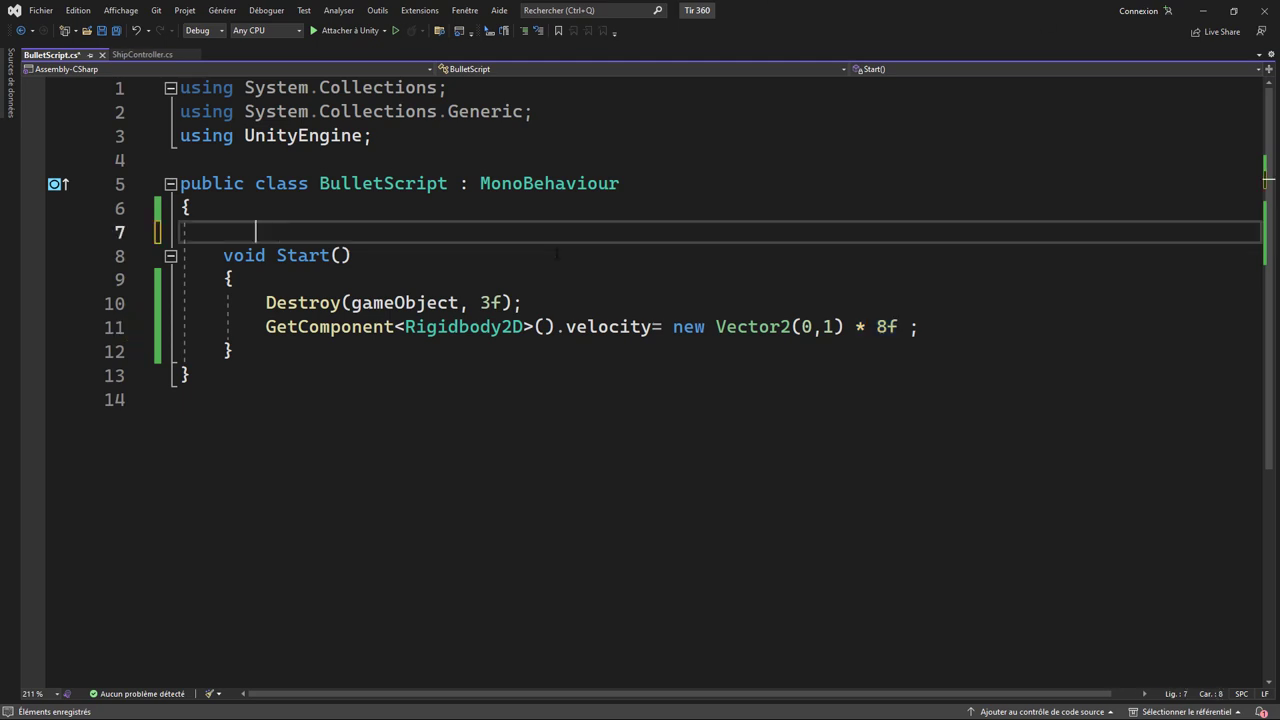
key("Return")
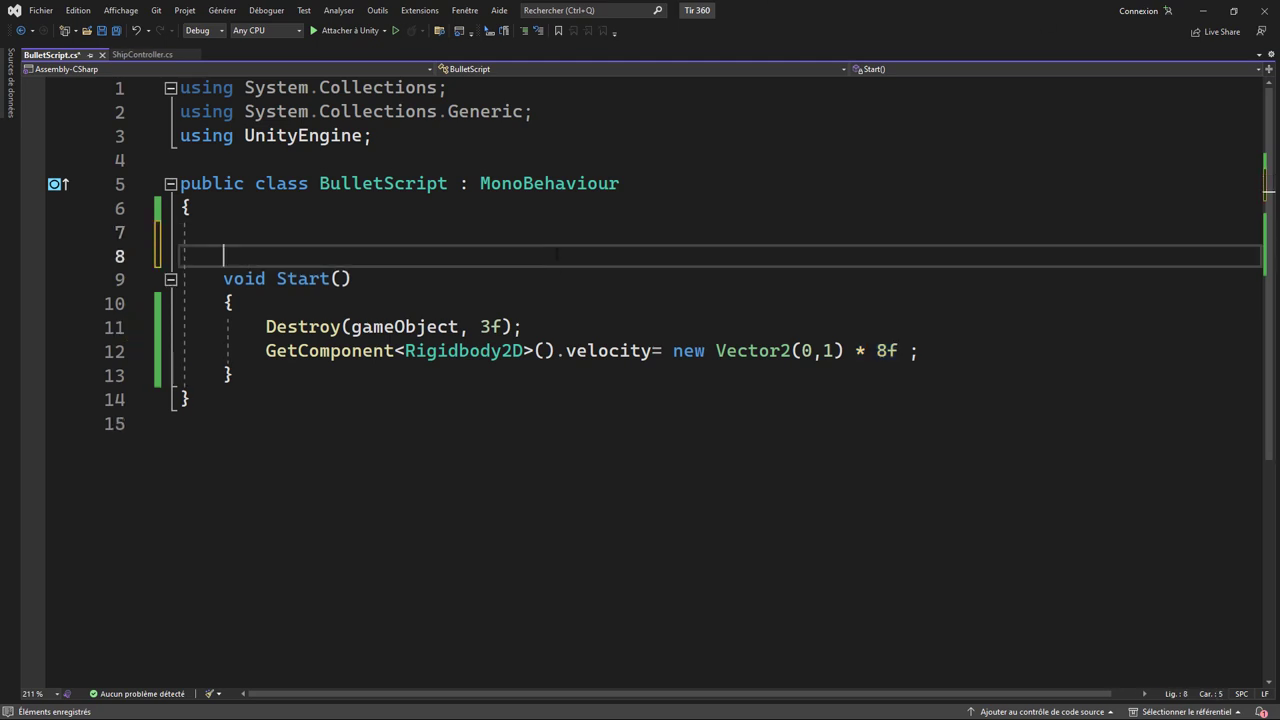
key("Up")
type("public ")
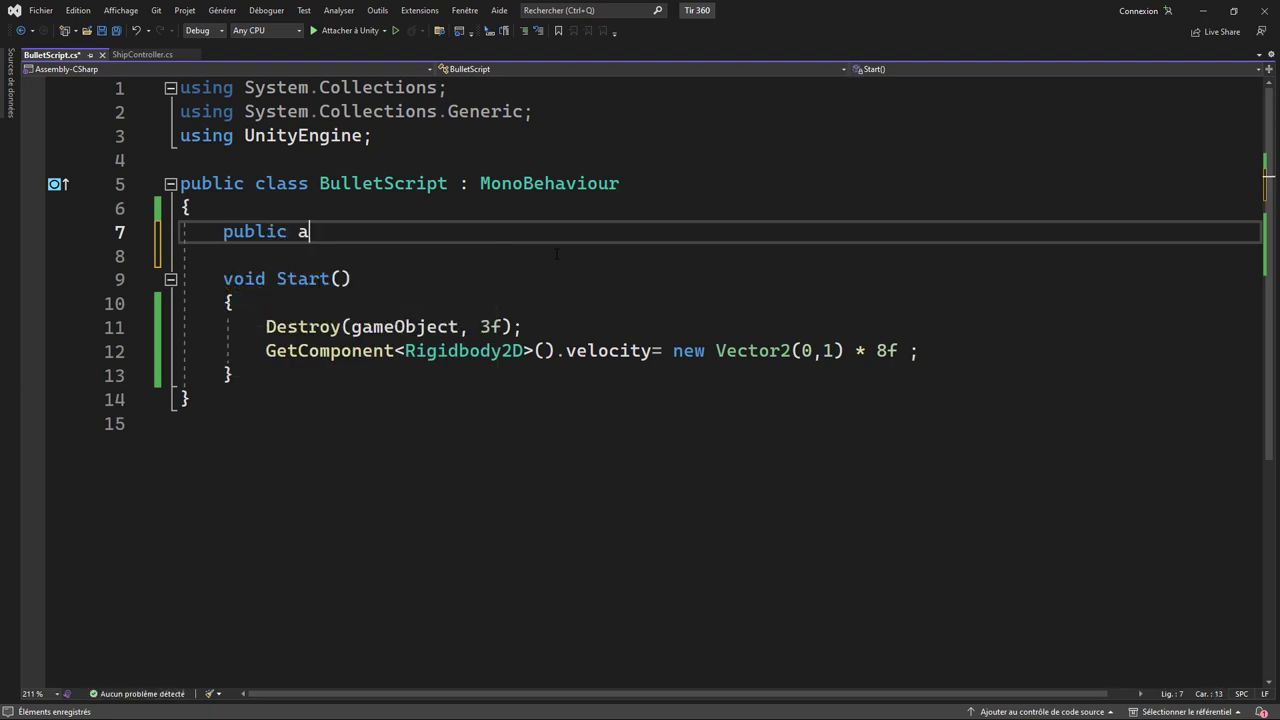
type("nglez = 0;")
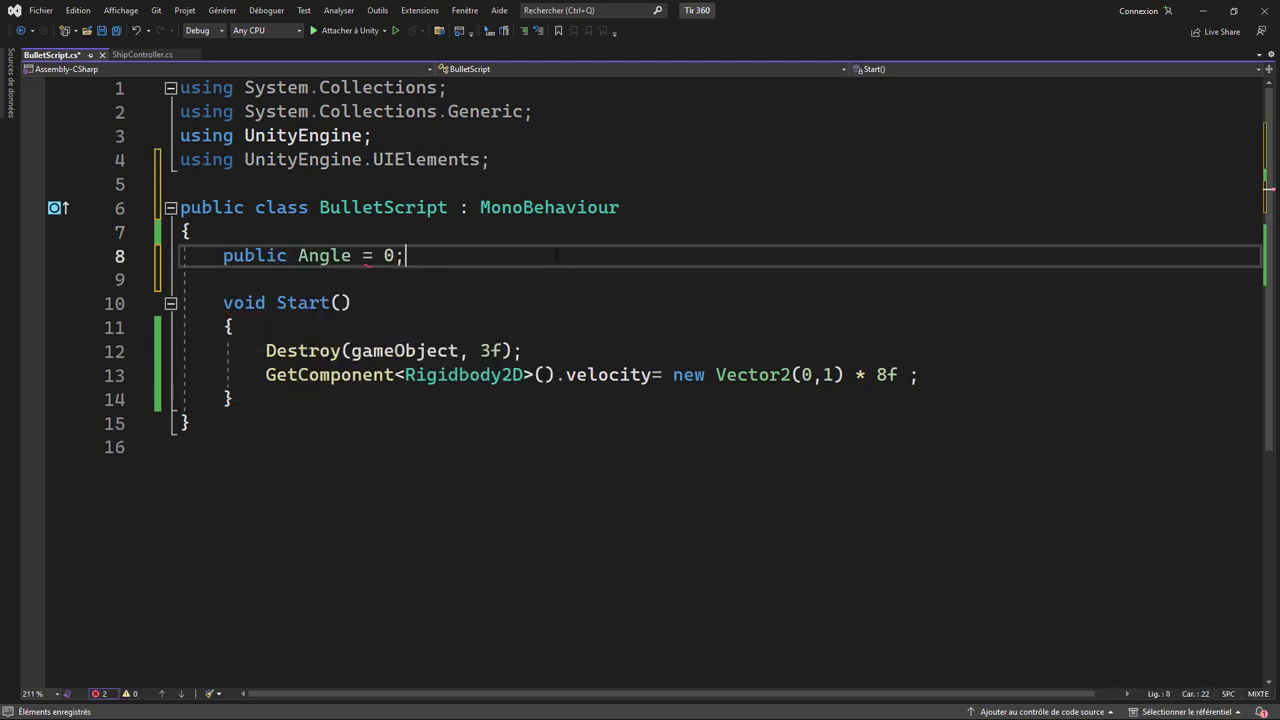
key("Return")
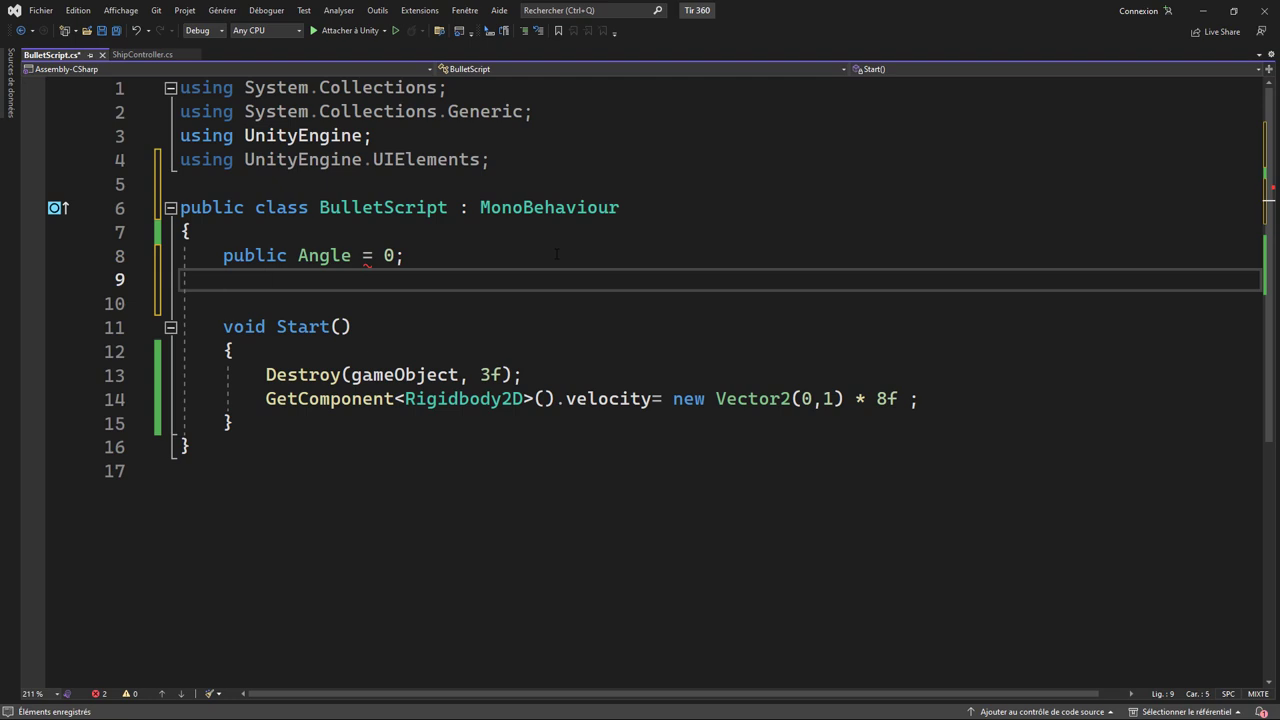
type("privat")
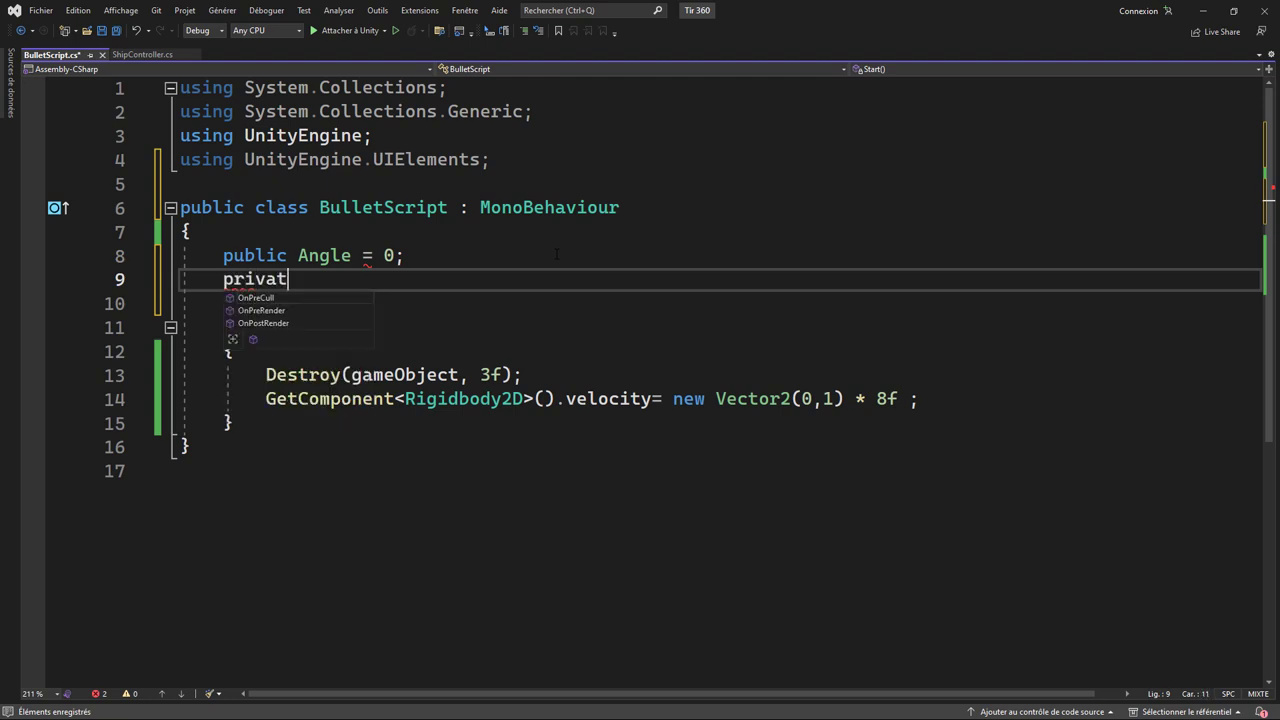
type("e float x, y")
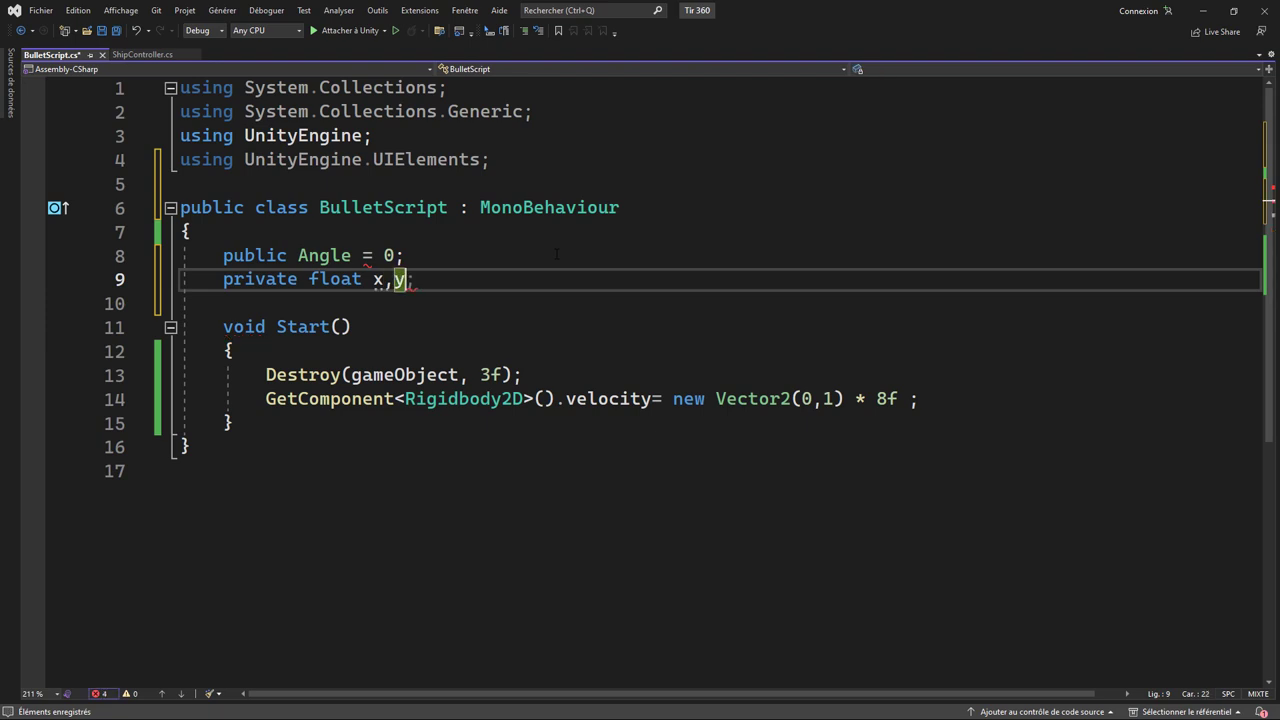
type(";")
Step: Give the Angle field the float type
left_click(469, 345)
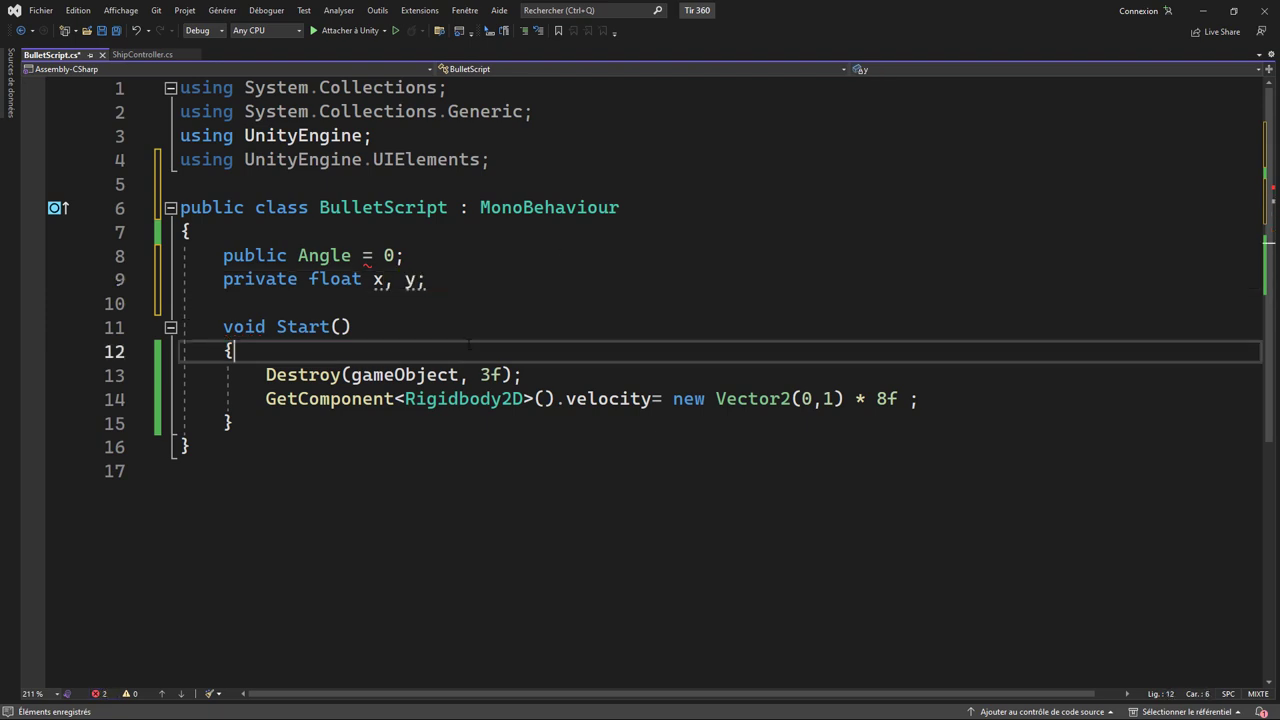
left_click(298, 255)
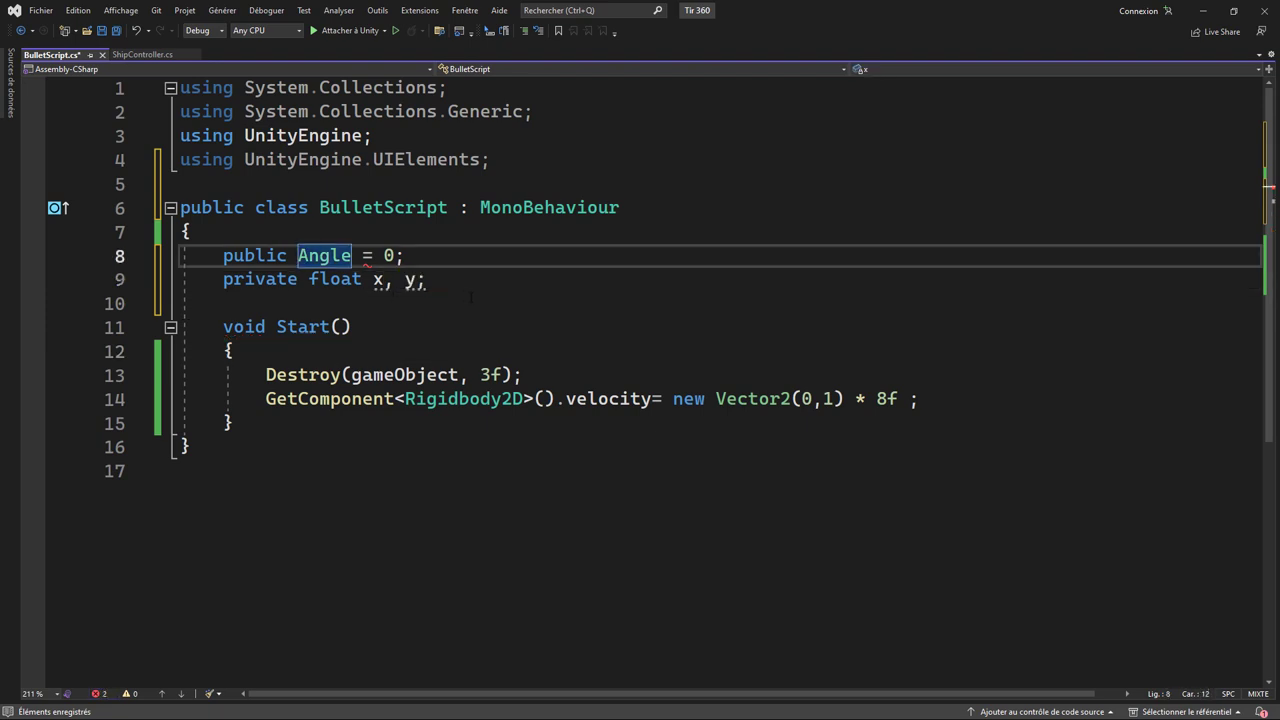
type("flo&at")
key("BackSpace")
key("BackSpace")
key("BackSpace")
type("at")
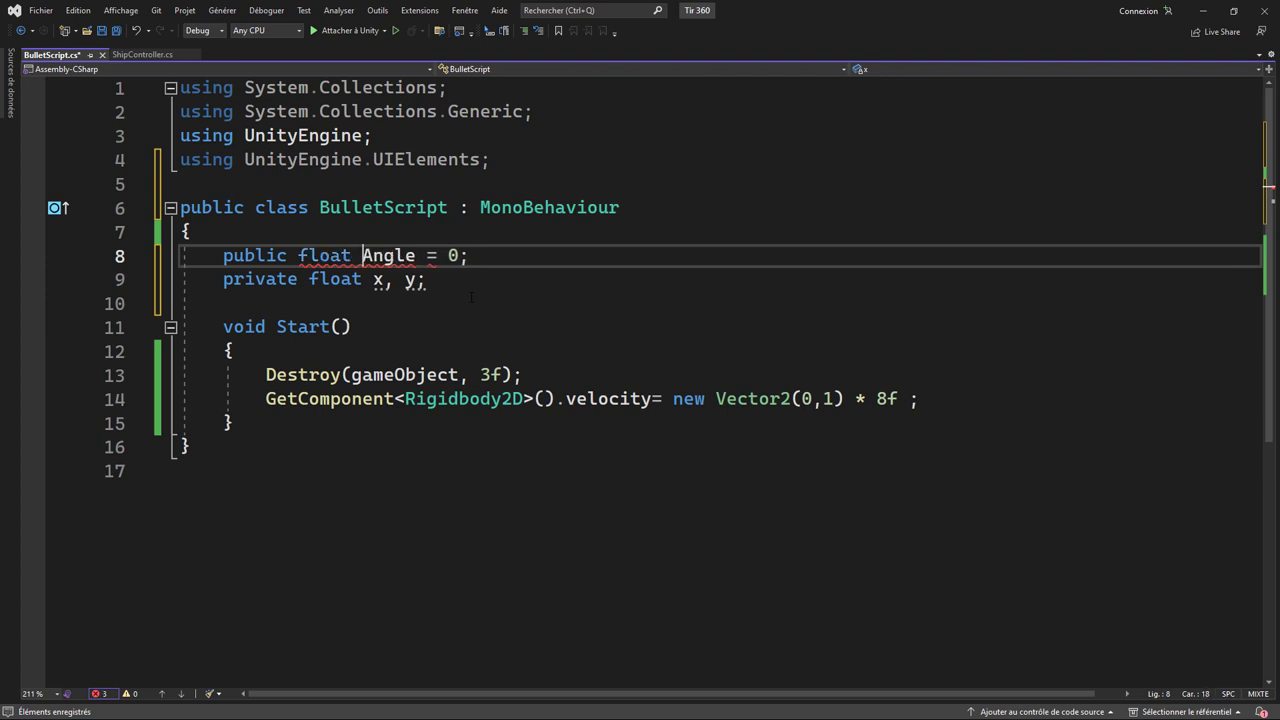
Step: Below the Destroy call in Start, add x = Mathf.Cos(Angle) and y = Mathf.Sin(Angle)
left_click(437, 330)
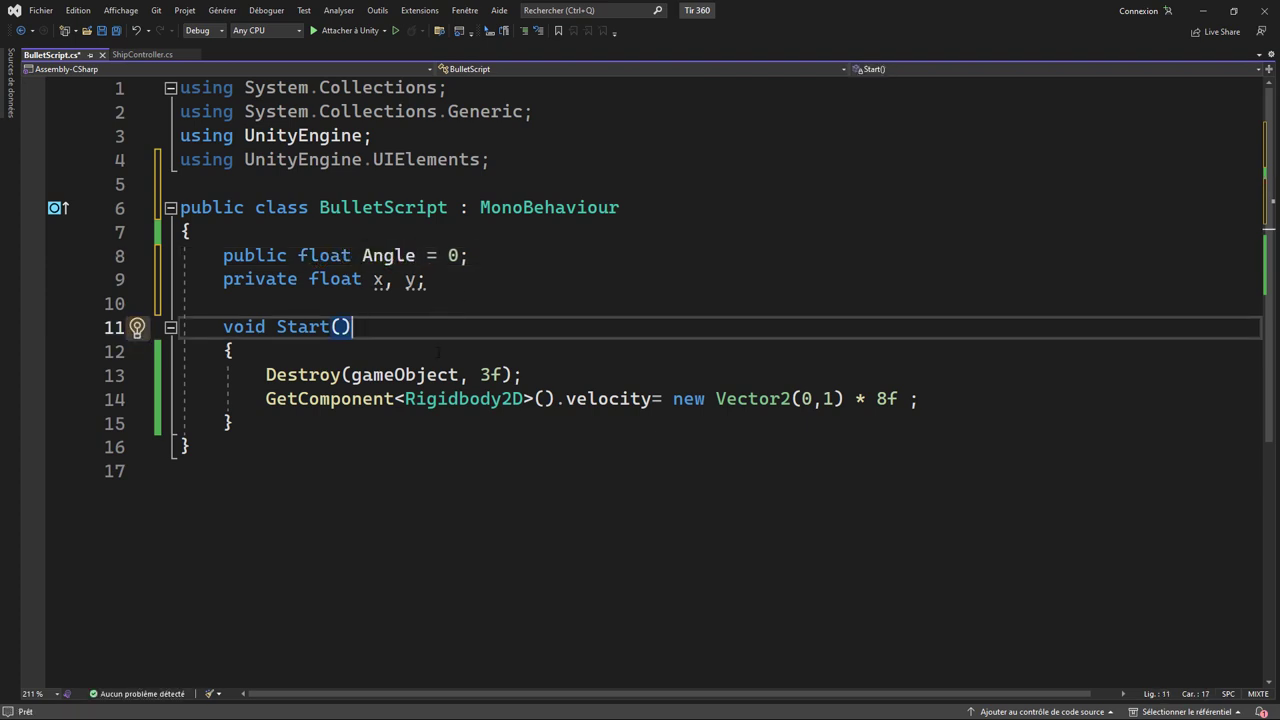
left_click(530, 375)
key("Return")
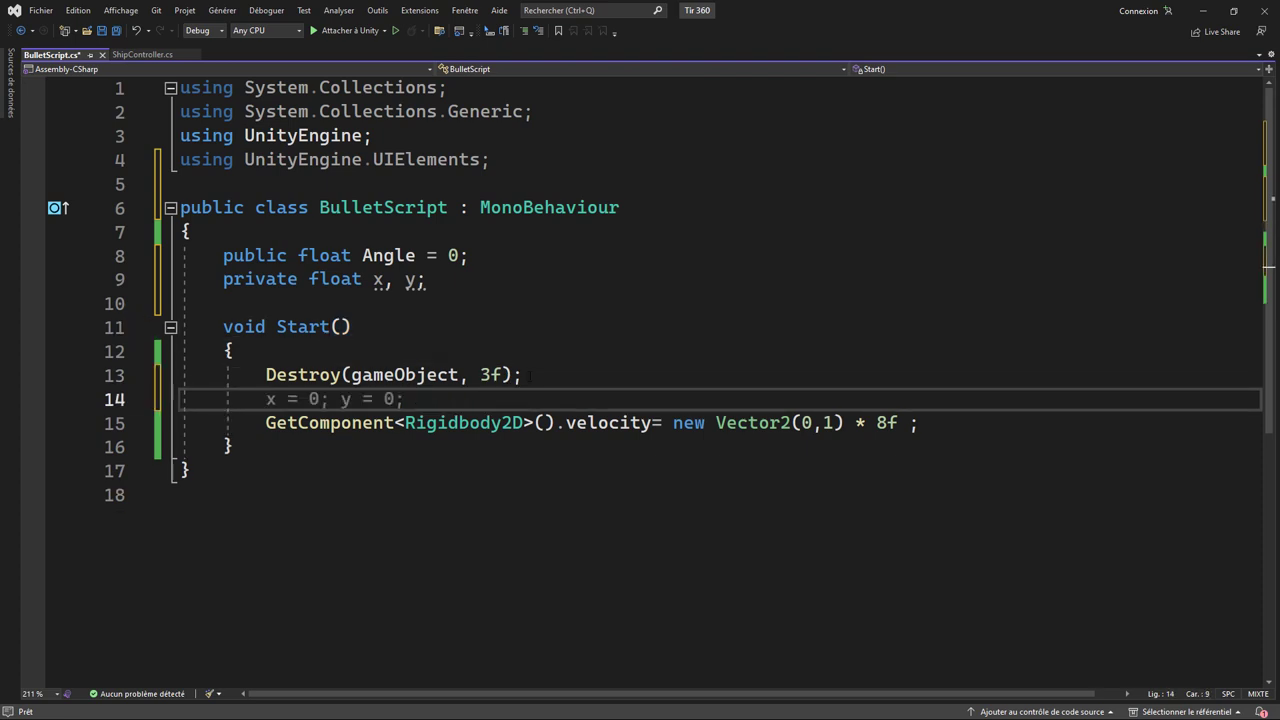
type("x = ")
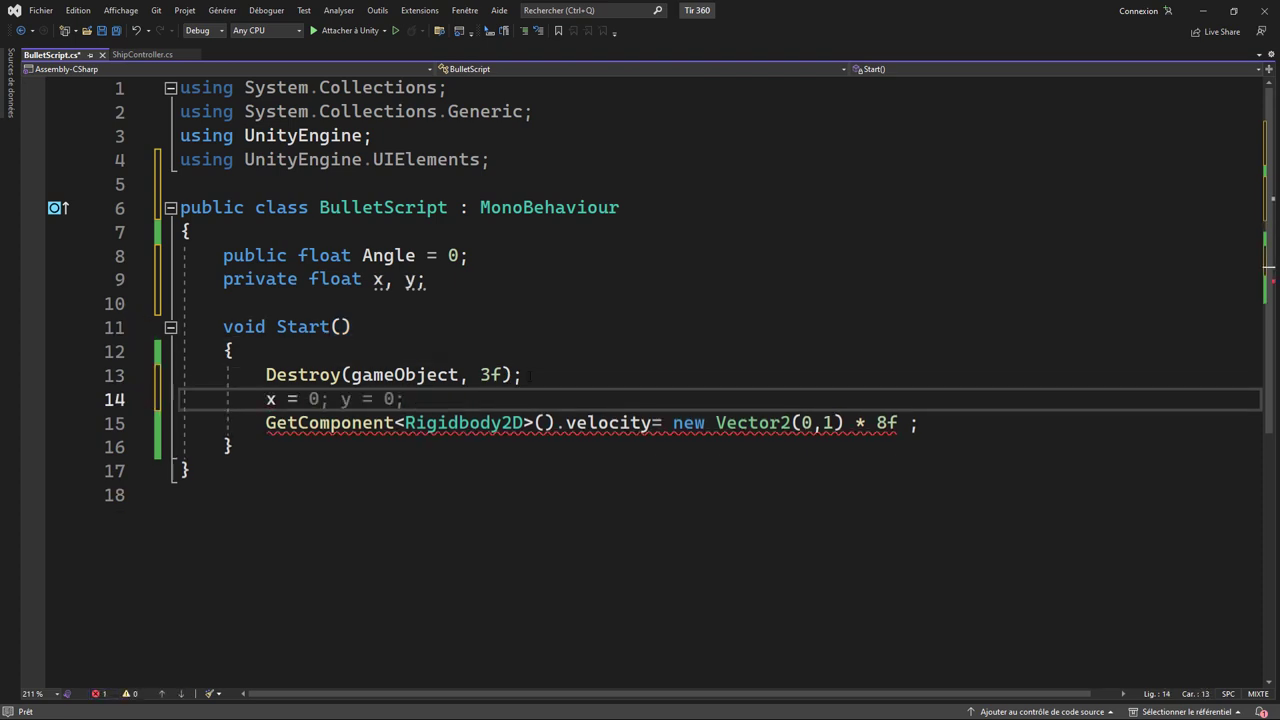
type("Ma")
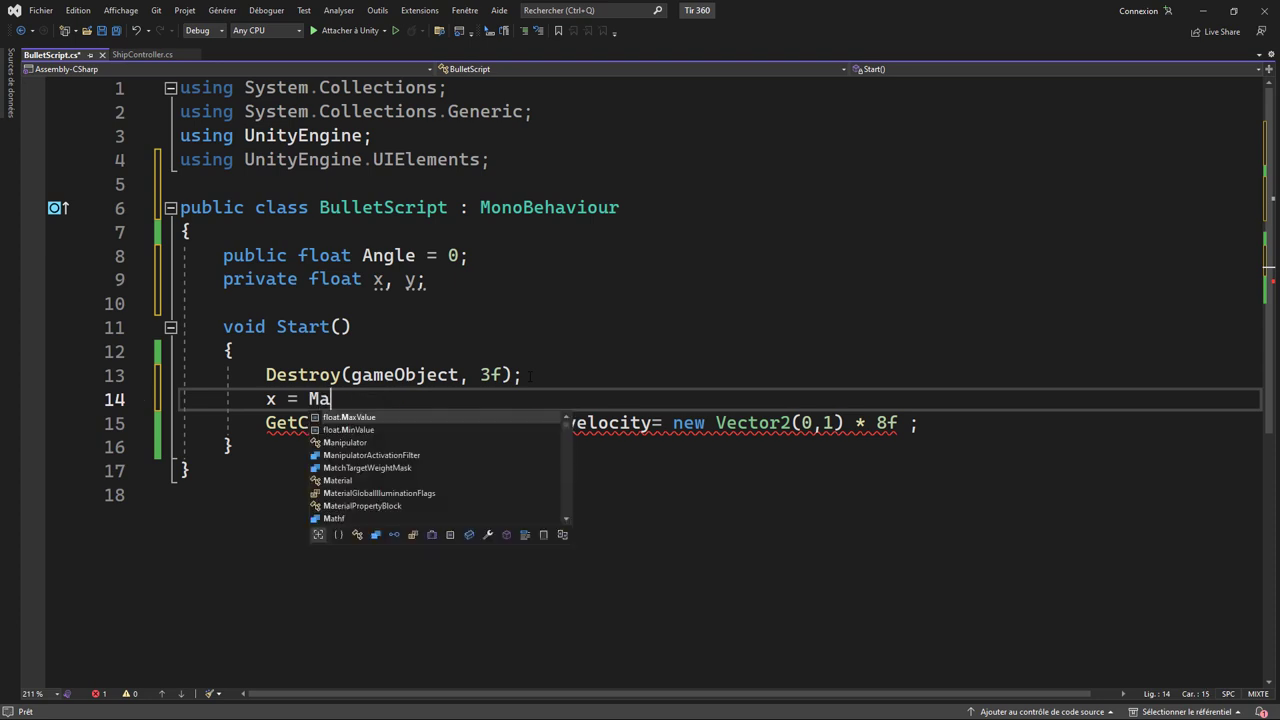
type("th")
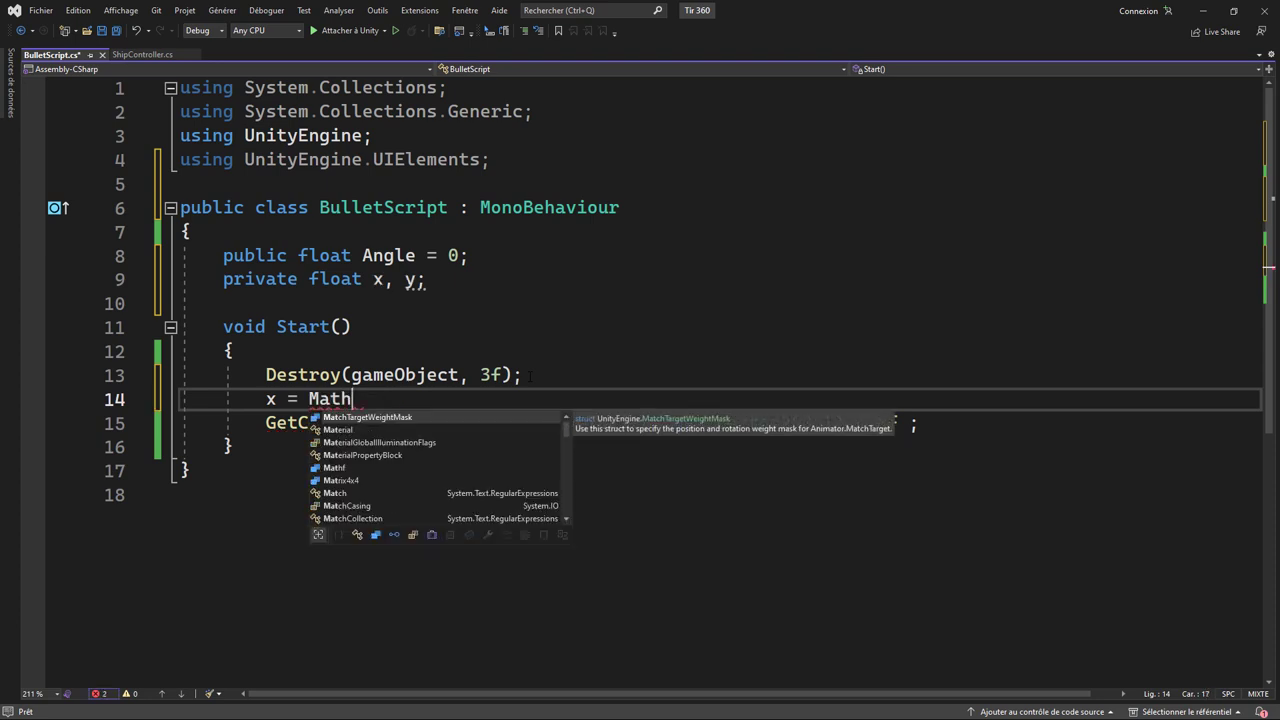
type("f.")
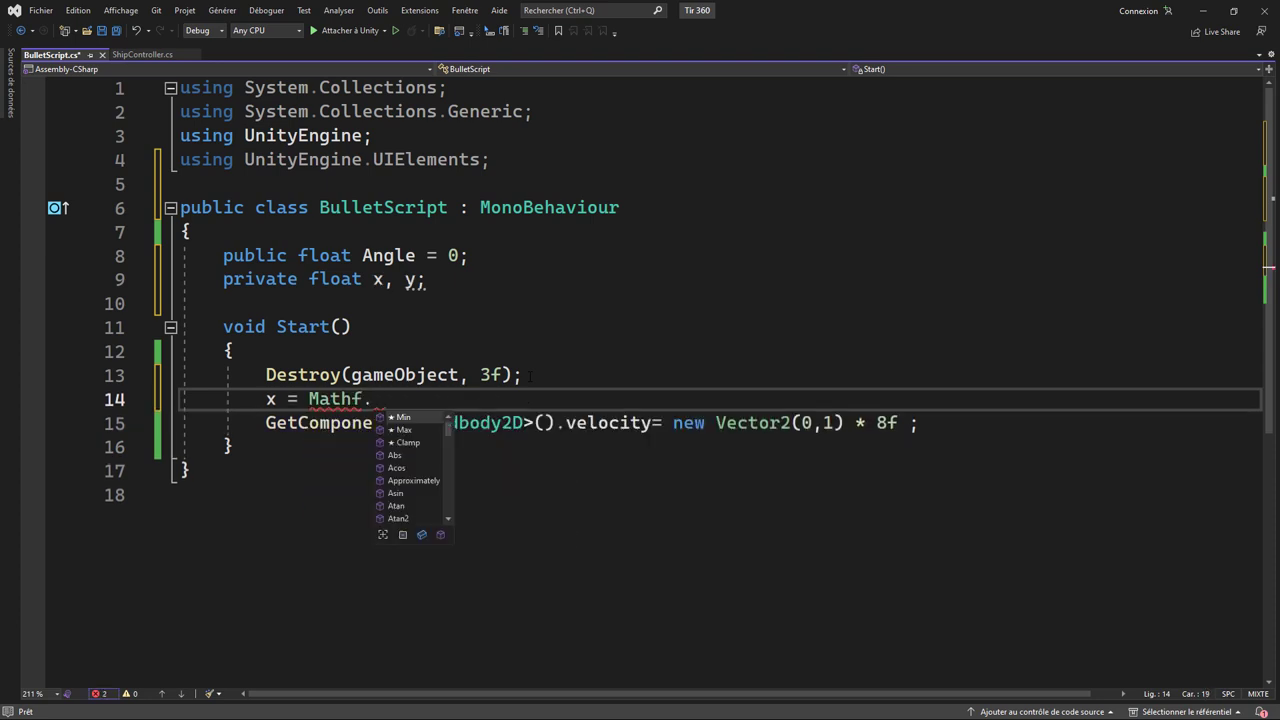
type("Co")
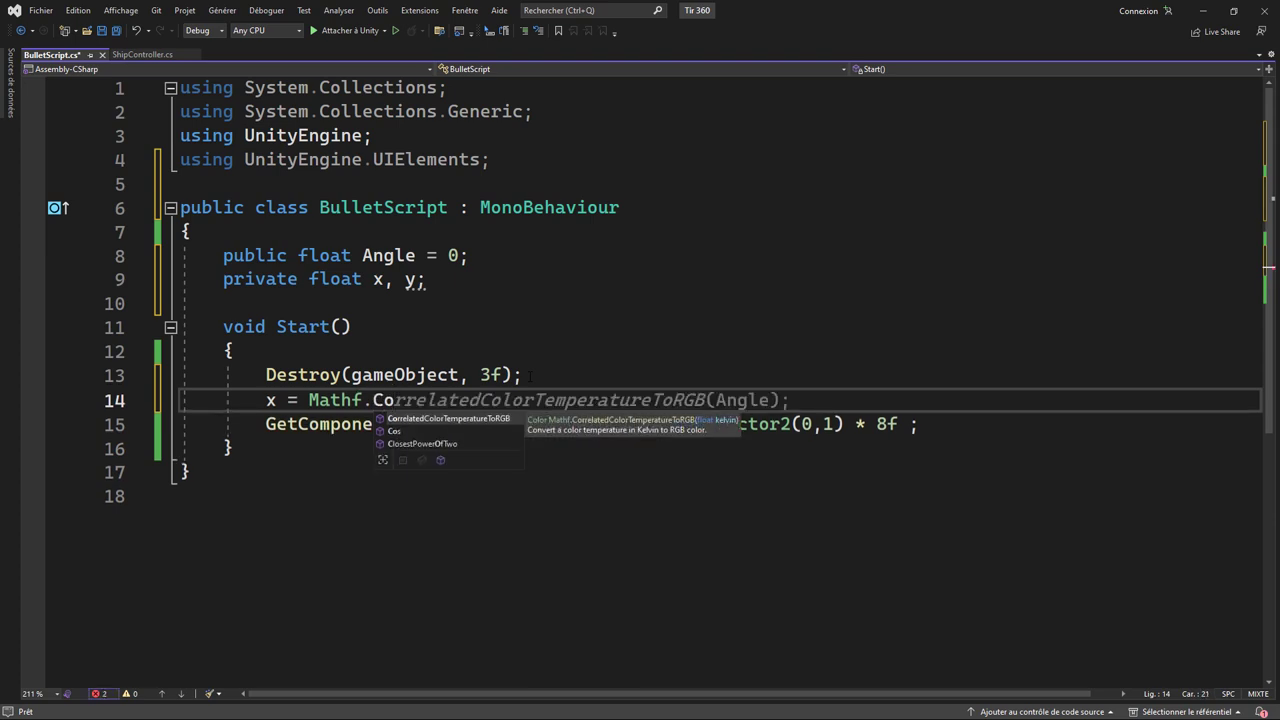
type("s")
key("Tab")
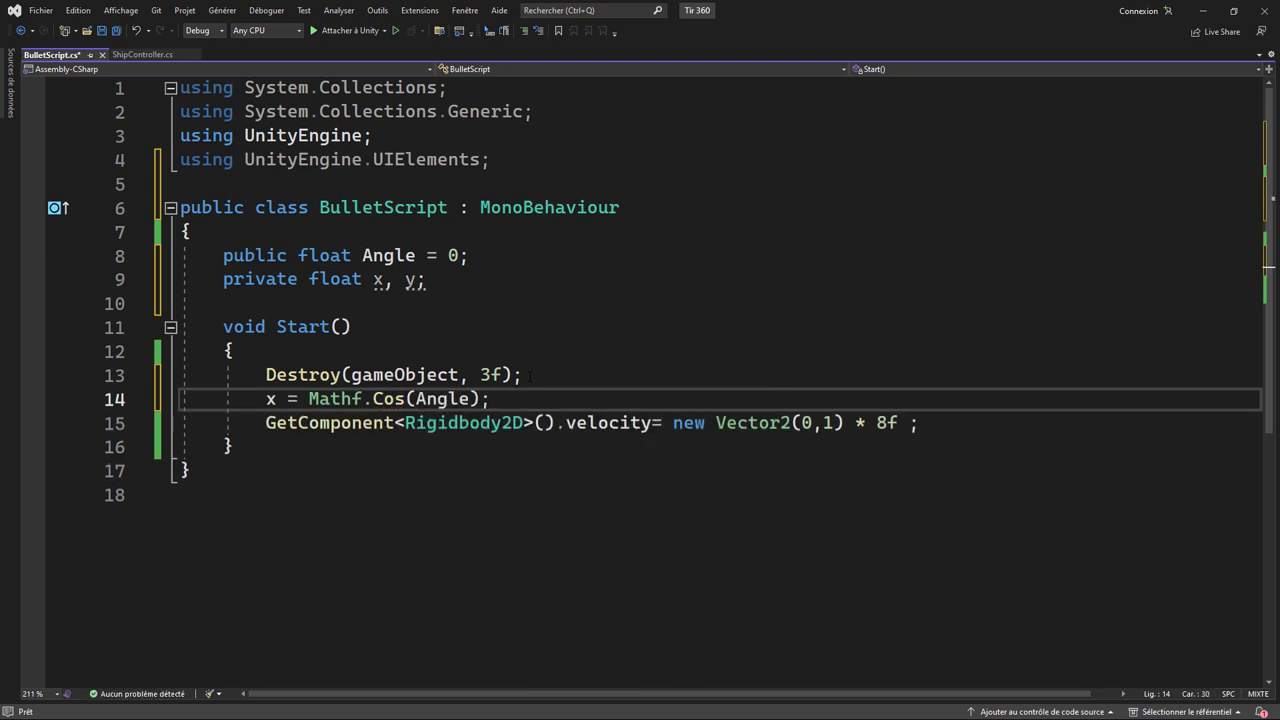
key("Return")
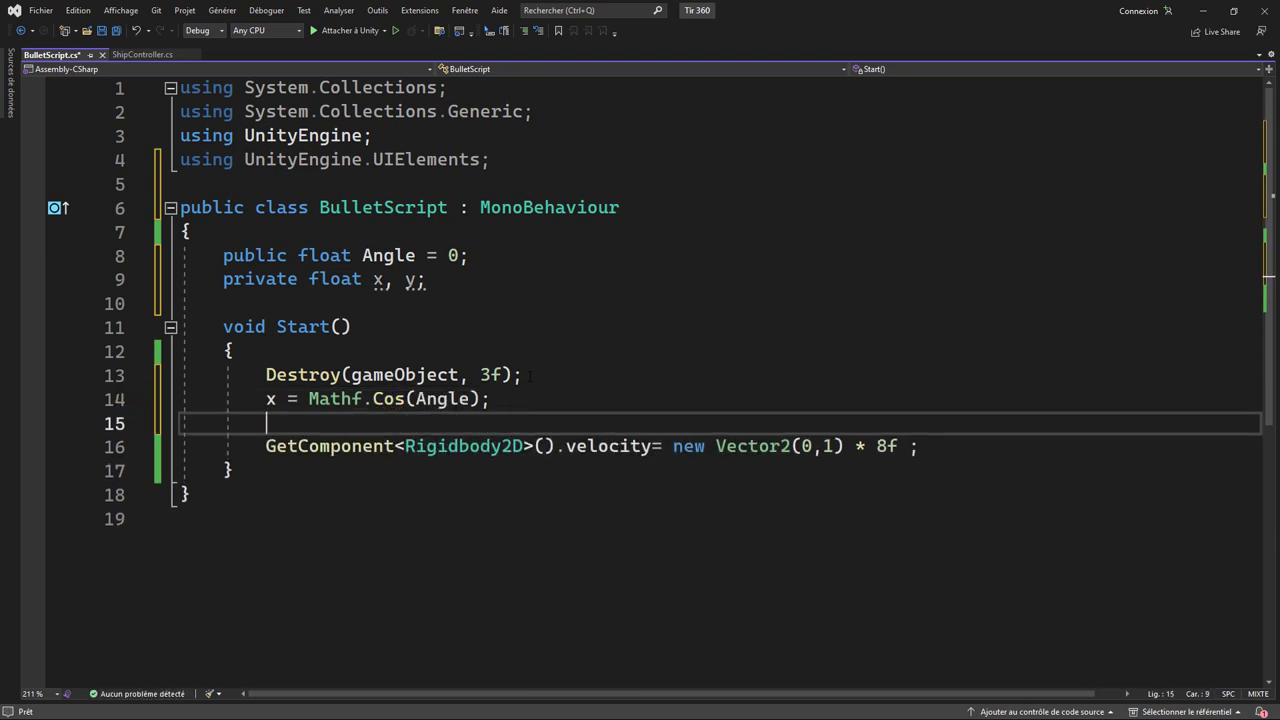
type("y")
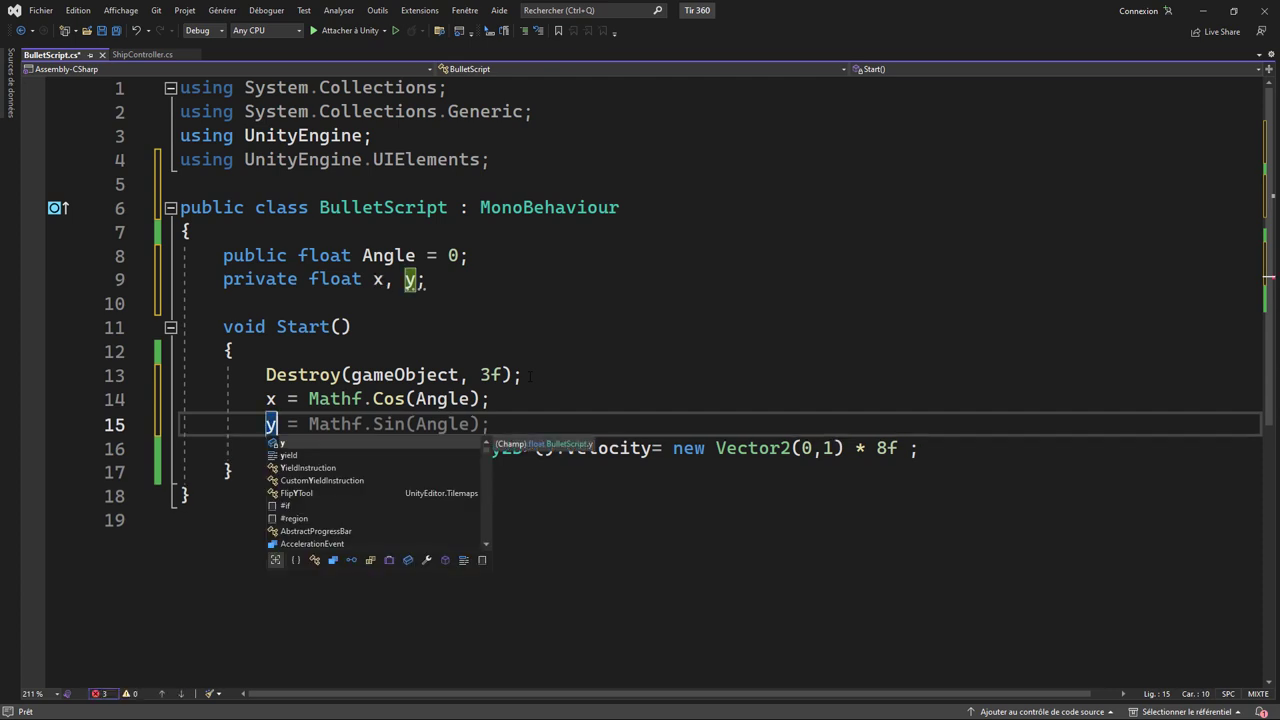
key("Tab")
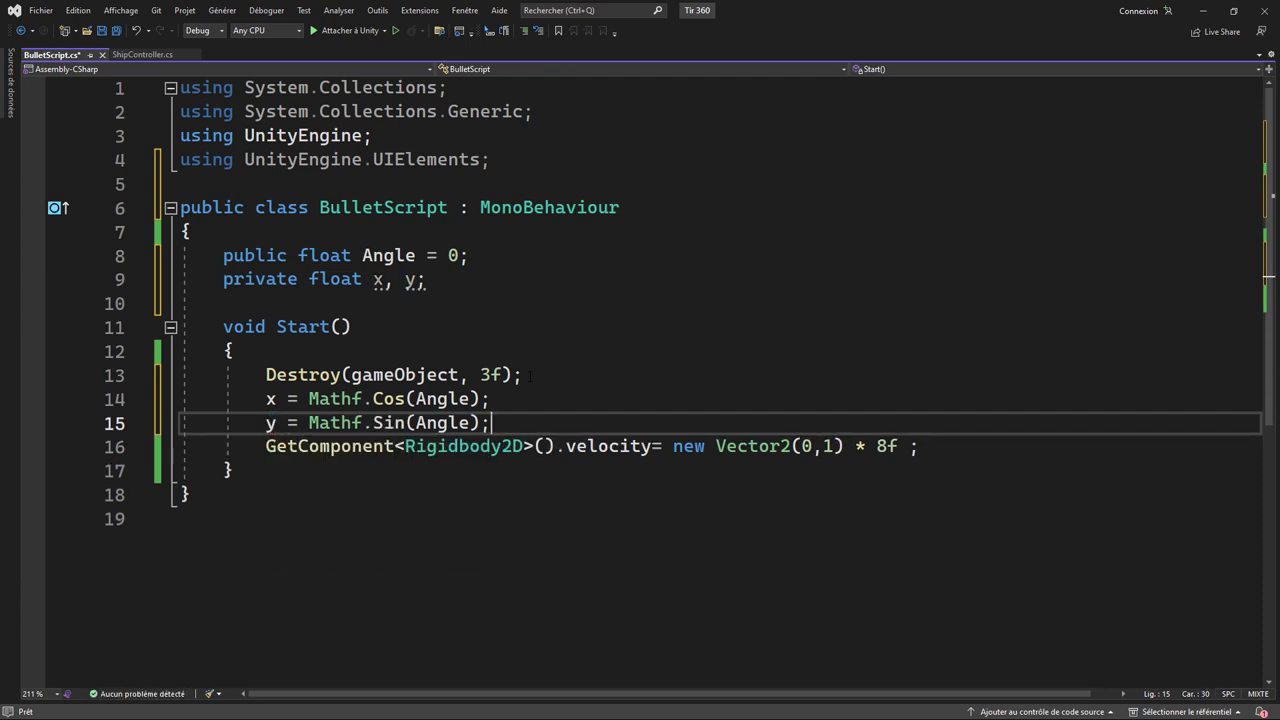
Step: Change the cosine line to Mathf.Cos(Angle * Mathf.PI / 180) * 8f
left_click(469, 398)
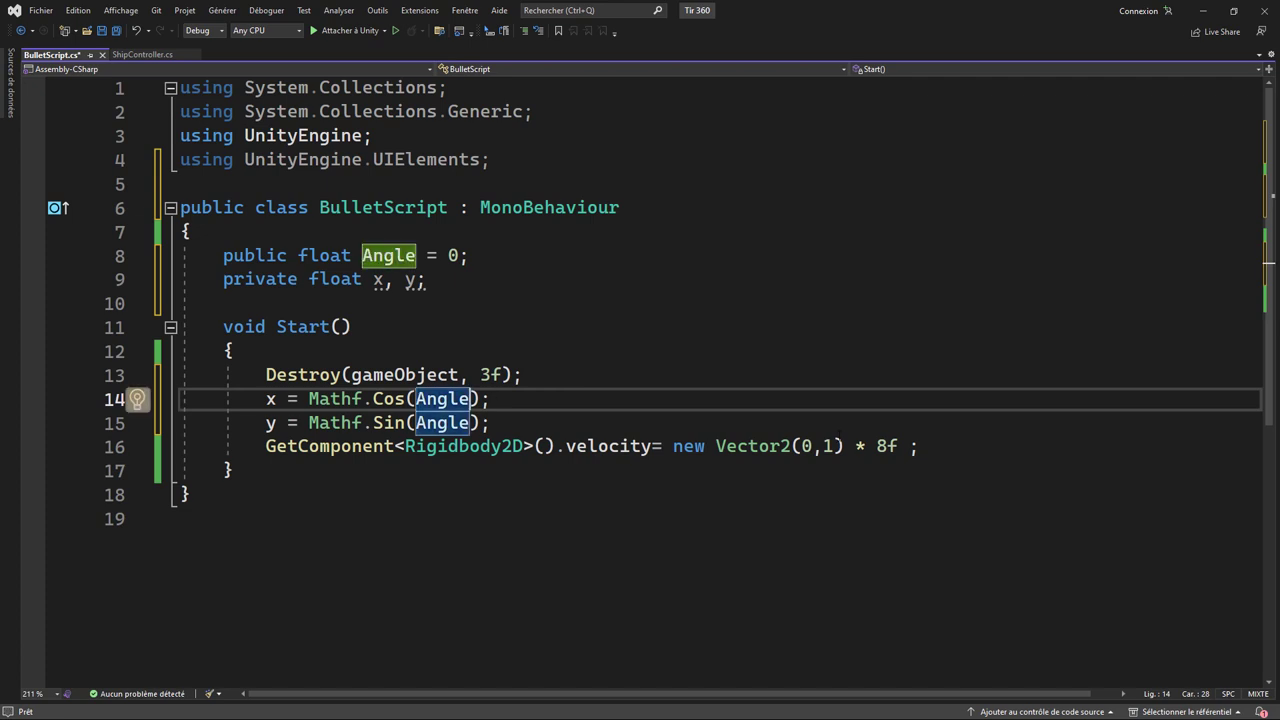
type("* math")
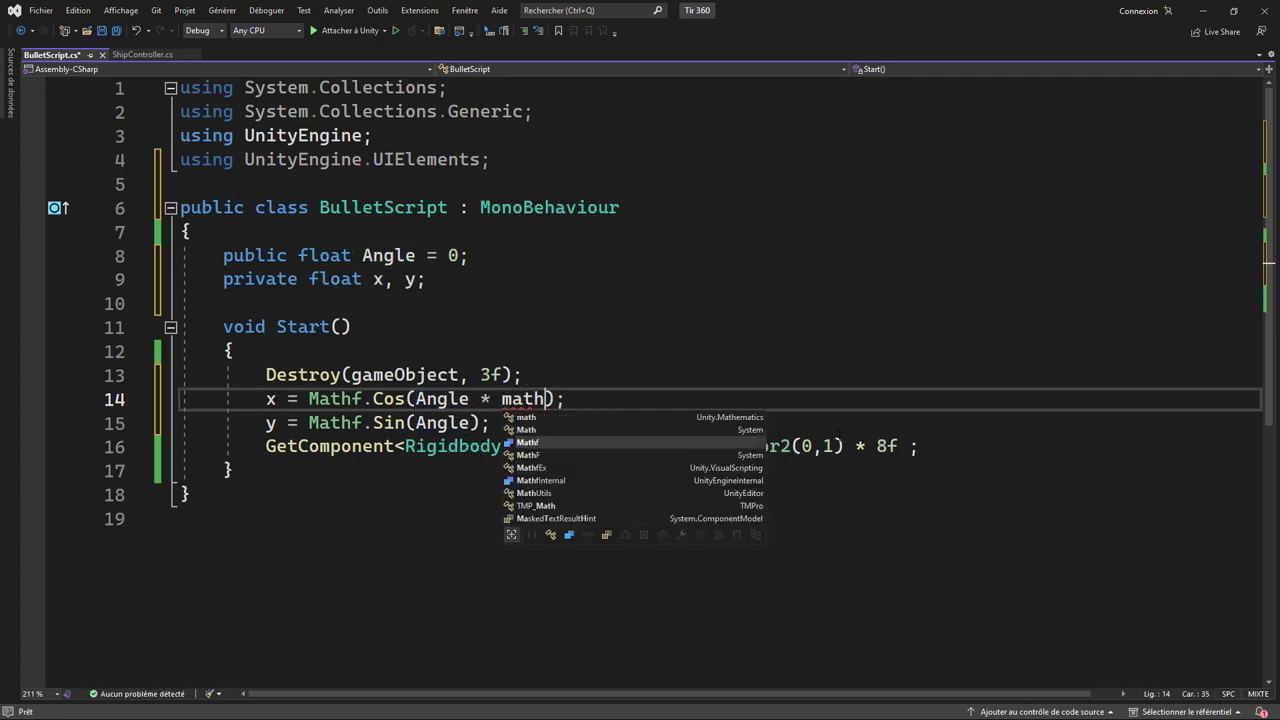
key("Tab")
type(".pi")
key("Tab")
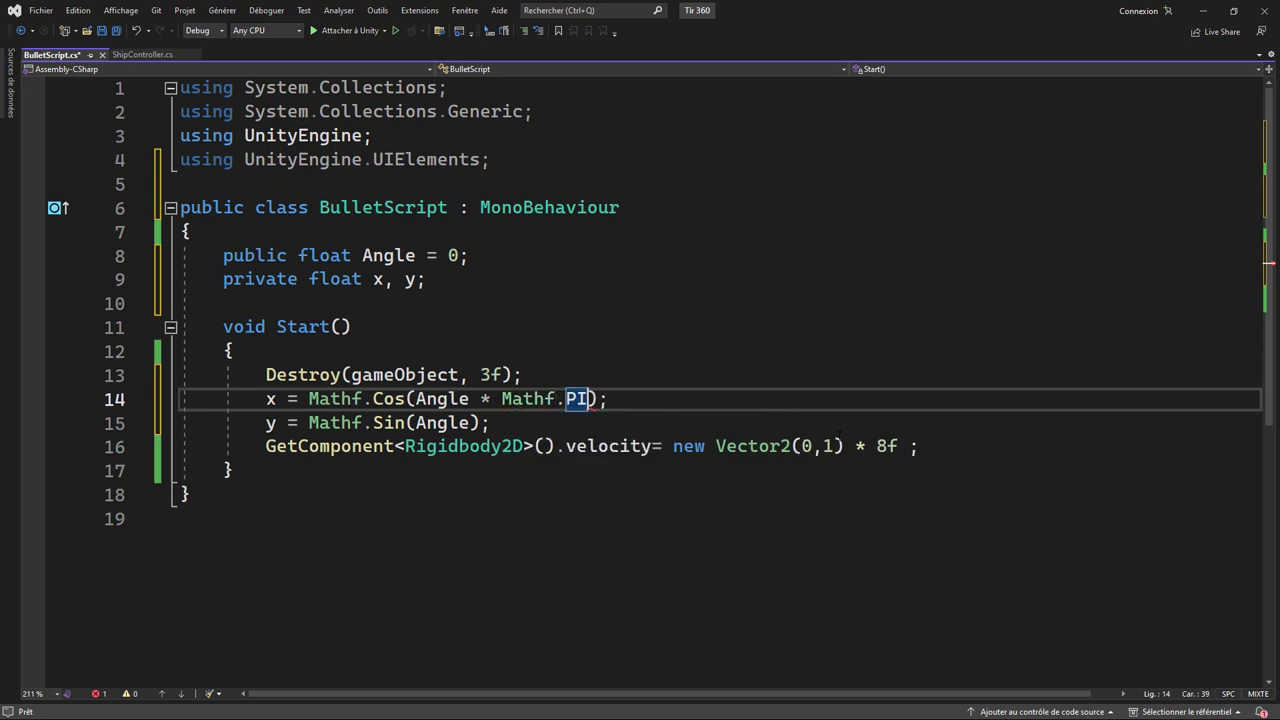
type("/ 180")
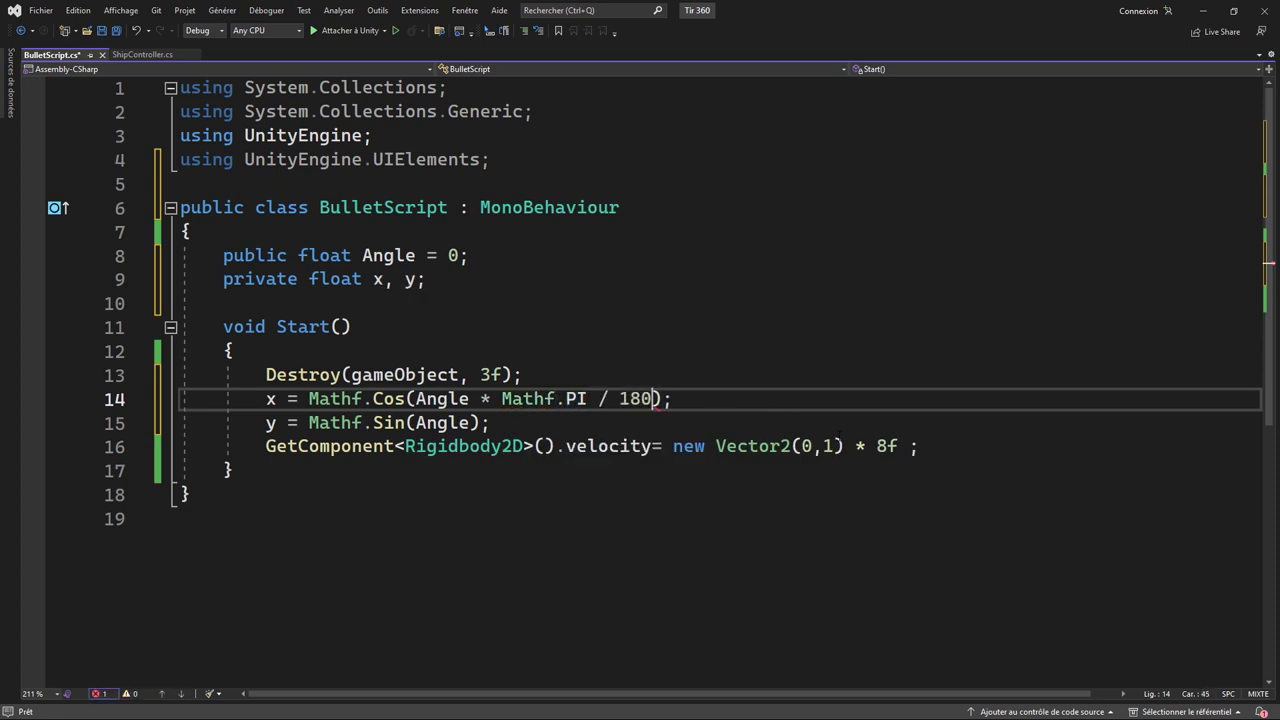
type(")")
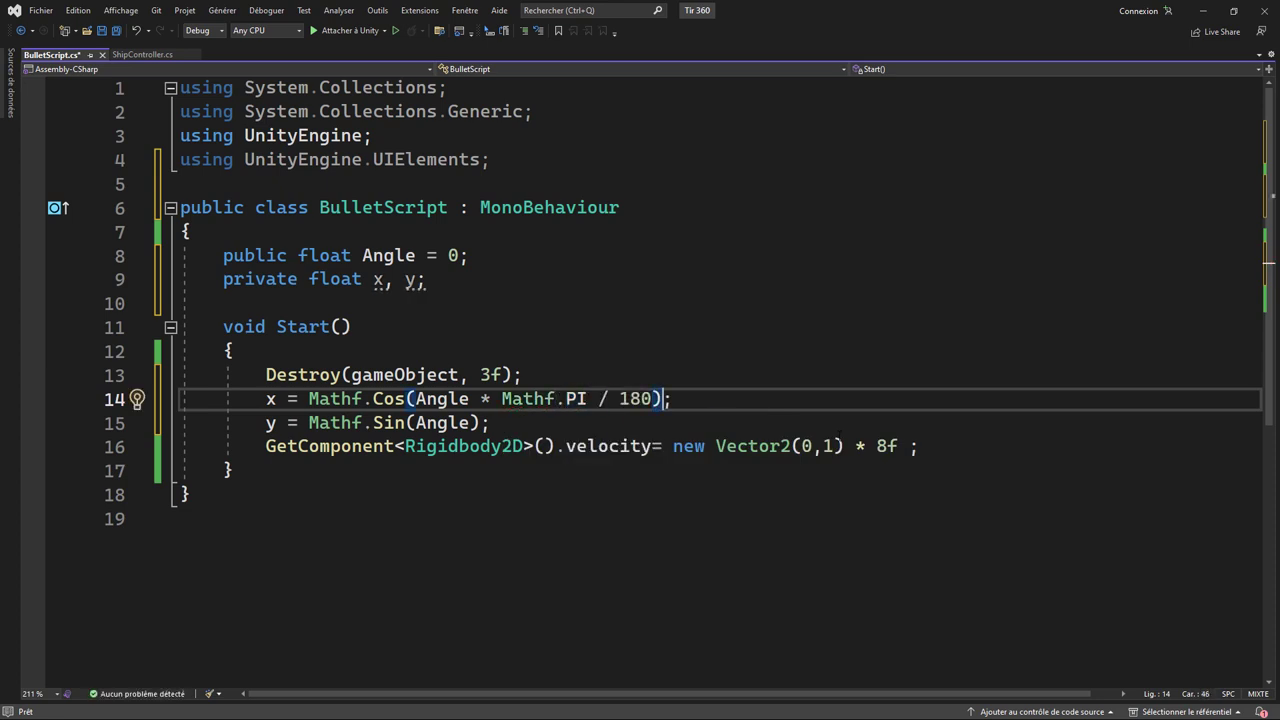
type(" * ")
type("8f")
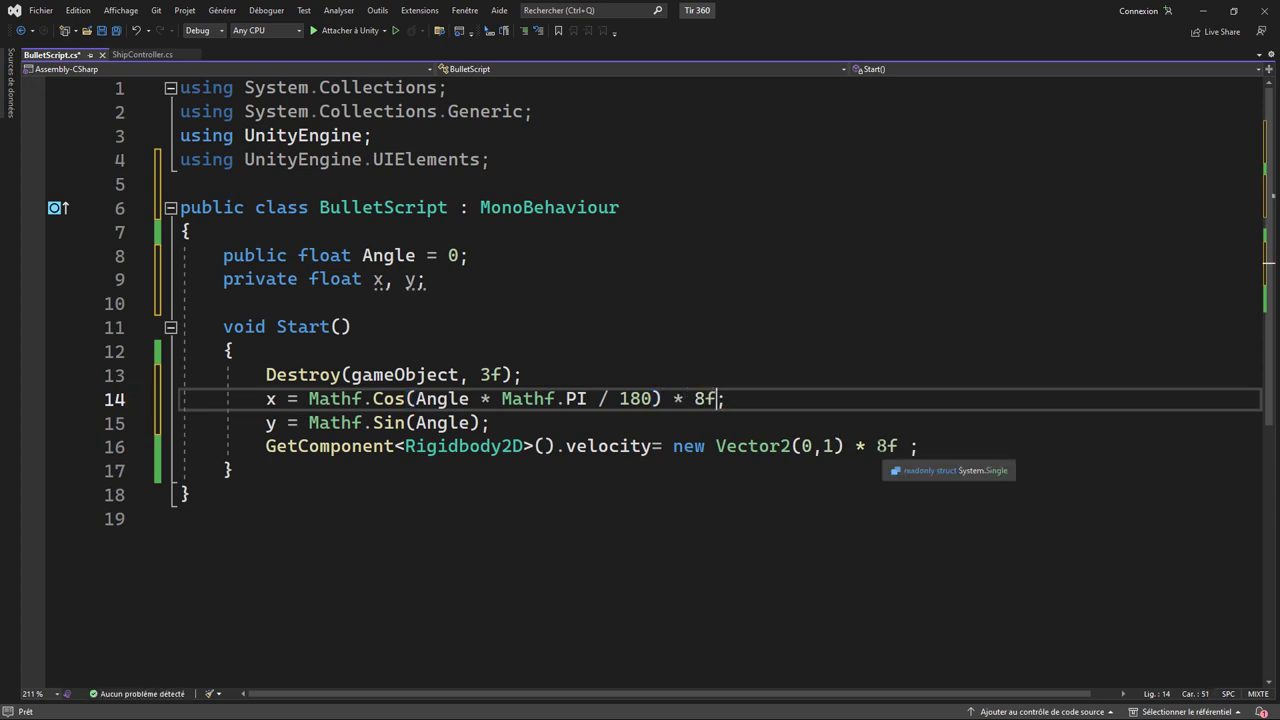
Step: Drop * 8f from the velocity line and make y = Mathf.Sin(Angle * Mathf.PI / 180) * 8f
left_click_drag(855, 446, 902, 446)
key("BackSpace")
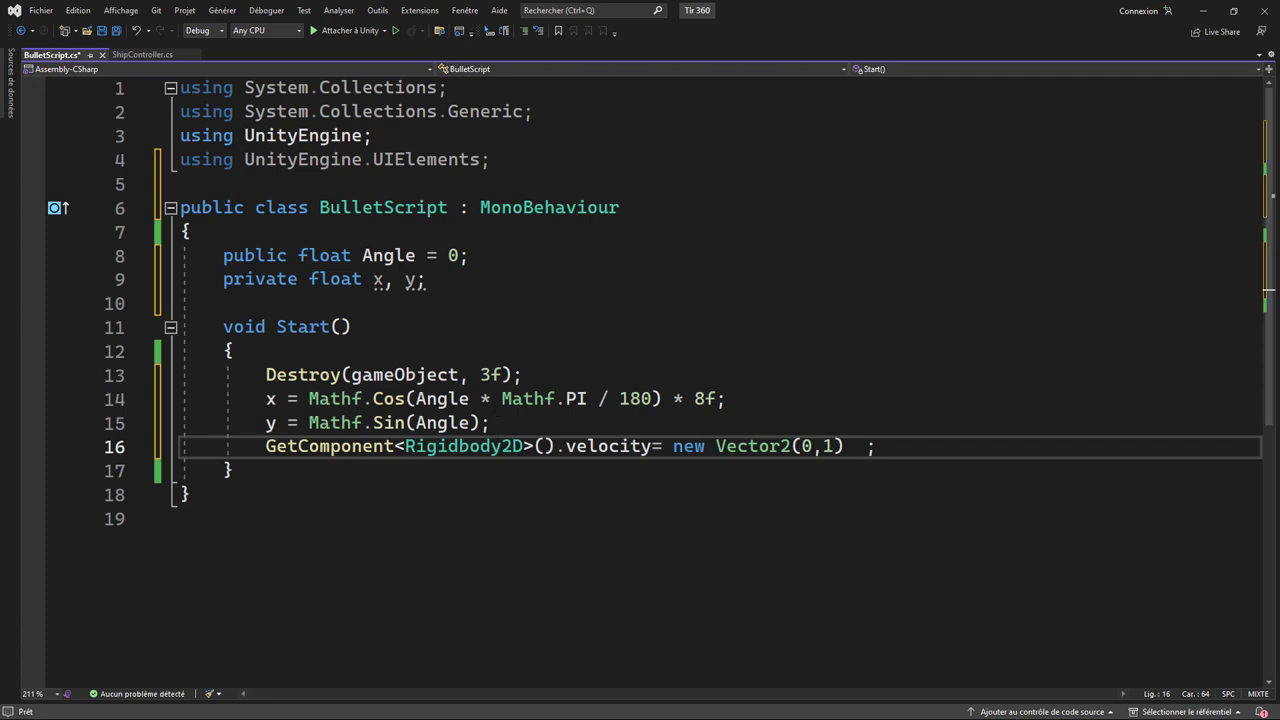
left_click_drag(480, 398, 718, 398)
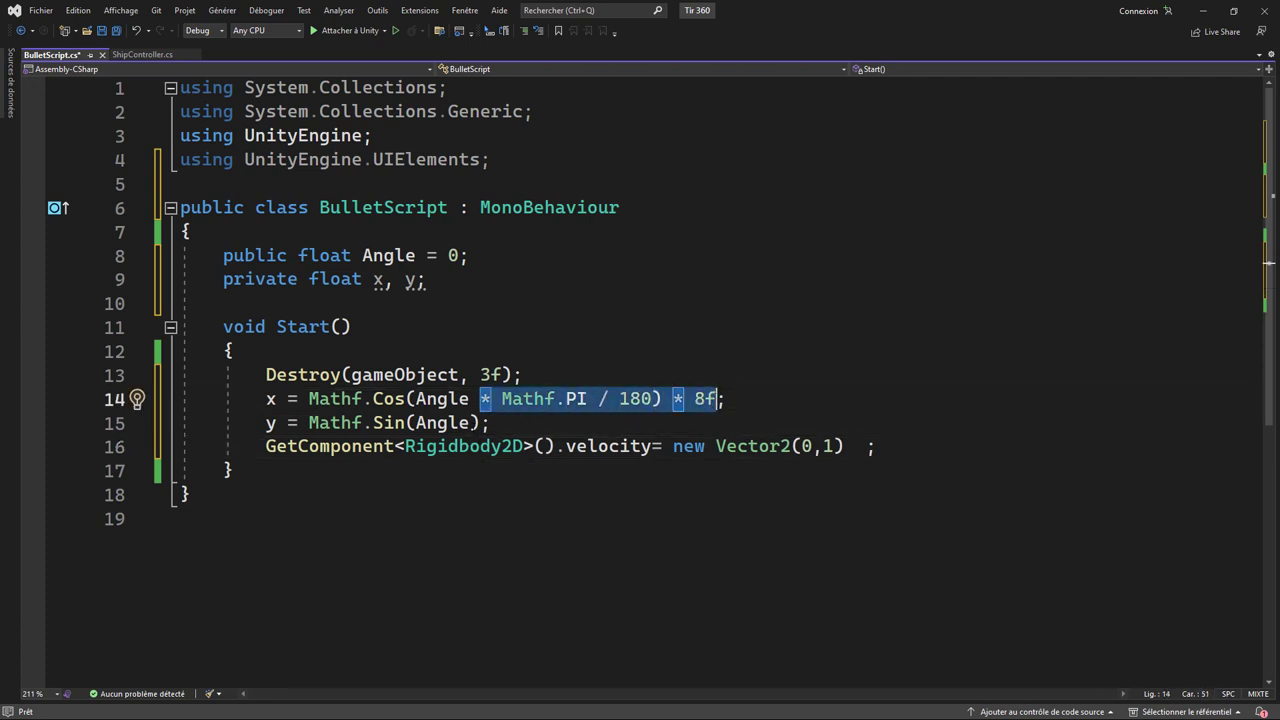
left_click(476, 422)
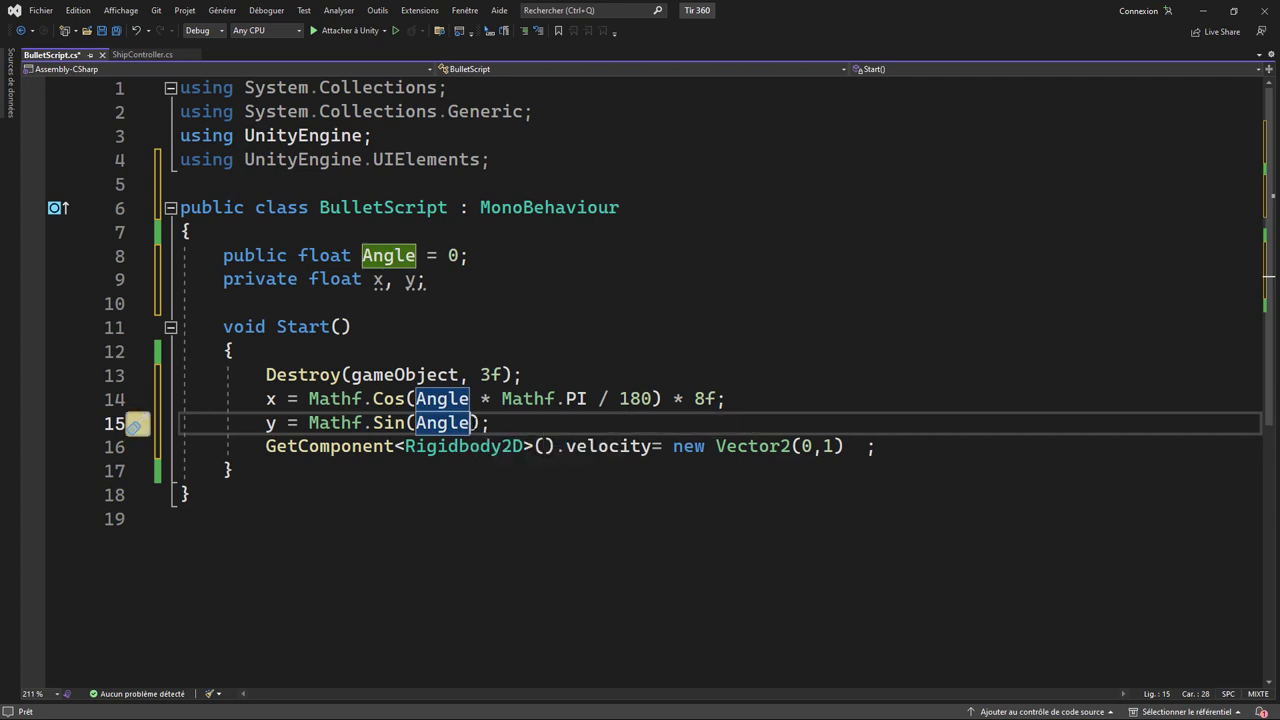
key("End")
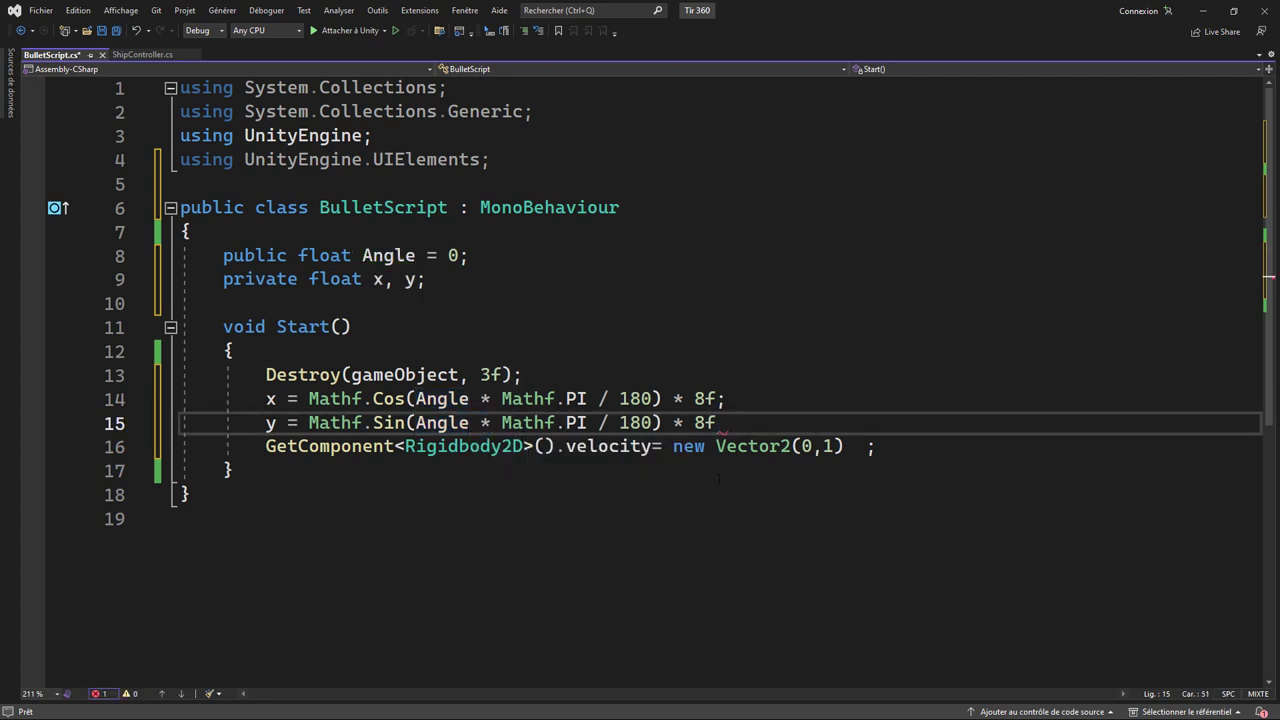
type(";")
left_click(513, 551)
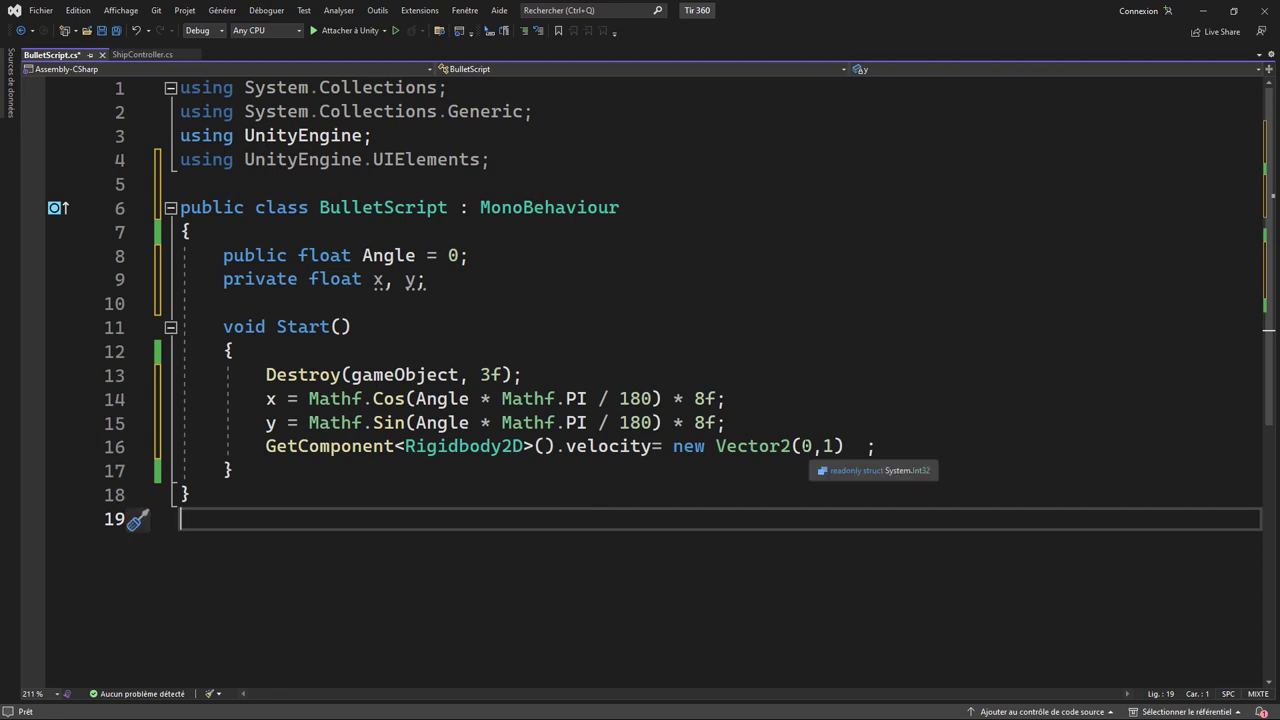
Step: Set the velocity to new Vector2(x, y) and save BulletScript.cs
double_click(806, 446)
type("x")
left_click(826, 446)
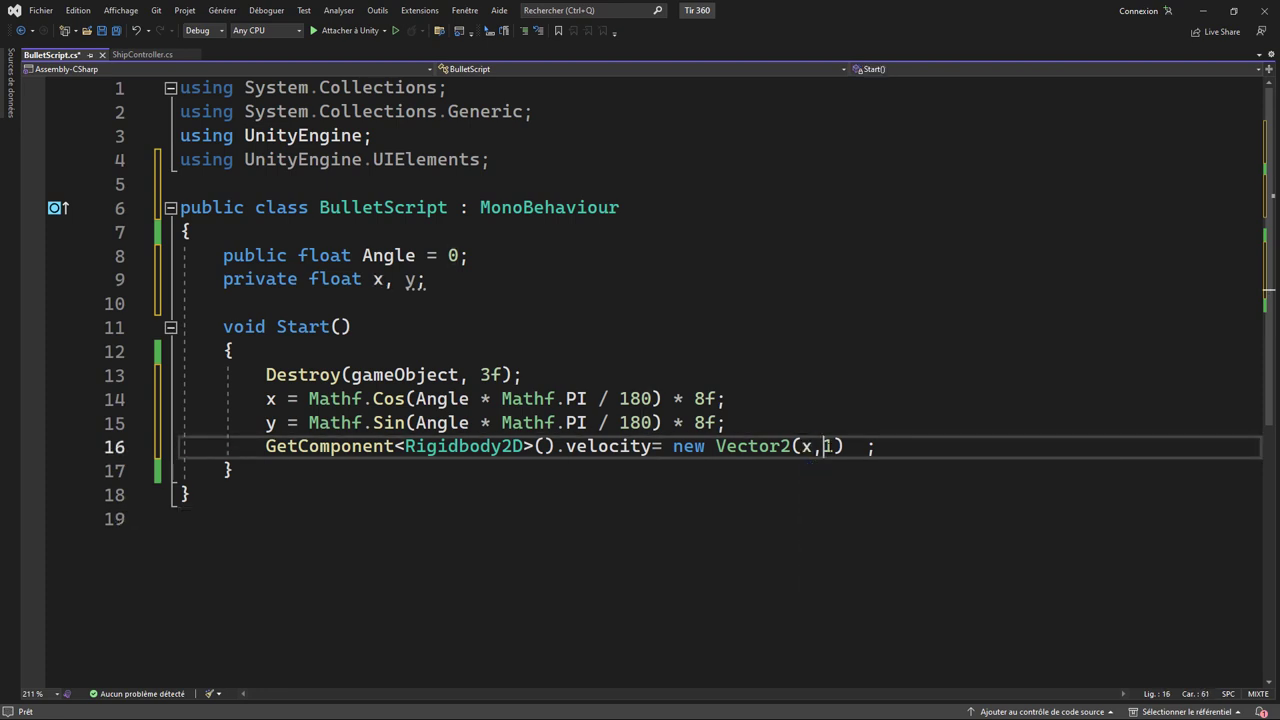
key("Delete")
type("y")
left_click(600, 520)
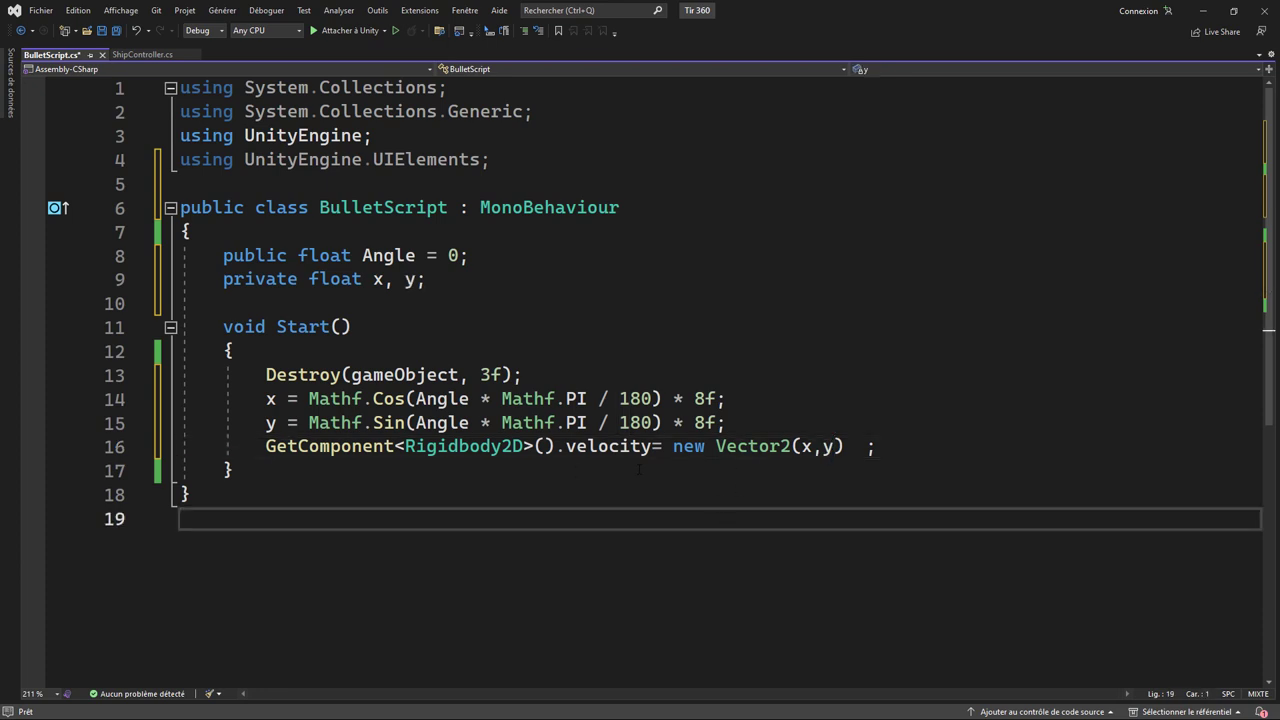
double_click(617, 452)
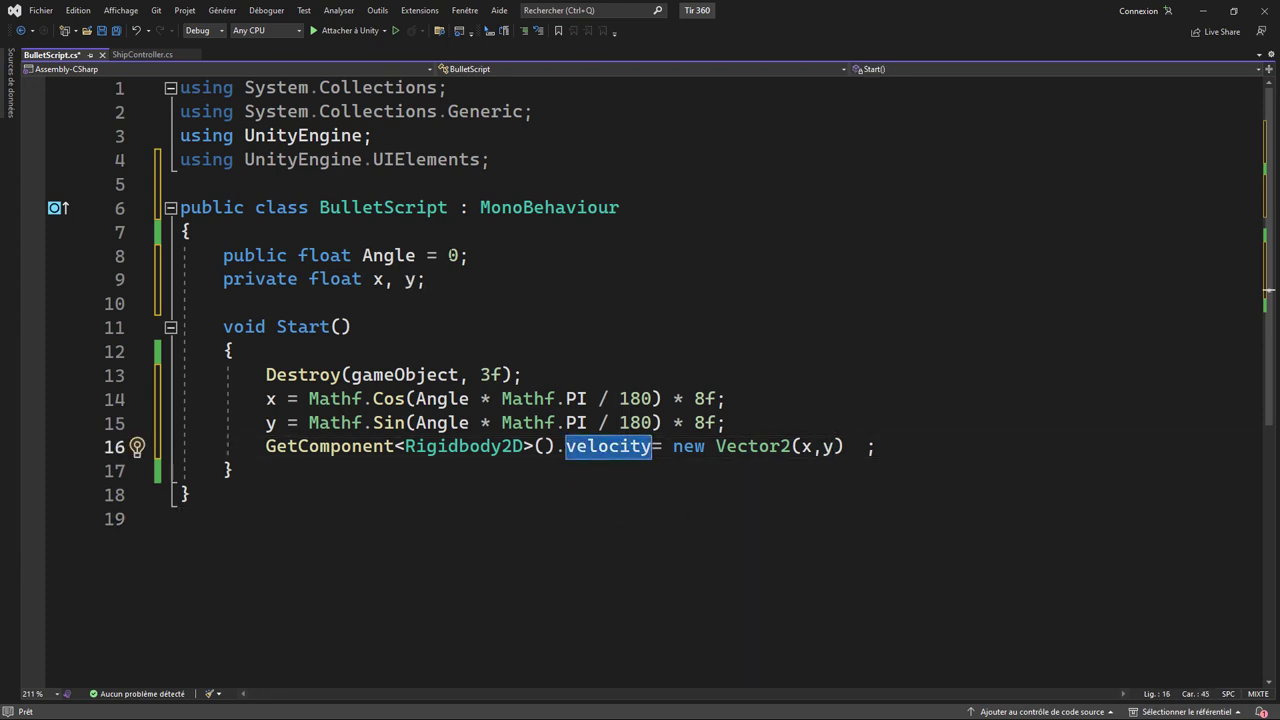
double_click(453, 255)
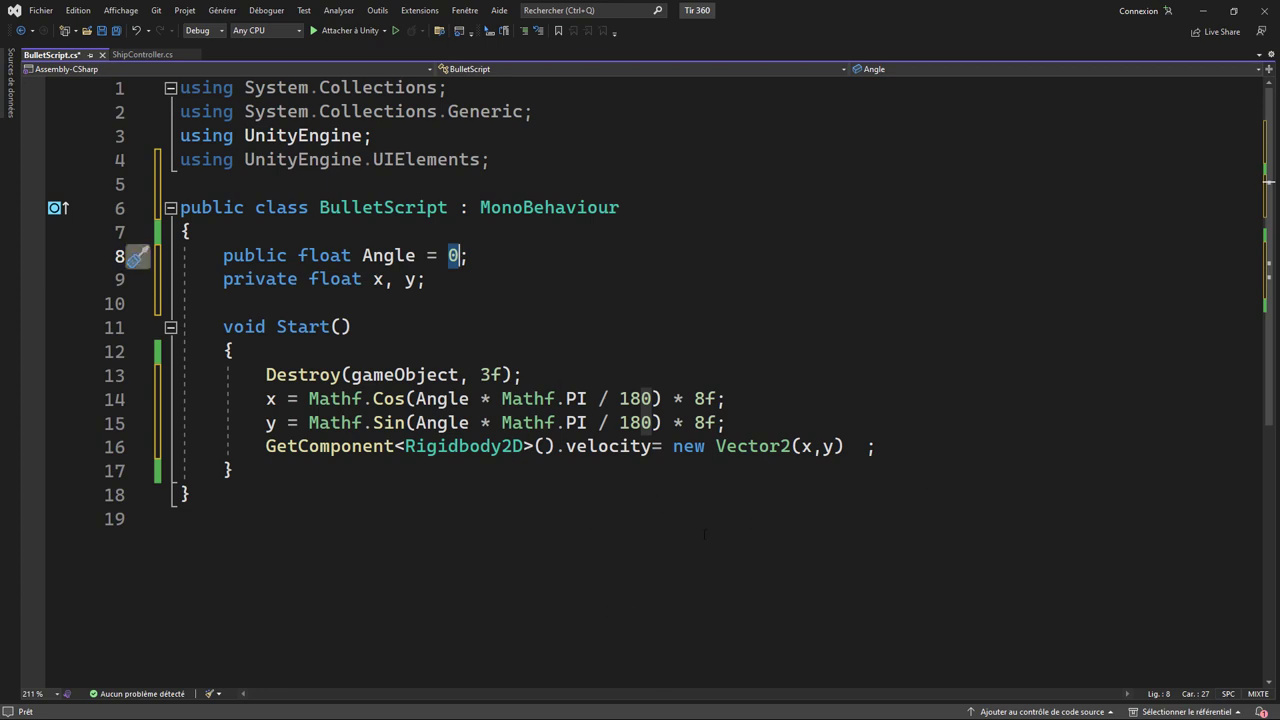
left_click(601, 527)
key("ctrl+s")
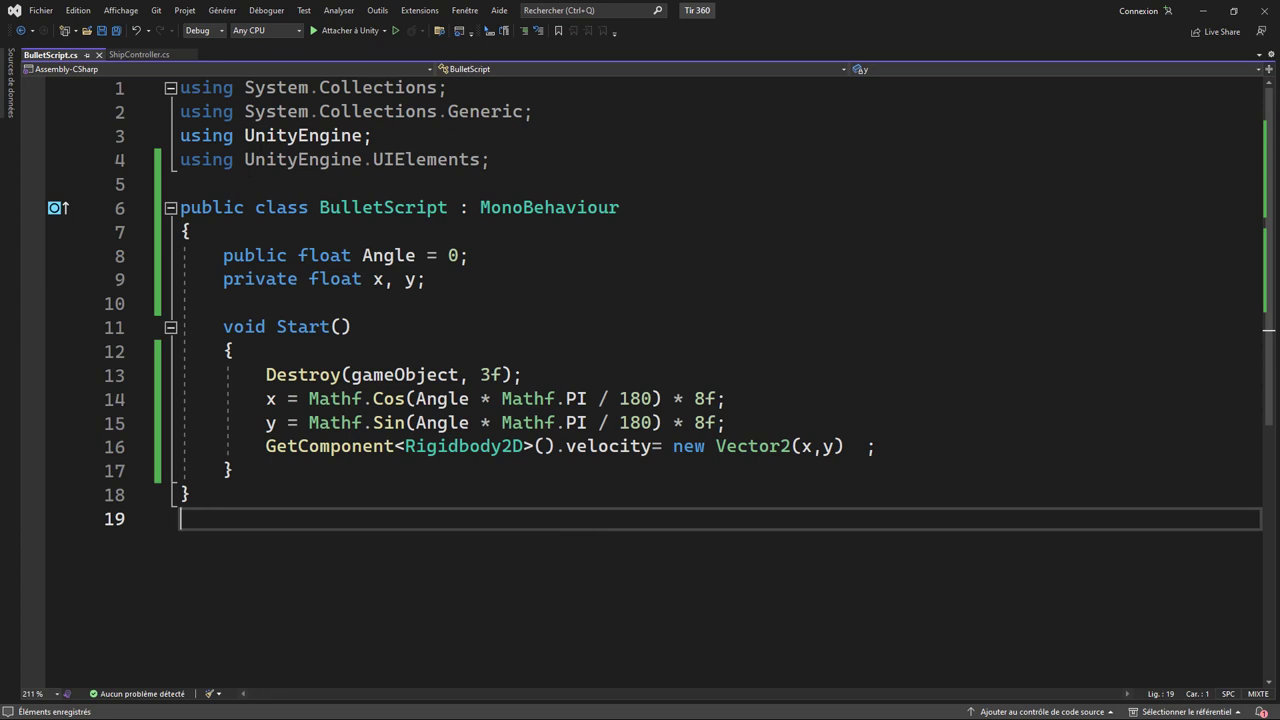
Step: In ShipController's Update, store the Instantiate result as GameObject bul
left_click(147, 55)
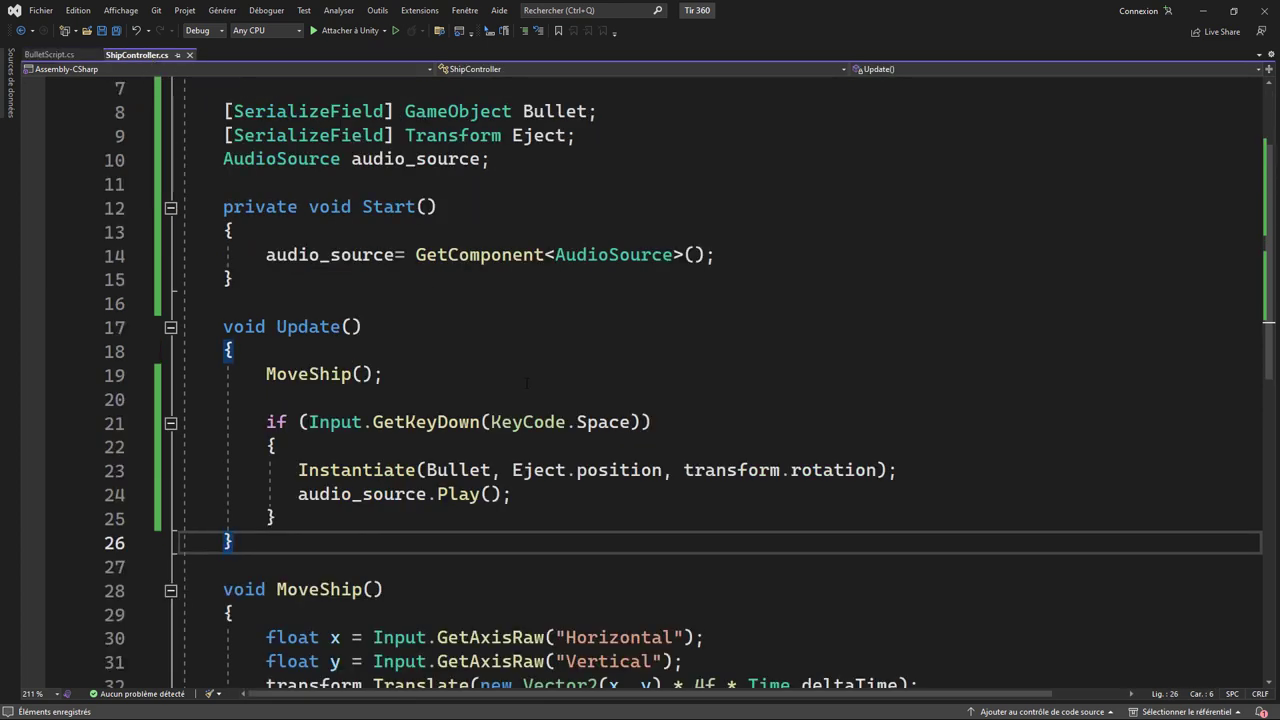
scroll(527, 383, "down", 2)
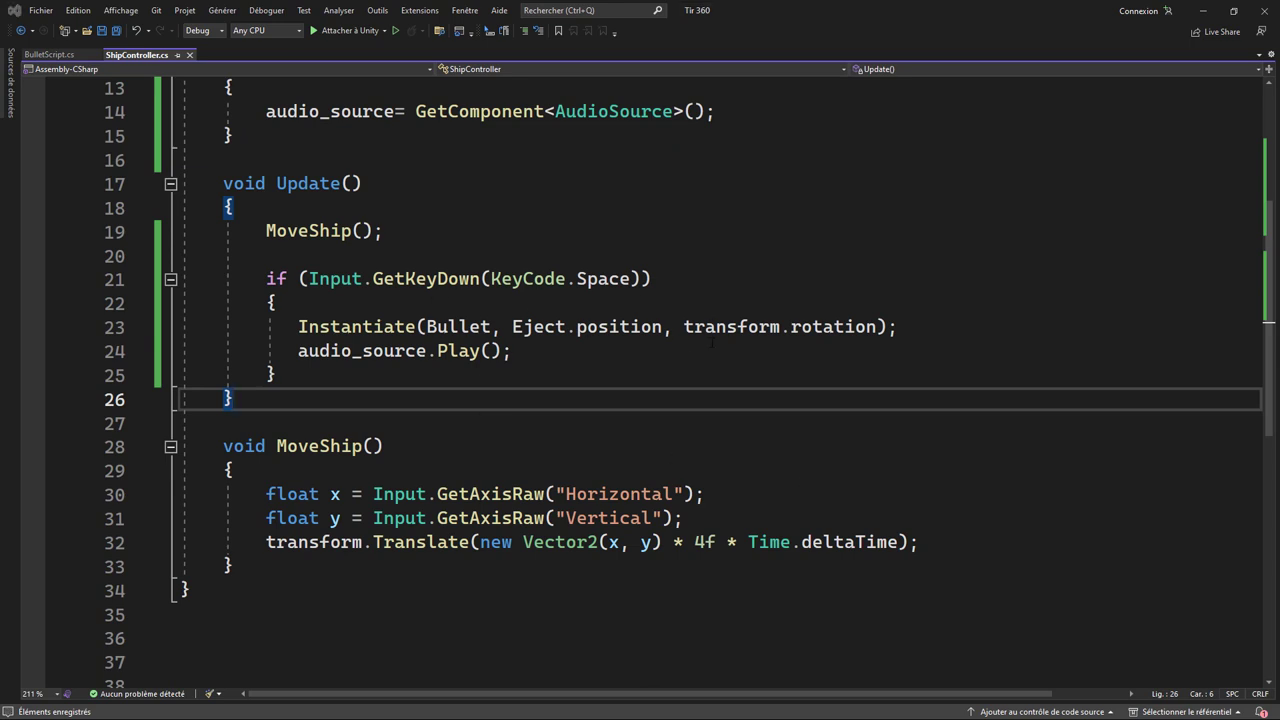
left_click(913, 326)
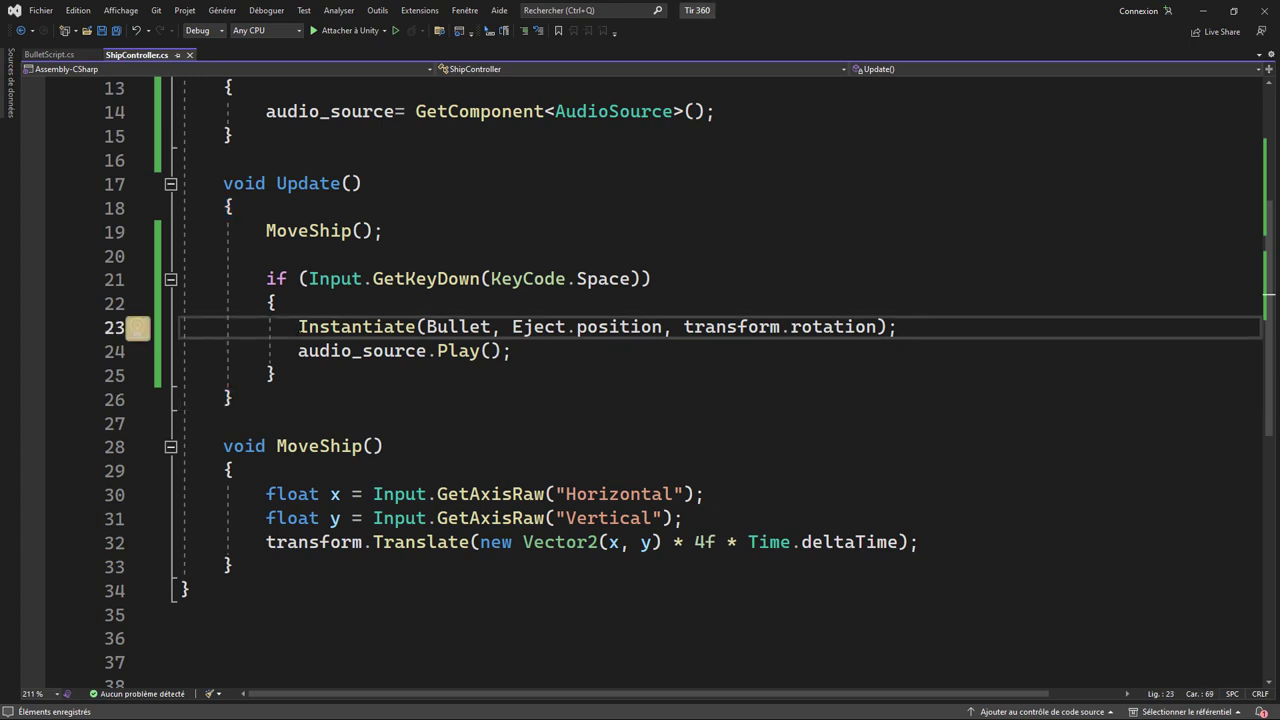
key("Home")
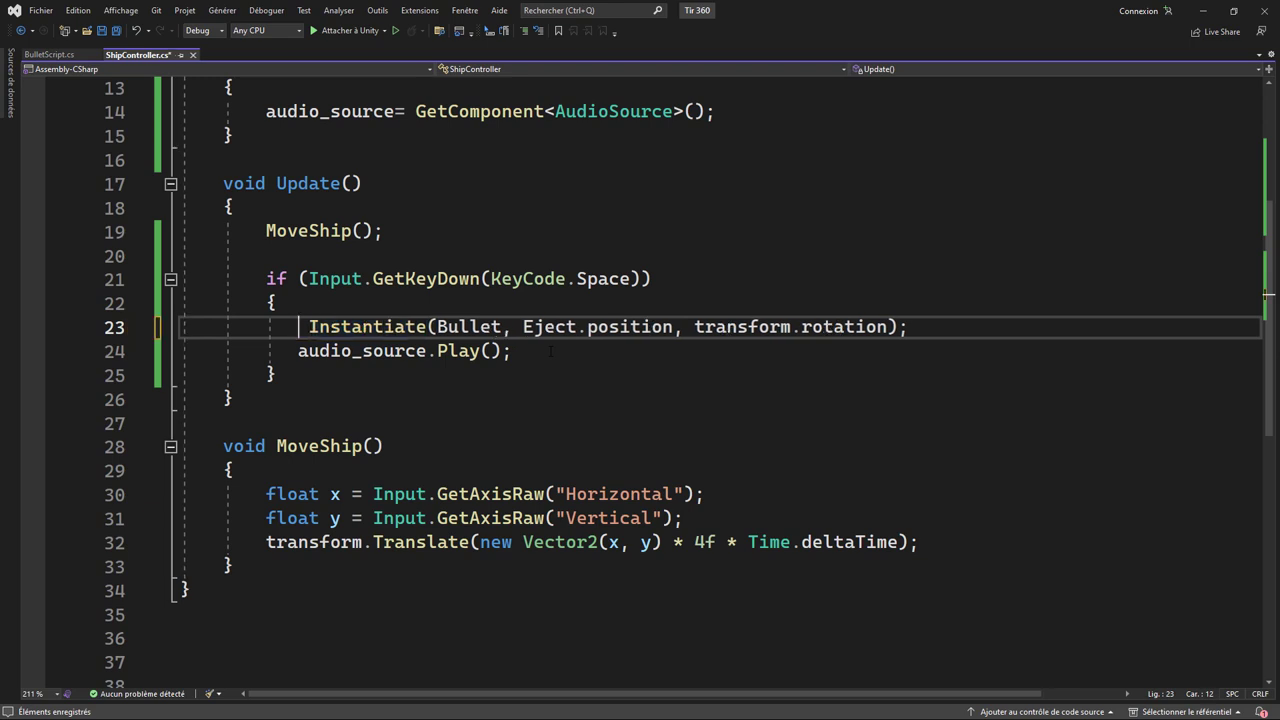
type("Ga")
key("Tab")
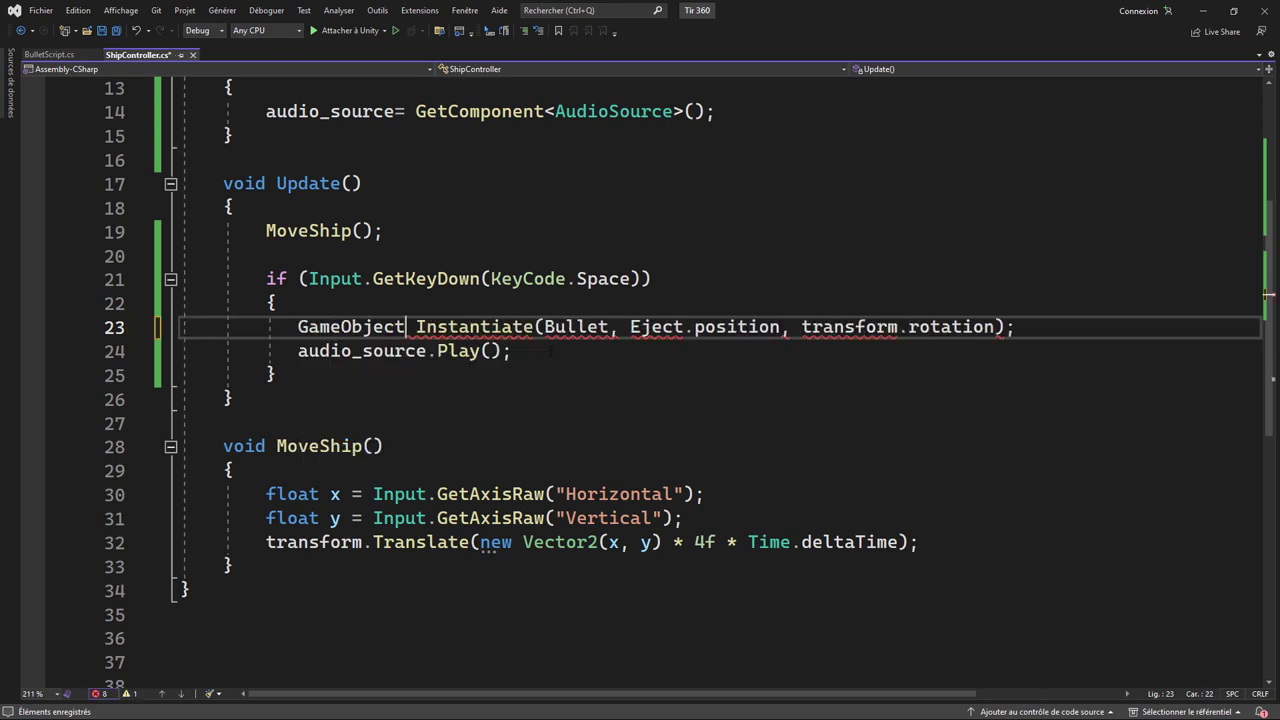
type("bul")
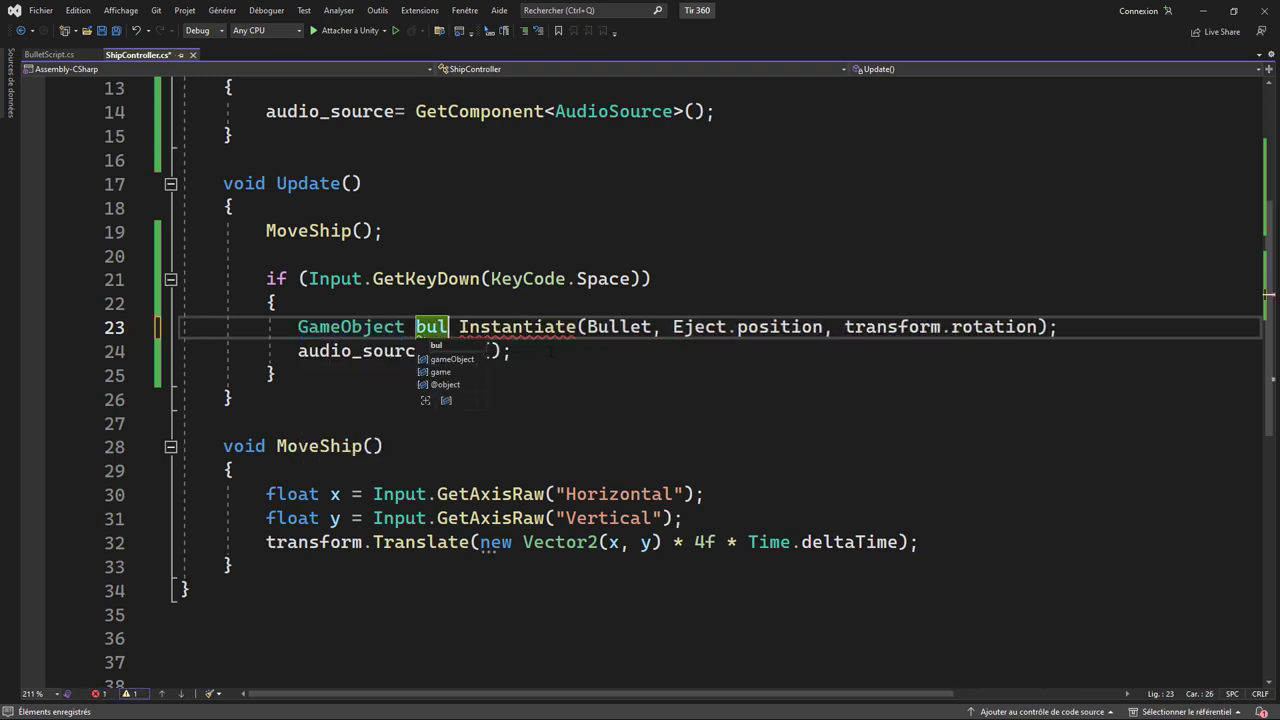
key("Escape")
type("=")
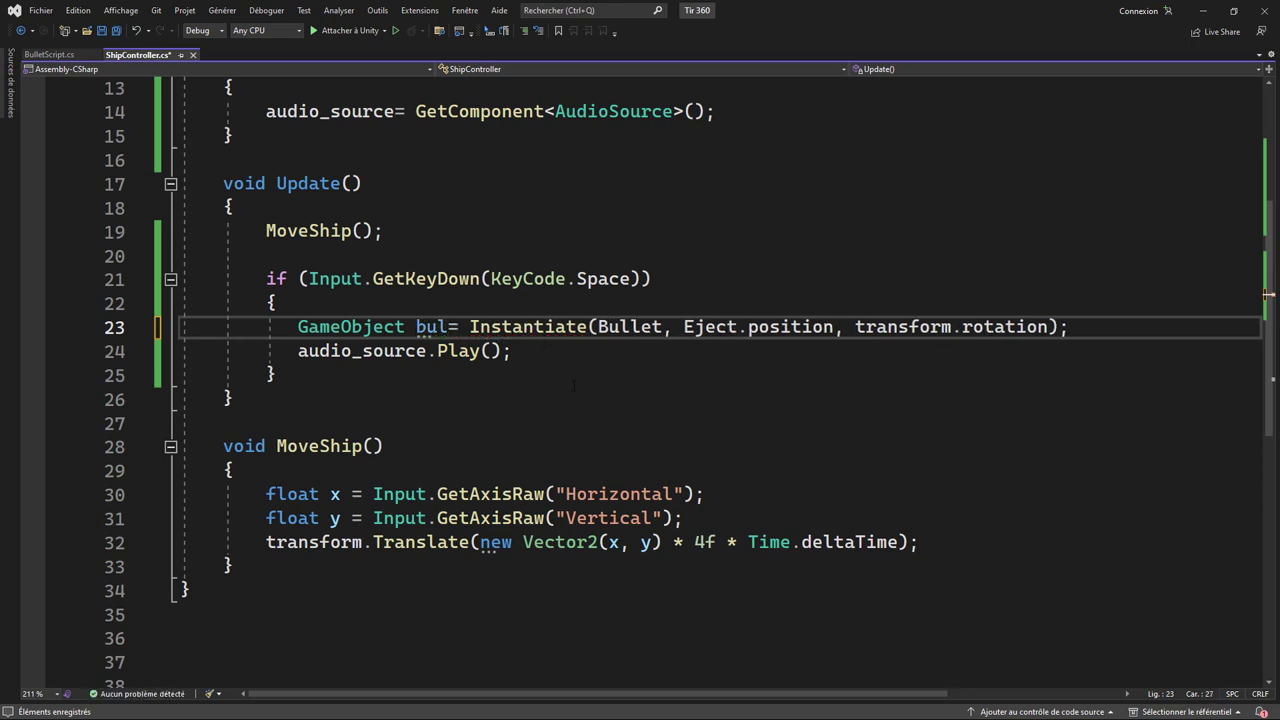
Step: Add bul.GetComponent<BulletScript>().Angle = 90; below the Instantiate line
left_click(1080, 326)
key("Return")
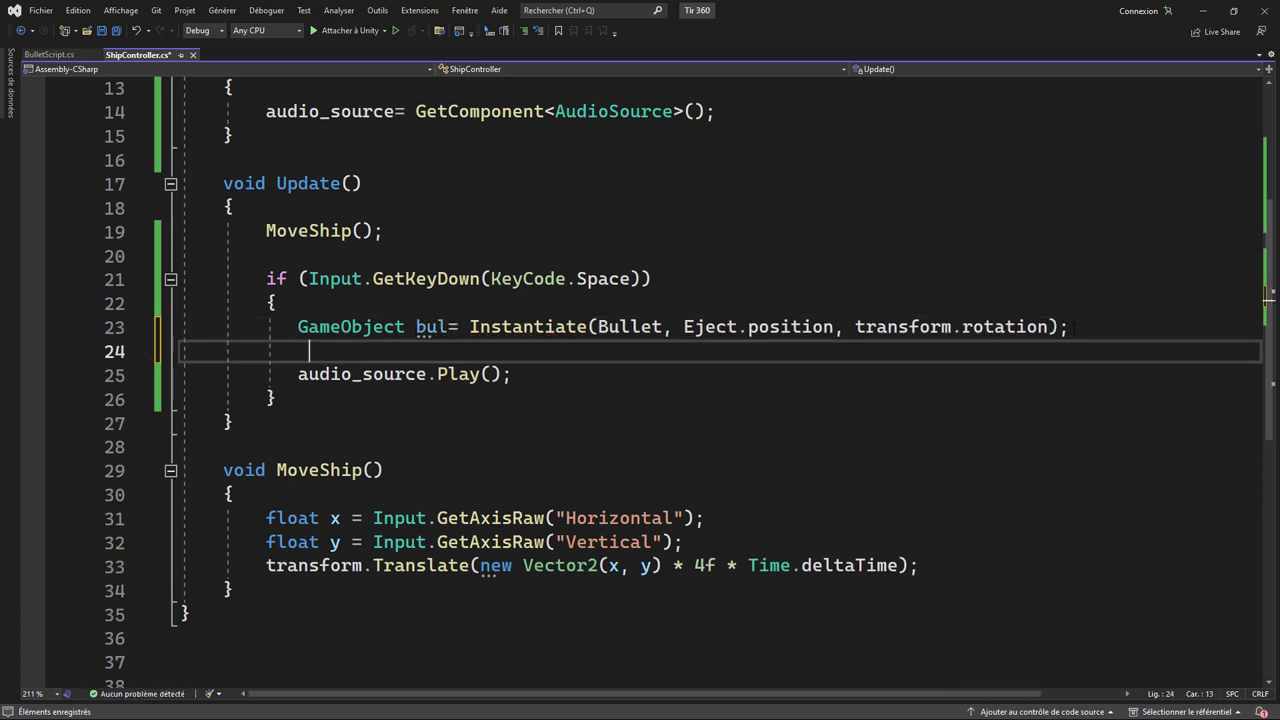
type("bul")
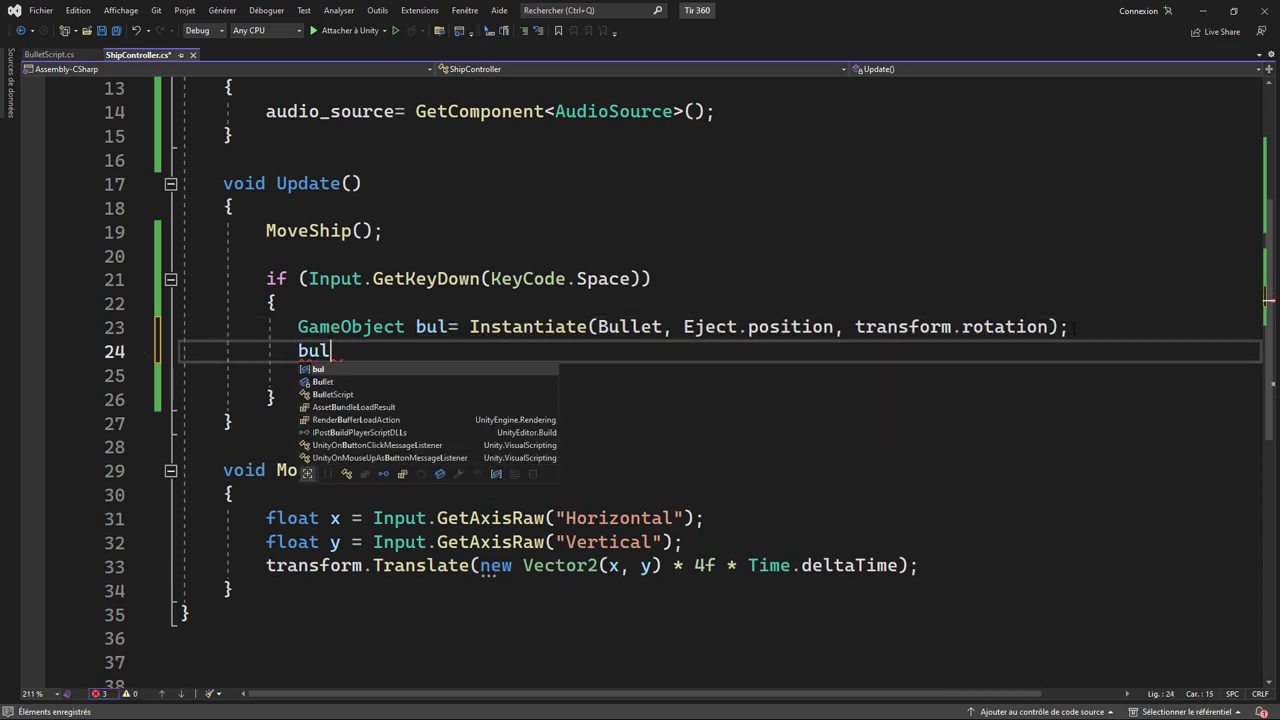
type(".an")
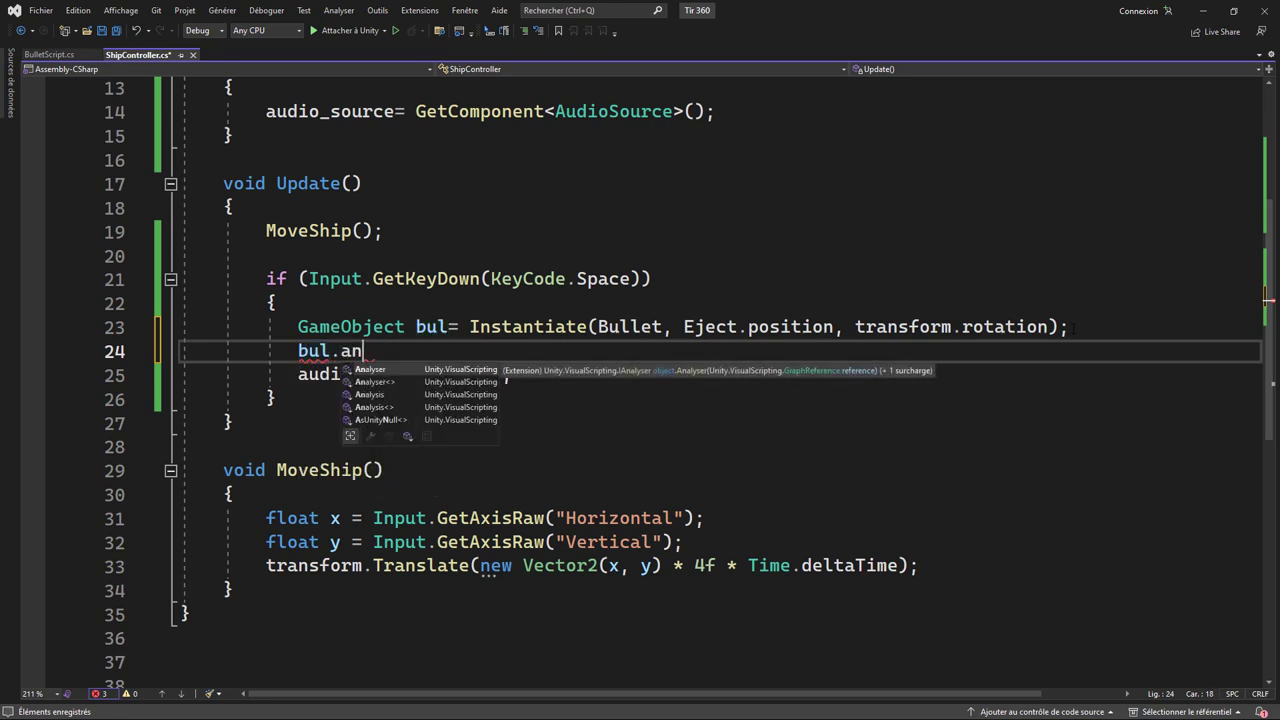
key("BackSpace")
key("BackSpace")
key("BackSpace")
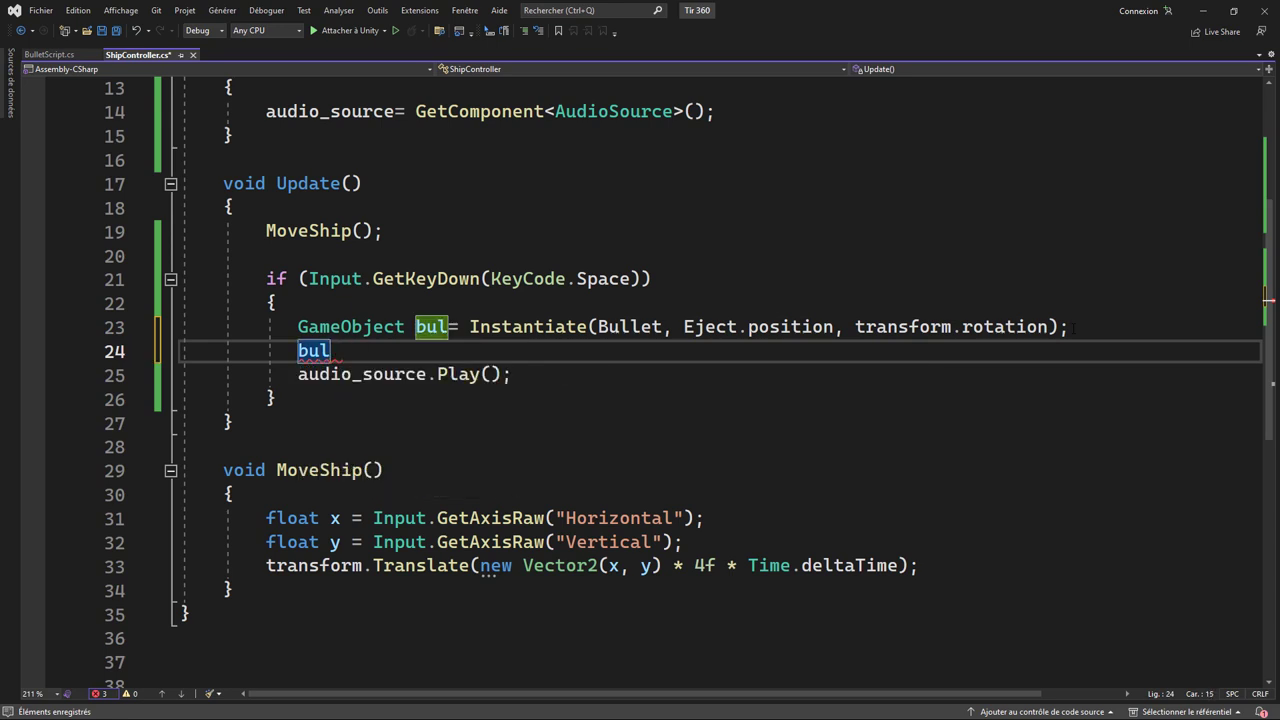
type(".Get")
key("Tab")
type("<")
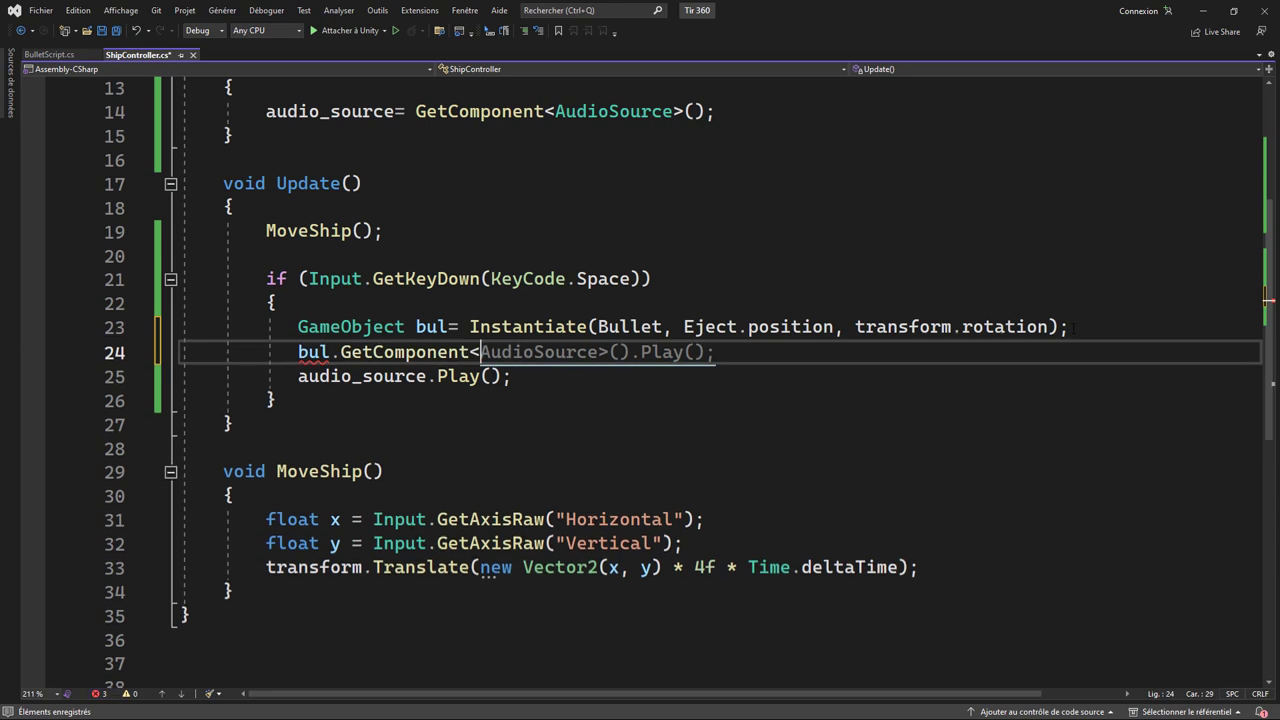
type("bull")
key("Tab")
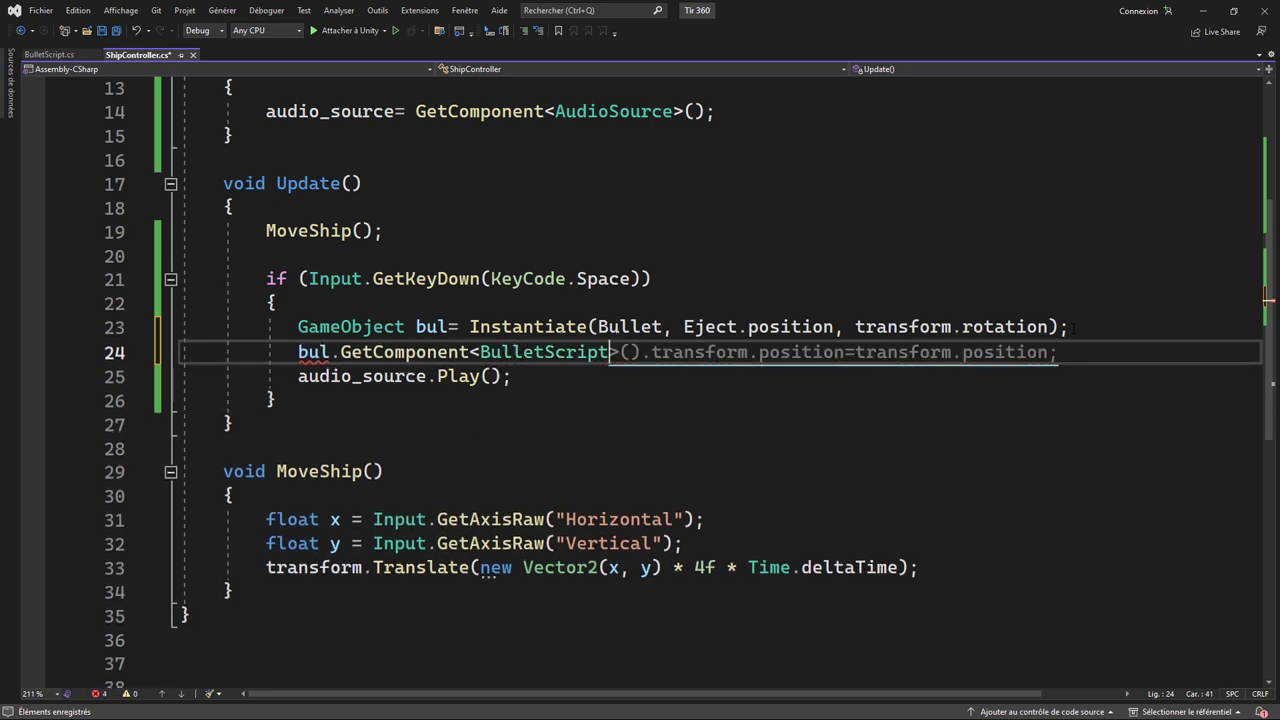
key("Right")
type("().a")
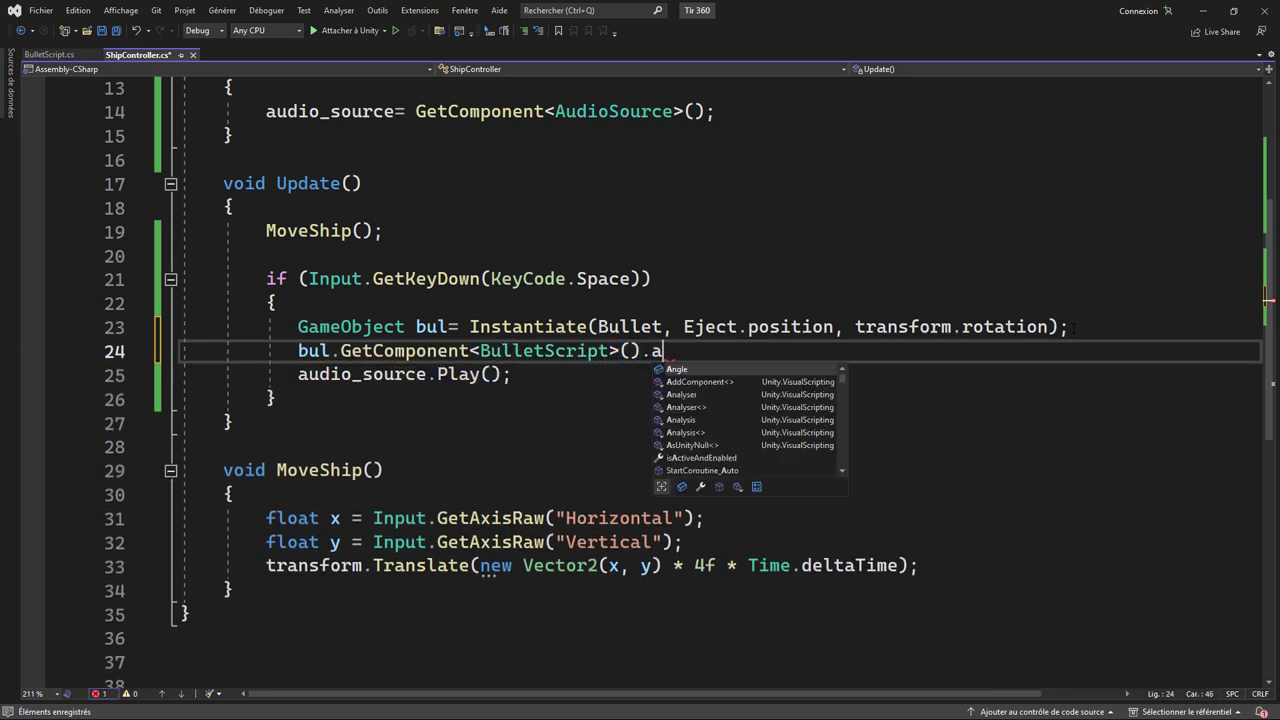
key("Tab")
type("= ")
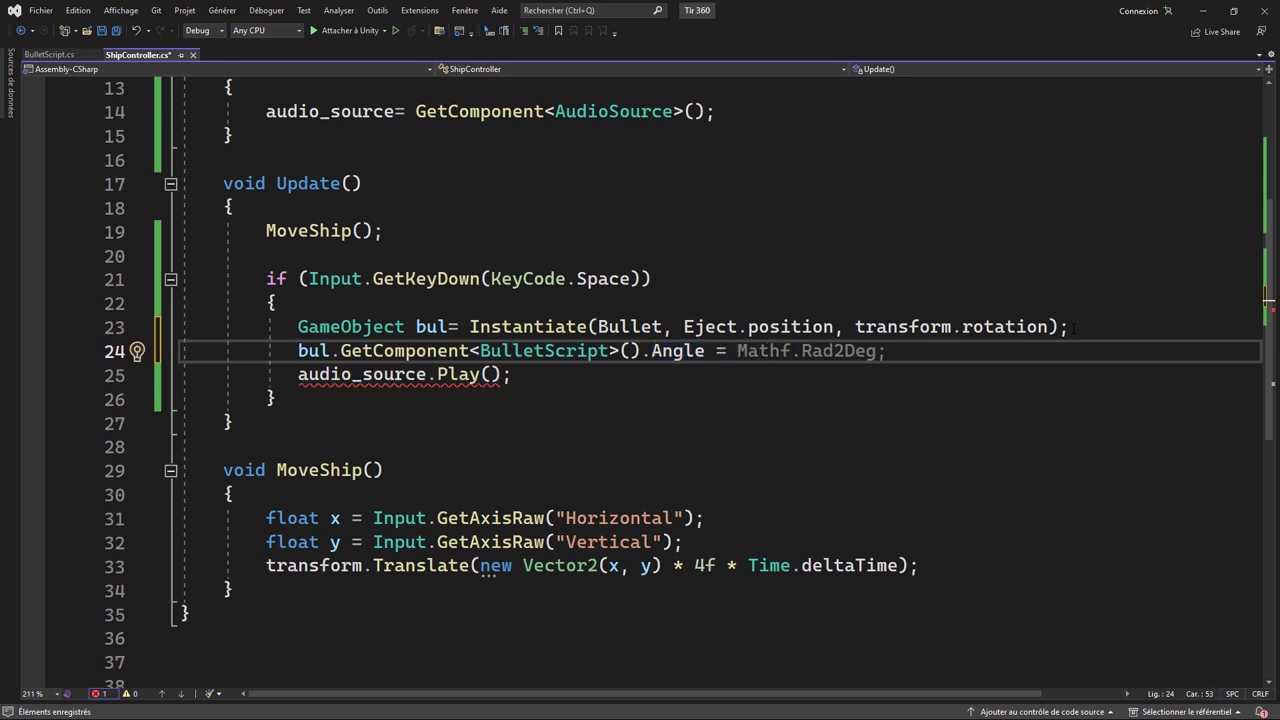
type("90;")
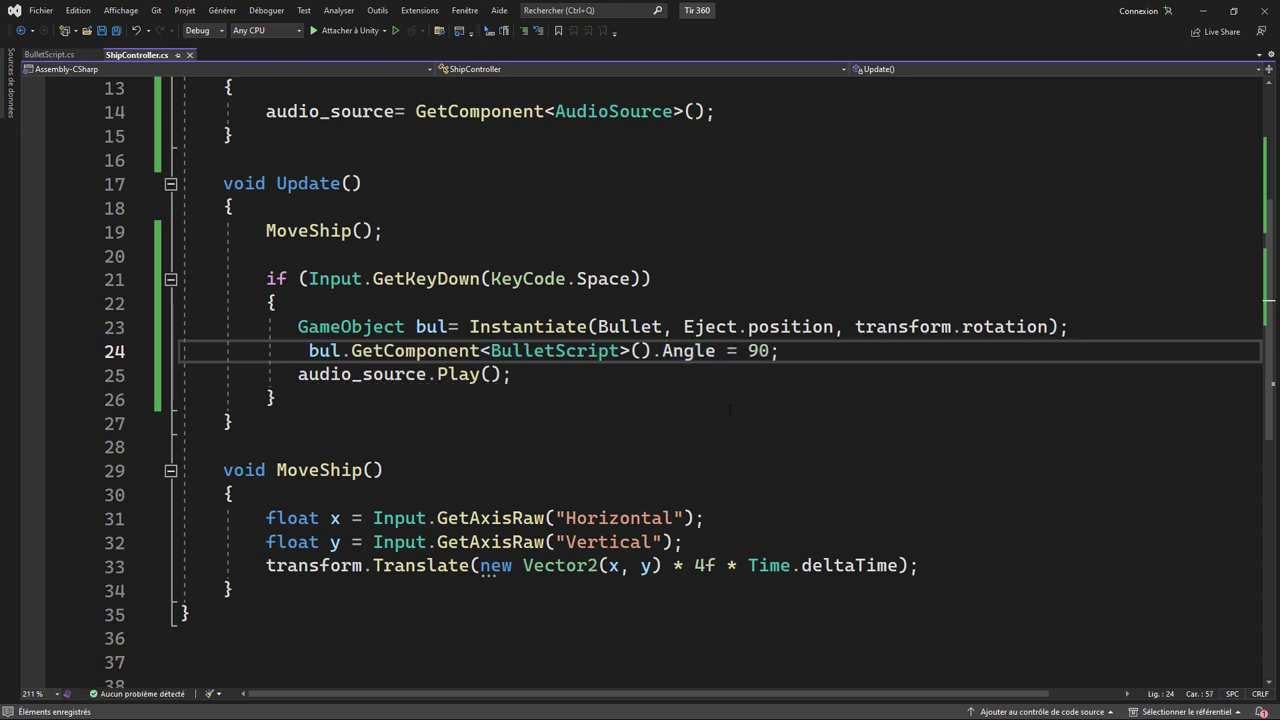
left_click(700, 404)
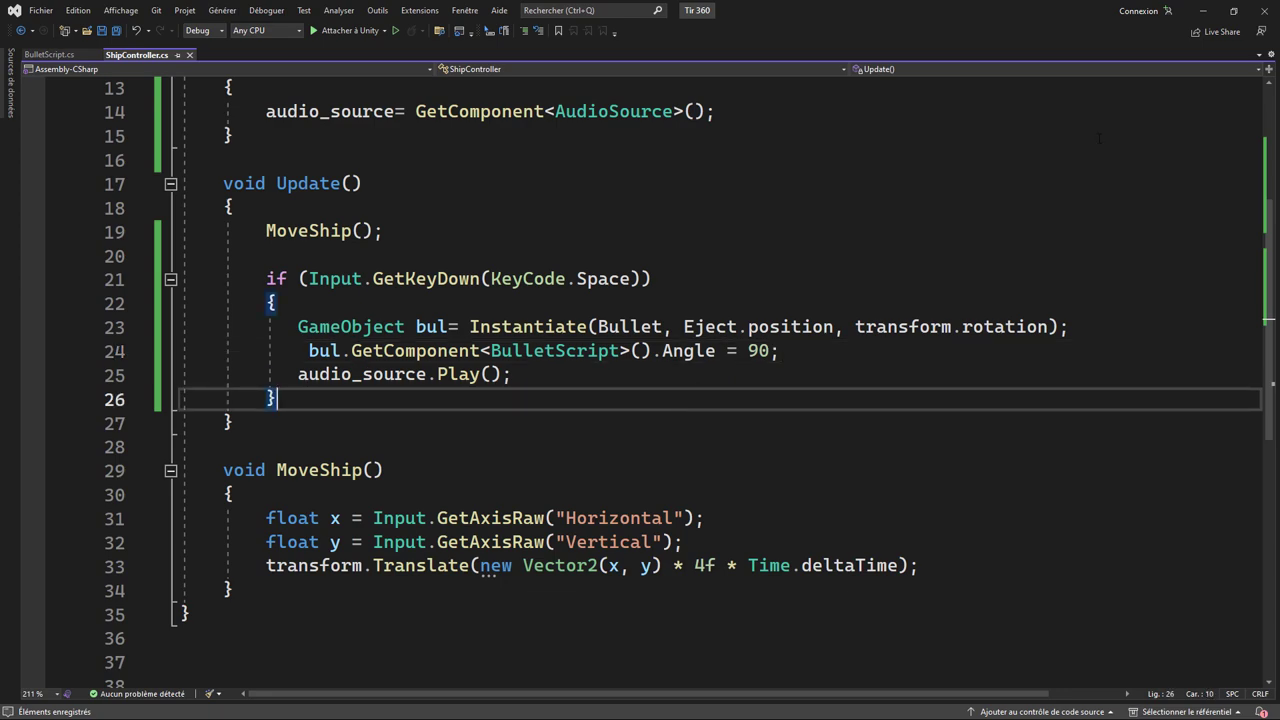
Step: In Play mode, move the ship and fire with Space, confirming bullets fly straight up
left_click(1203, 11)
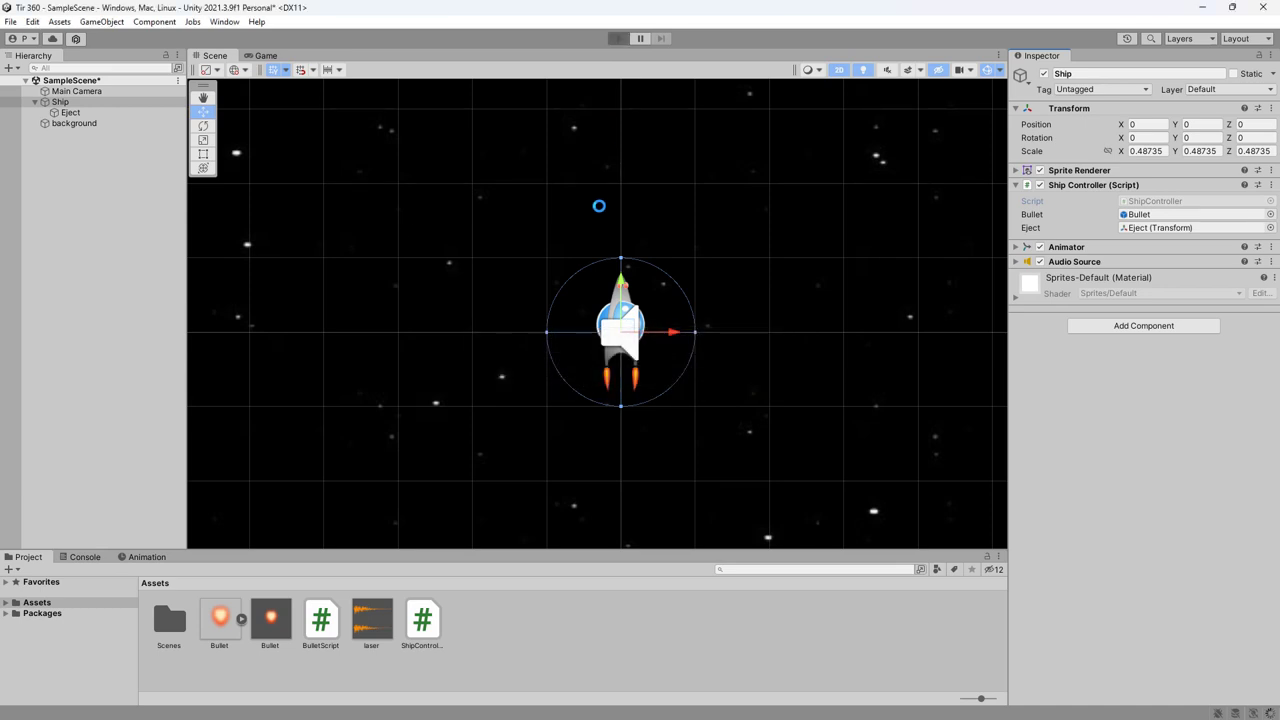
key("ctrl+p")
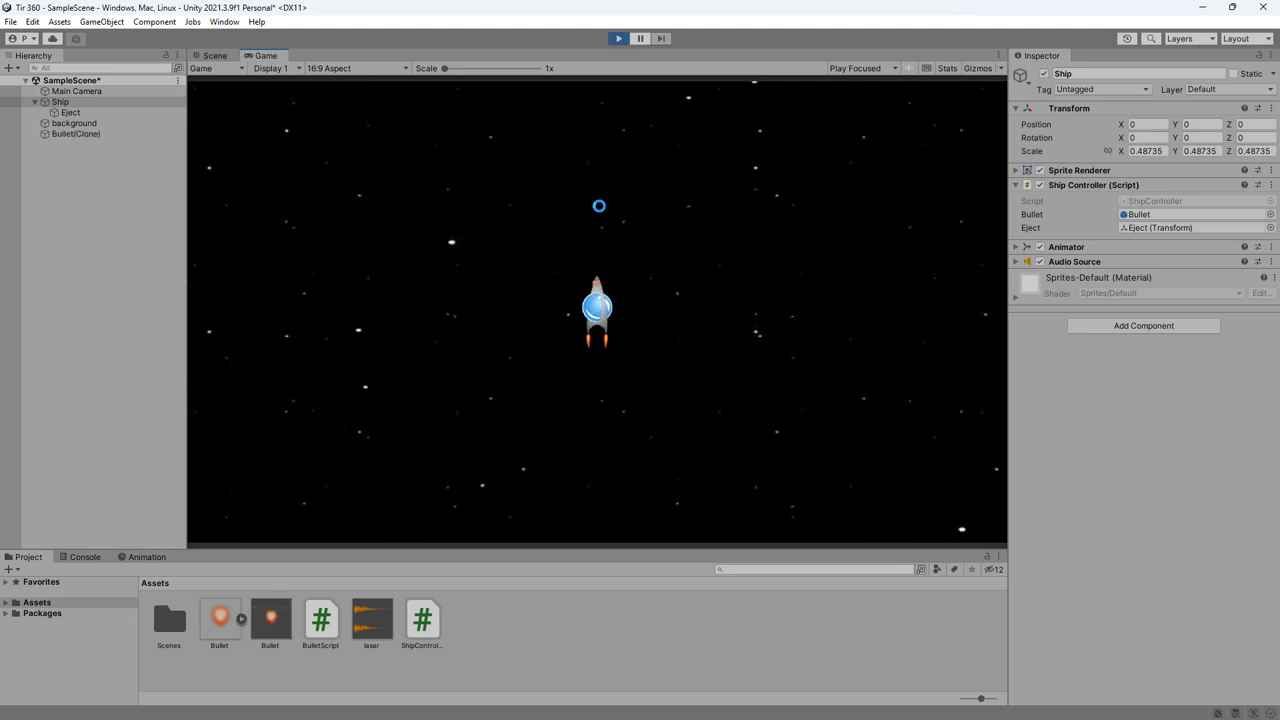
key("space")
key("Left")
key("Down")
key("space")
key("space")
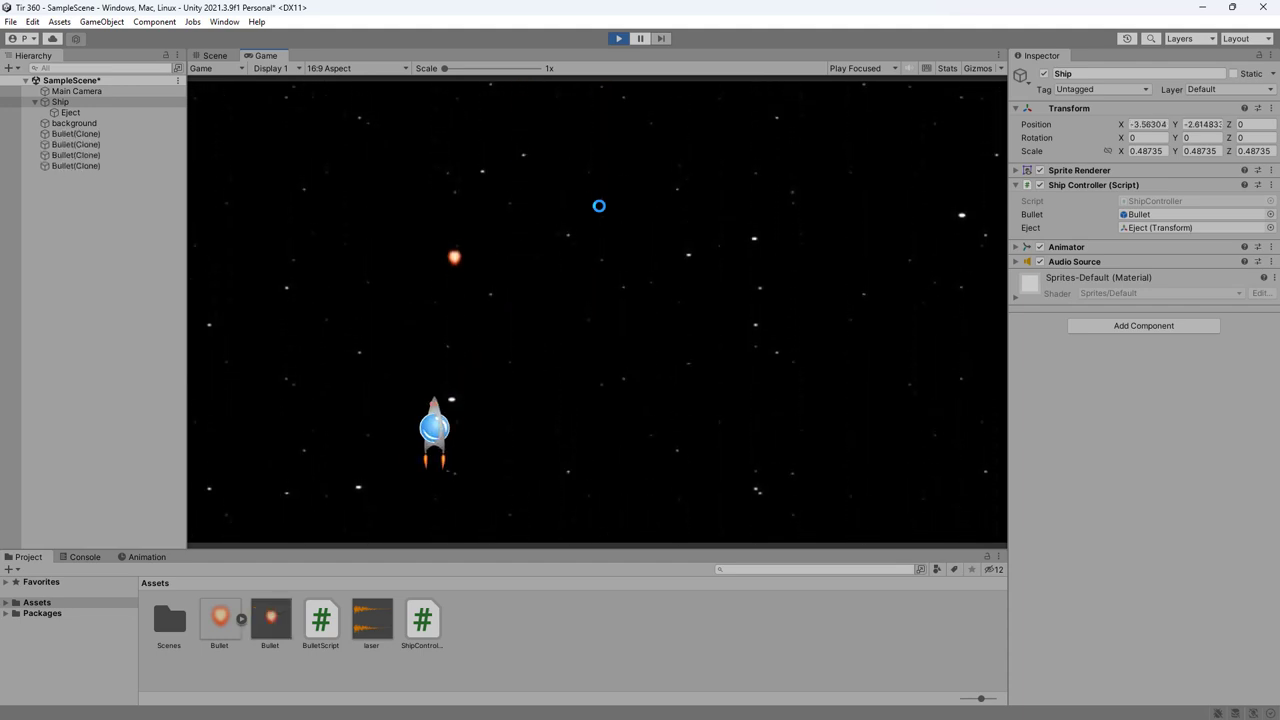
key("Right")
key("space")
key("space")
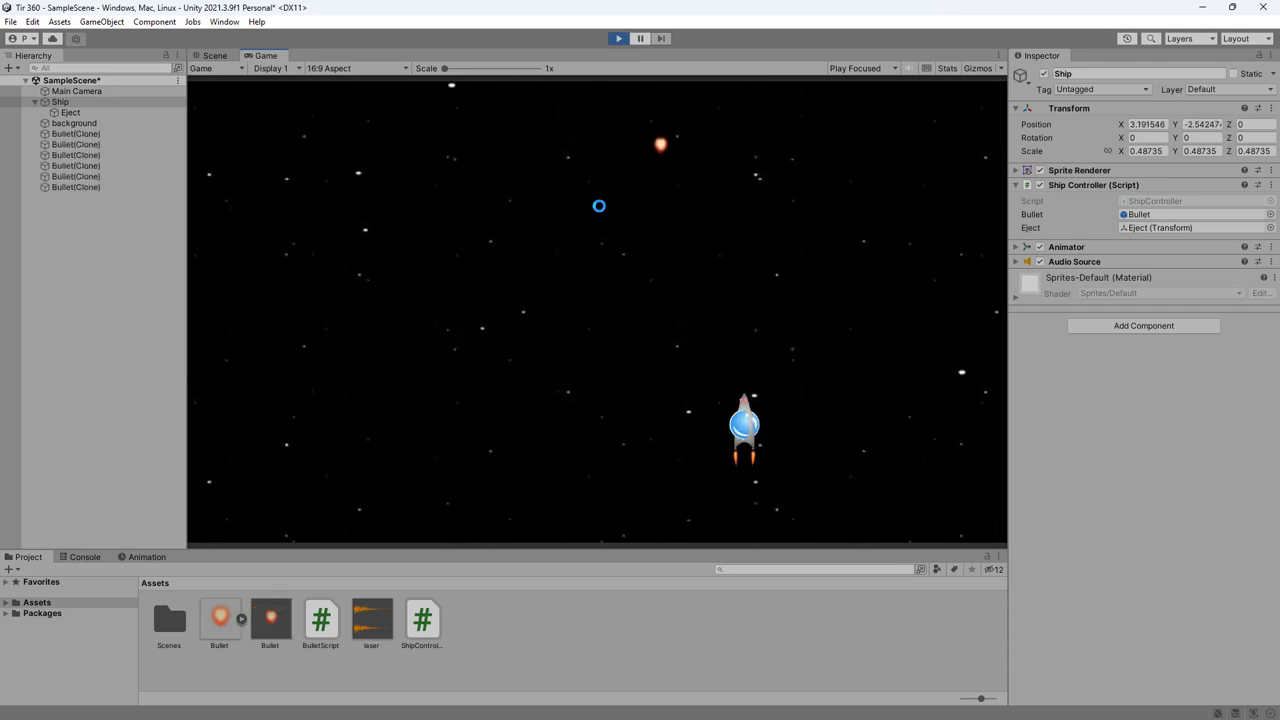
key("ctrl+p")
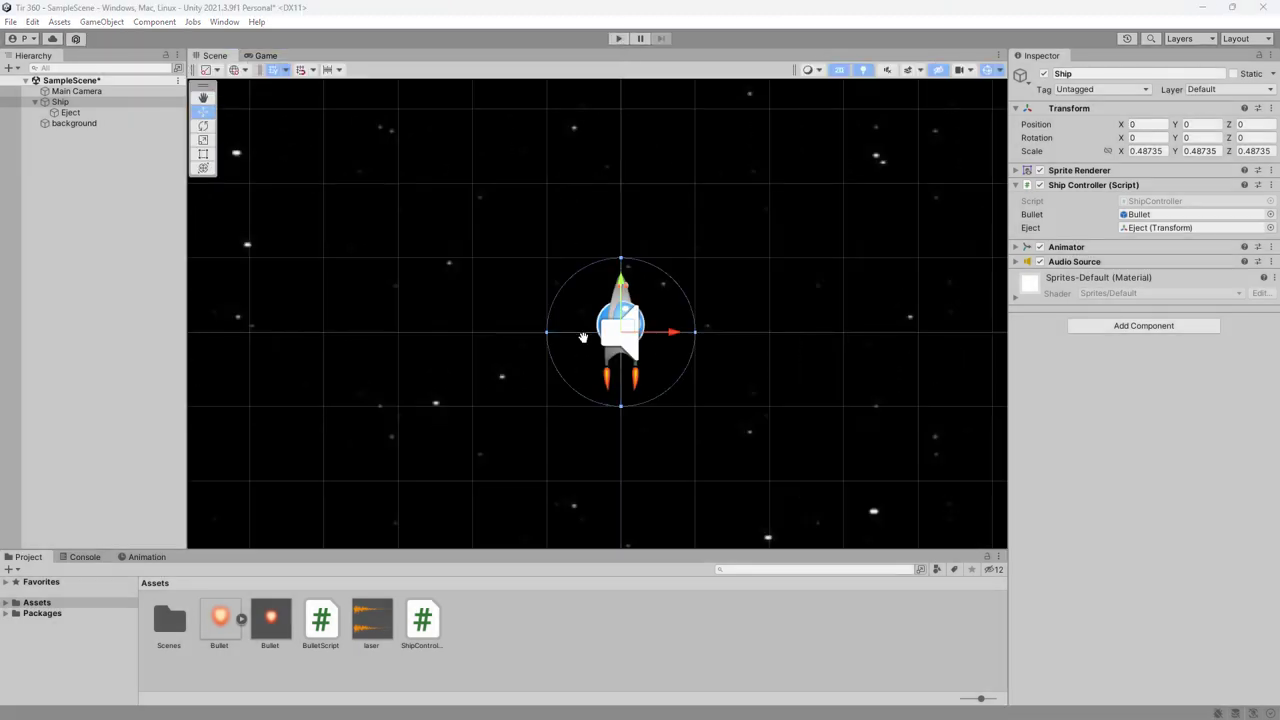
key("alt+Tab")
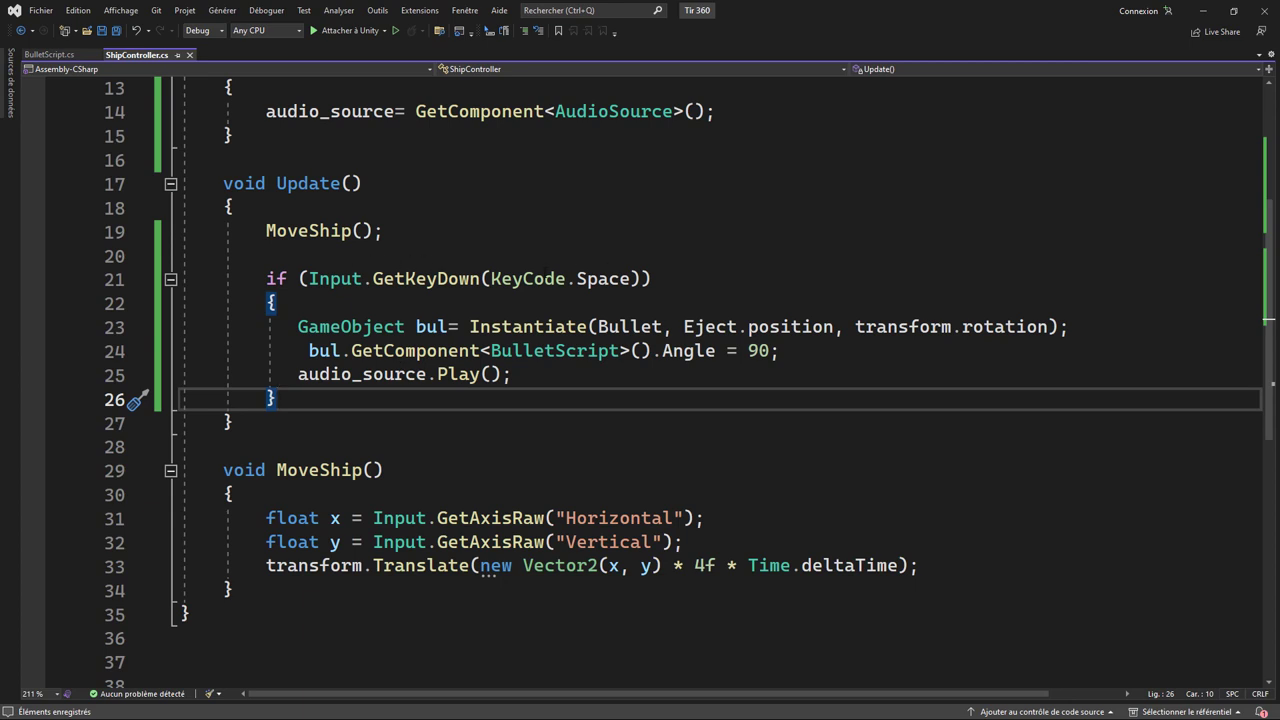
Step: Duplicate the Space-key if-block below itself and change the copy's key to X
left_click_drag(266, 278, 312, 397)
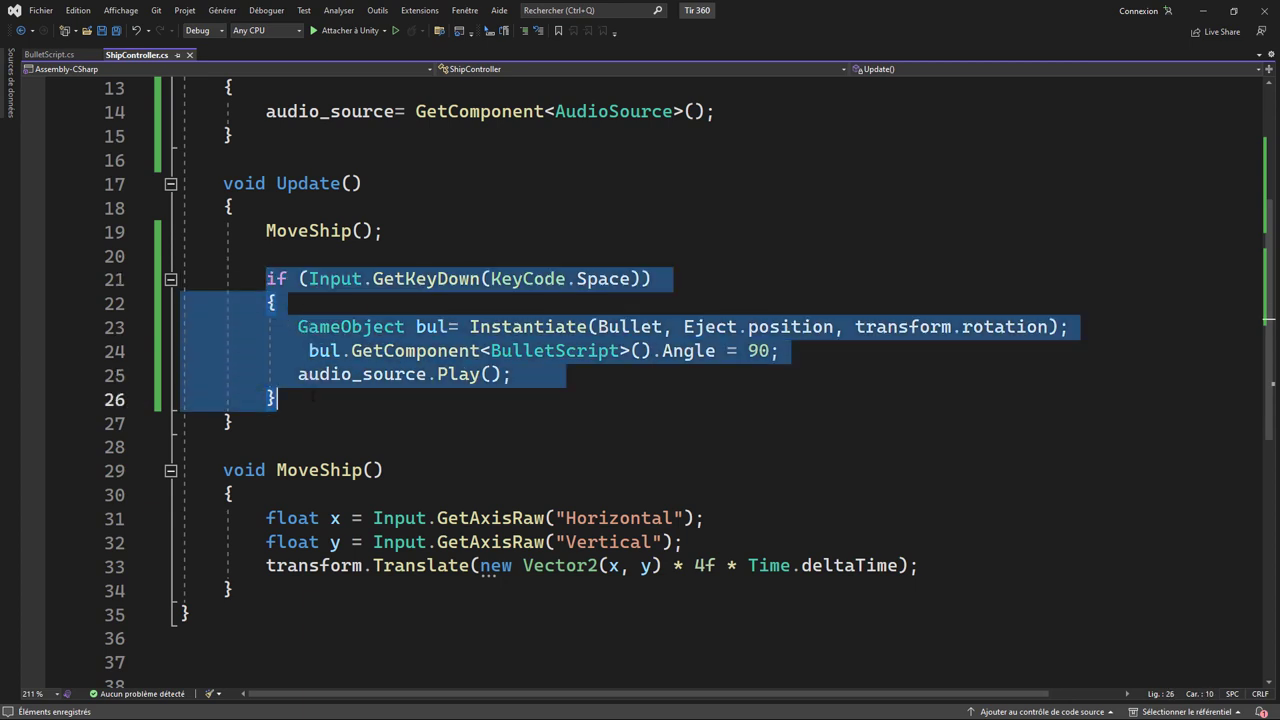
key("ctrl+c")
left_click(318, 397)
key("Return")
key("Return")
key("ctrl+v")
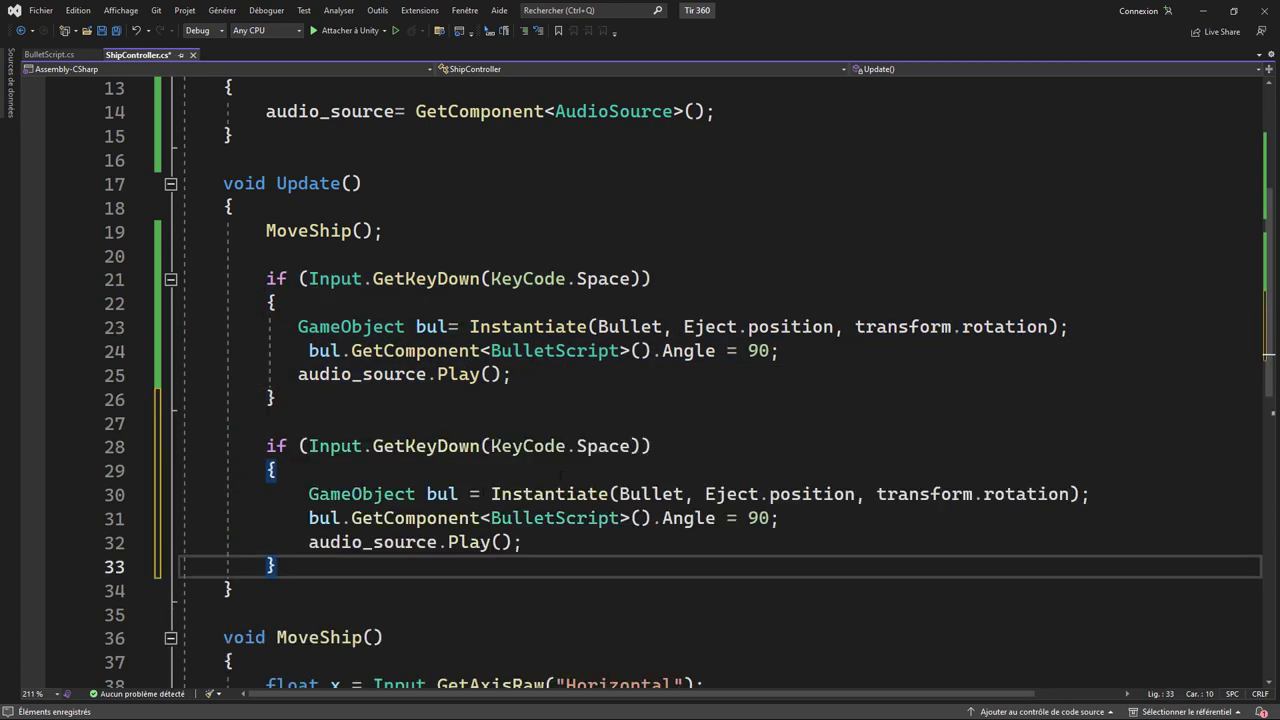
double_click(600, 446)
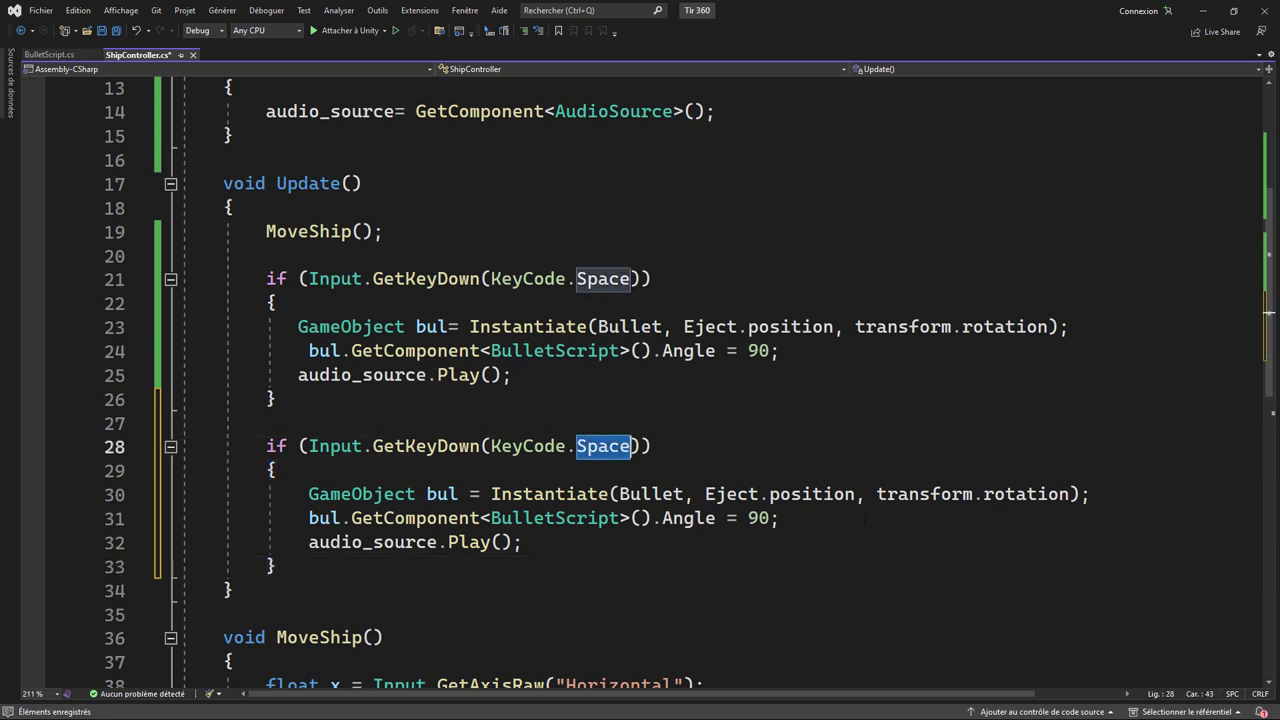
type("X")
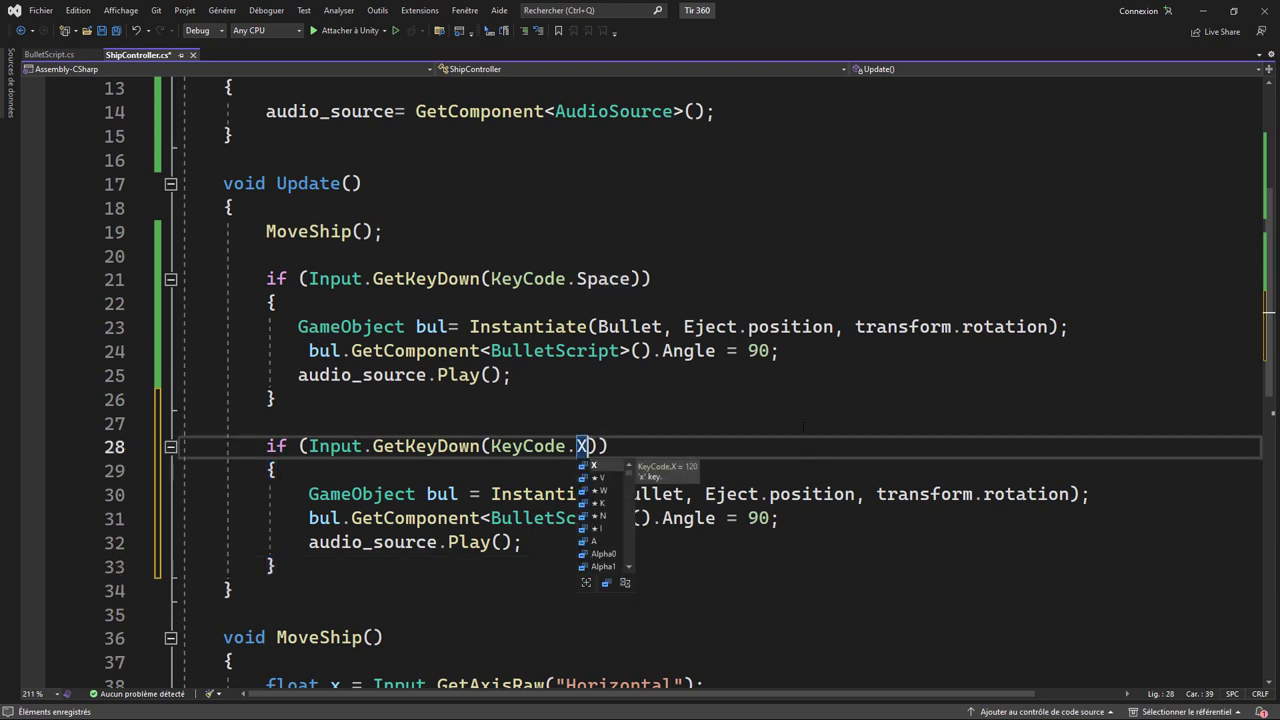
left_click(665, 426)
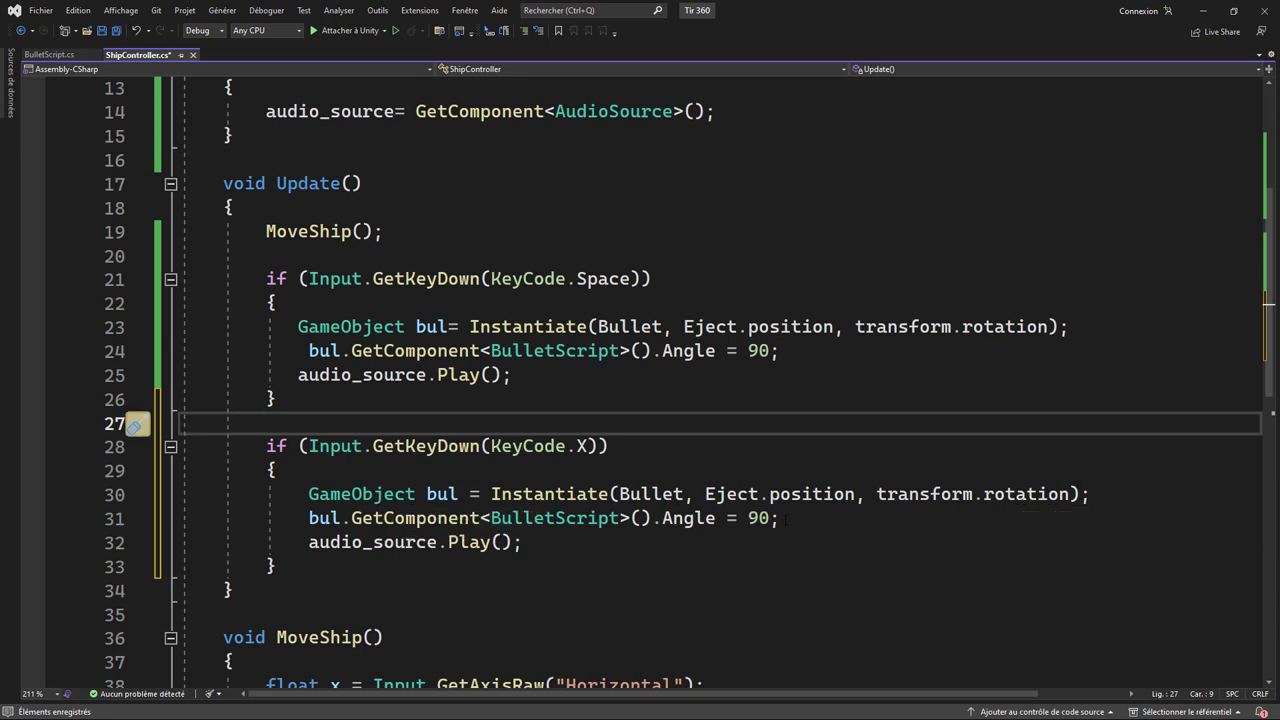
Step: Duplicate the bullet spawn and angle lines twice inside the X block
left_click(309, 542)
key("Return")
key("Return")
key("Return")
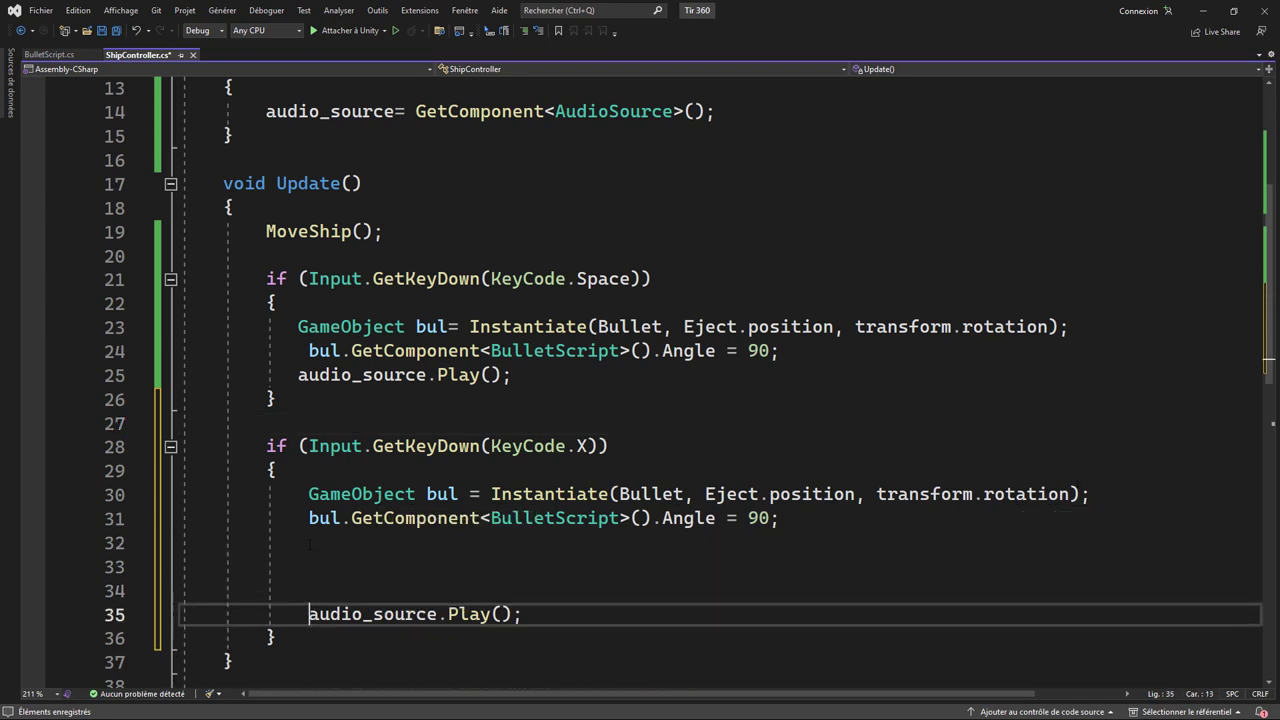
left_click_drag(308, 494, 786, 518)
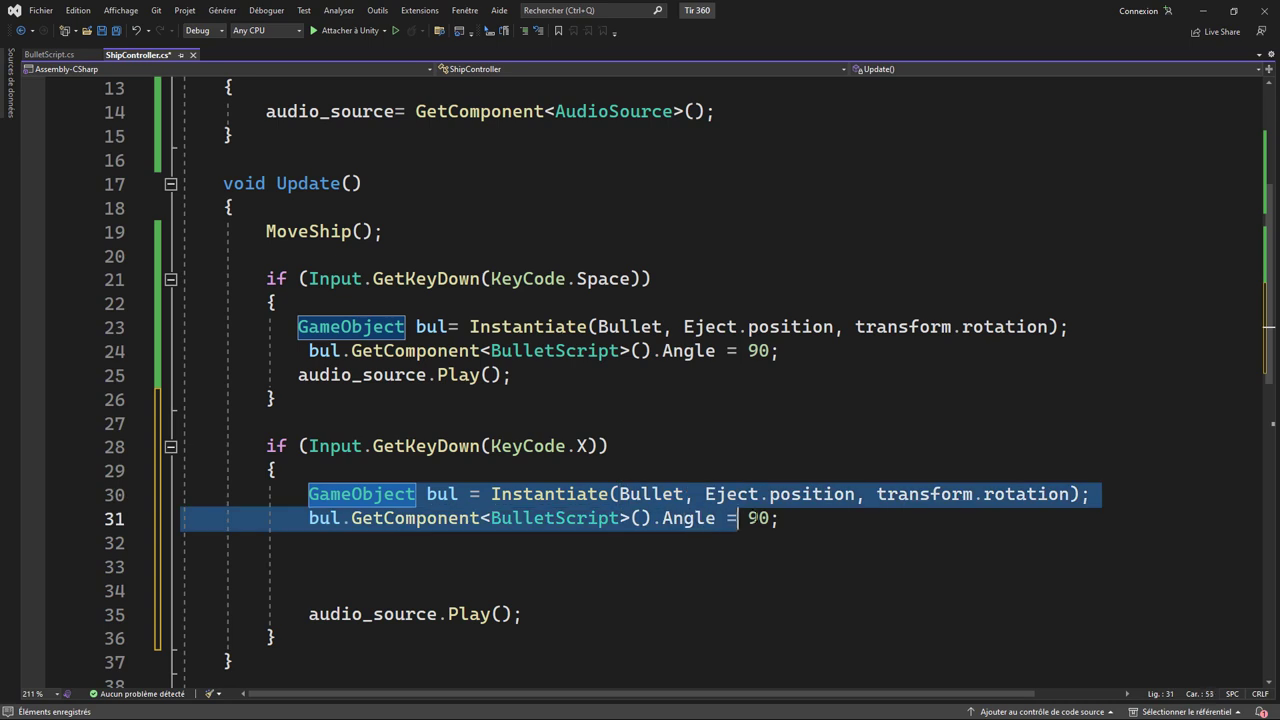
key("ctrl+c")
left_click(421, 547)
key("ctrl+v")
key("Down")
key("ctrl+v")
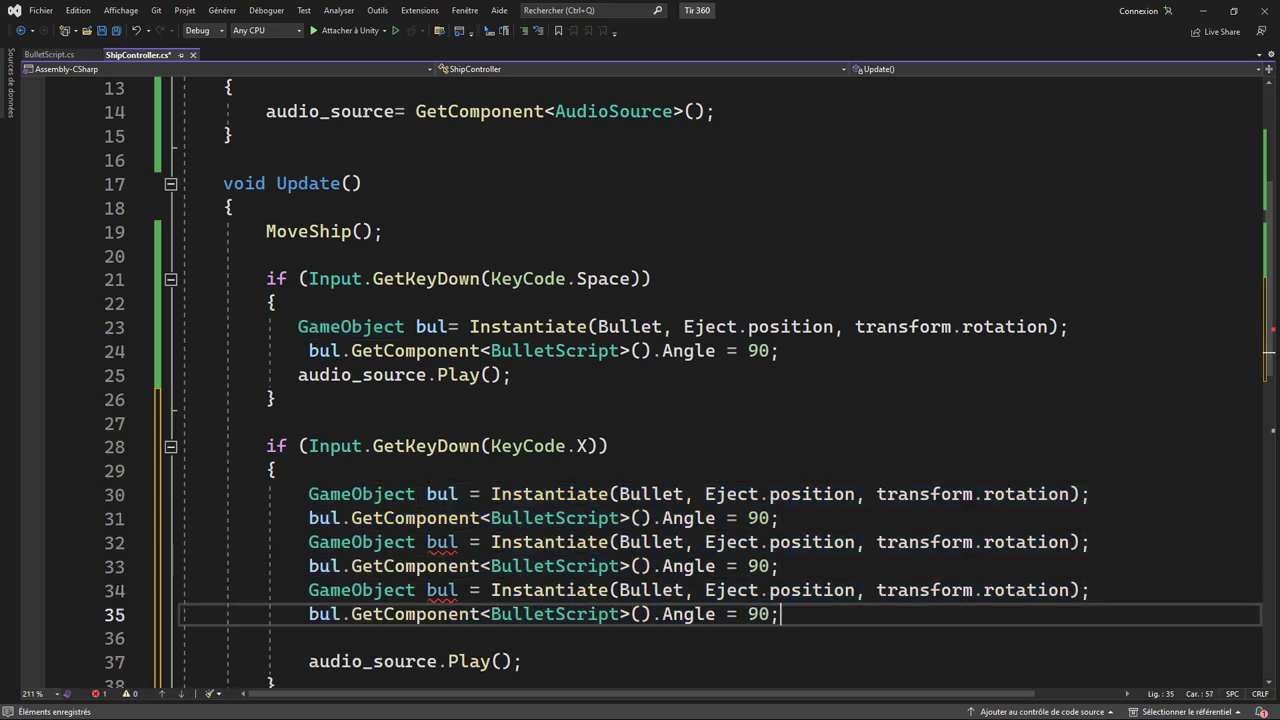
Step: Remove the redundant GameObject declarations from the two copied spawn lines
double_click(360, 542)
key("Delete")
key("Delete")
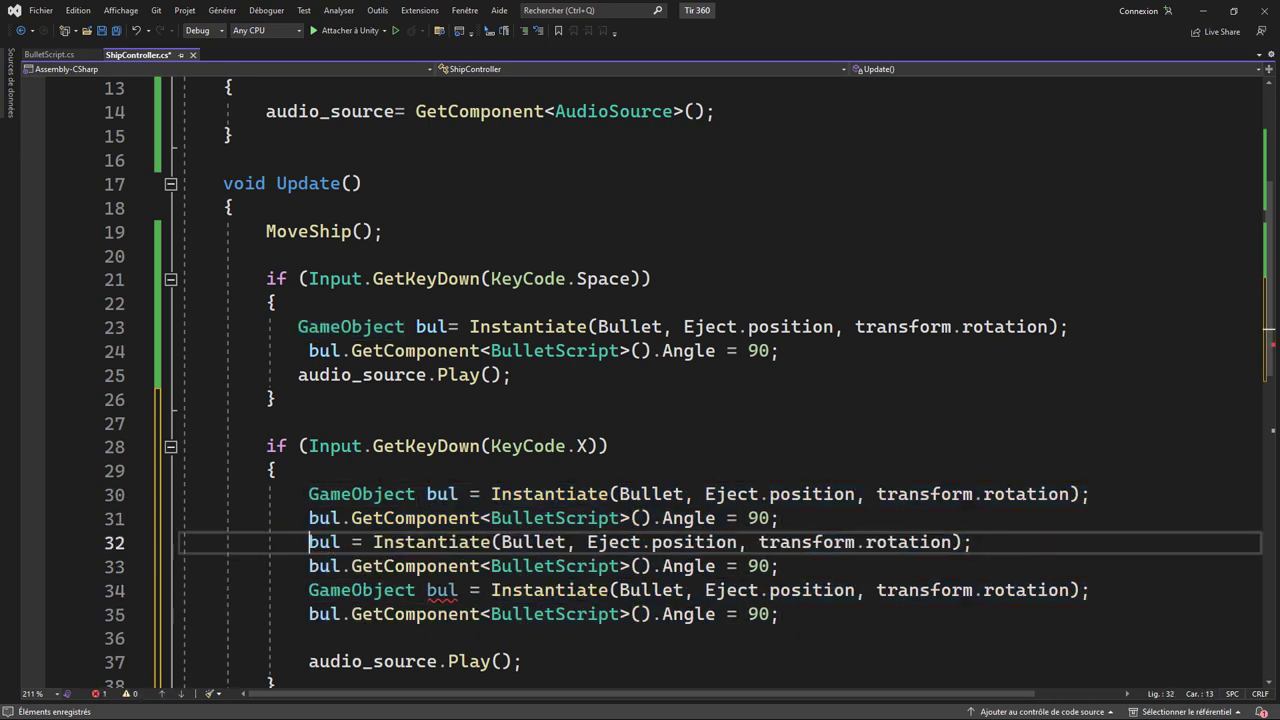
double_click(360, 590)
key("Delete")
key("Delete")
left_click(438, 614)
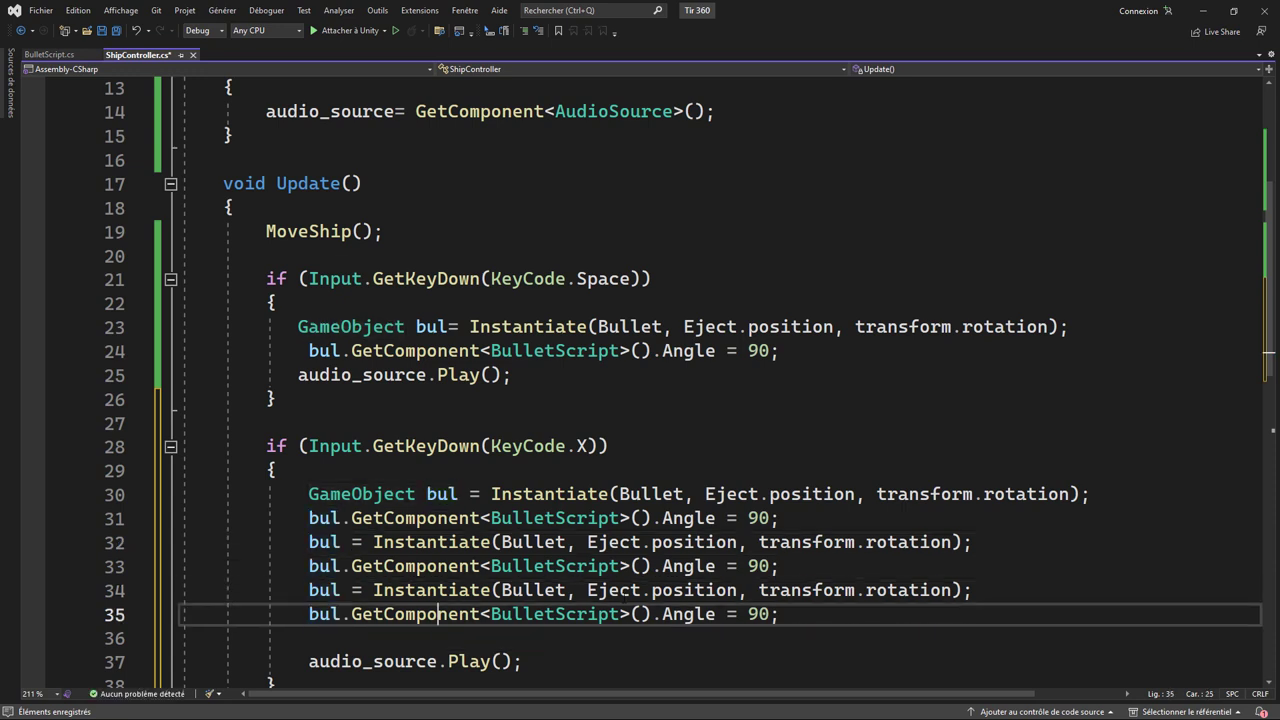
Step: Set the extra bullets' angles to 90 + 45 and 90 - 45, save, and remove the stray blank line
left_click(765, 566)
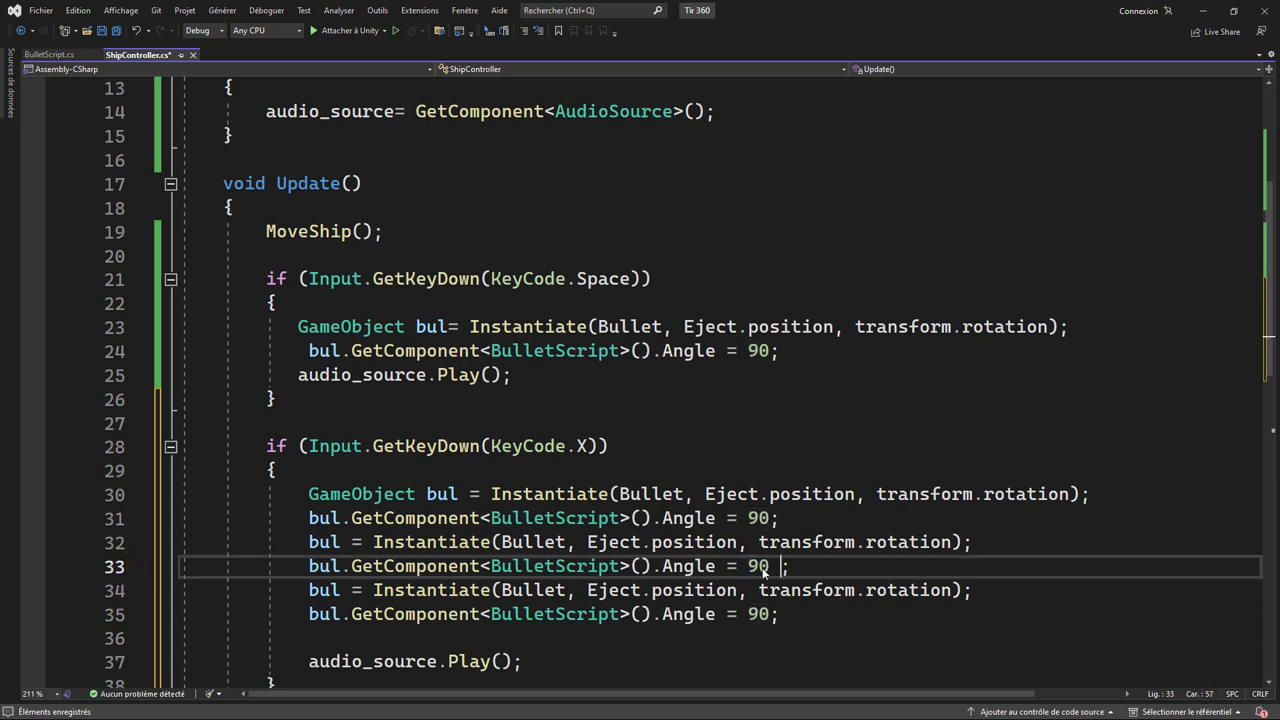
type("45")
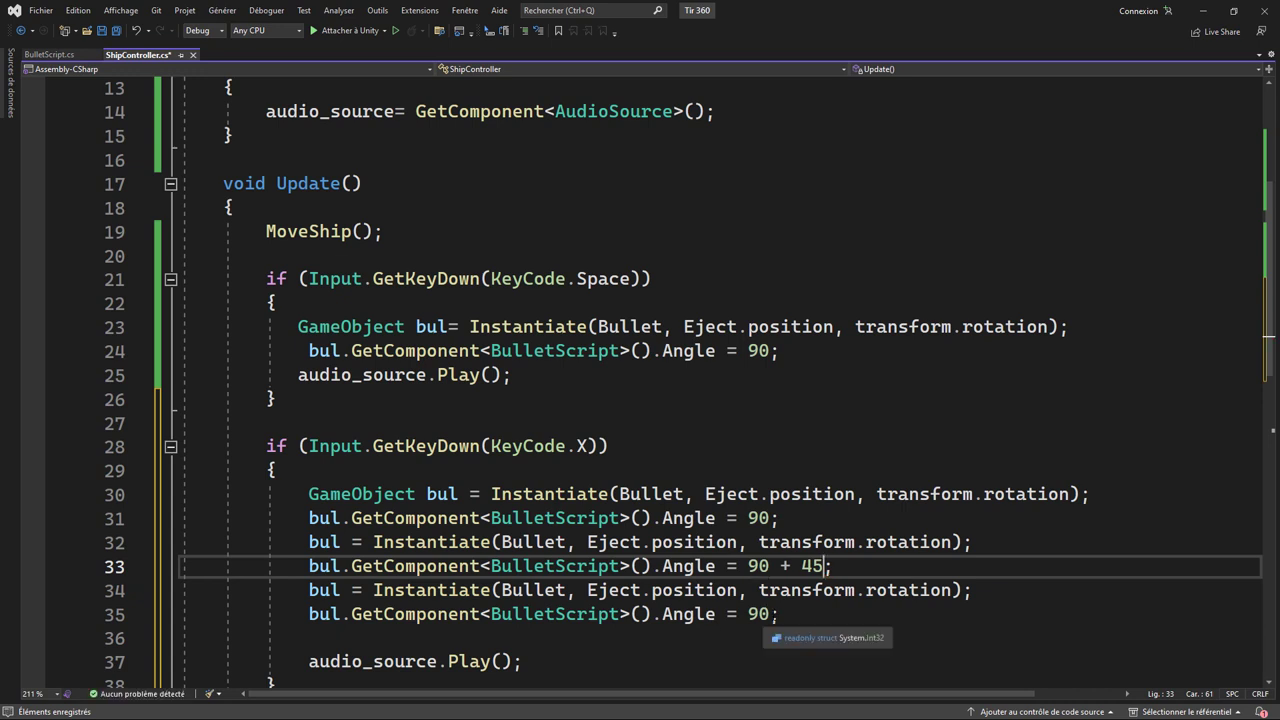
left_click(770, 614)
type("- 45")
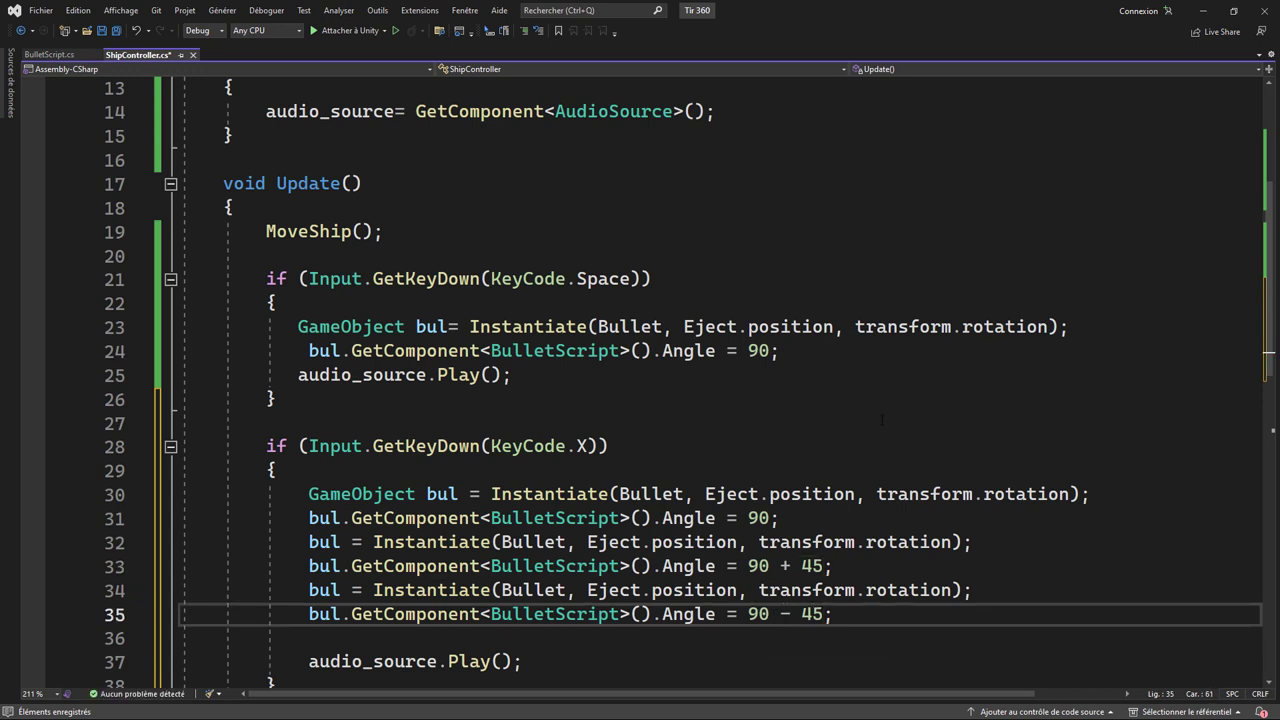
left_click(881, 420)
key("ctrl+s")
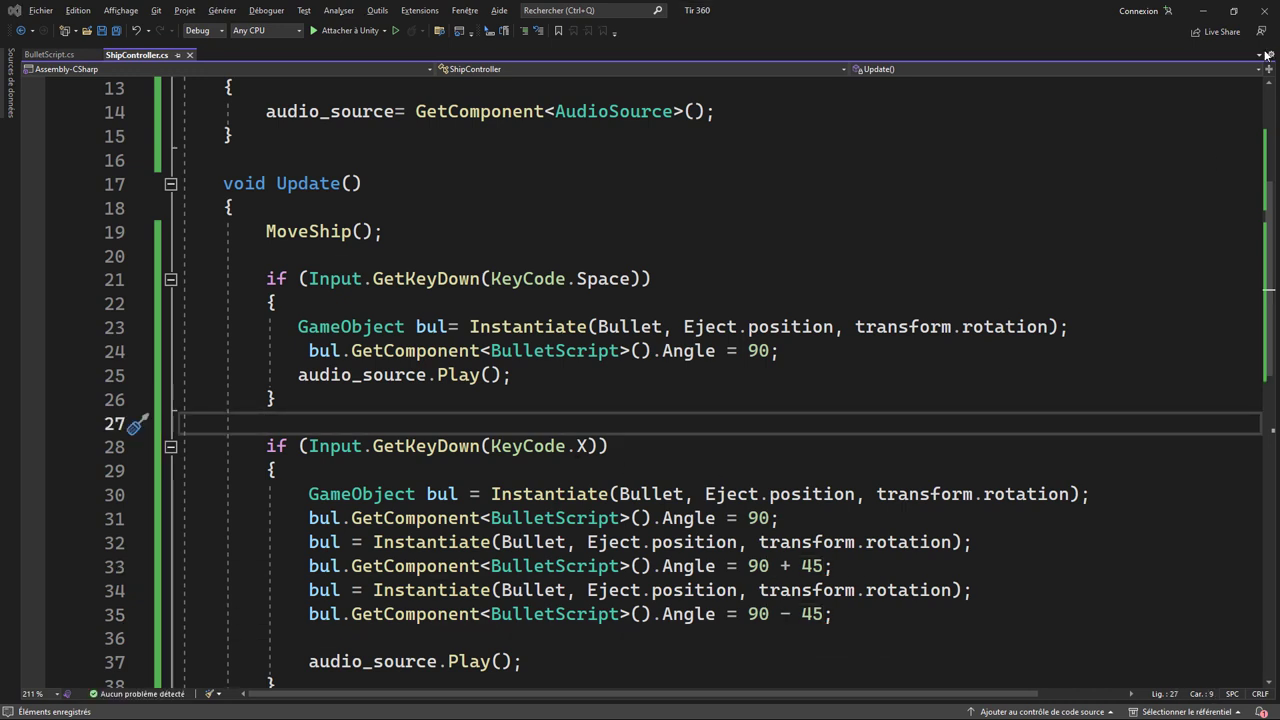
scroll(709, 392, "down", 1)
scroll(709, 392, "down", 1)
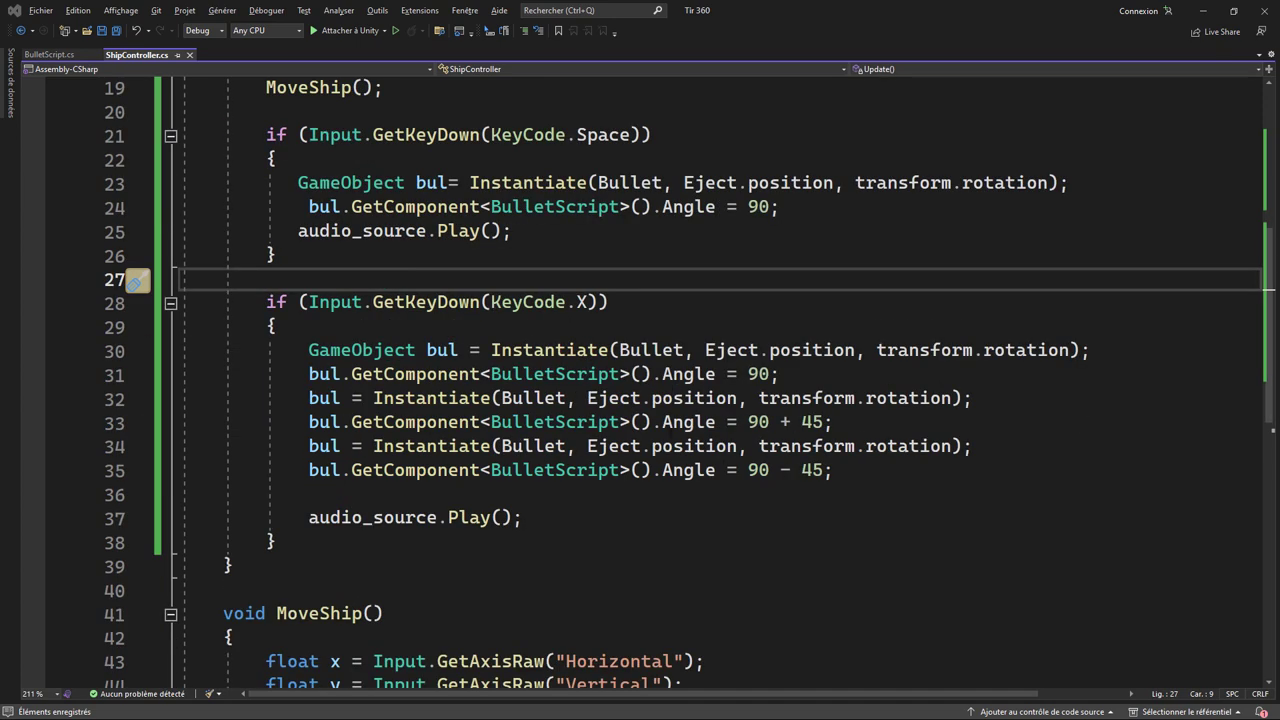
left_click(853, 474)
key("Delete")
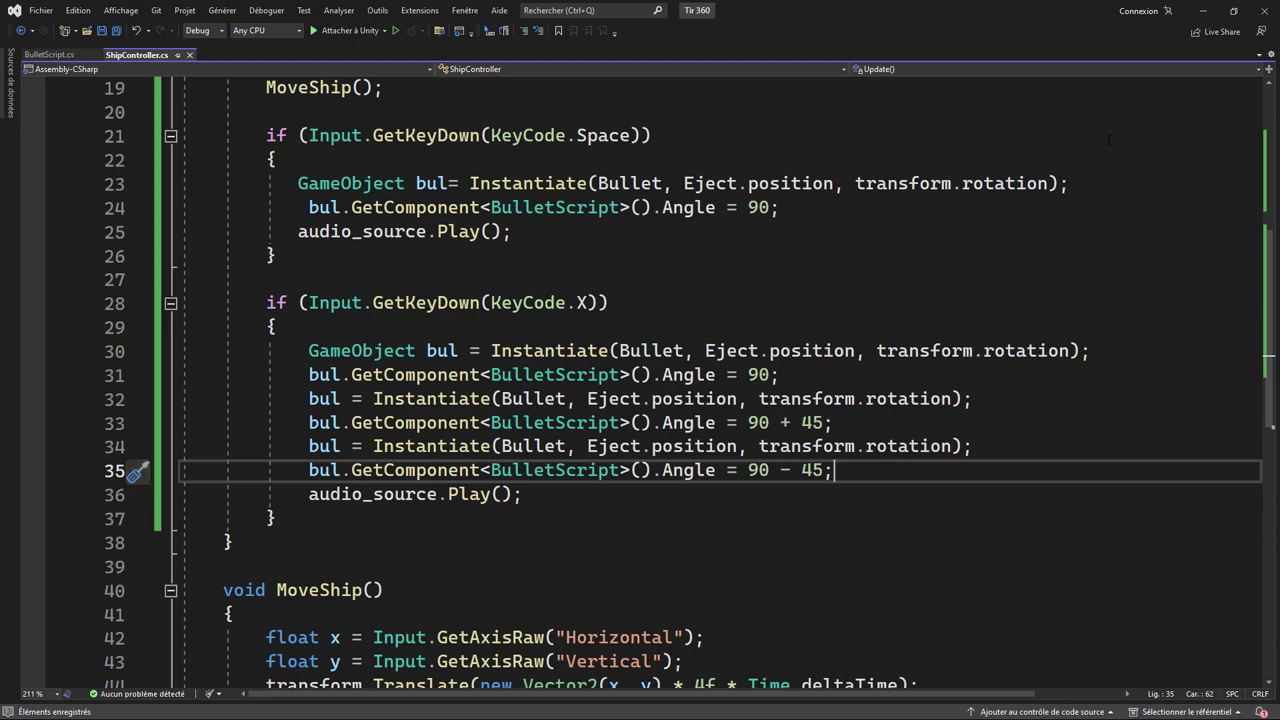
Step: Play-test in Unity, steering the ship with the arrow keys and firing triple shots, then stop play mode
left_click(1203, 10)
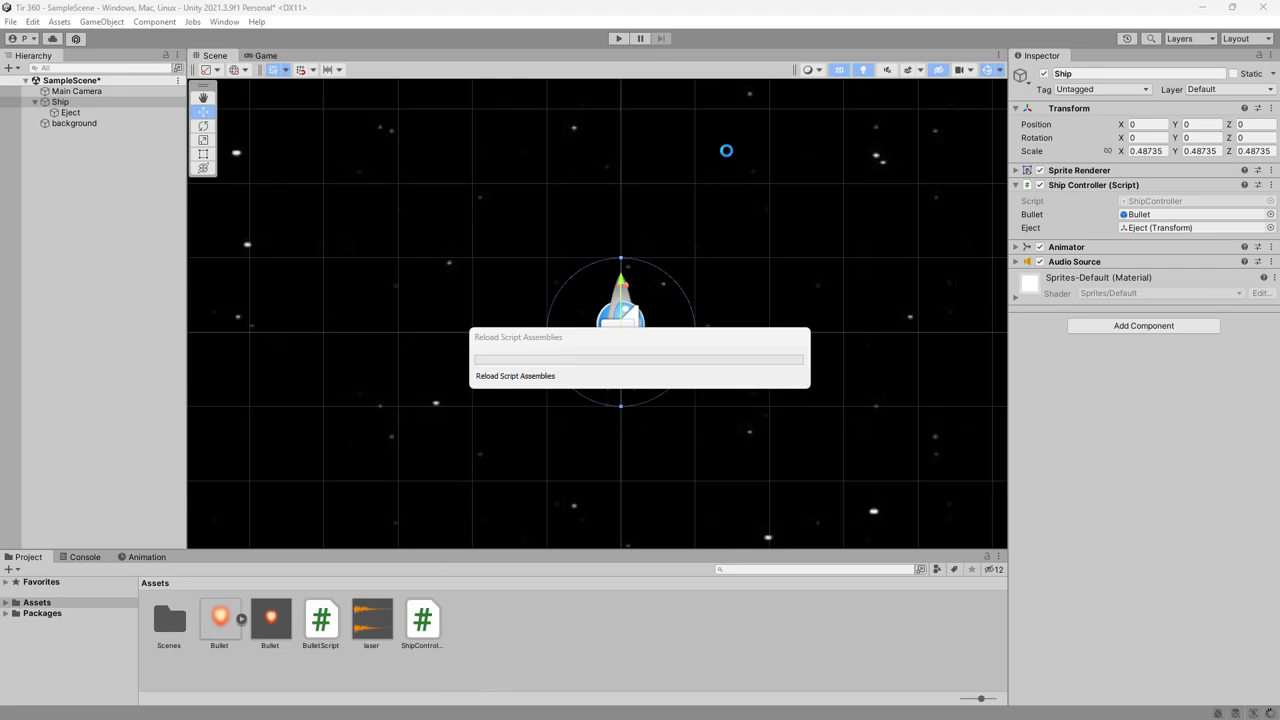
left_click(616, 39)
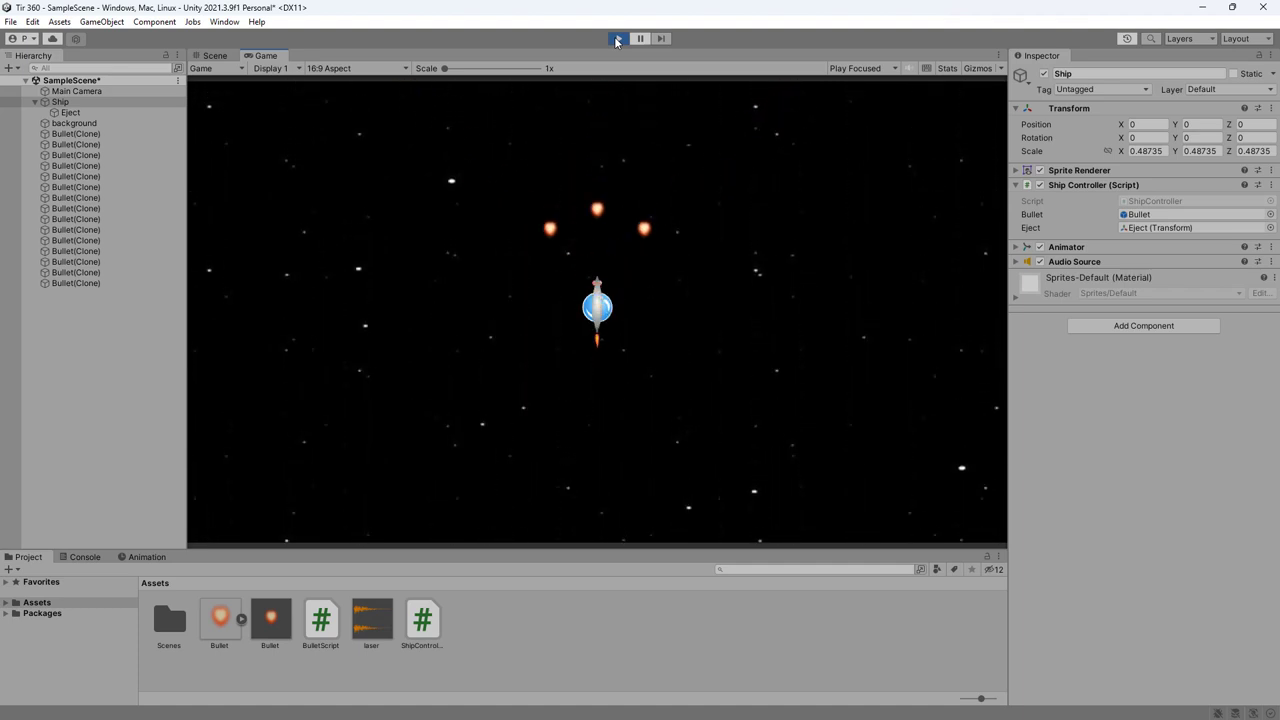
key("Left")
key("Down")
key("Right")
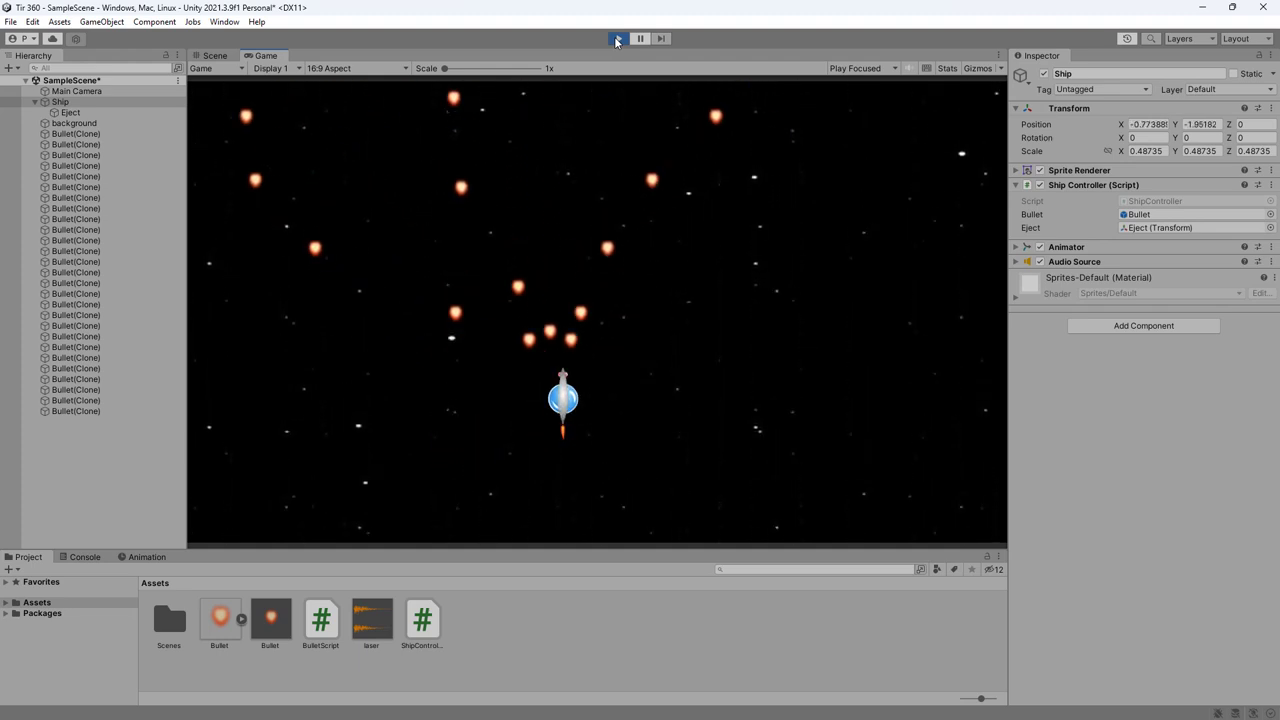
key("Left")
key("Up")
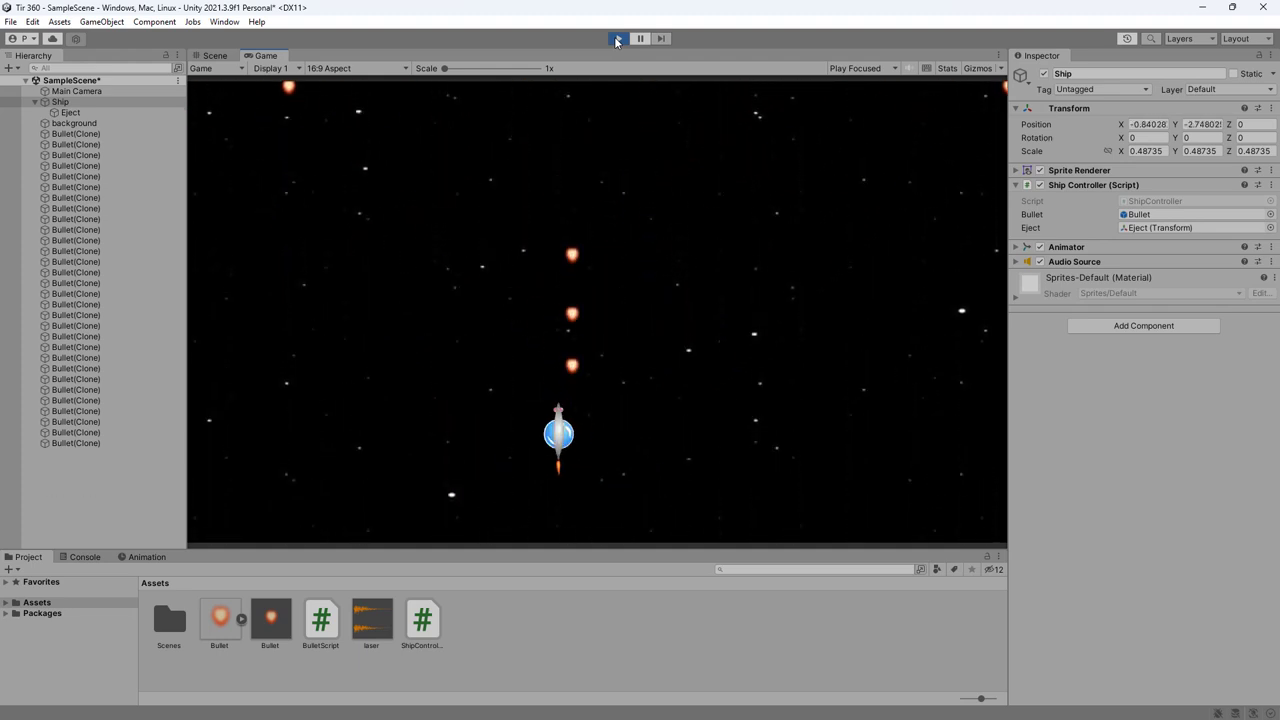
key("Right")
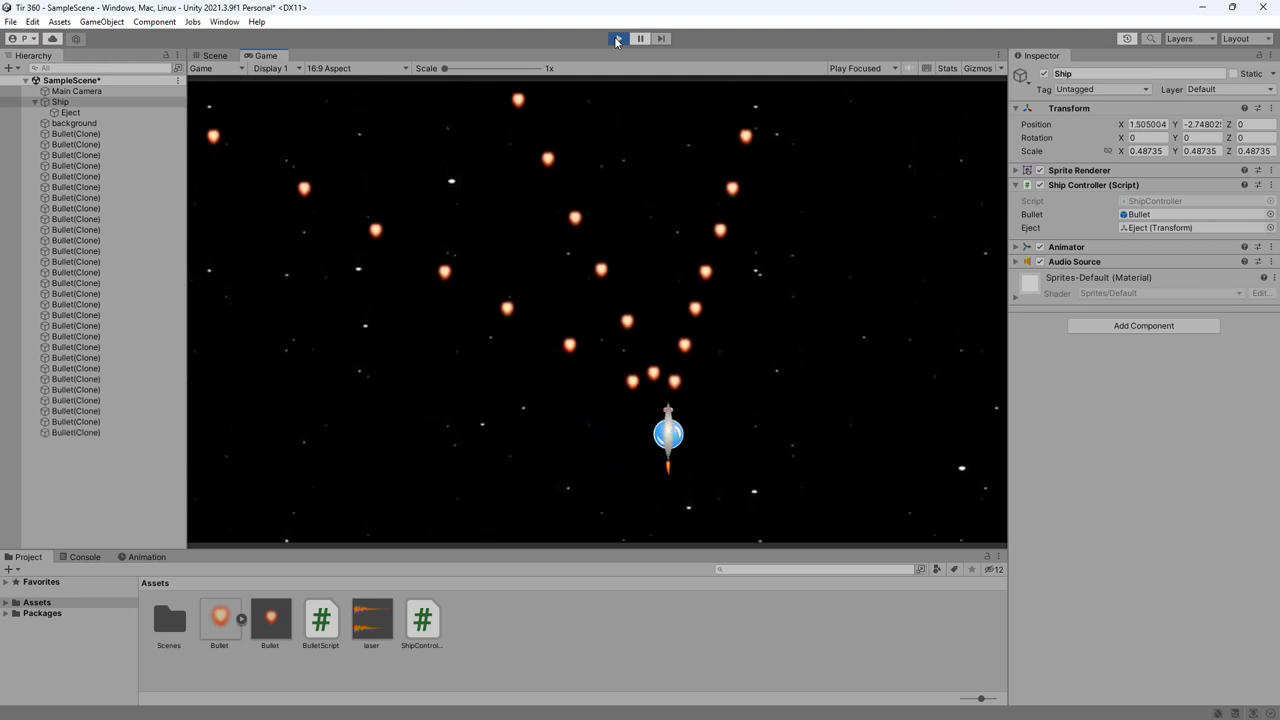
key("Left")
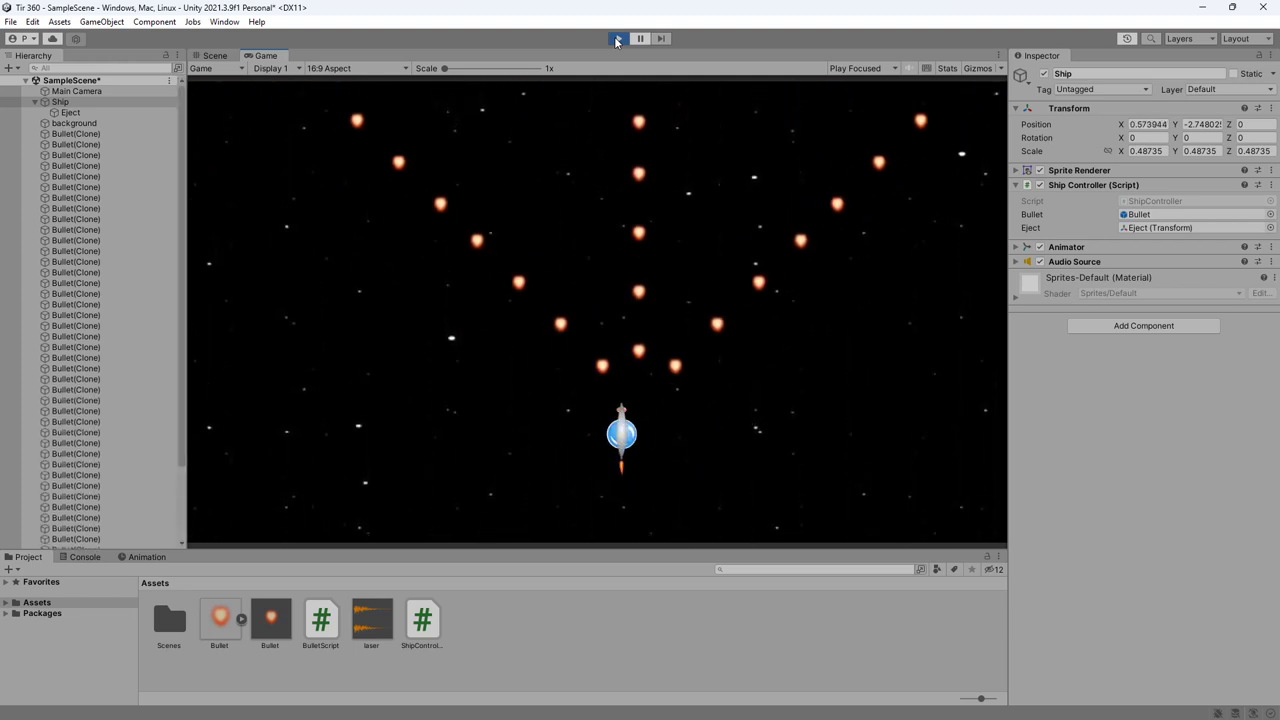
key("Up")
key("Right")
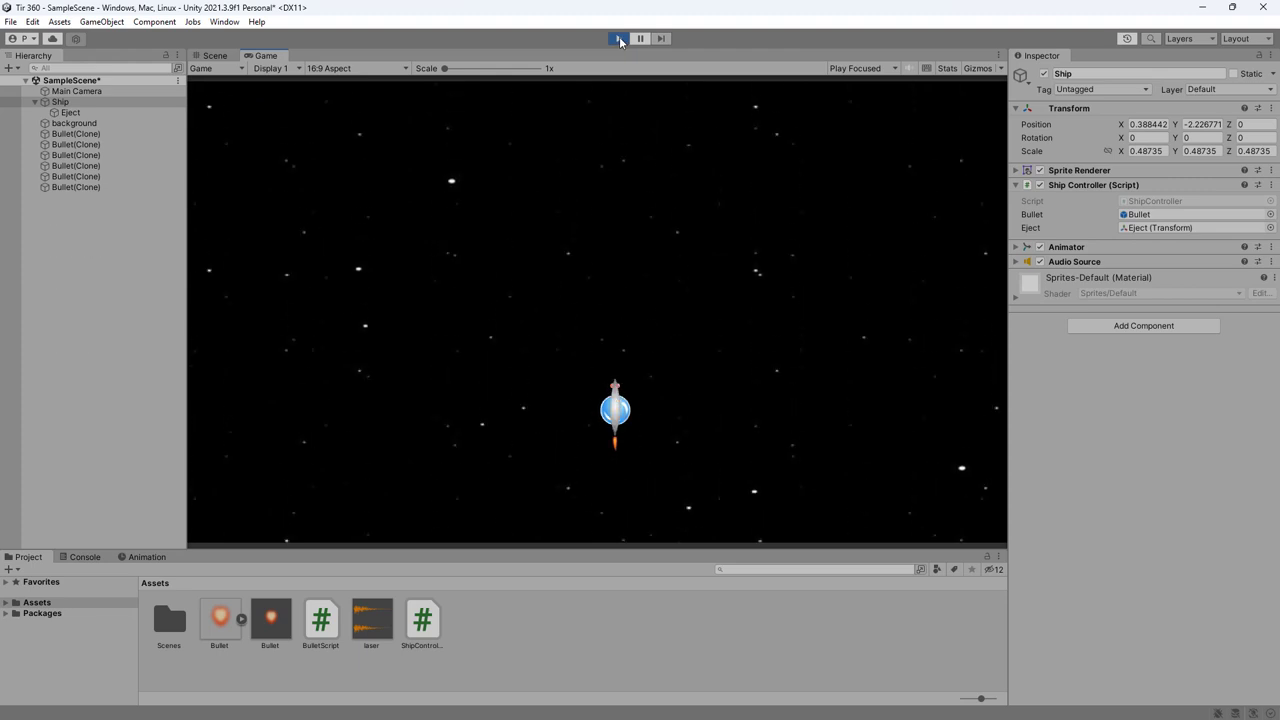
key("space")
left_click(620, 39)
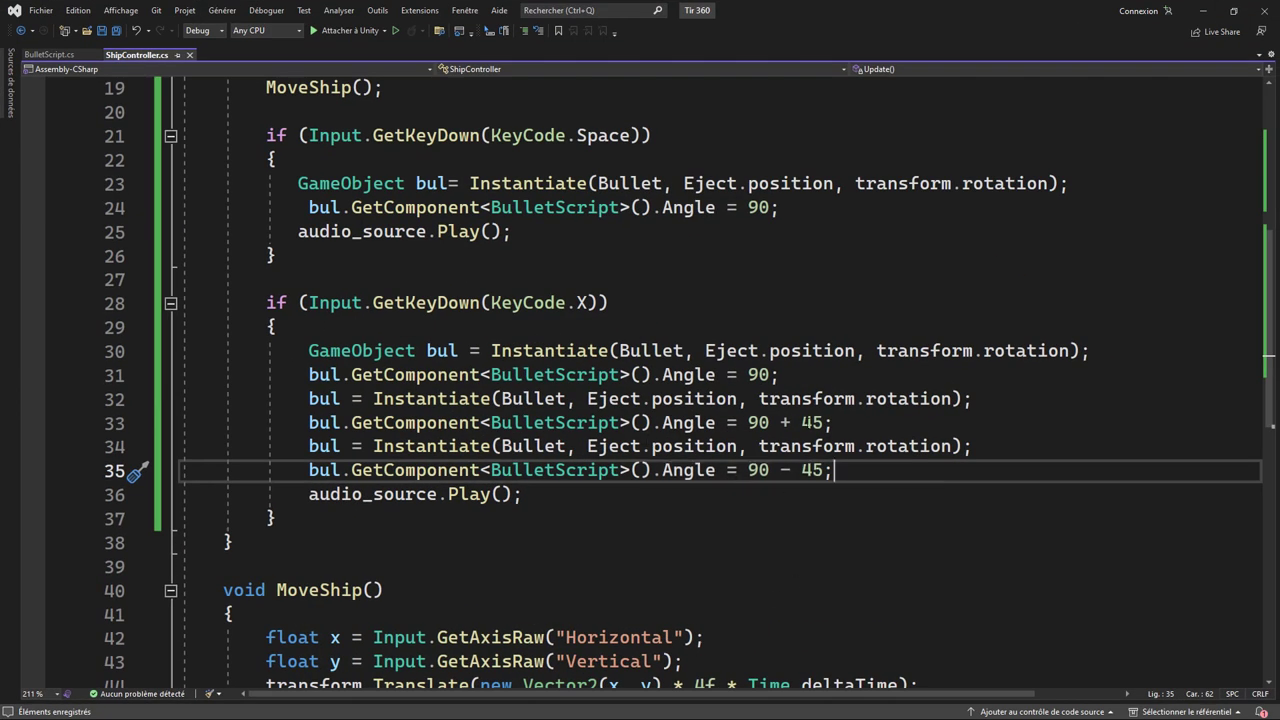
Step: Narrow the X-shot side bullets to 90 + 20 and 90 - 20, then return to Unity
left_click(803, 422)
type("20")
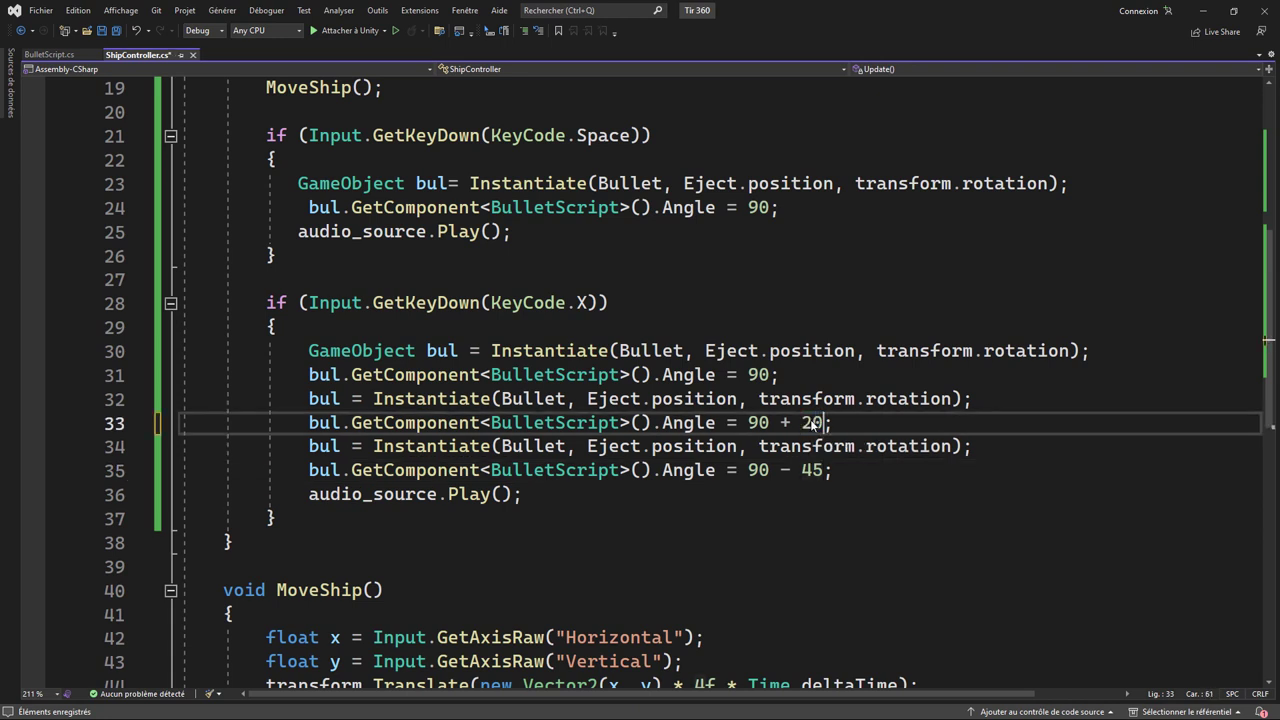
left_click_drag(802, 470, 812, 470)
type("20")
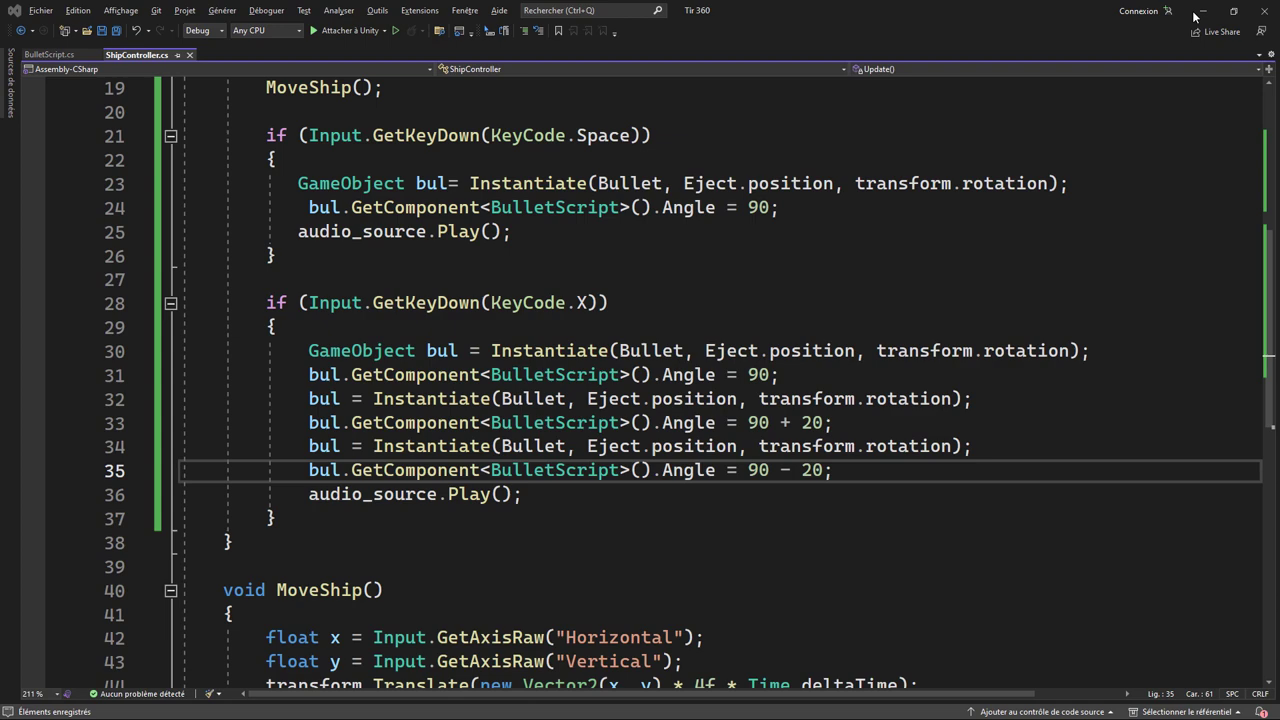
left_click(1196, 13)
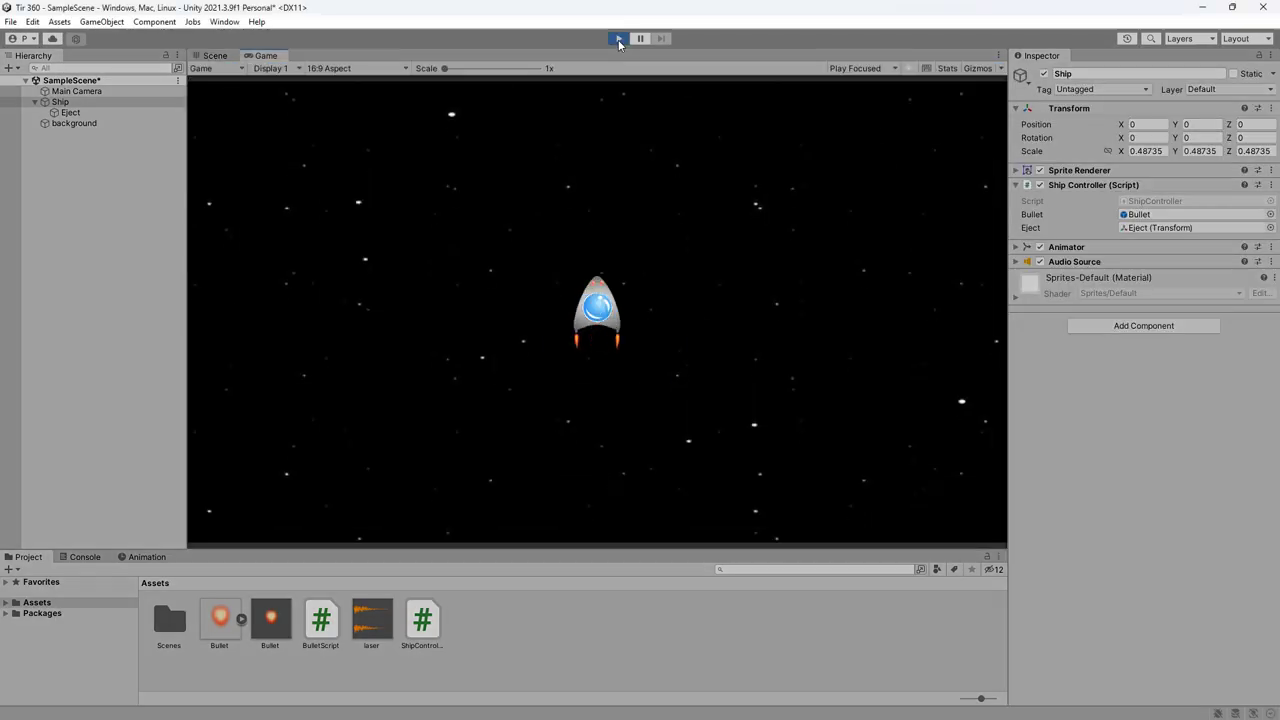
Step: Fire several volleys to check the ±20° triple shot, stop play, and return to ShipController.cs
key("space")
key("space")
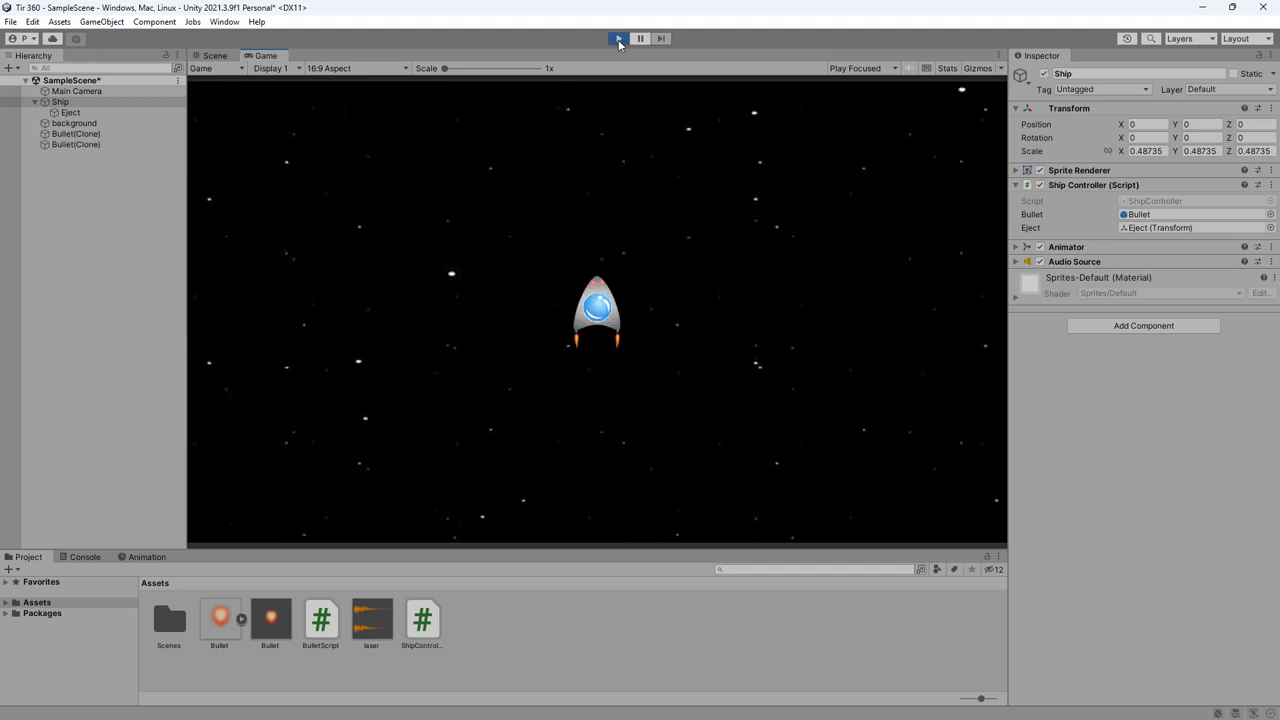
key("space")
key("space")
key("space")
key("space")
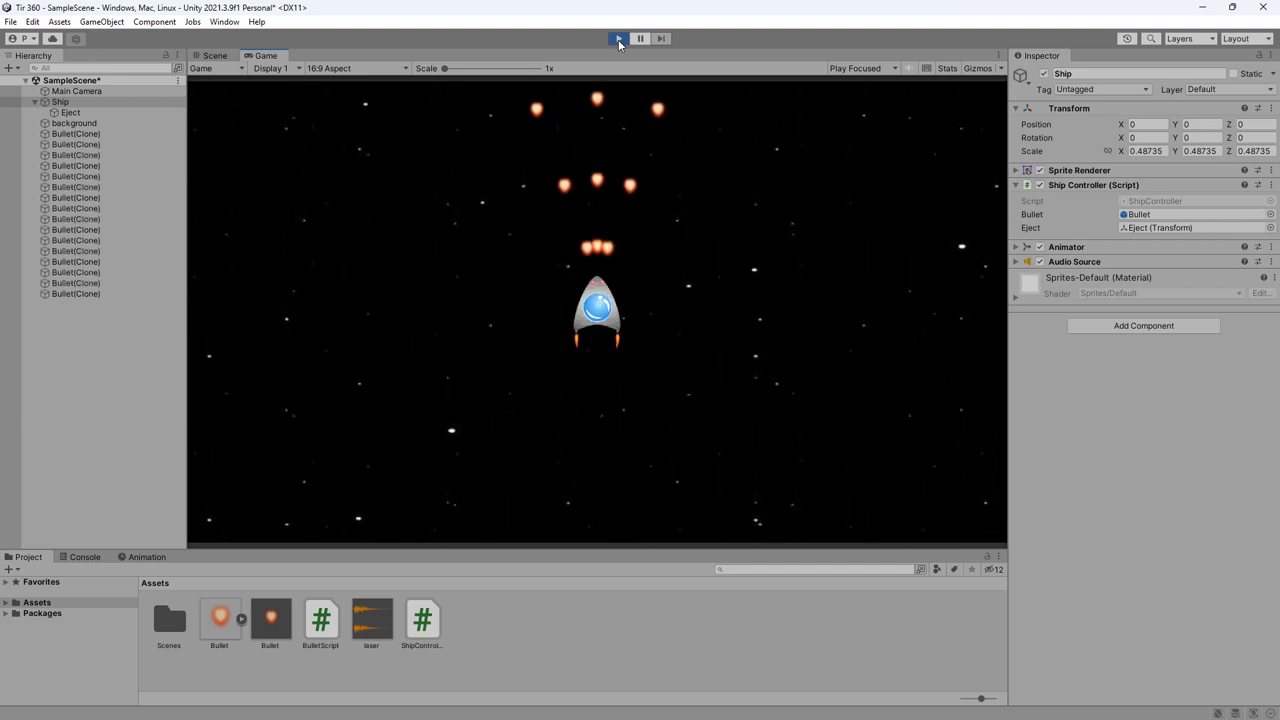
key("space")
key("space")
key("space")
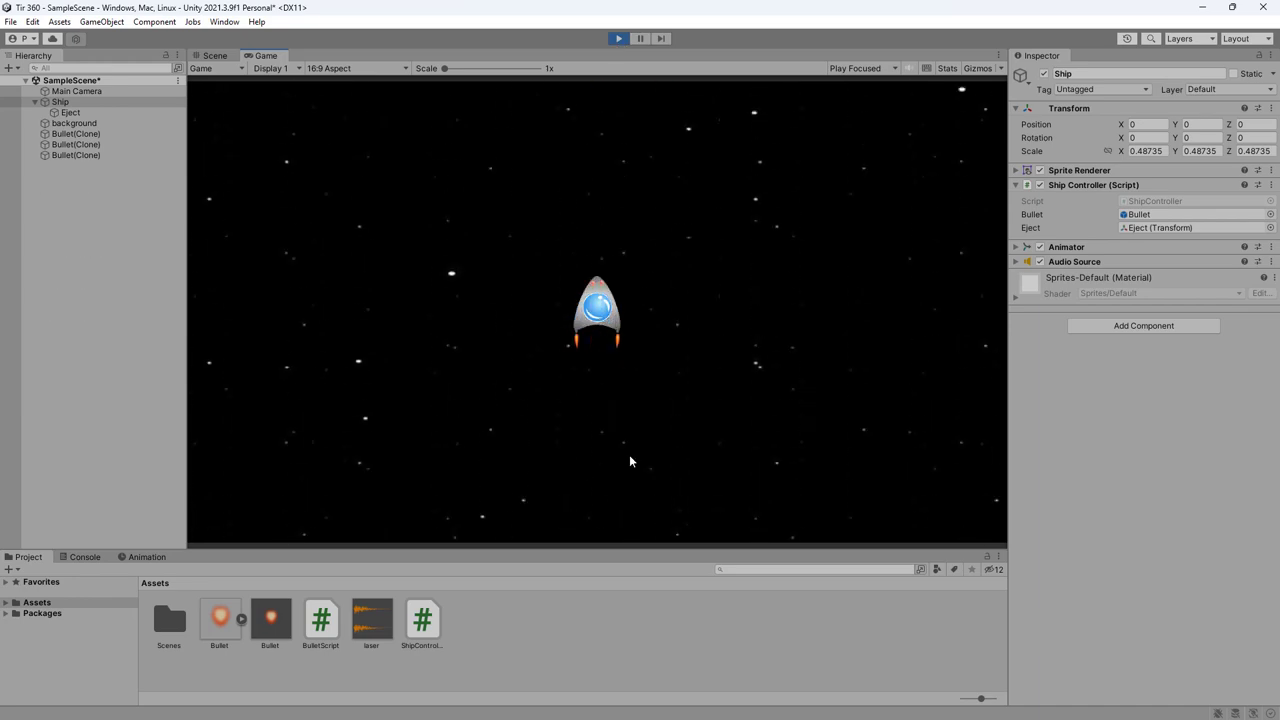
left_click(618, 38)
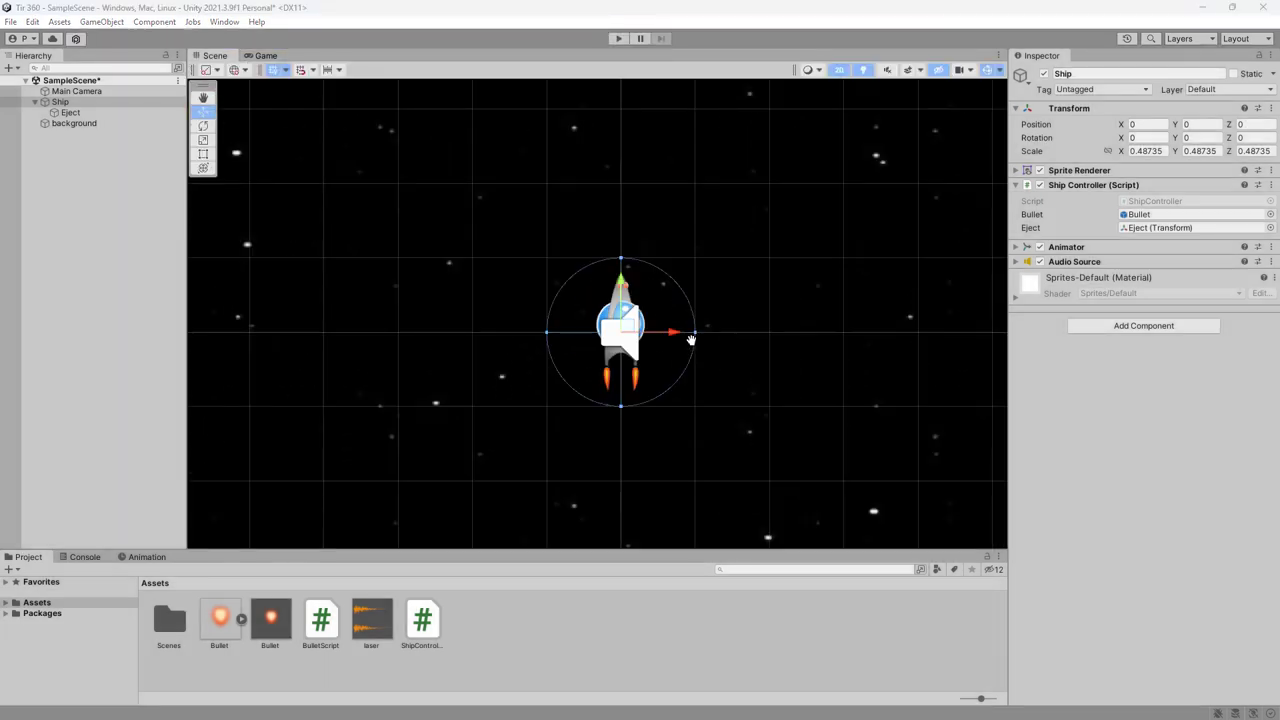
key("alt+Tab")
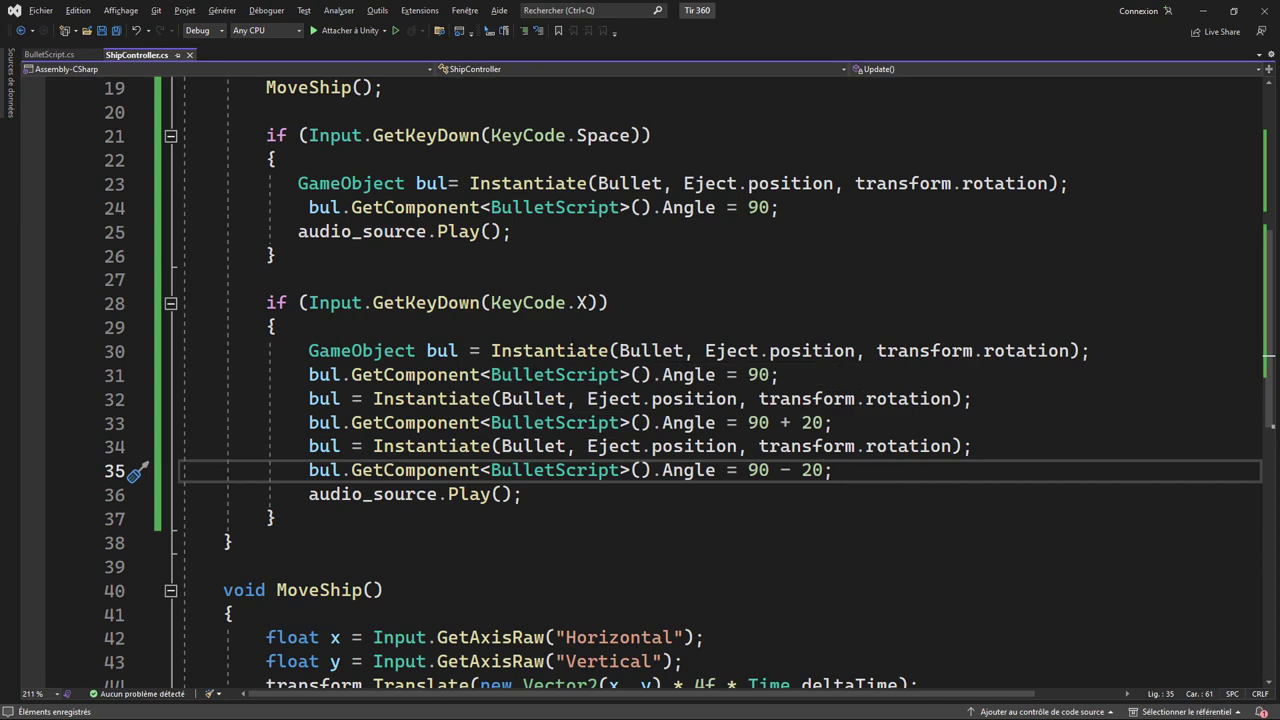
Step: Add //Normal above the Space block, //triple above the X block, and a //360 comment after it
scroll(650, 376, "up", 1)
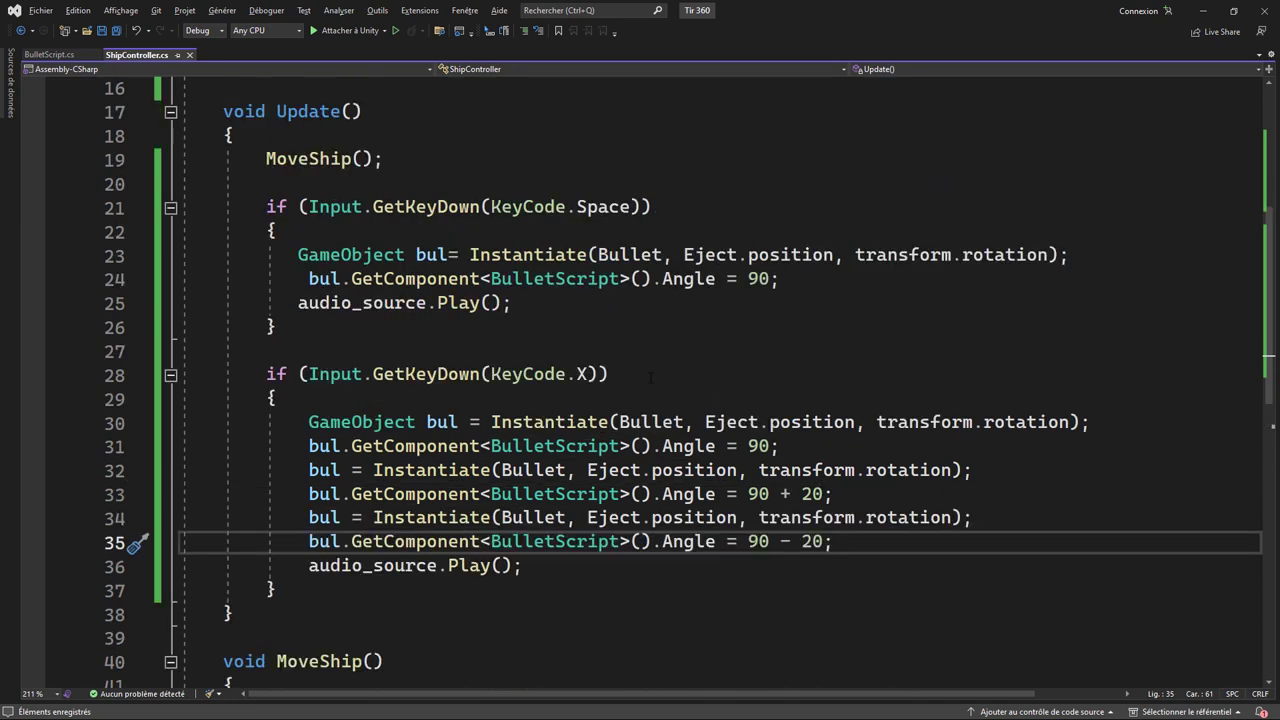
left_click(353, 185)
key("Return")
type("//No")
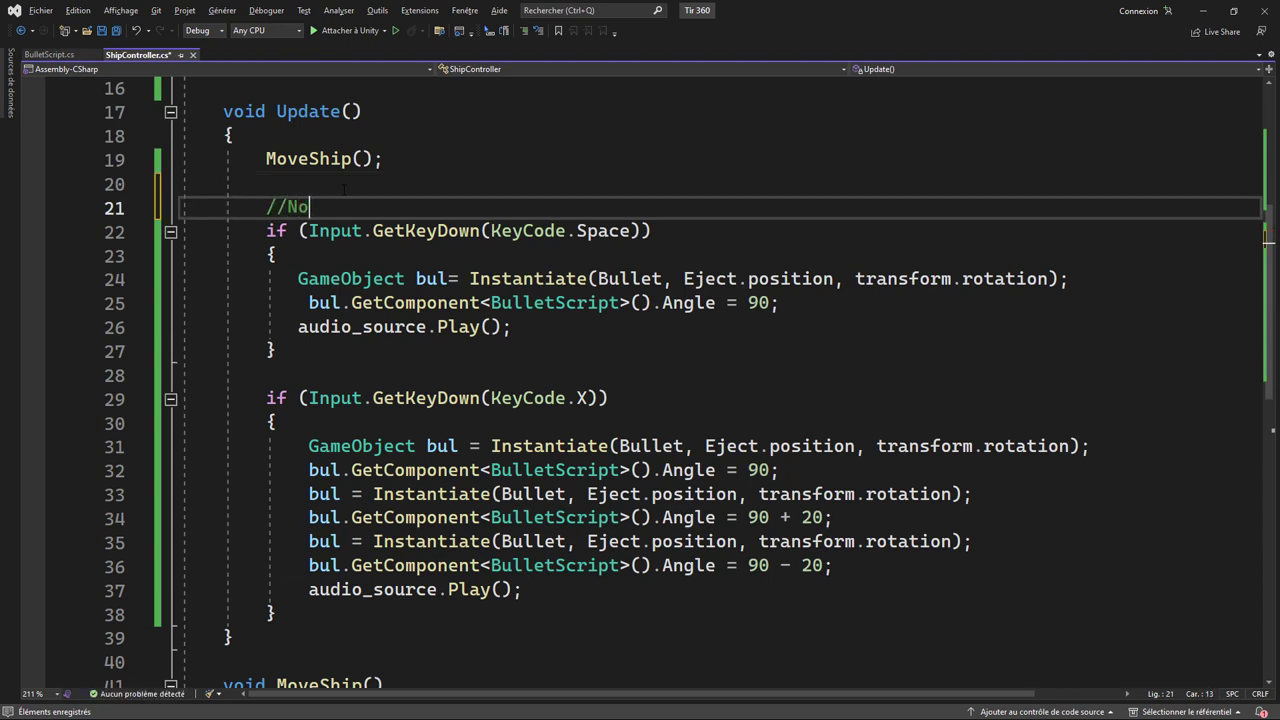
type("rmal")
left_click(318, 378)
type("//triple")
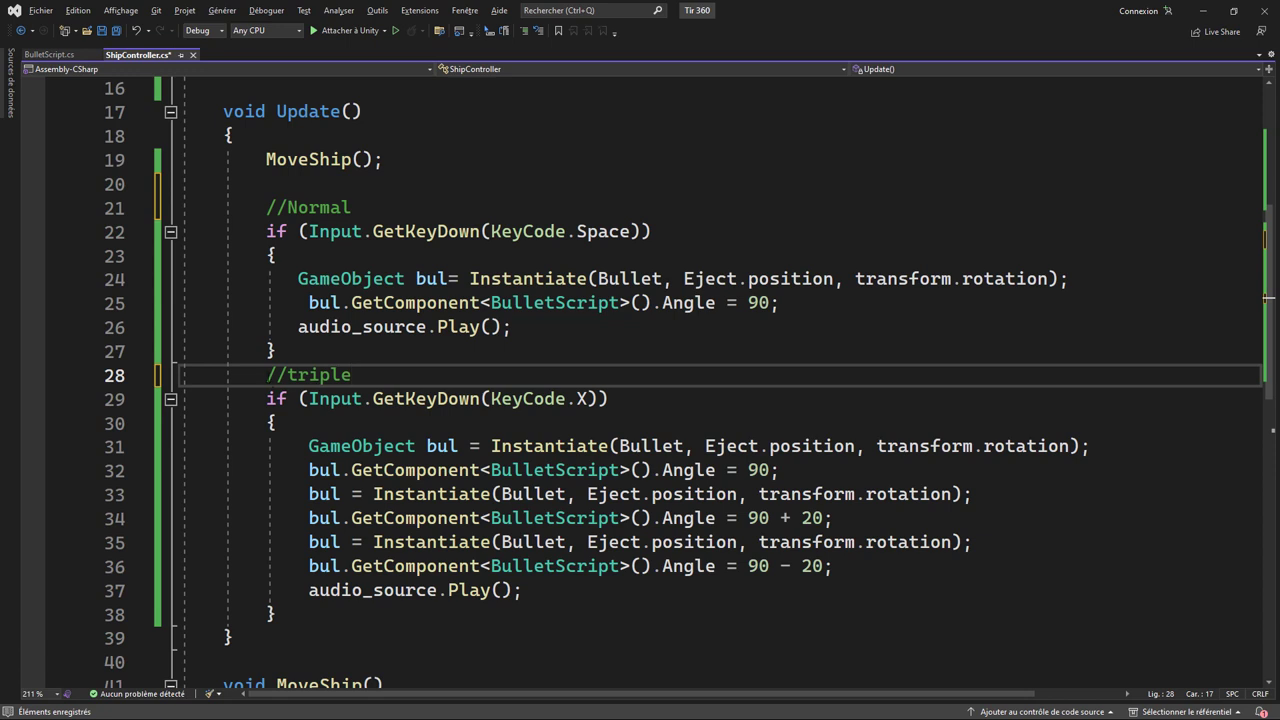
key("Home")
key("Return")
left_click(370, 640)
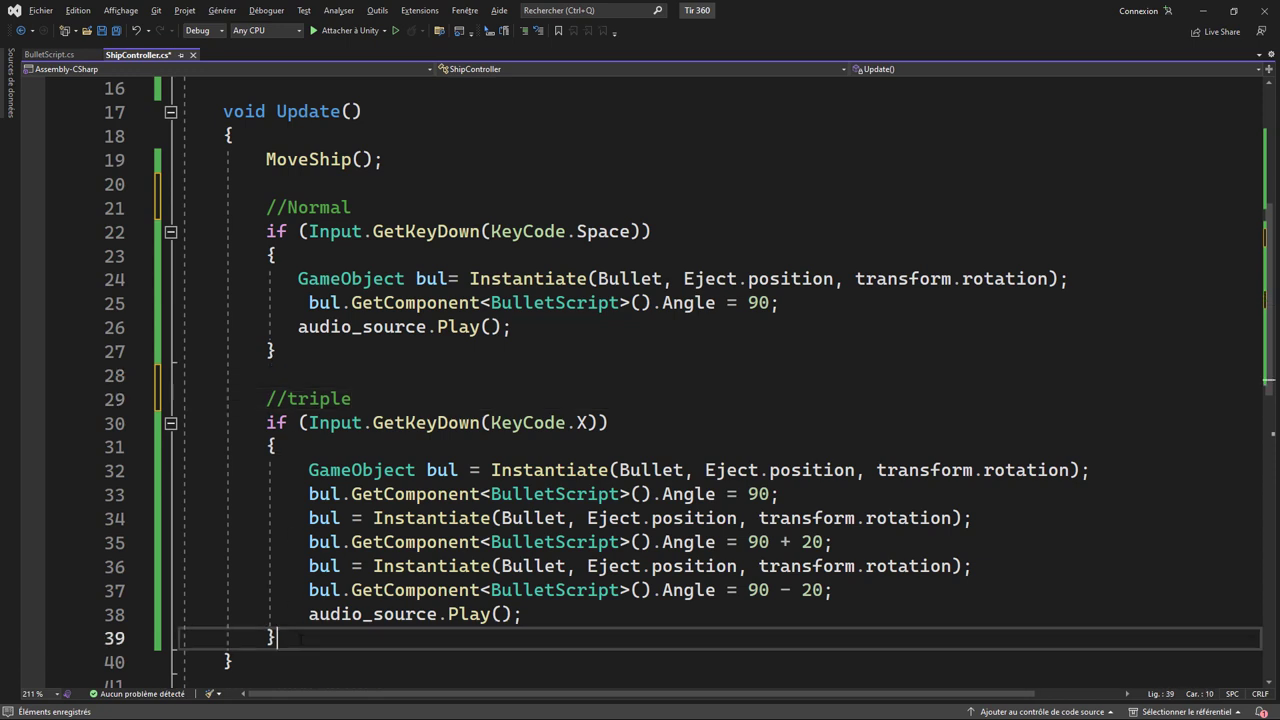
key("Return")
type("//360")
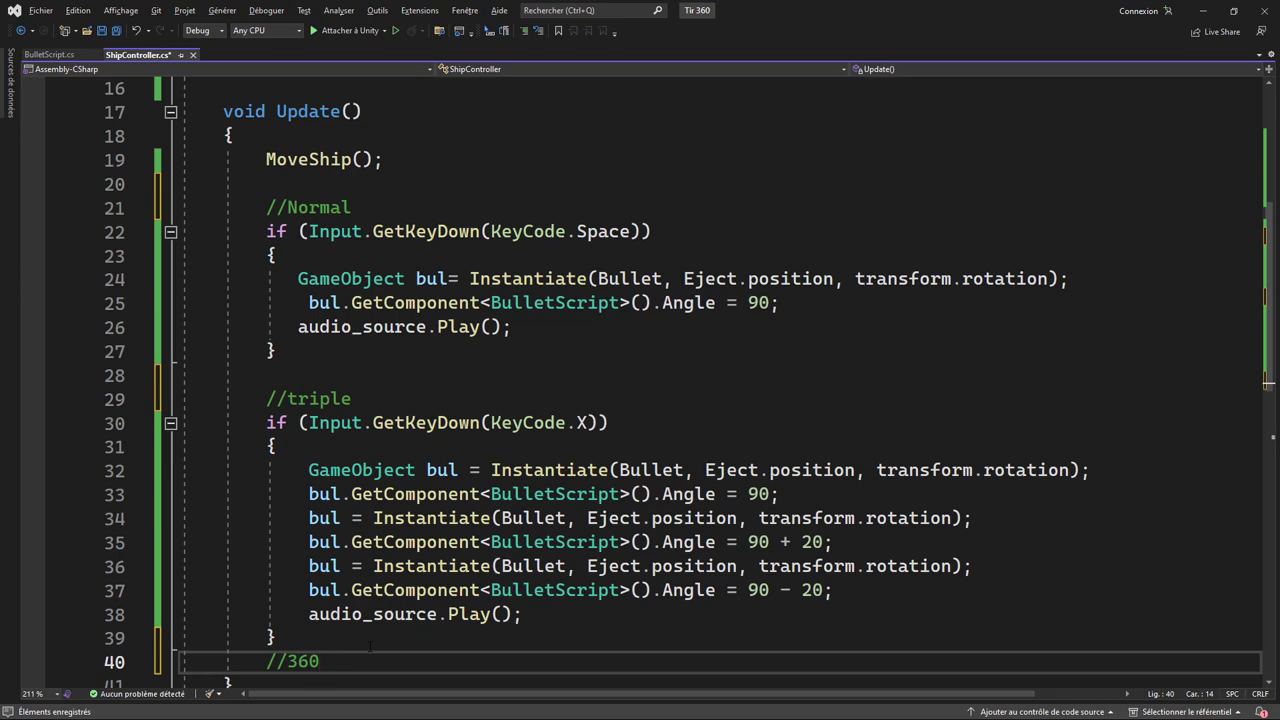
key("Return")
scroll(474, 502, "down", 3)
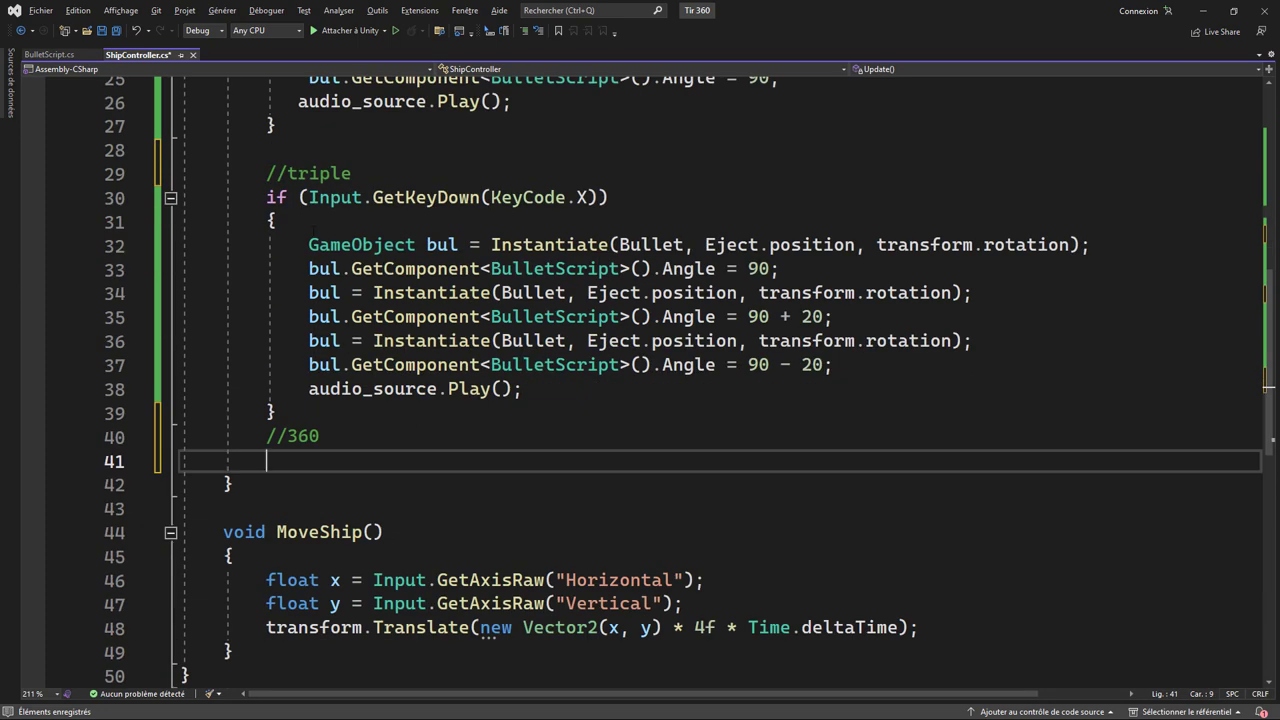
Step: Paste a copy of the Space if-block under //360 and change its key to C
left_click(266, 197)
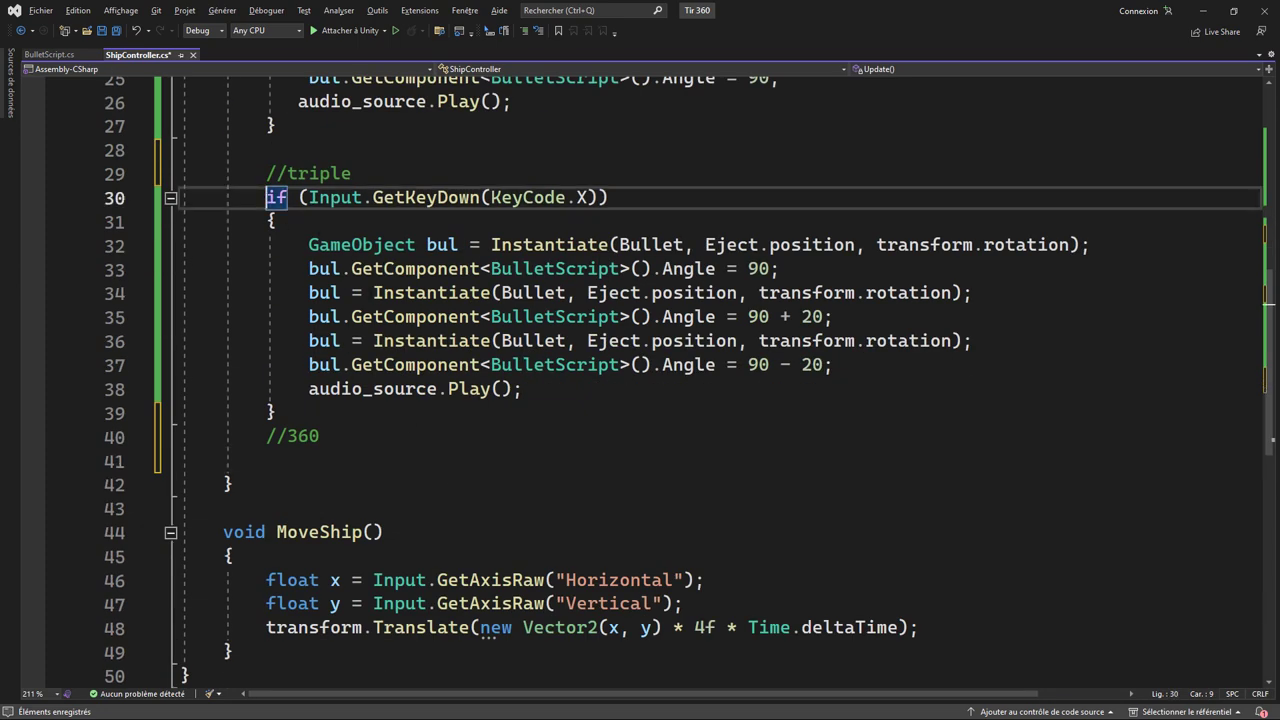
scroll(640, 380, "up", 3)
left_click_drag(267, 221, 277, 340)
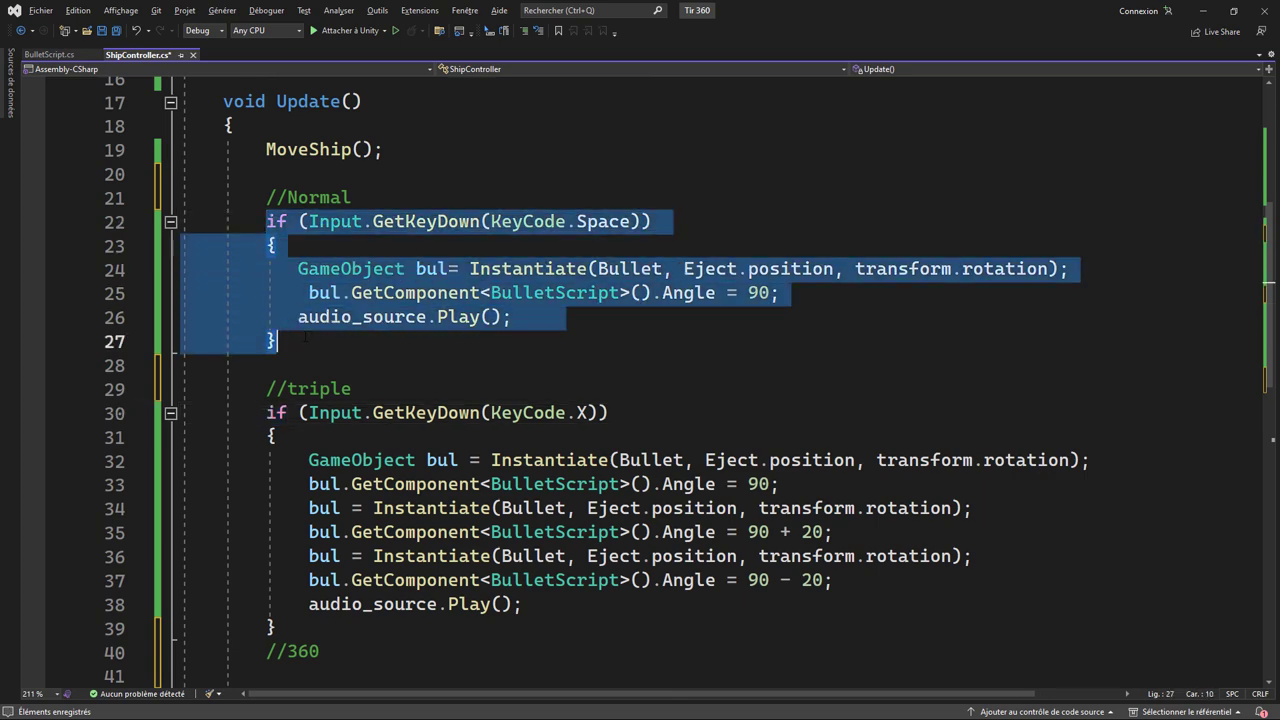
scroll(369, 362, "down", 5)
left_click(330, 317)
type("if (Input.GetKeyDown(KeyCode.Space))         {             GameObject bul = Instantiate(Bullet, Eject.position, transform.rotation);             bul.GetComponent<BulletScript>().Angle = 90;             audio_source.Play();         }")
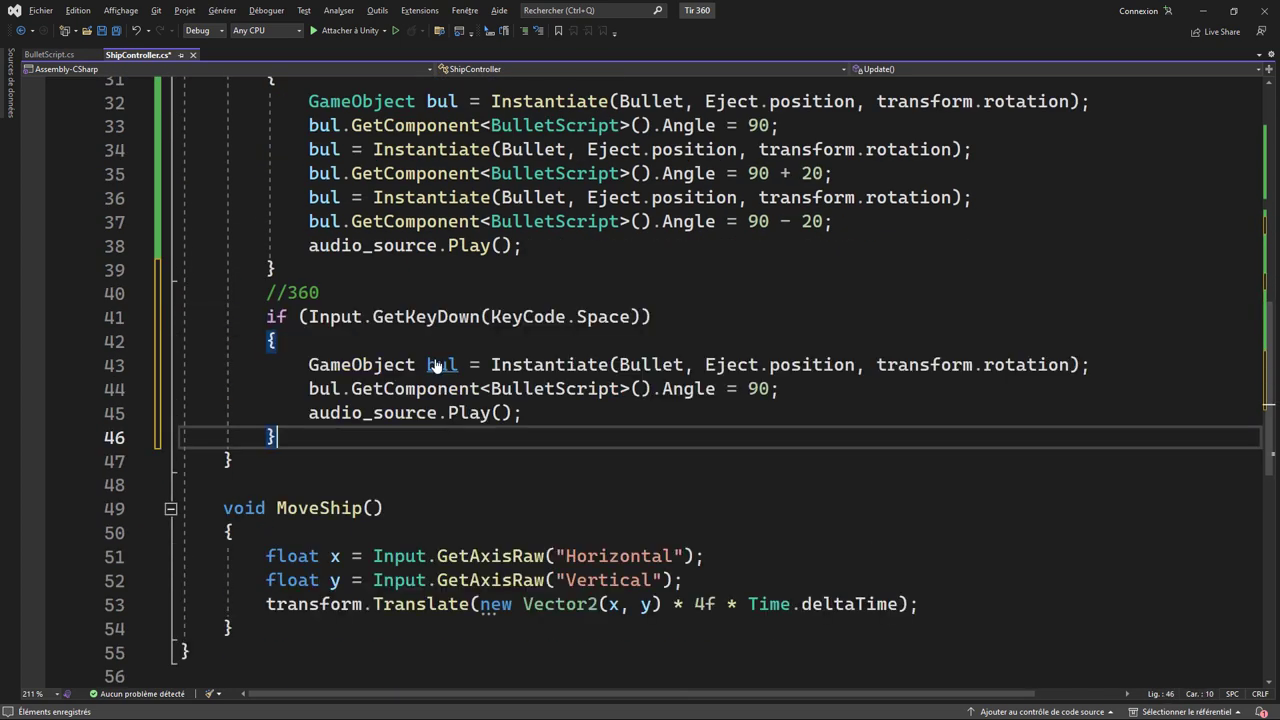
double_click(603, 317)
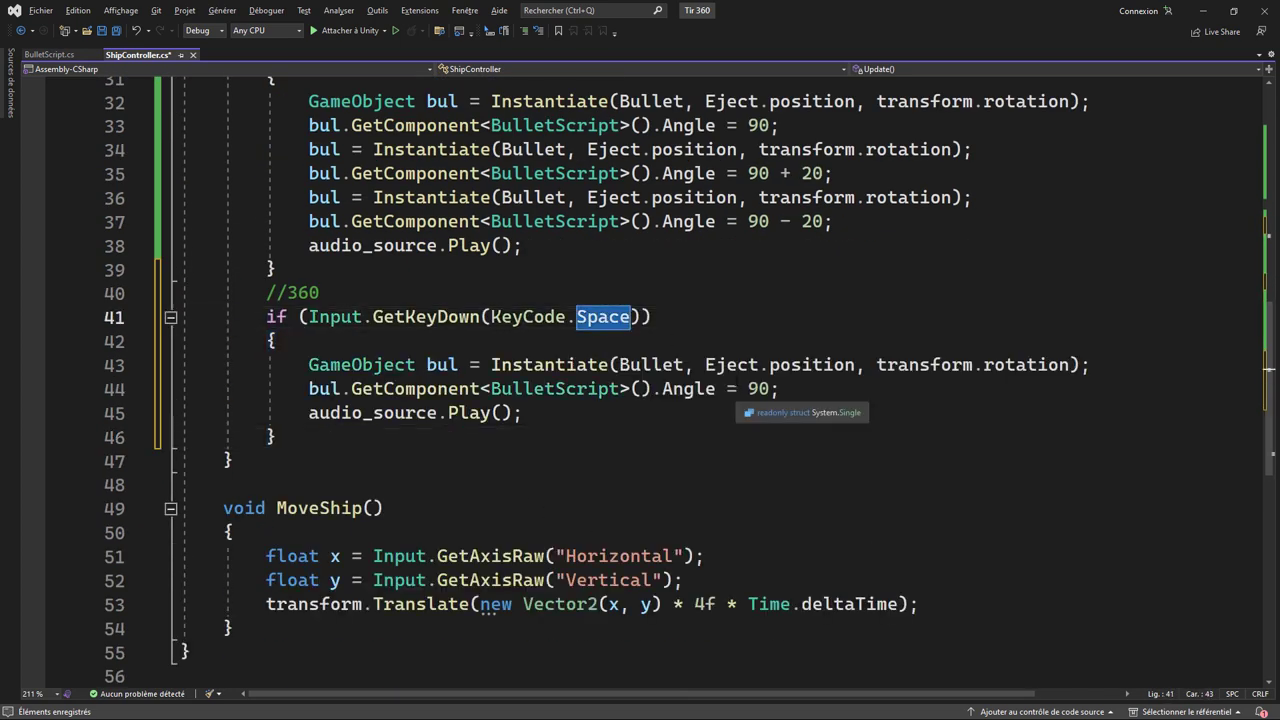
type("C")
left_click(774, 487)
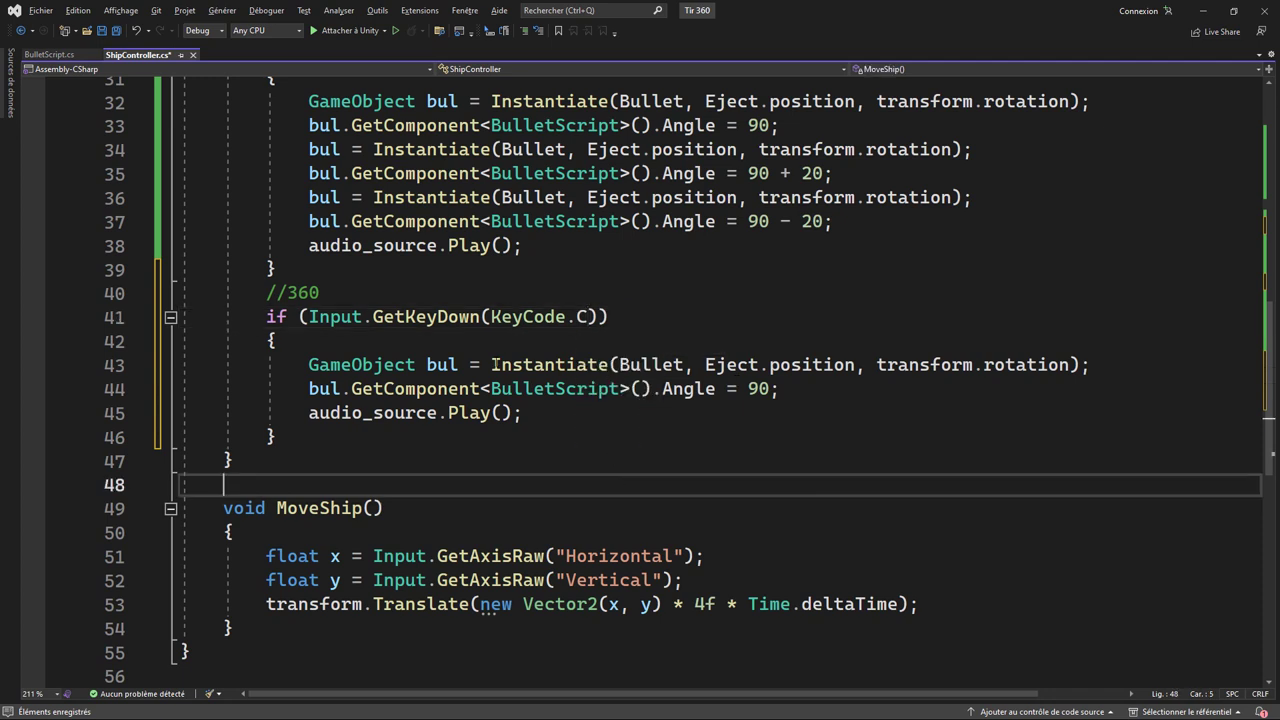
Step: Insert a for loop inside the C block using the counter i
left_click(540, 340)
key("Return")
type("for")
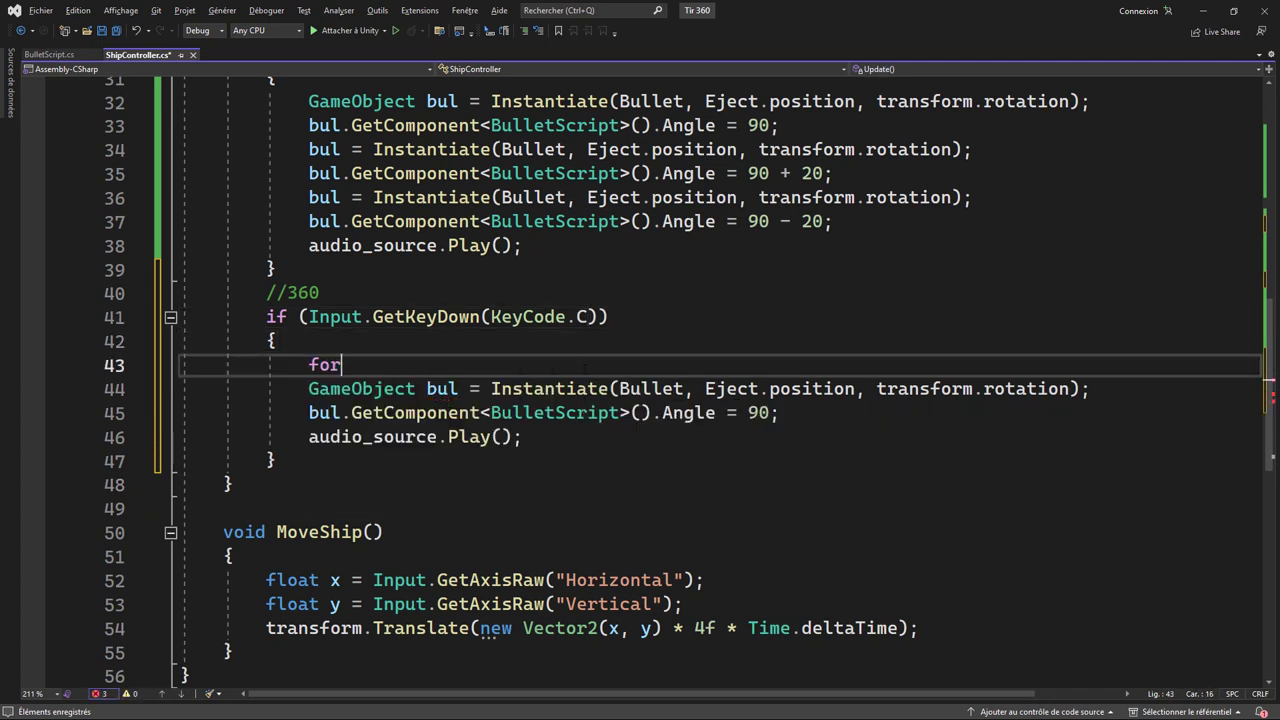
key("Tab")
key("Tab")
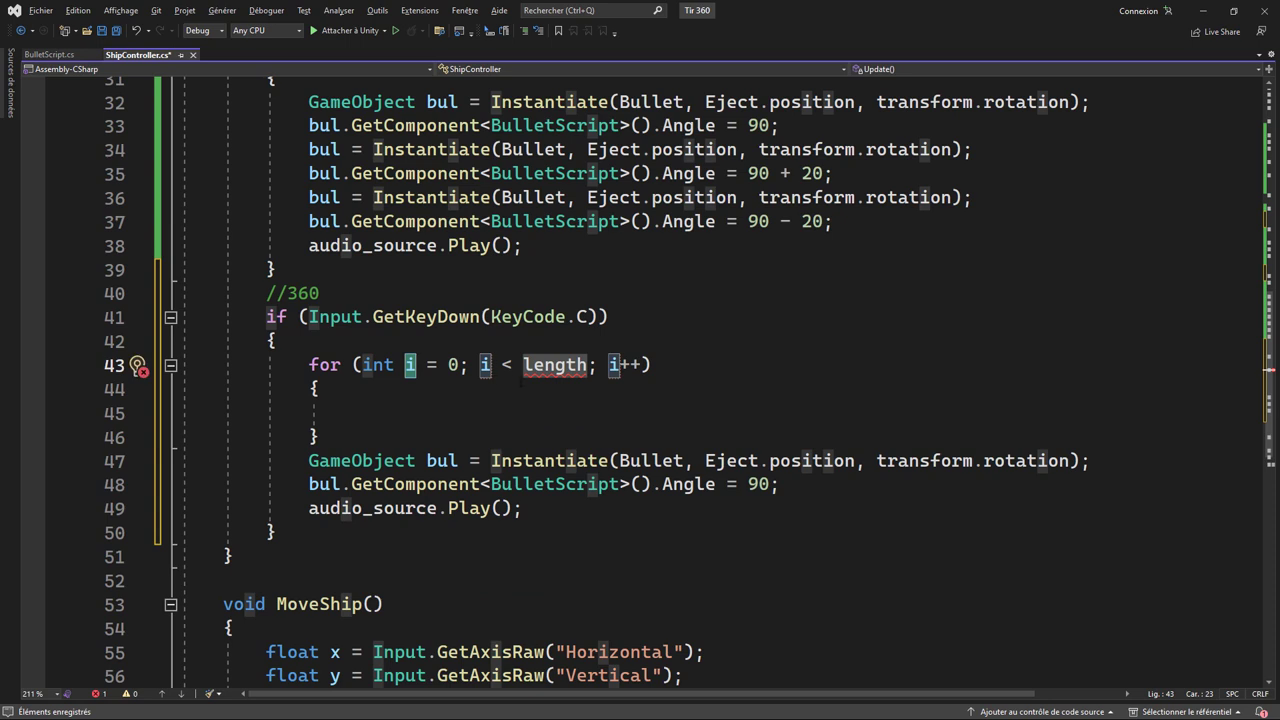
double_click(548, 366)
key("BackSpace")
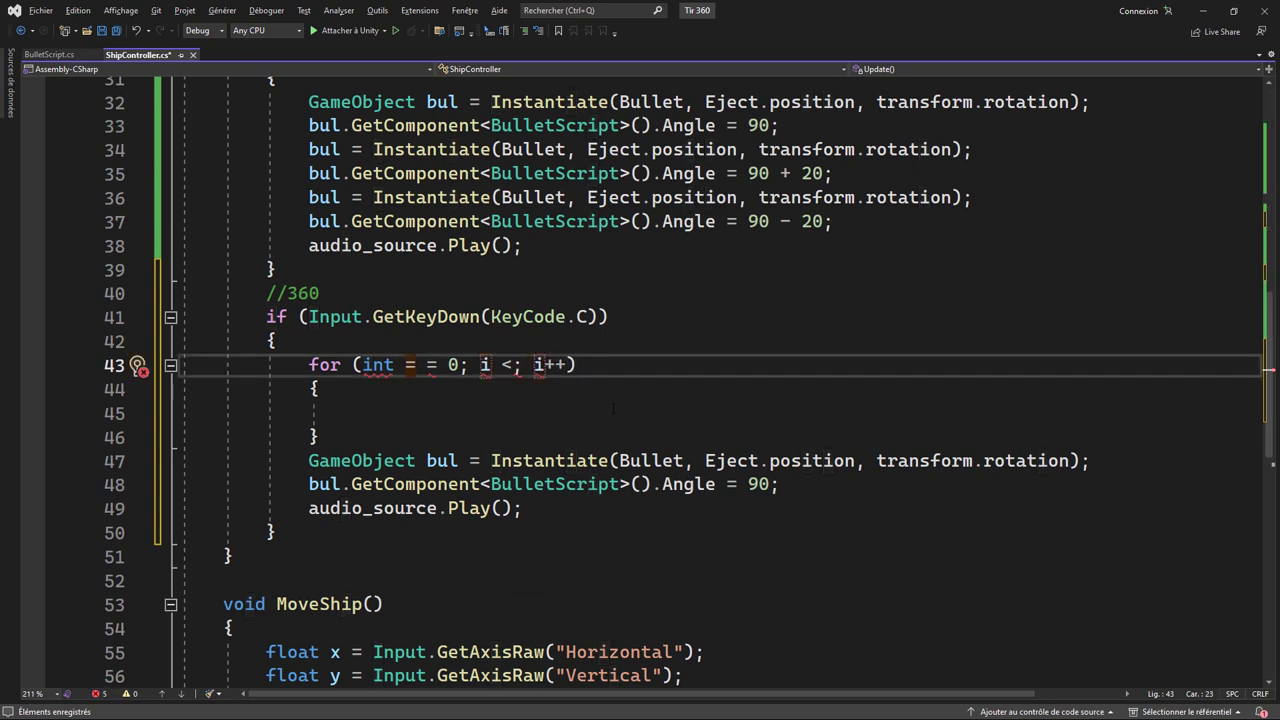
key("BackSpace")
type("i")
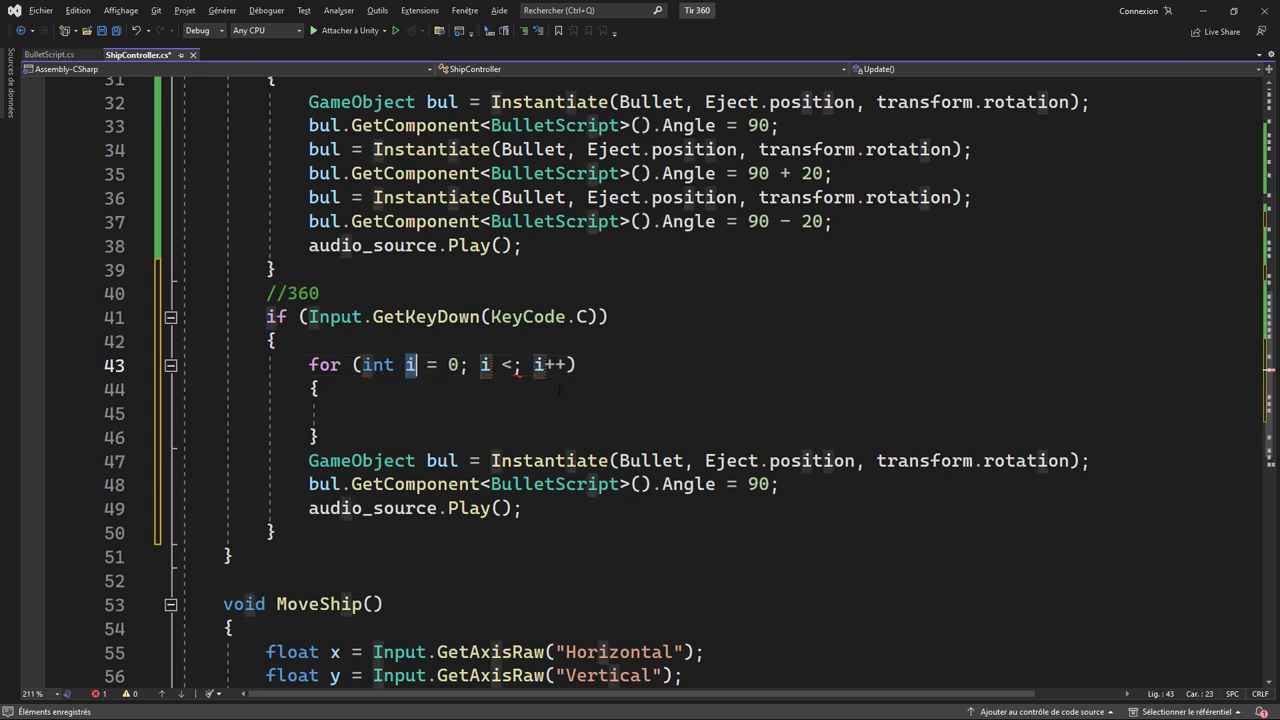
key("Tab")
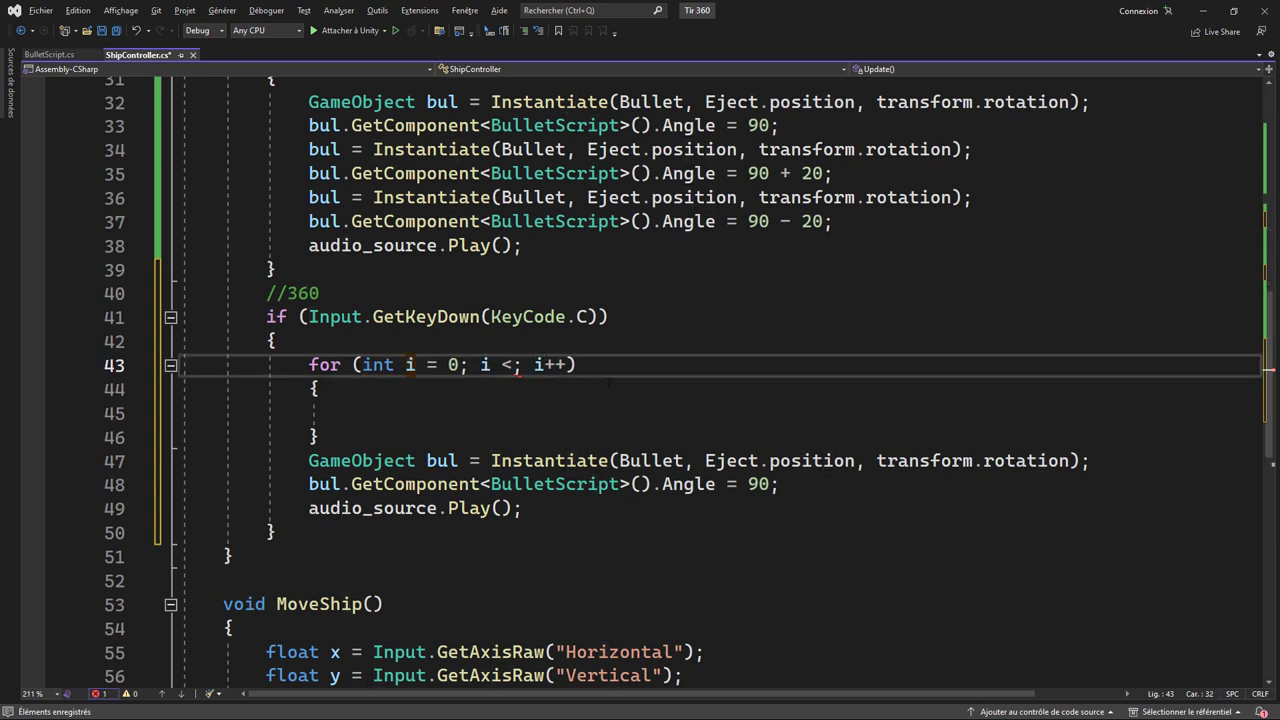
Step: Set the loop to run i from 0 to 360 in steps of i+=30
type("360")
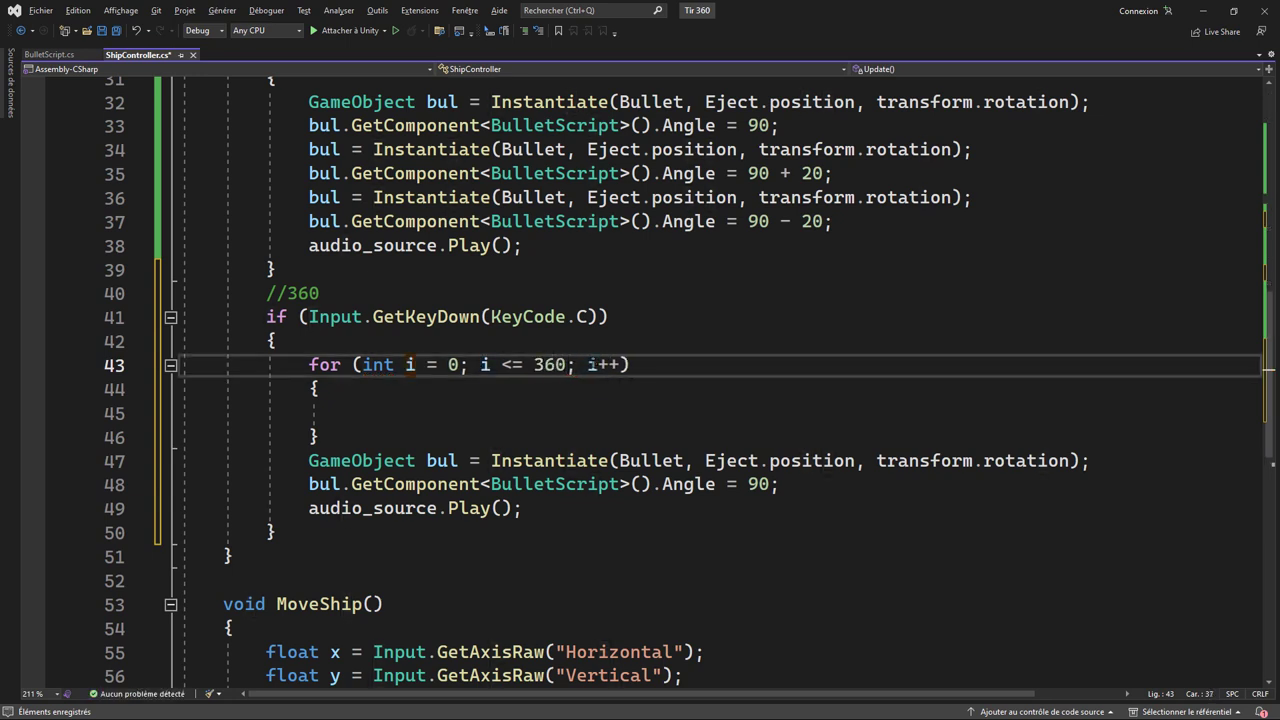
left_click_drag(588, 366, 620, 366)
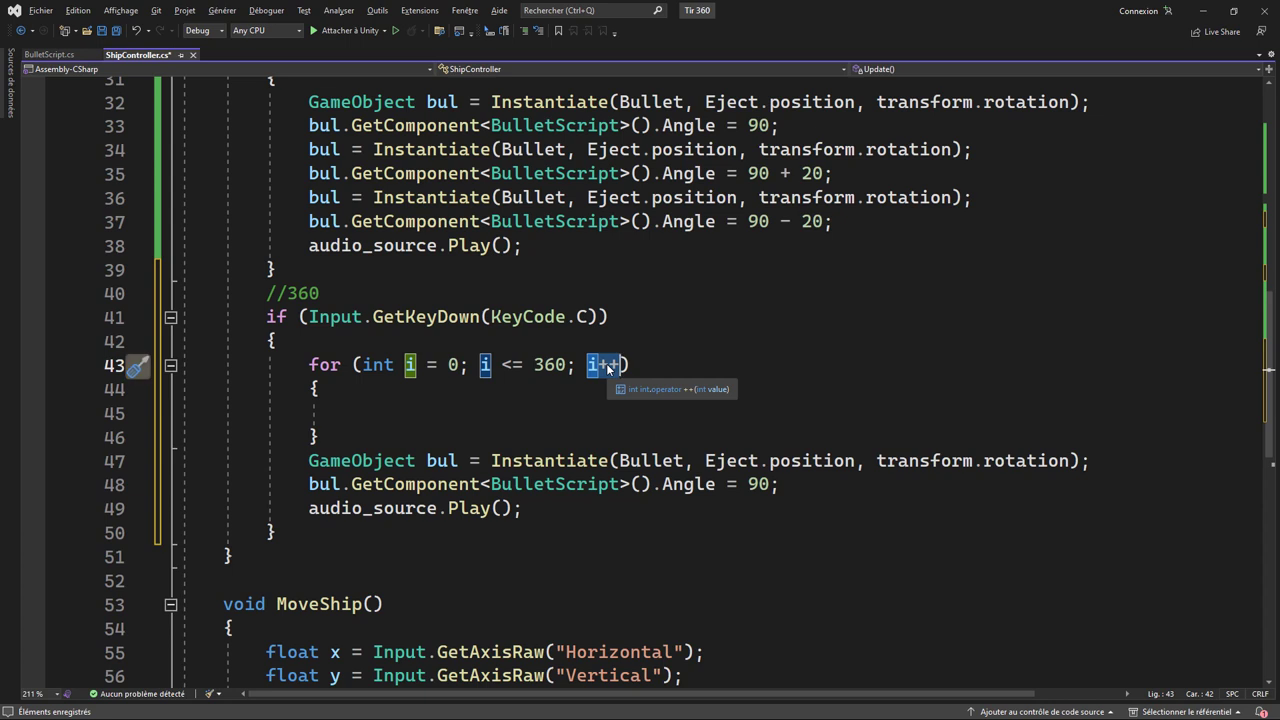
type("+")
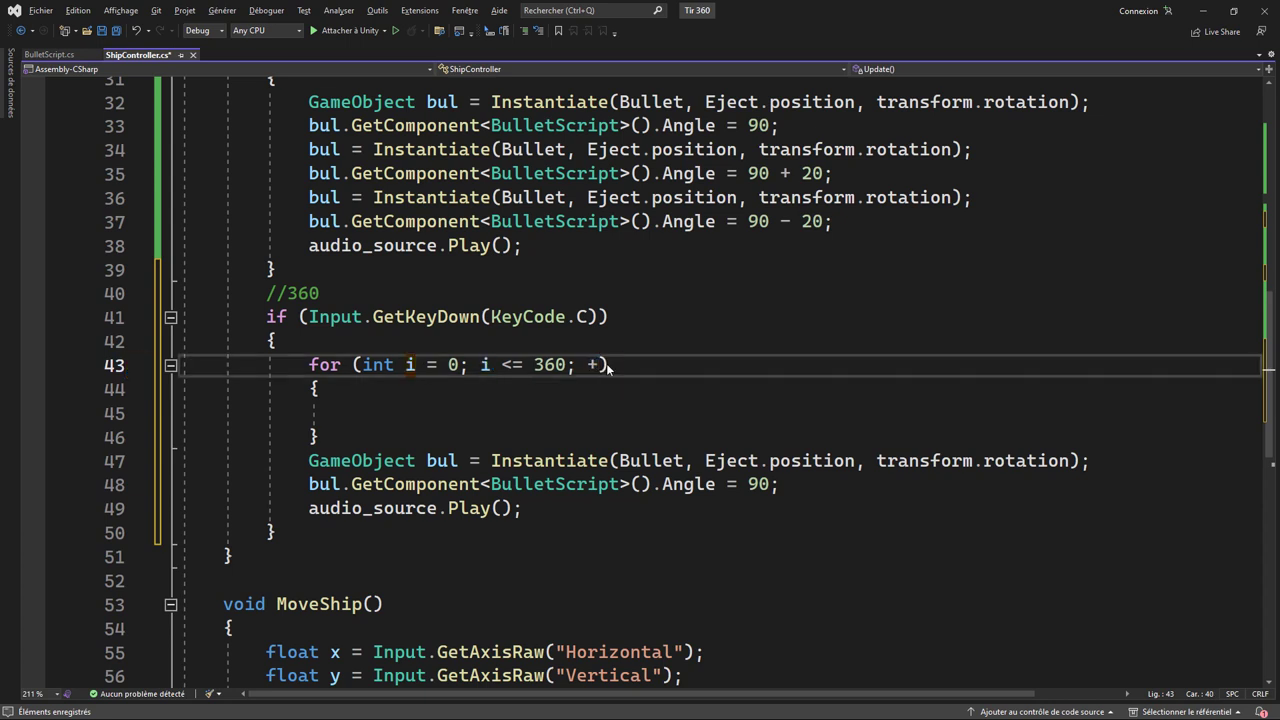
key("BackSpace")
type("i")
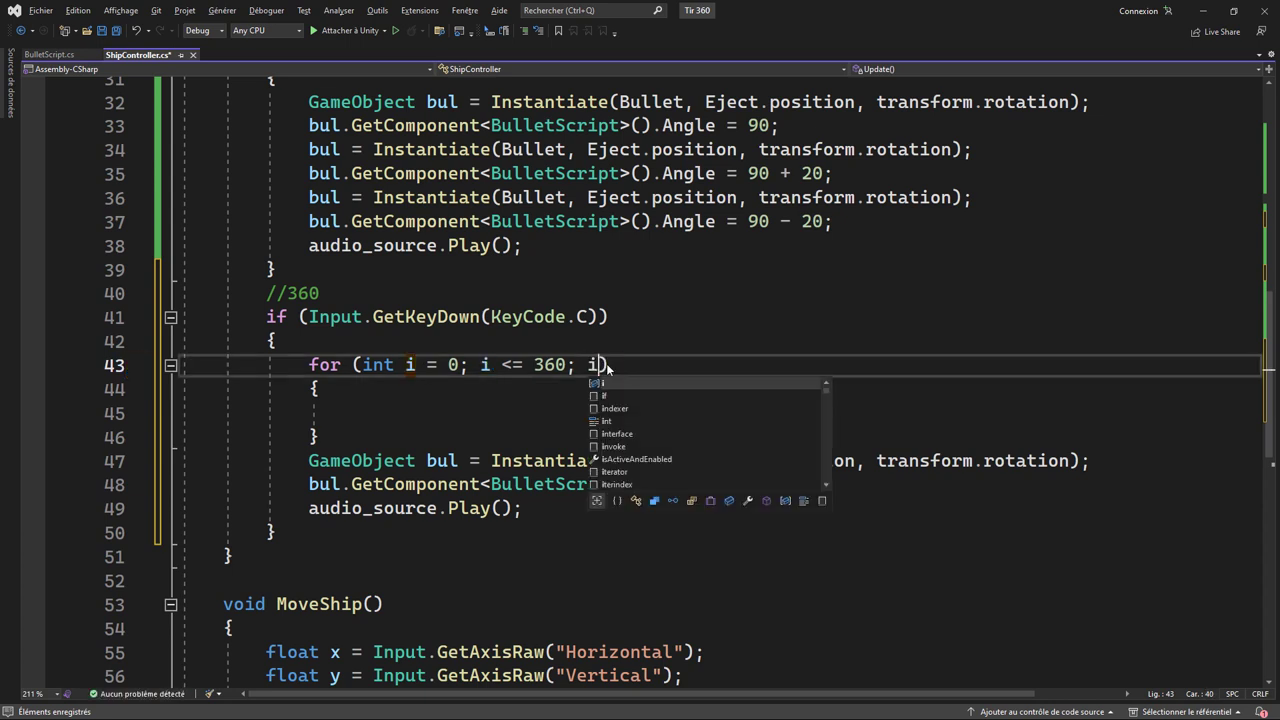
type("+=30")
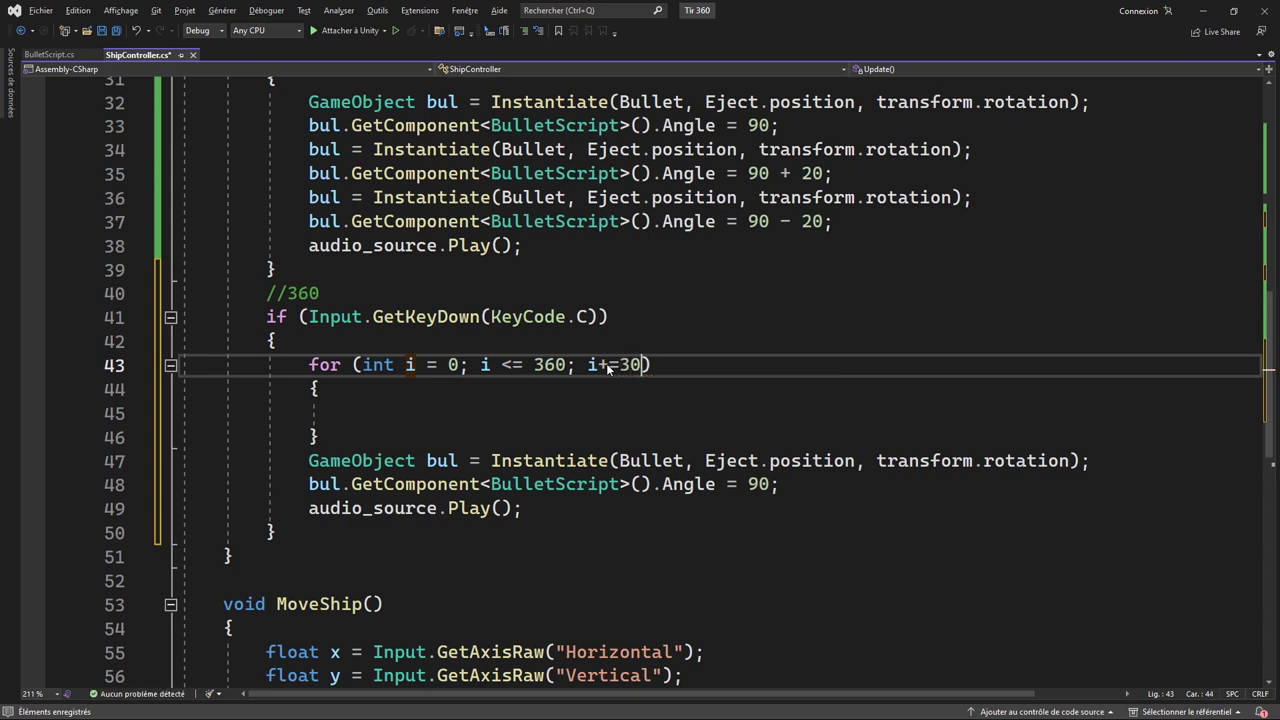
double_click(454, 366)
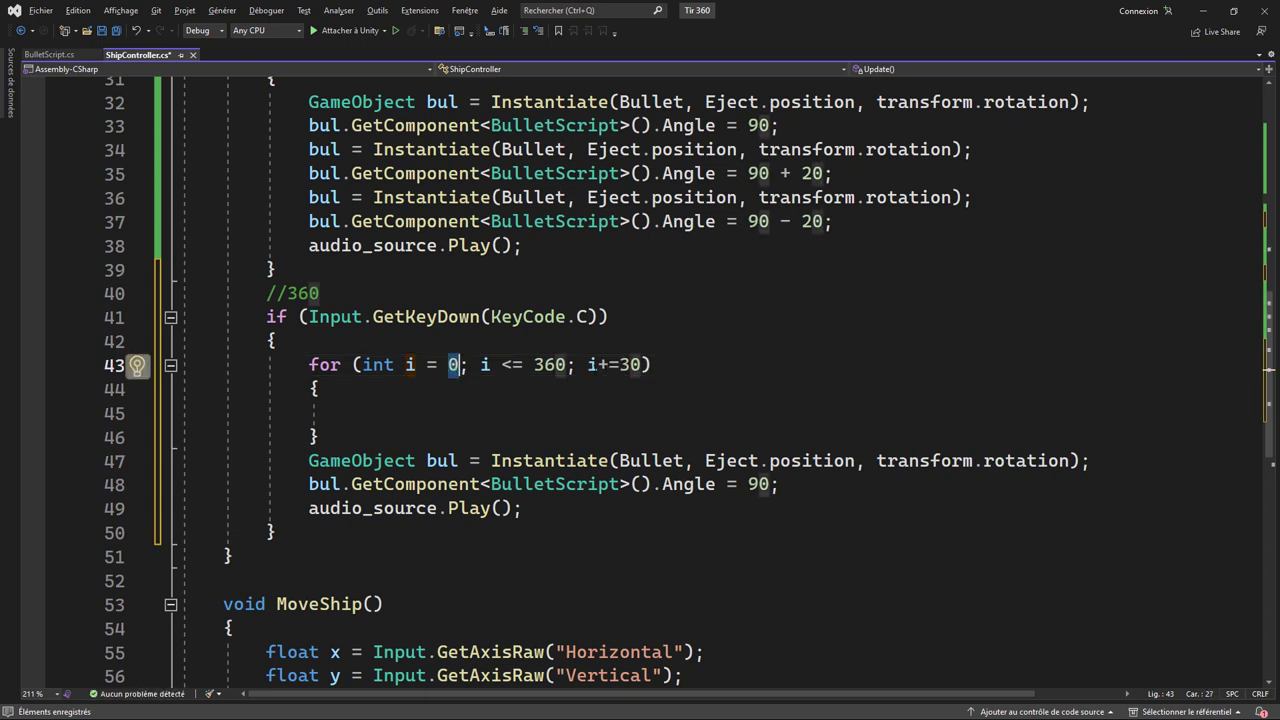
double_click(553, 366)
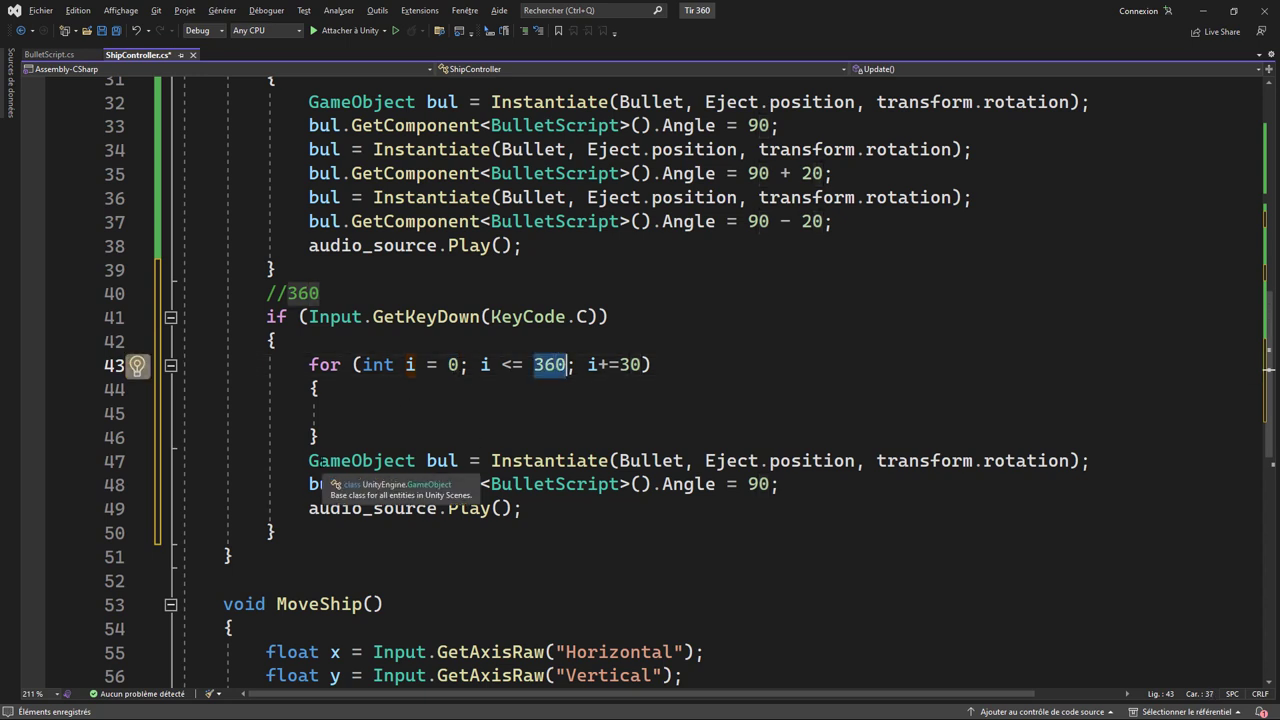
Step: Move the bullet-spawning lines into the loop body, set Angle to i, and save
left_click_drag(309, 461, 797, 484)
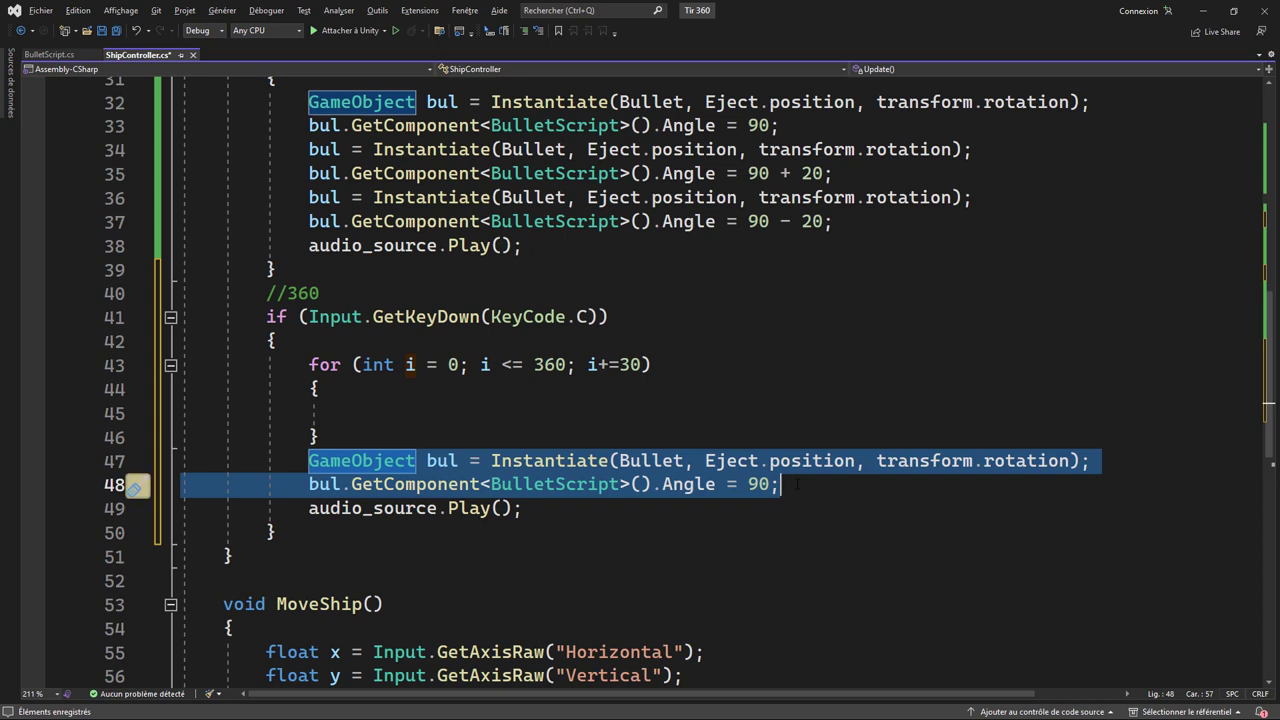
key("ctrl+x")
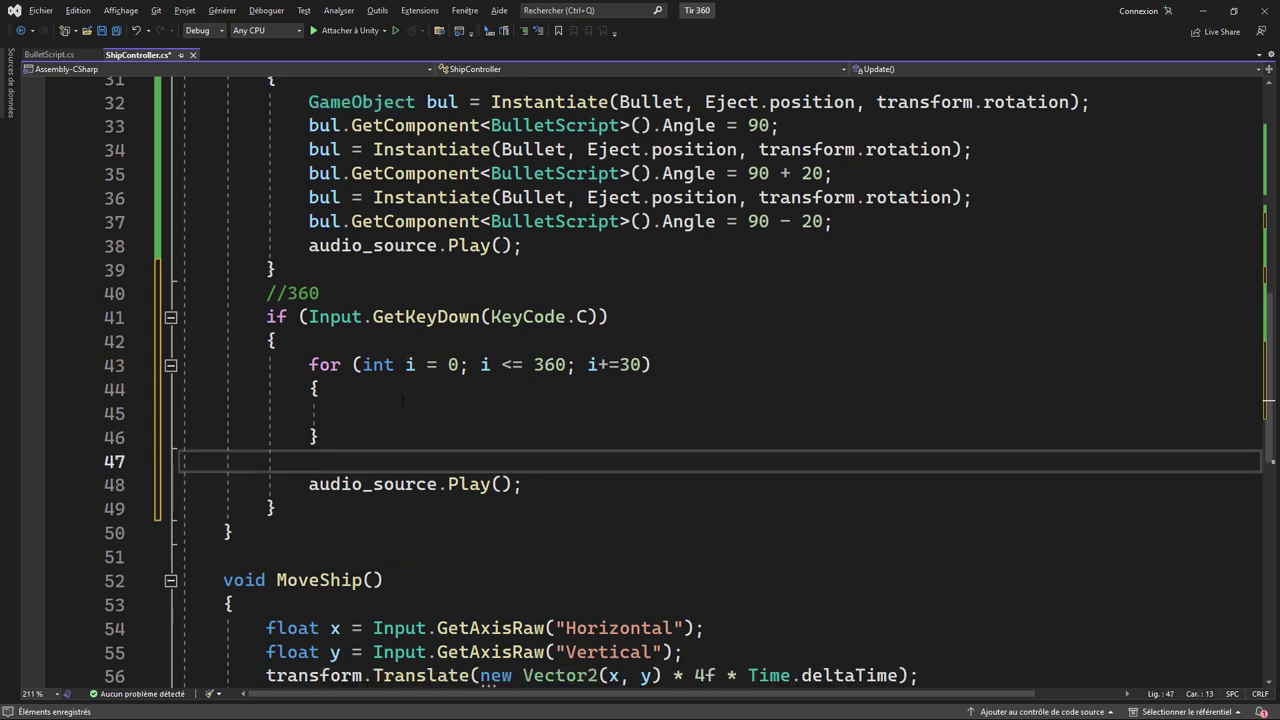
left_click(402, 405)
key("ctrl+v")
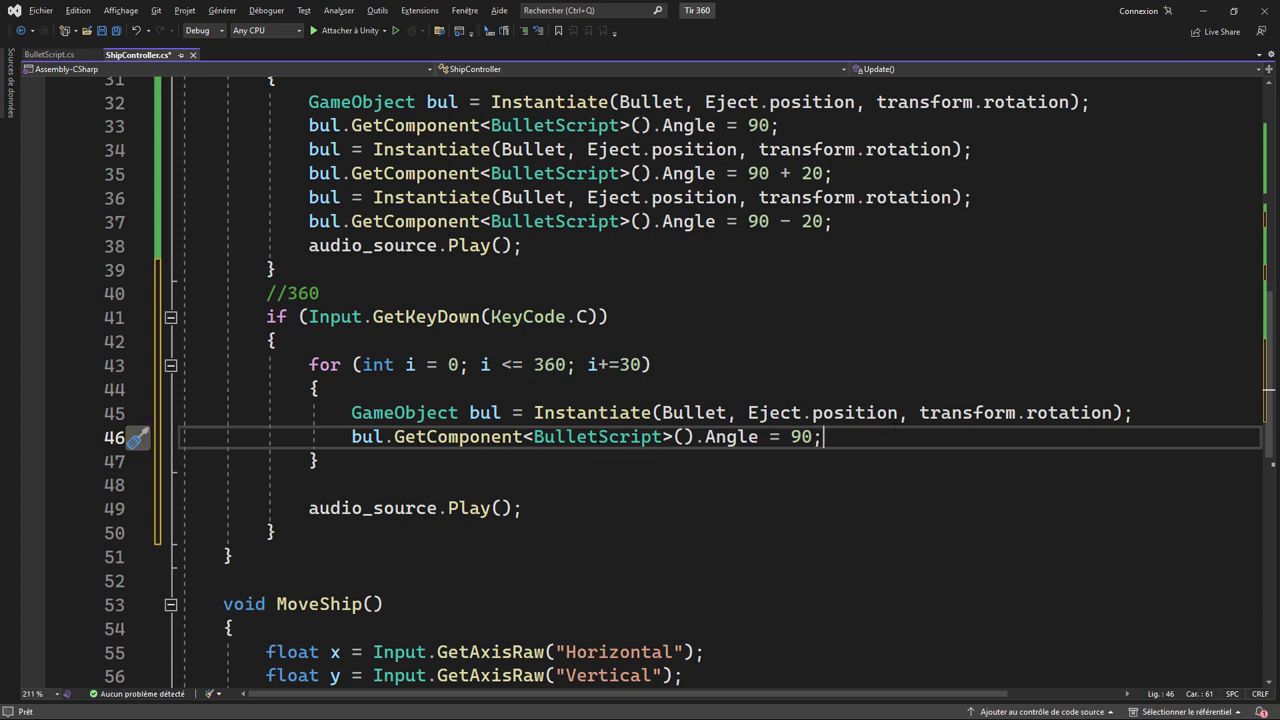
double_click(800, 436)
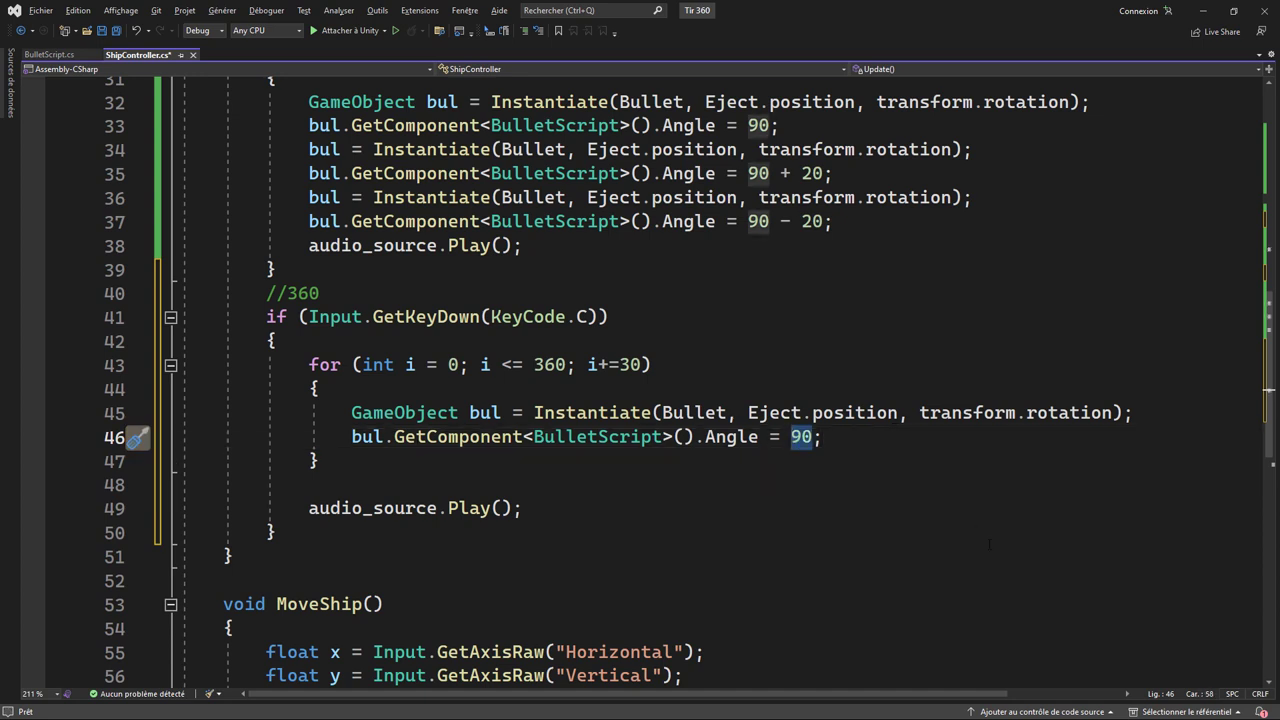
type("i")
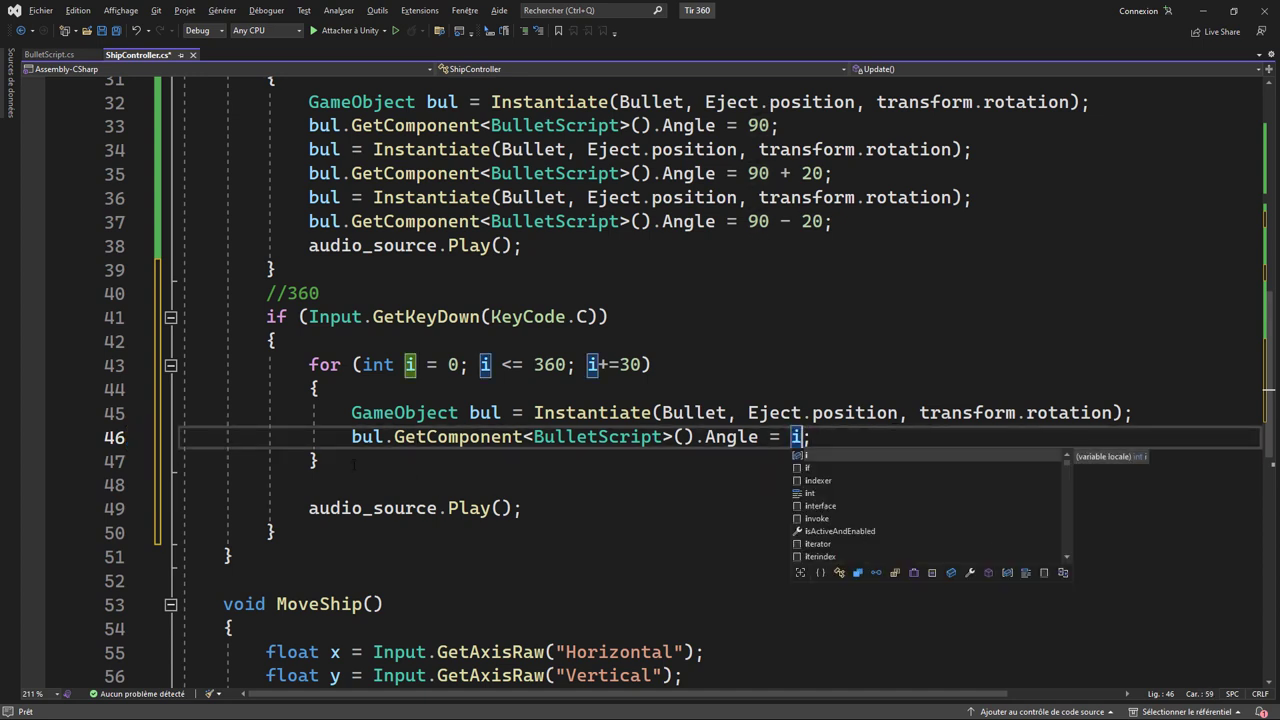
left_click(353, 462)
key("Delete")
left_click(575, 517)
key("ctrl+s")
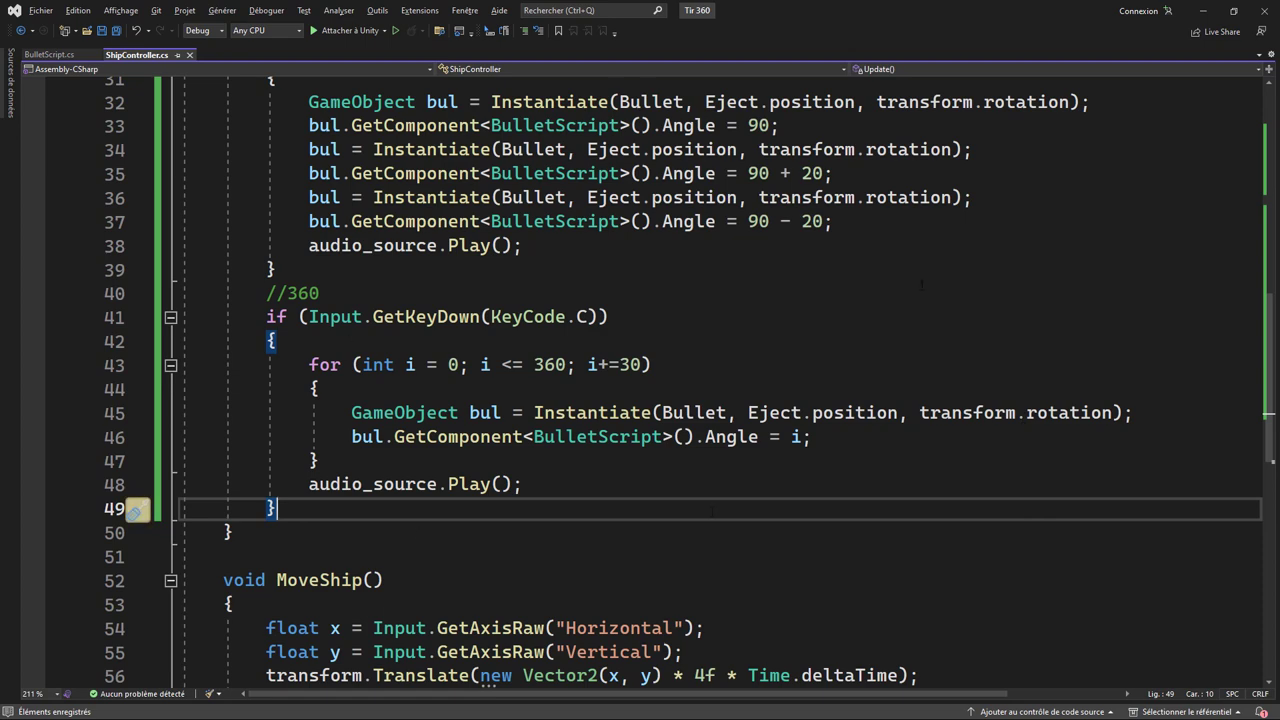
left_click_drag(426, 364, 610, 364)
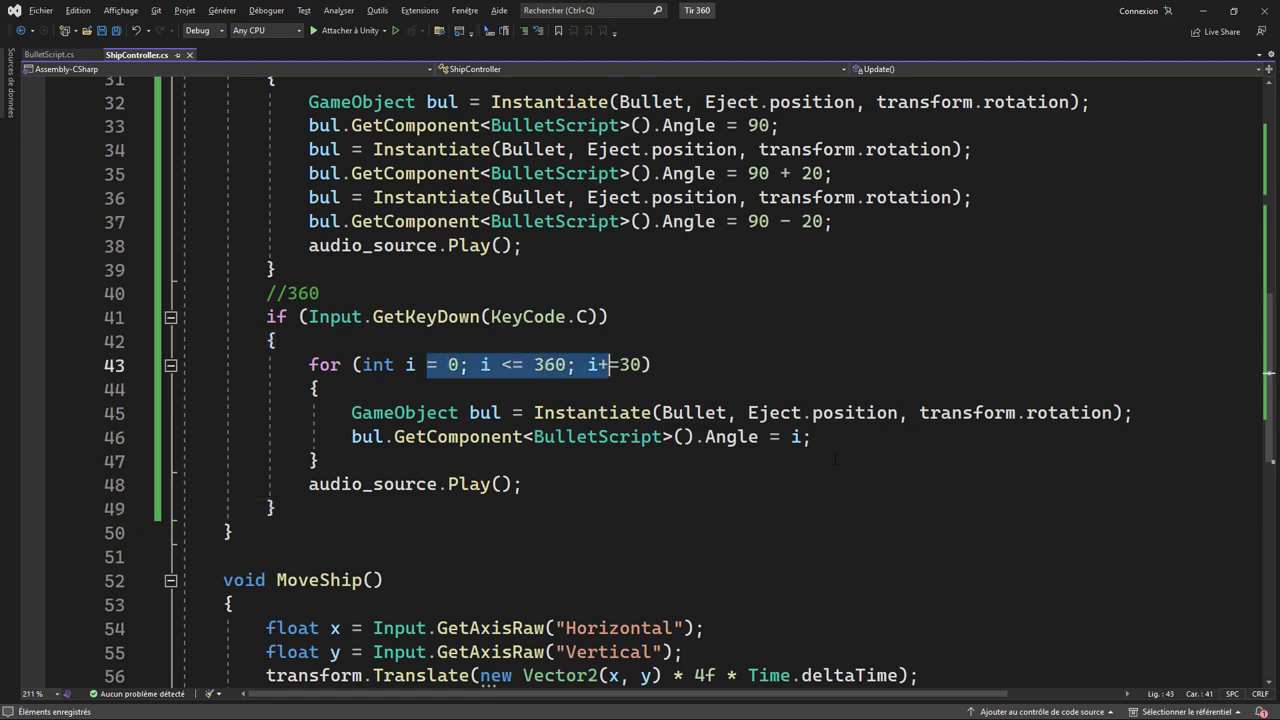
Step: Play-test in Unity, flying the ship while firing 12-bullet rings and triple spreads, then stop
left_click(1200, 14)
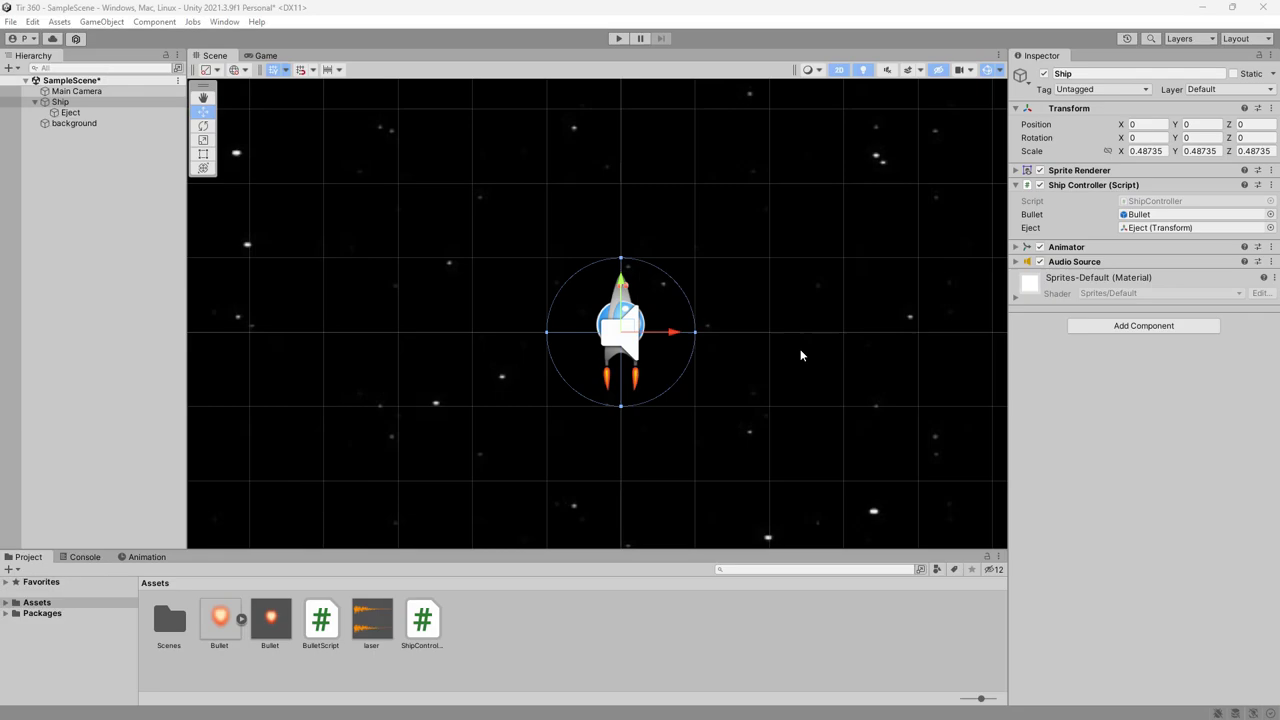
left_click(618, 39)
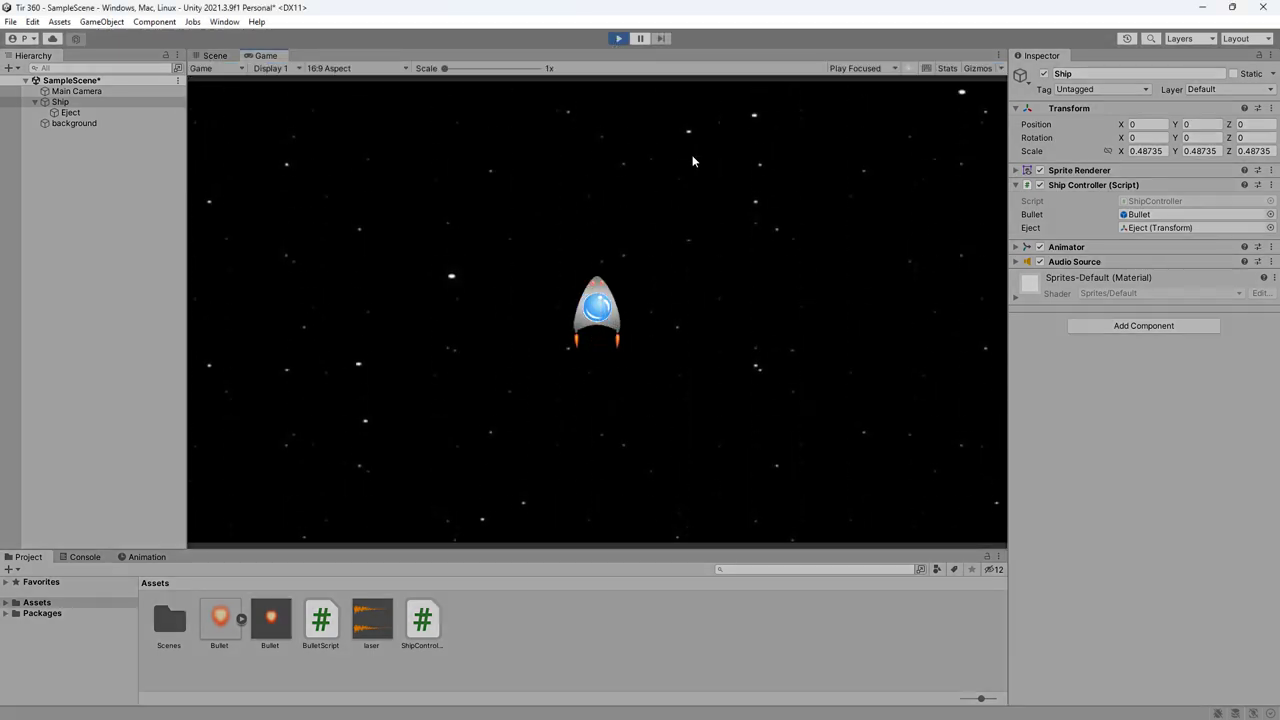
key("space")
key("space")
key("space")
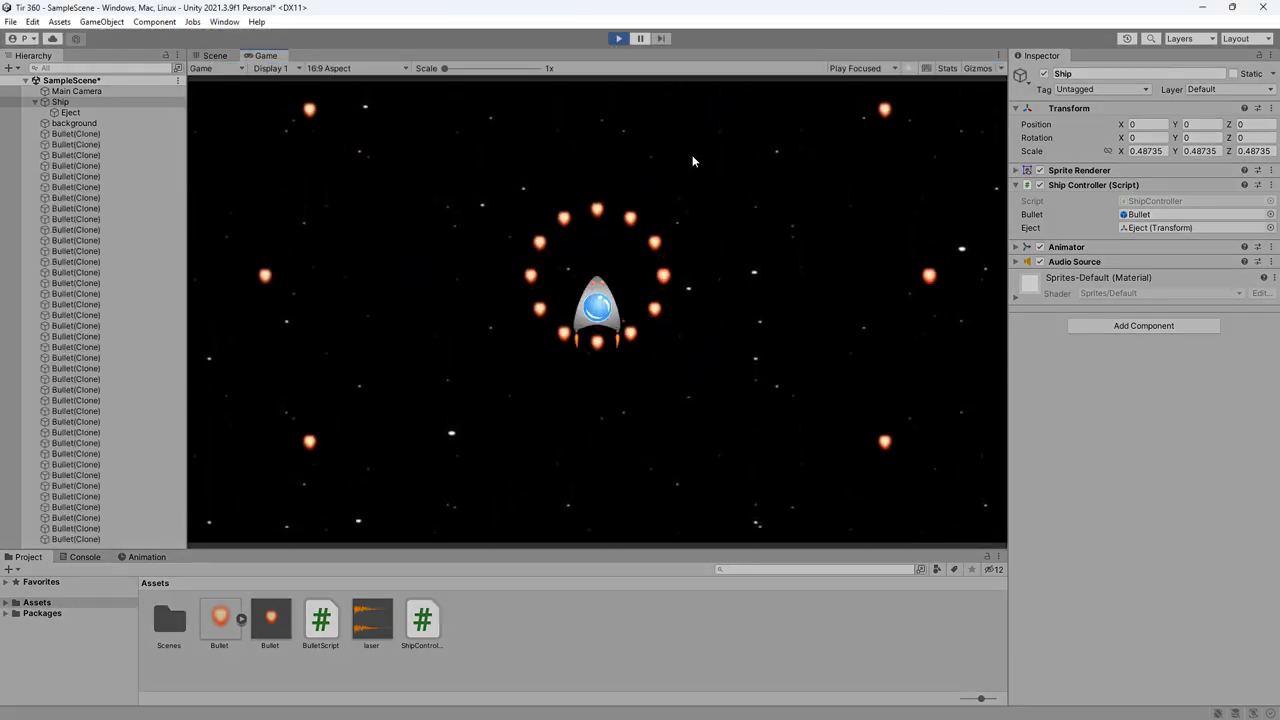
key("Left")
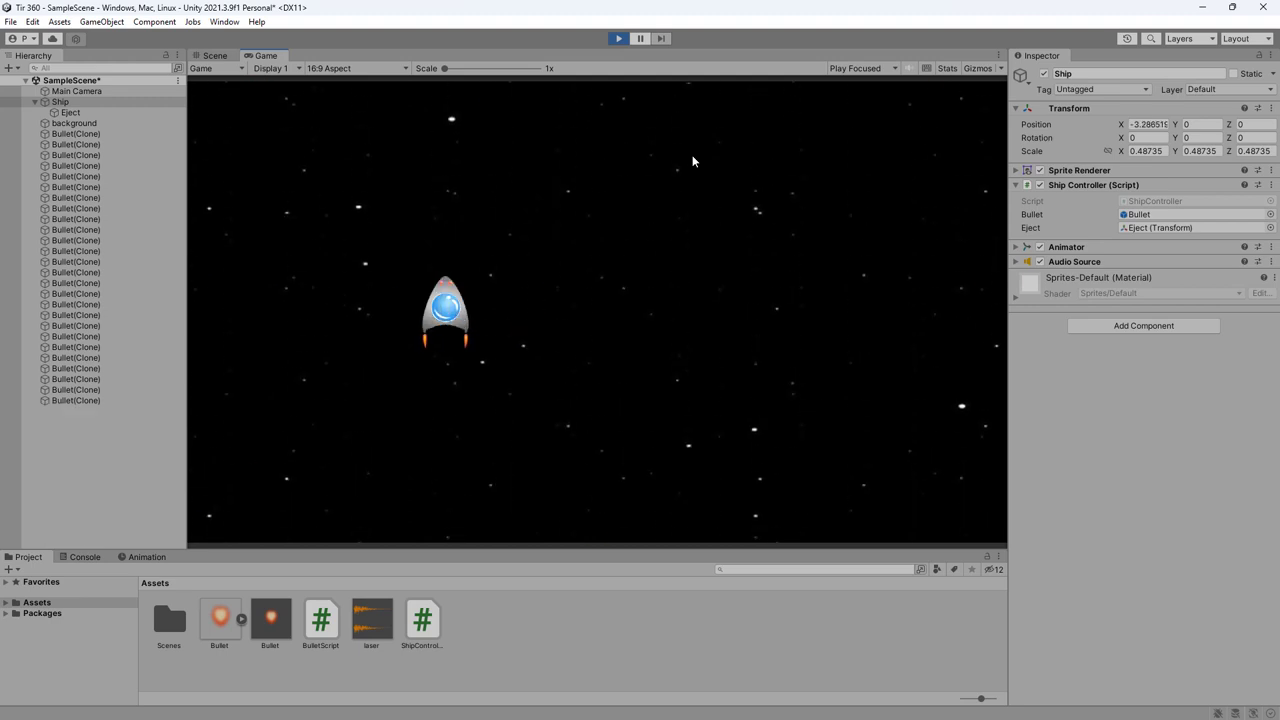
key("Right")
key("space")
key("Left")
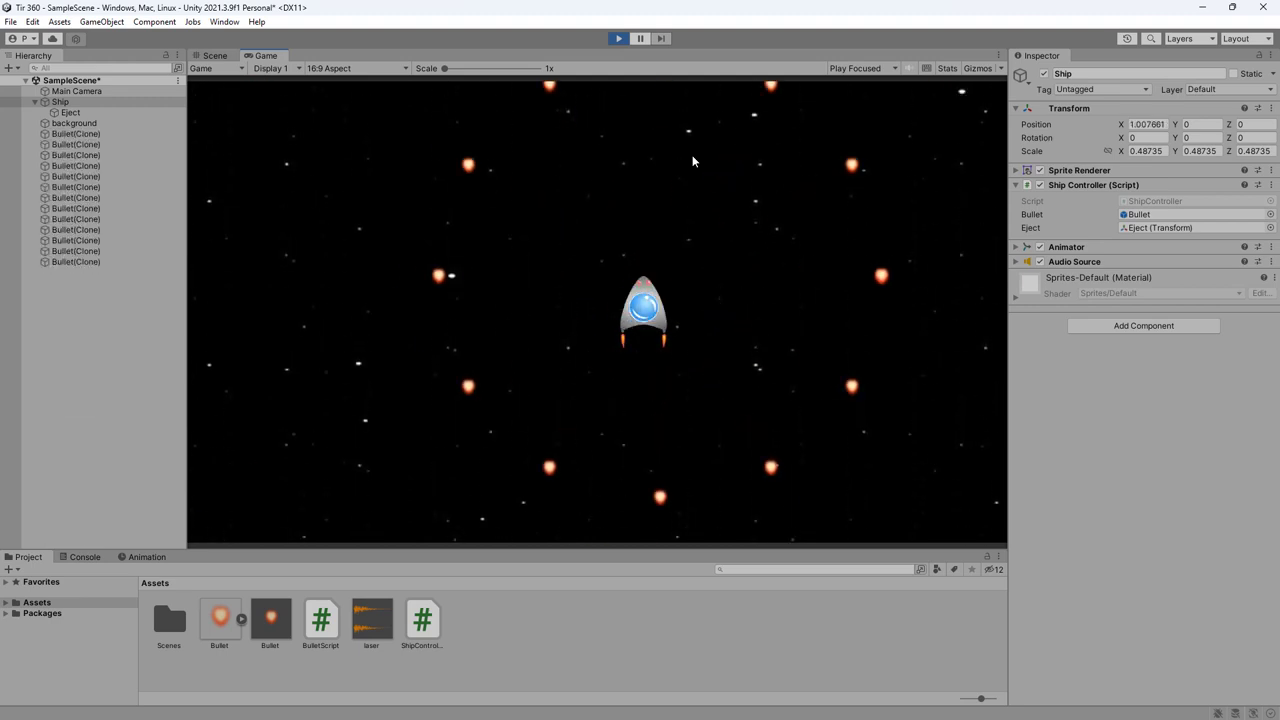
key("Down")
key("Right")
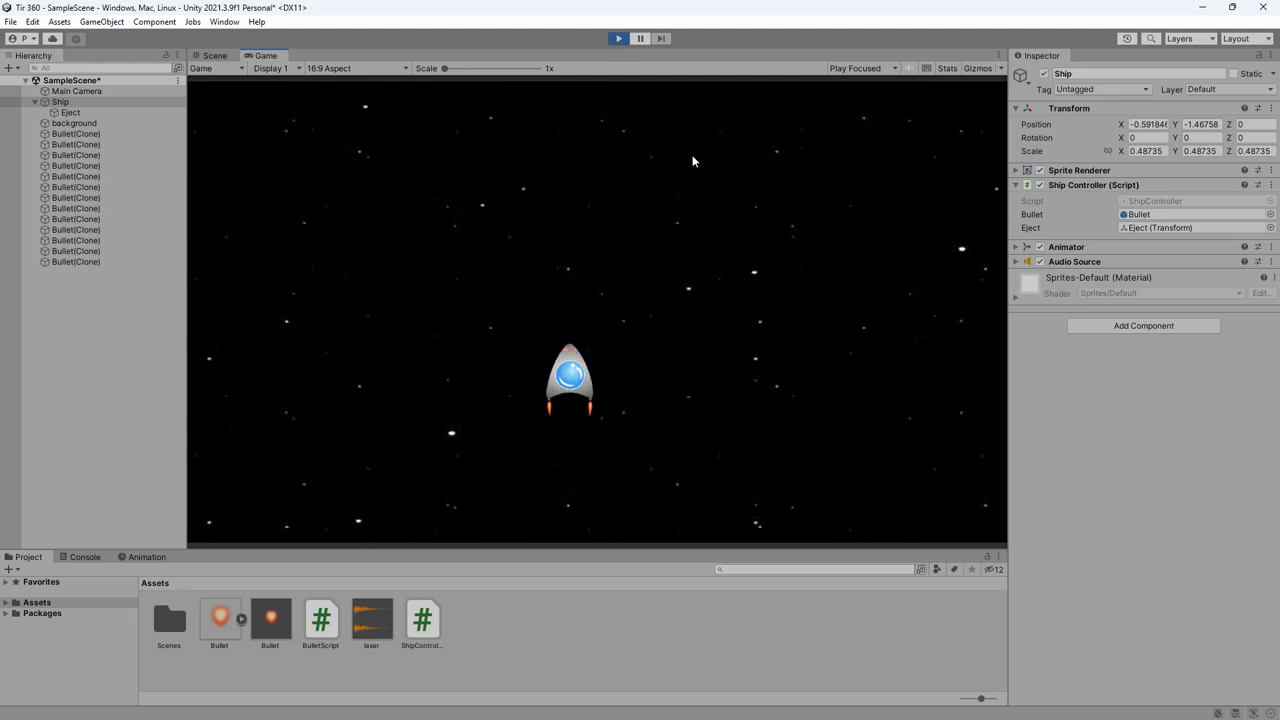
key("space")
key("space")
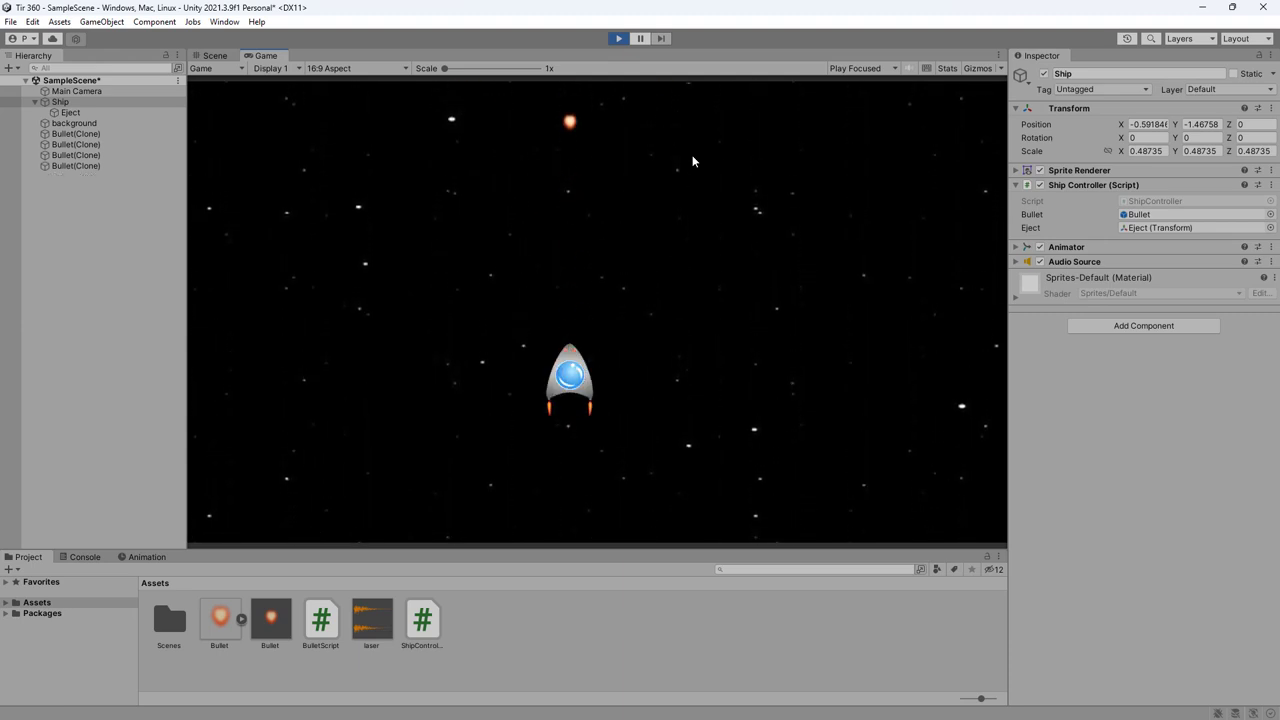
key("space")
key("space")
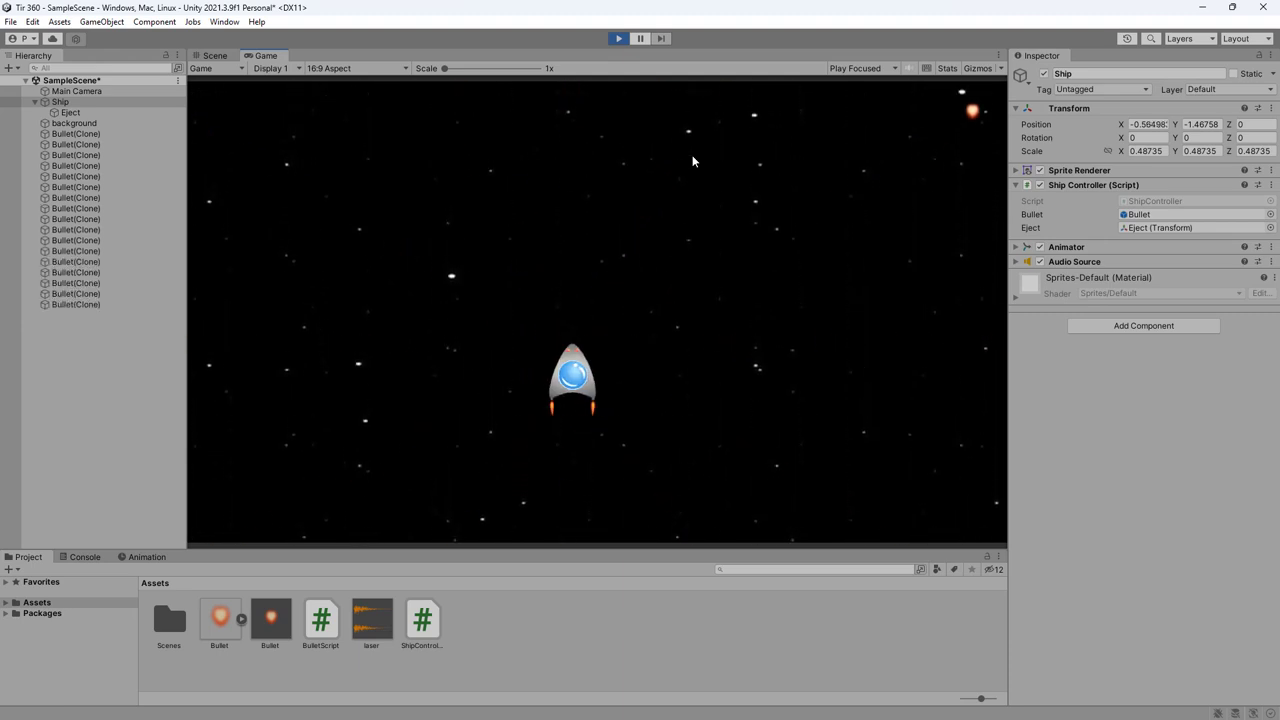
key("Right")
key("Up")
key("space")
key("space")
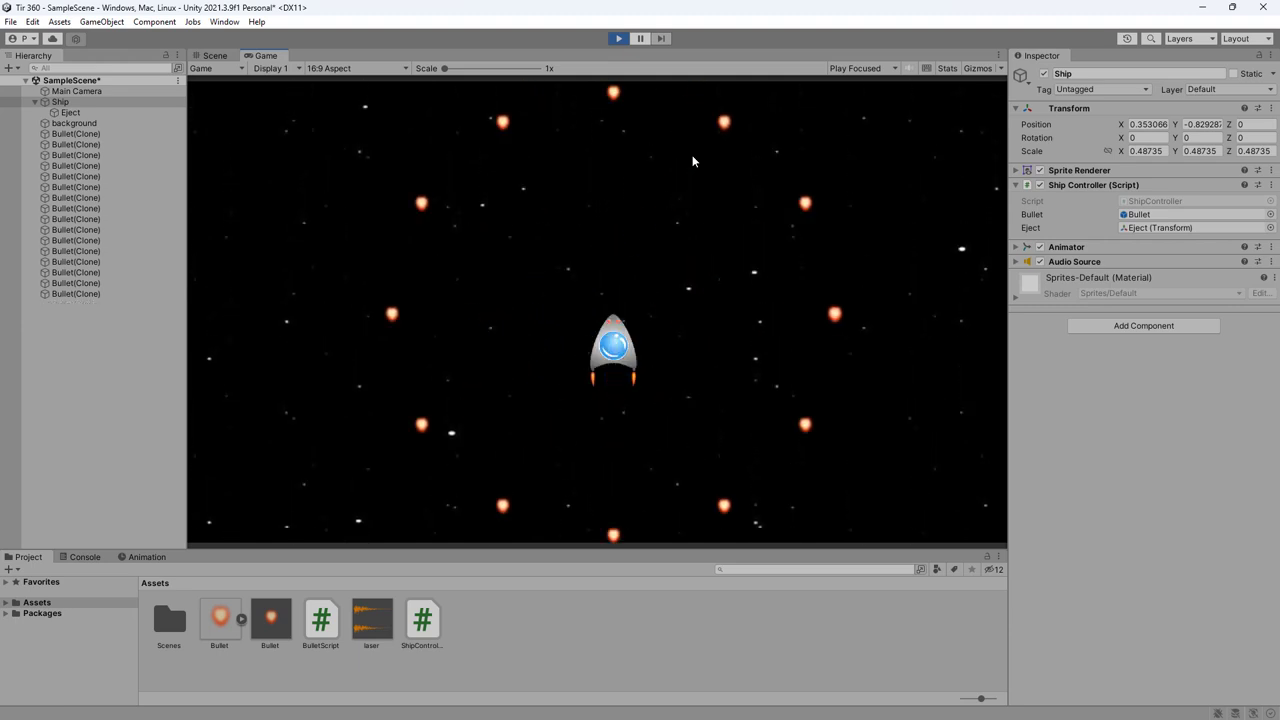
left_click(620, 39)
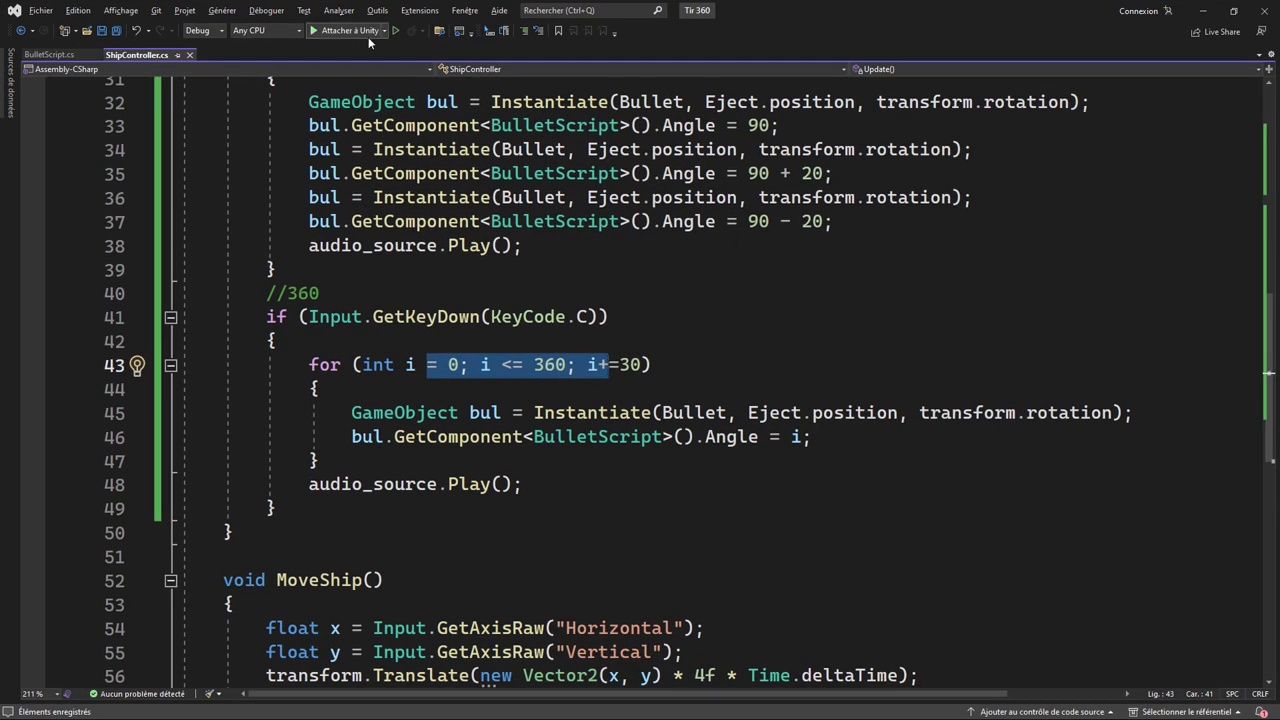
Step: In BulletScript.cs, change the vertical speed factor from 8f to 4f, then switch to Unity
left_click(52, 56)
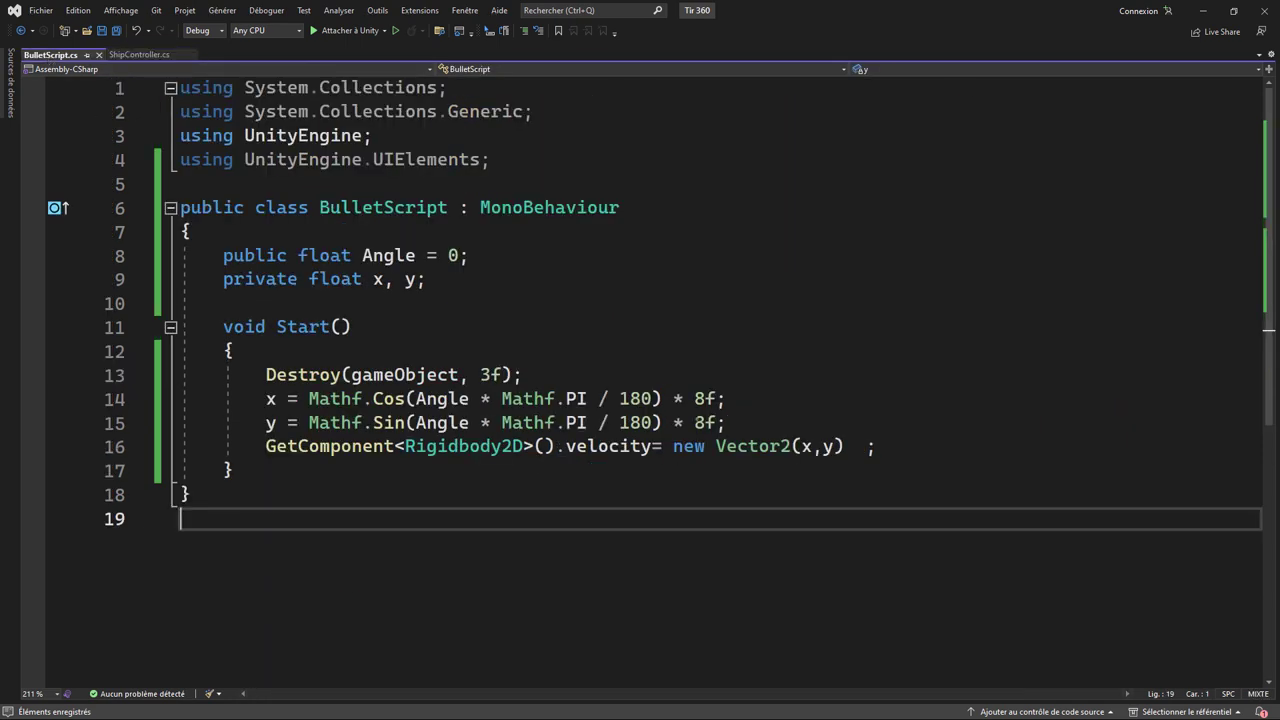
left_click(705, 422)
key("BackSpace")
type("4")
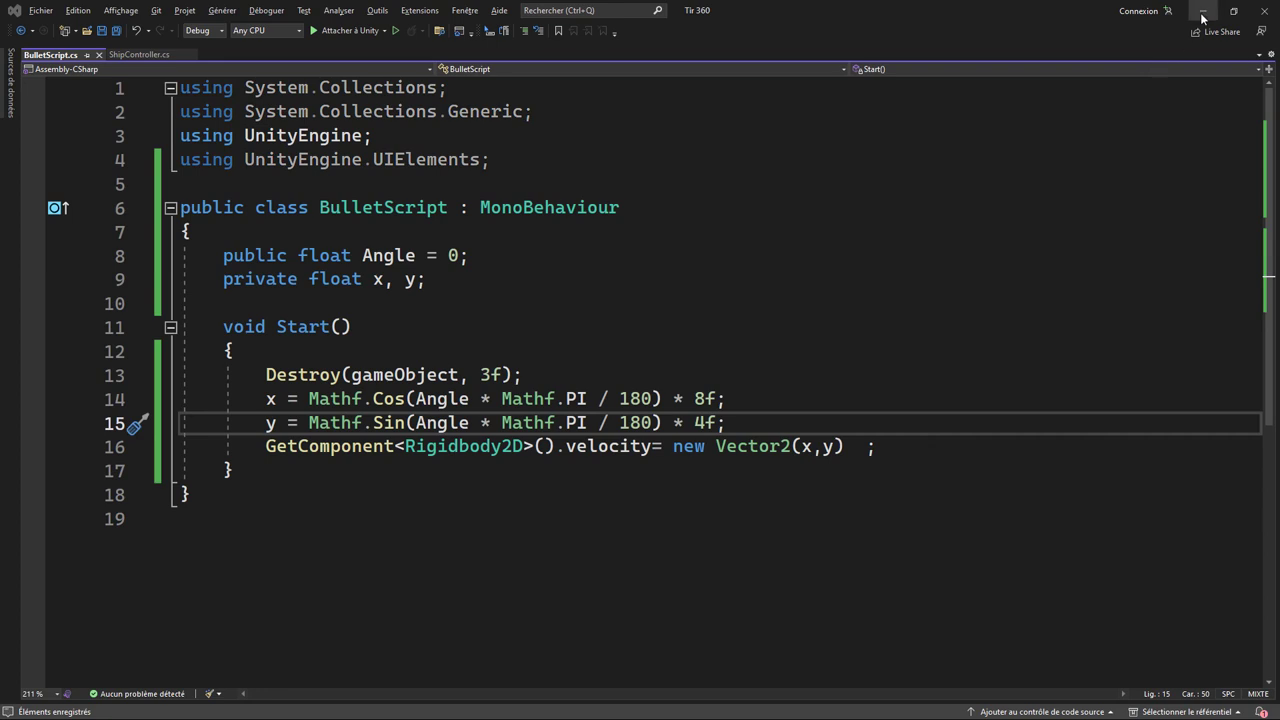
key("alt+Tab")
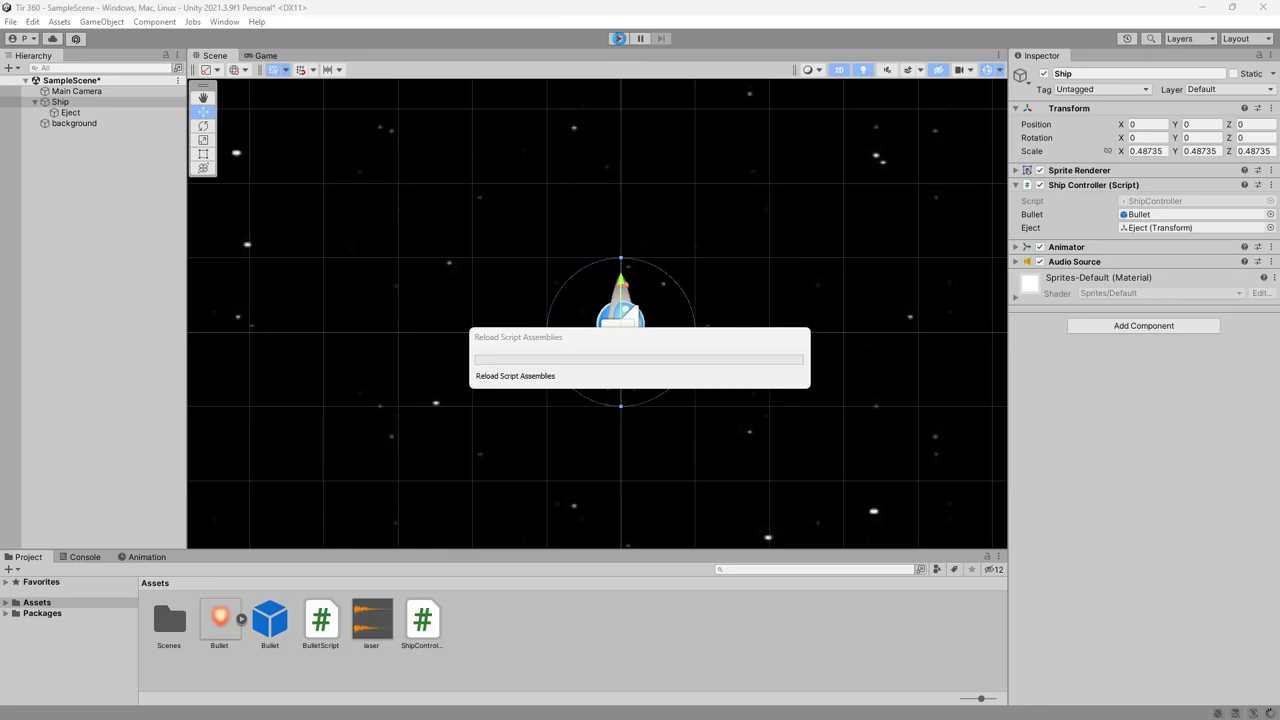